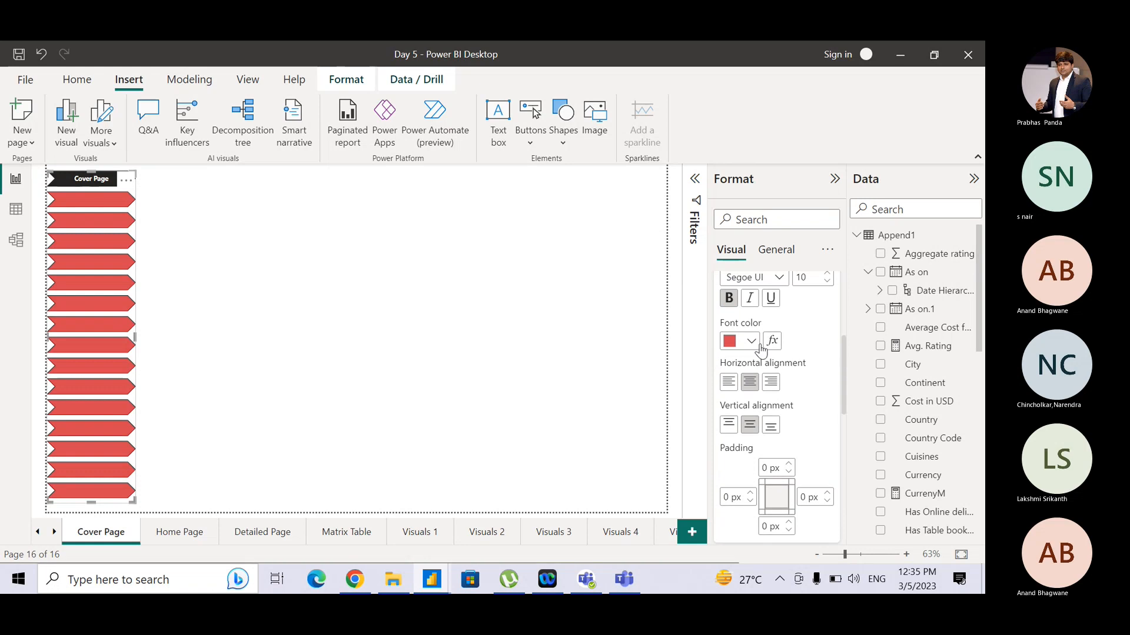
# - Set the page navigator's button font color to white
pyautogui.click(748, 343)
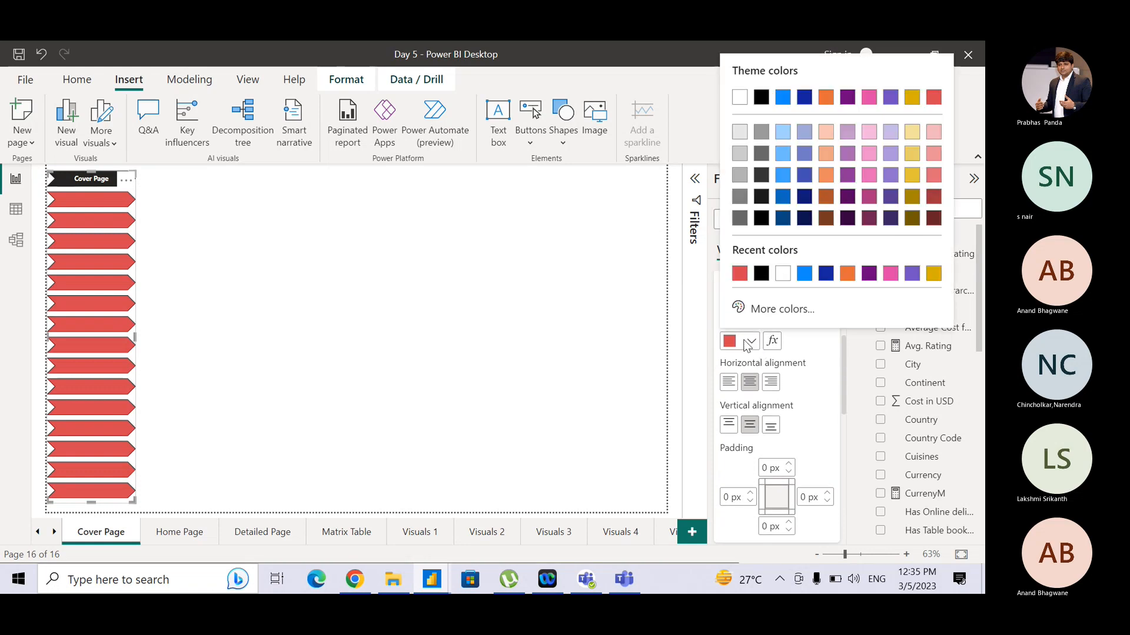
pyautogui.click(783, 274)
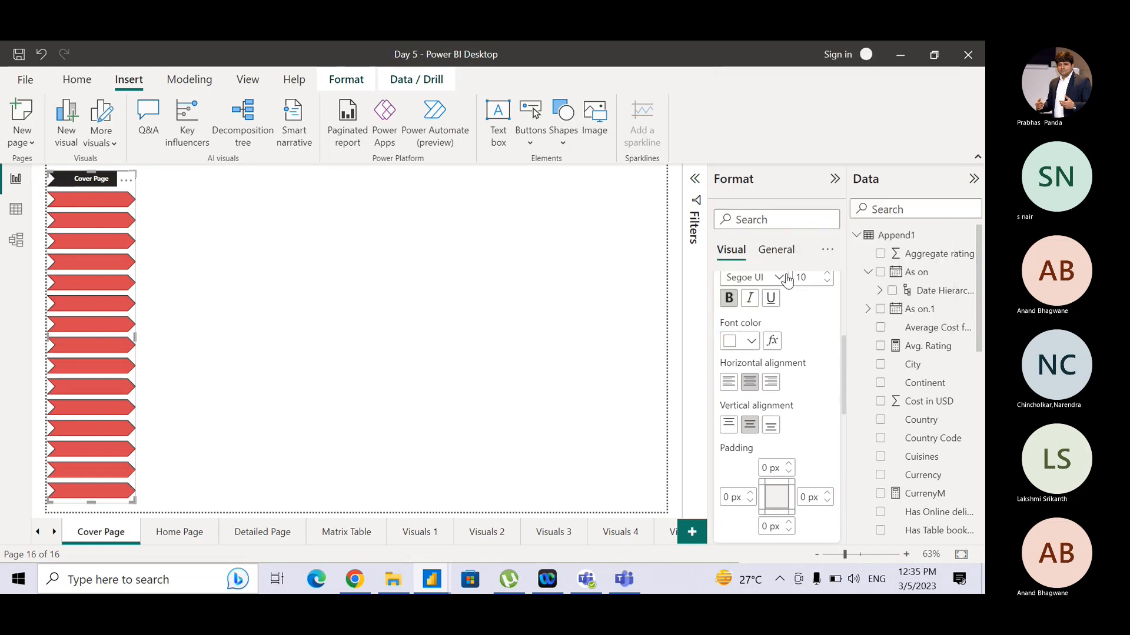
pyautogui.click(388, 318)
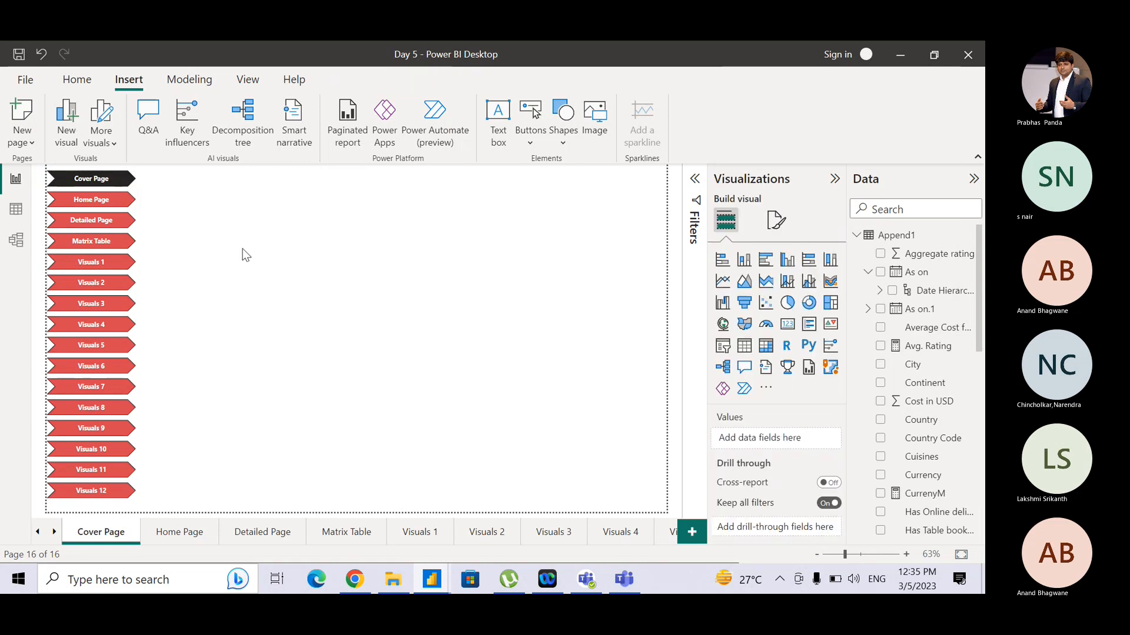
# - Narrow the page navigator so its buttons fit a slimmer column along the page edge
pyautogui.click(128, 229)
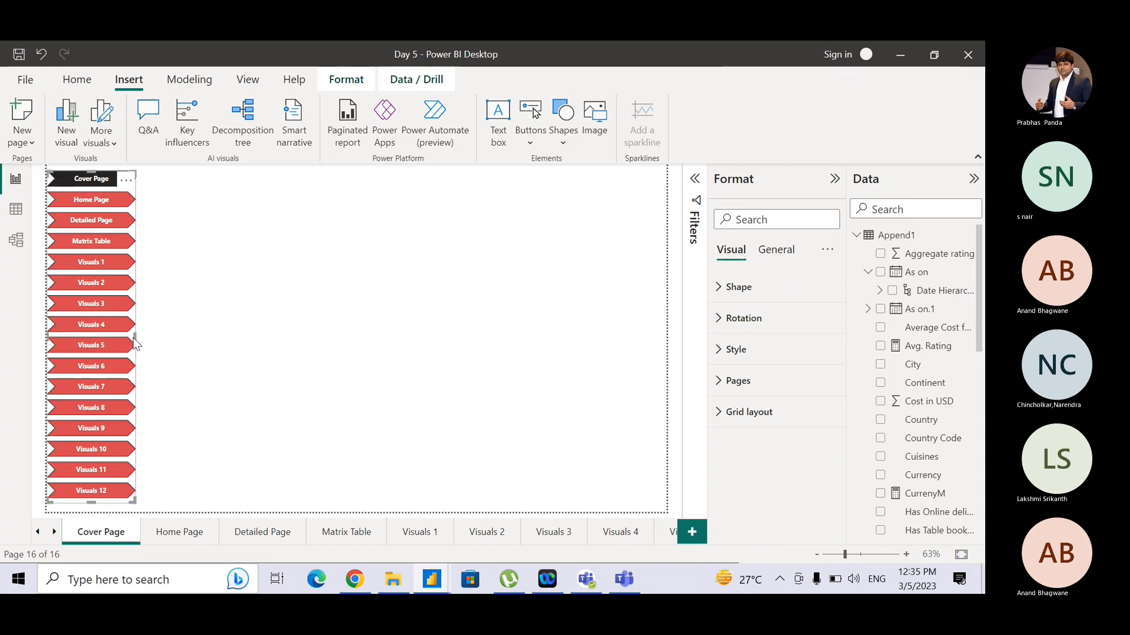
pyautogui.moveTo(136, 337); pyautogui.dragTo(113, 338)
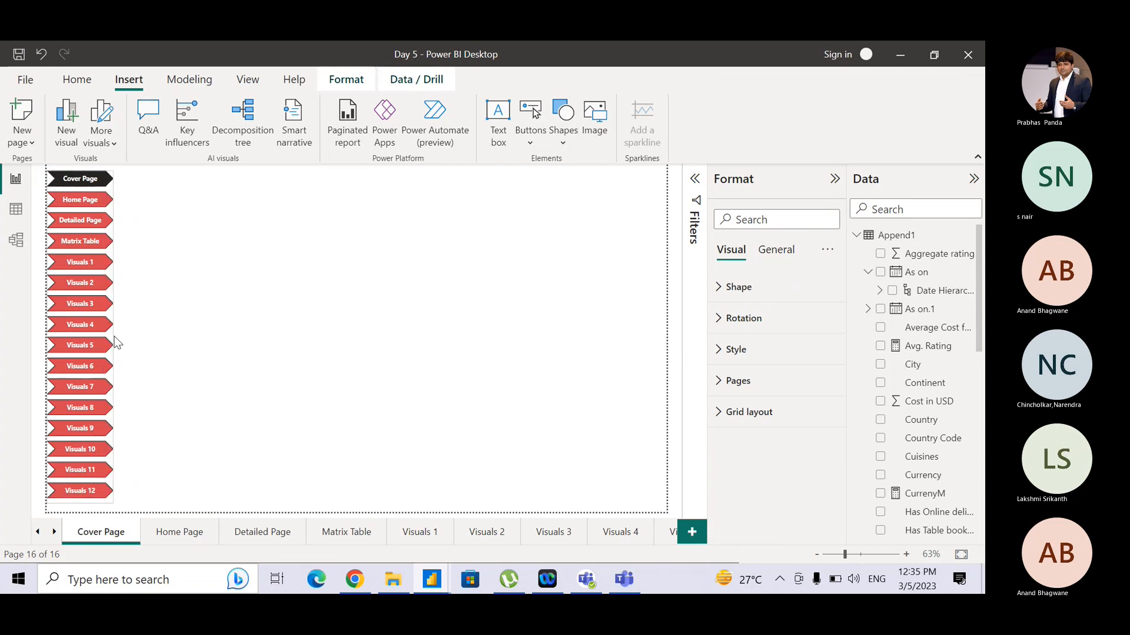
pyautogui.click(160, 333)
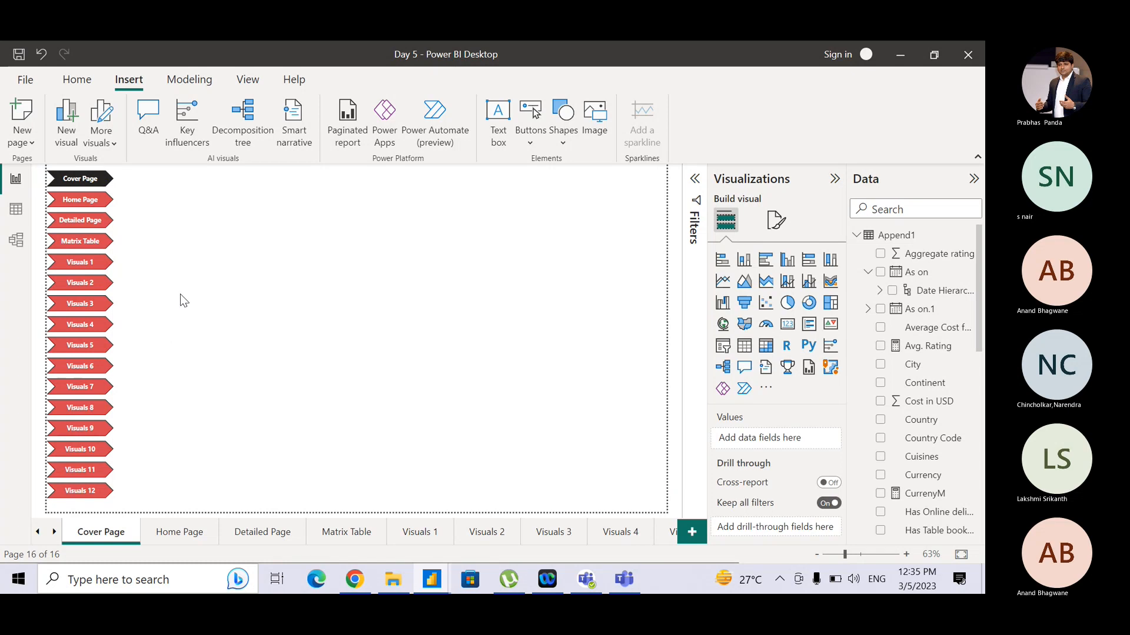
# - Test the navigator's Home Page and Detailed Page buttons, returning to the Cover Page each time
pyautogui.keyDown('ctrl'); pyautogui.click(81, 206); pyautogui.keyUp('ctrl')
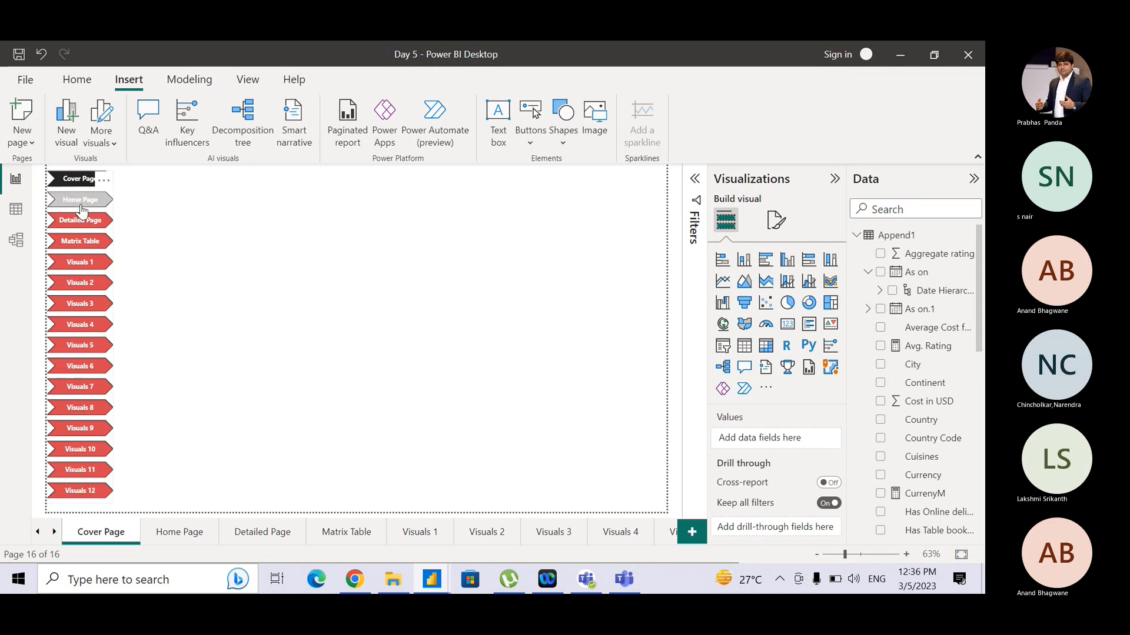
pyautogui.click(80, 210)
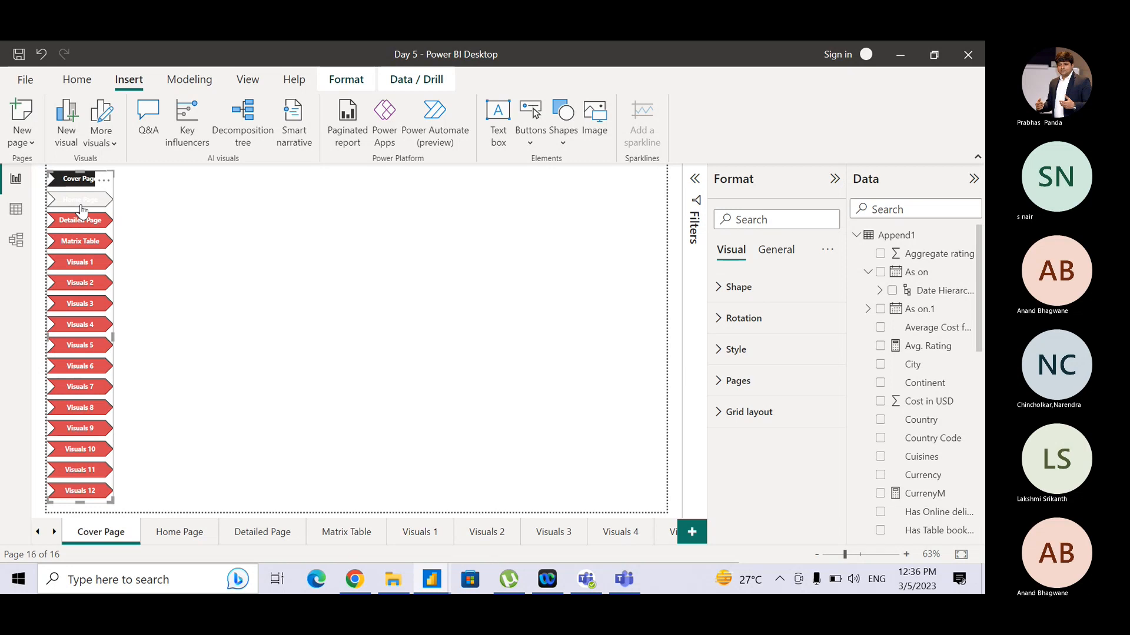
pyautogui.click(184, 213)
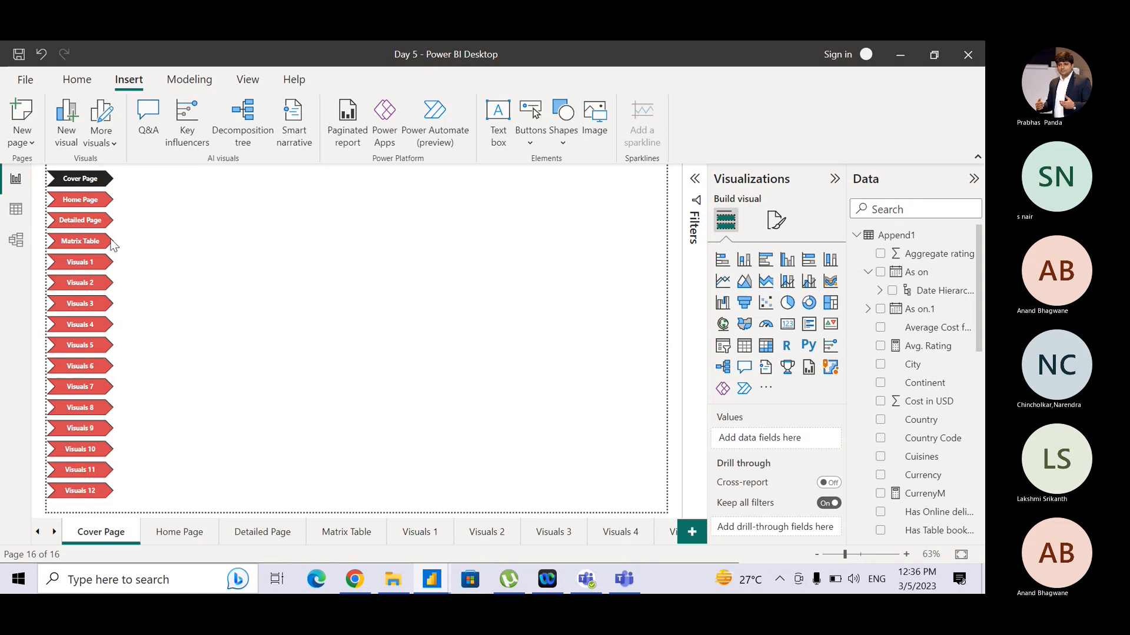
pyautogui.keyDown('ctrl'); pyautogui.click(100, 209); pyautogui.keyUp('ctrl')
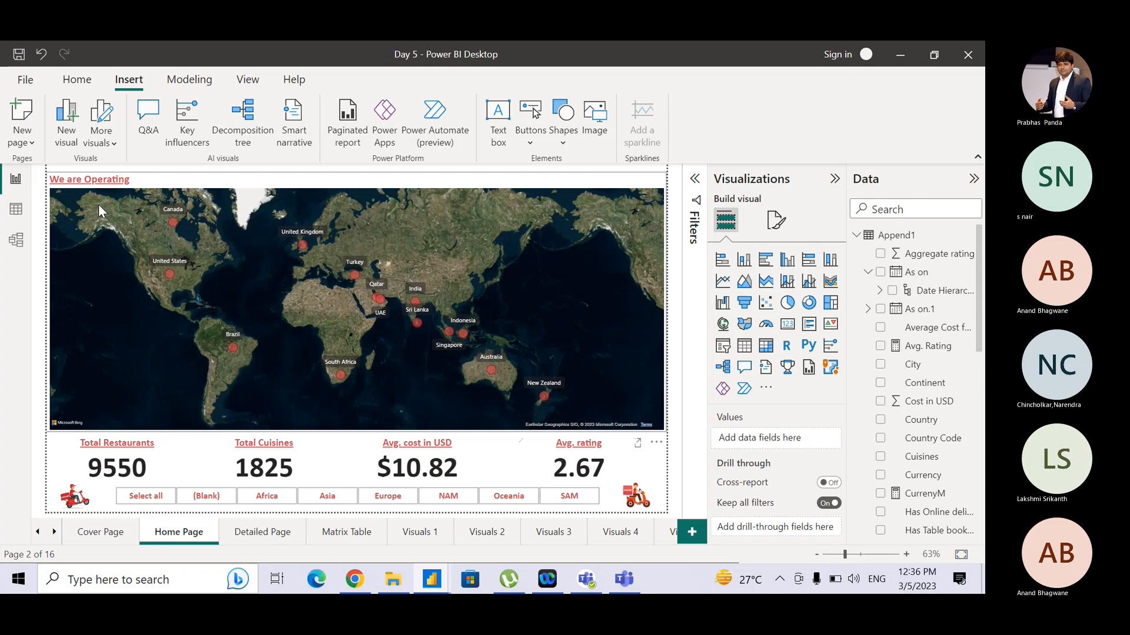
pyautogui.click(100, 533)
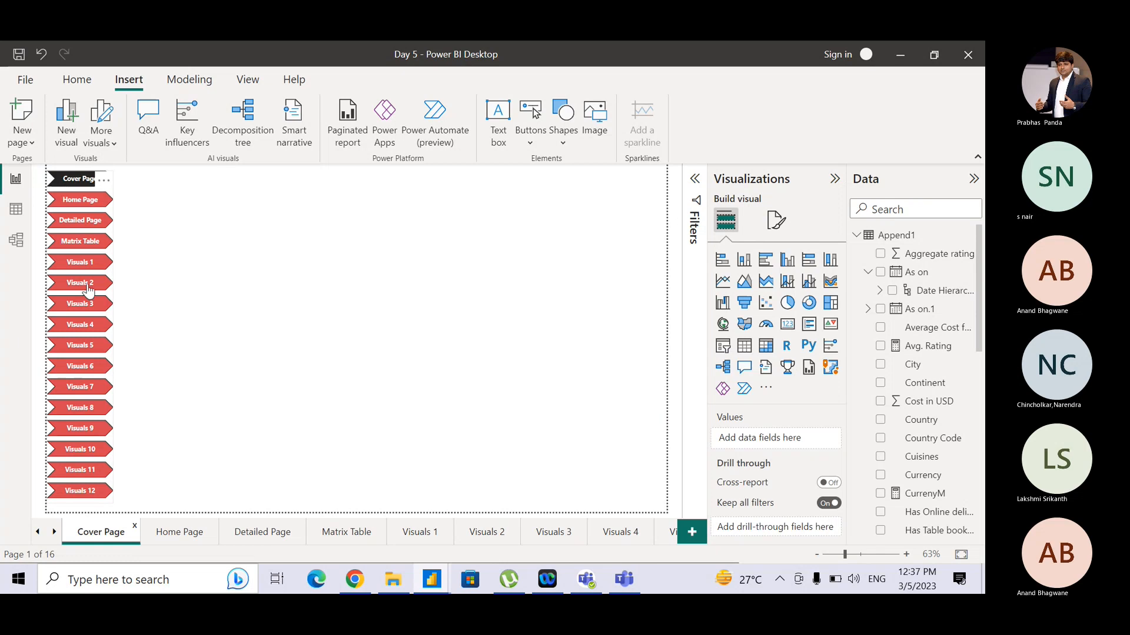
pyautogui.click(98, 221)
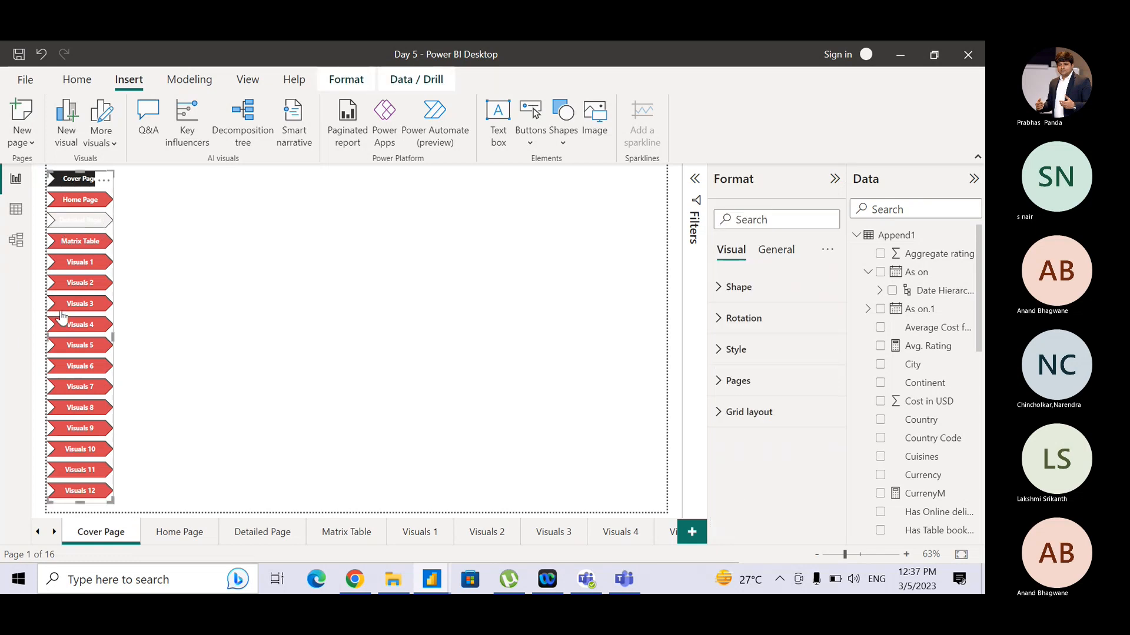
pyautogui.keyDown('ctrl'); pyautogui.click(85, 226); pyautogui.keyUp('ctrl')
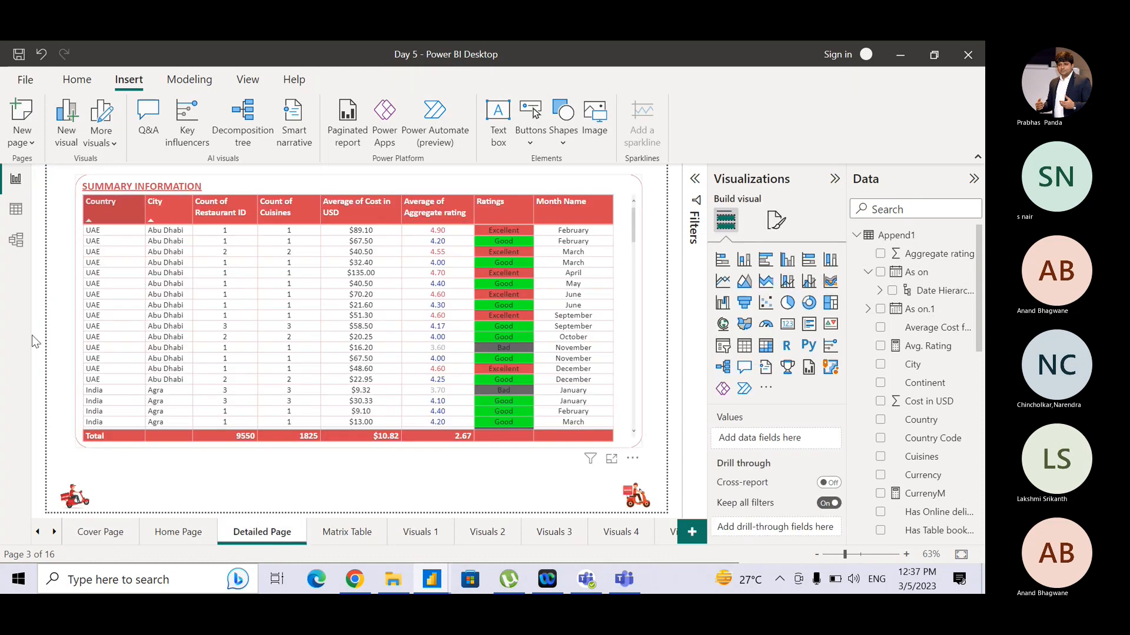
pyautogui.click(88, 542)
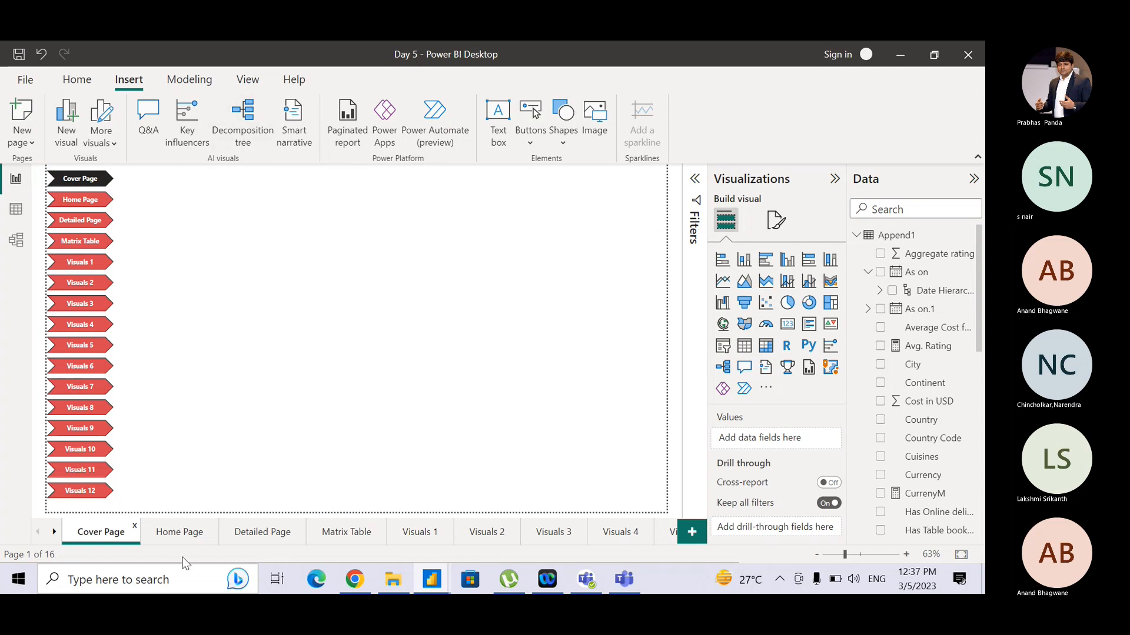
# - On Home Page, turn on the scooter image's action as Page navigation with Cover Page as destination
pyautogui.click(184, 538)
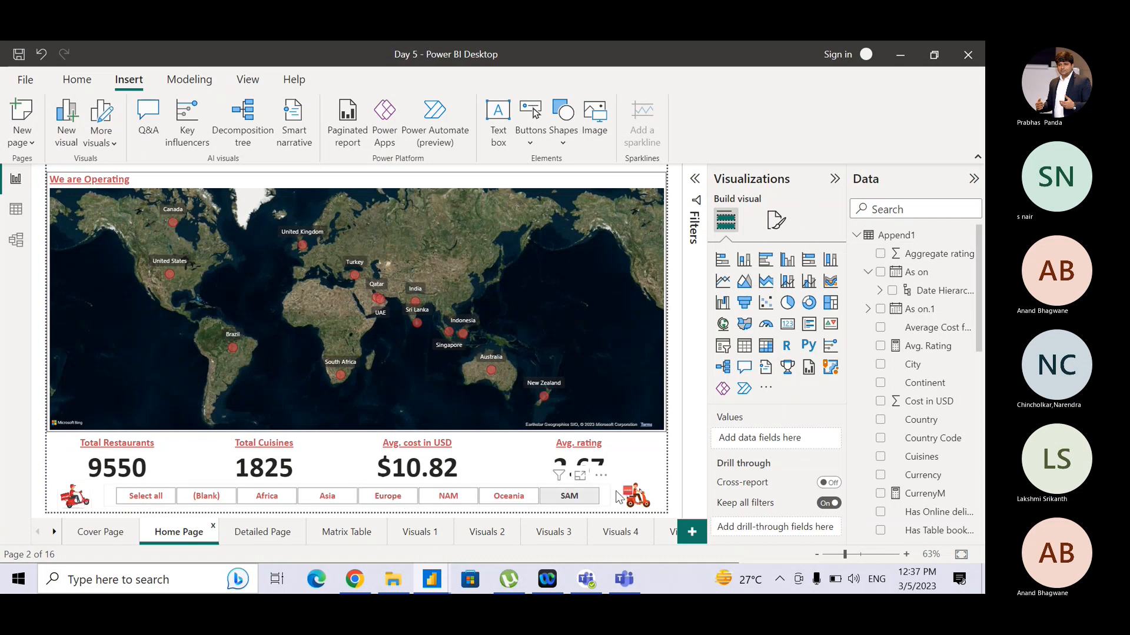
pyautogui.click(647, 501)
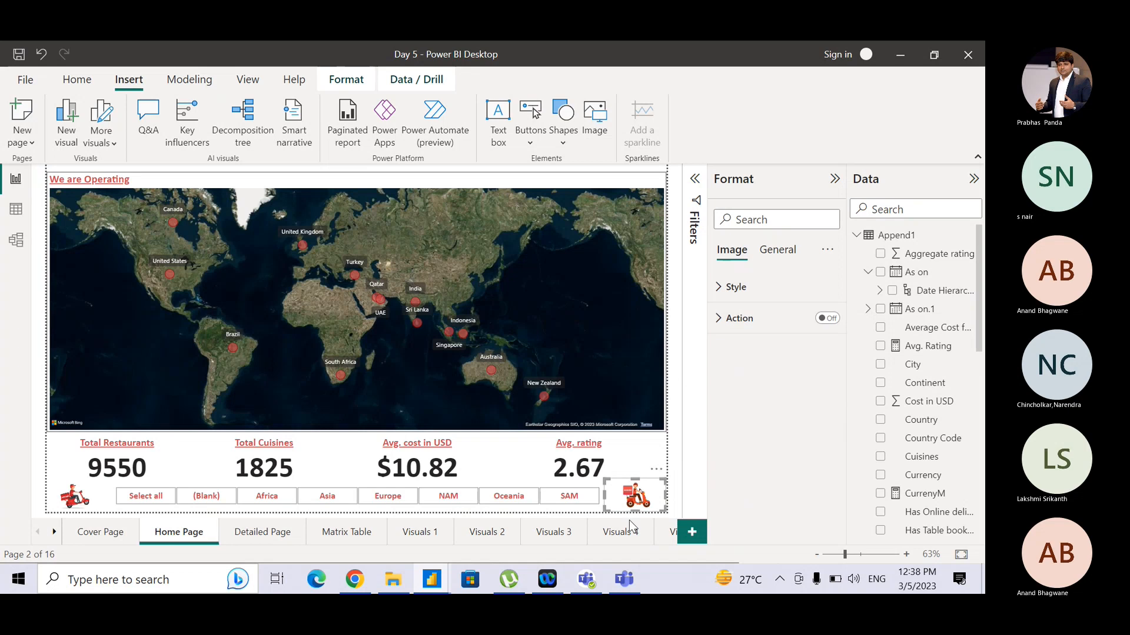
pyautogui.click(722, 325)
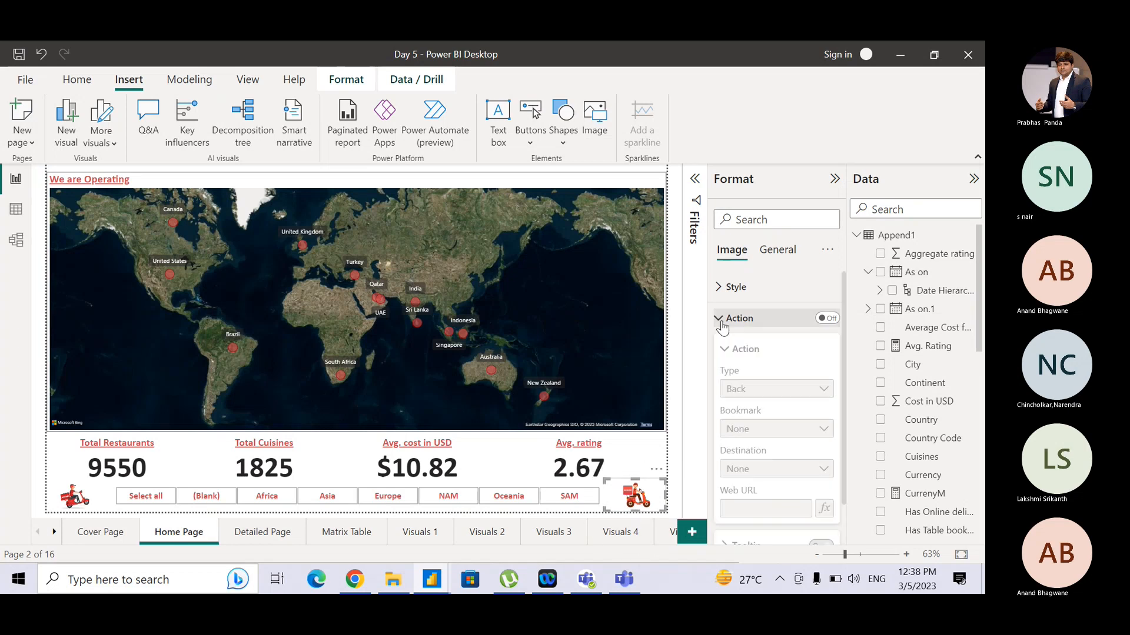
pyautogui.click(829, 319)
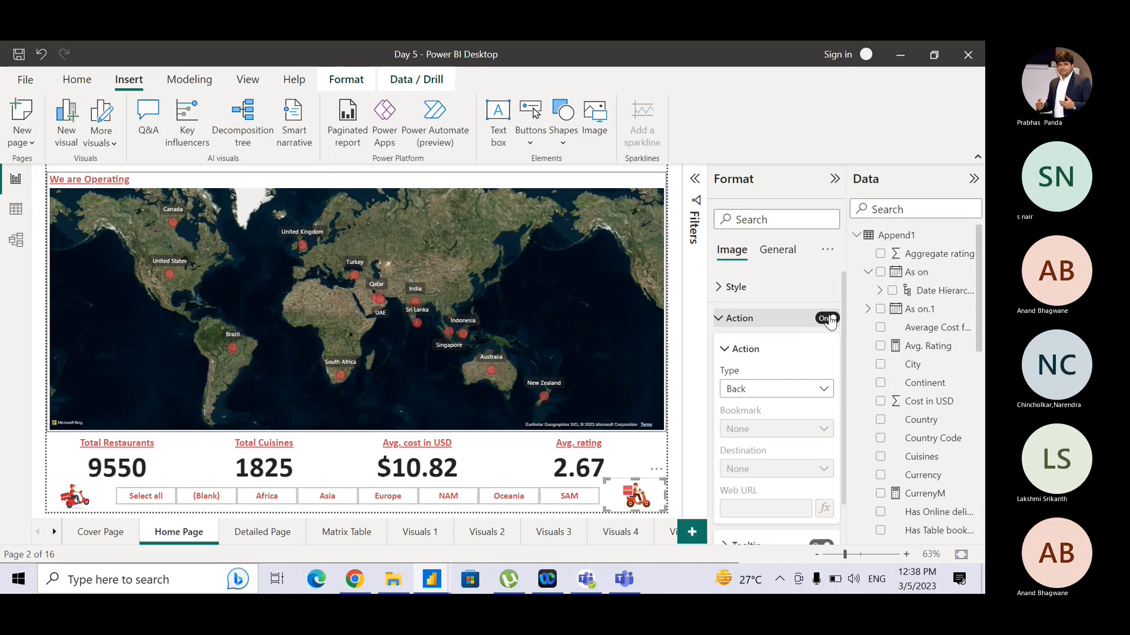
pyautogui.click(779, 399)
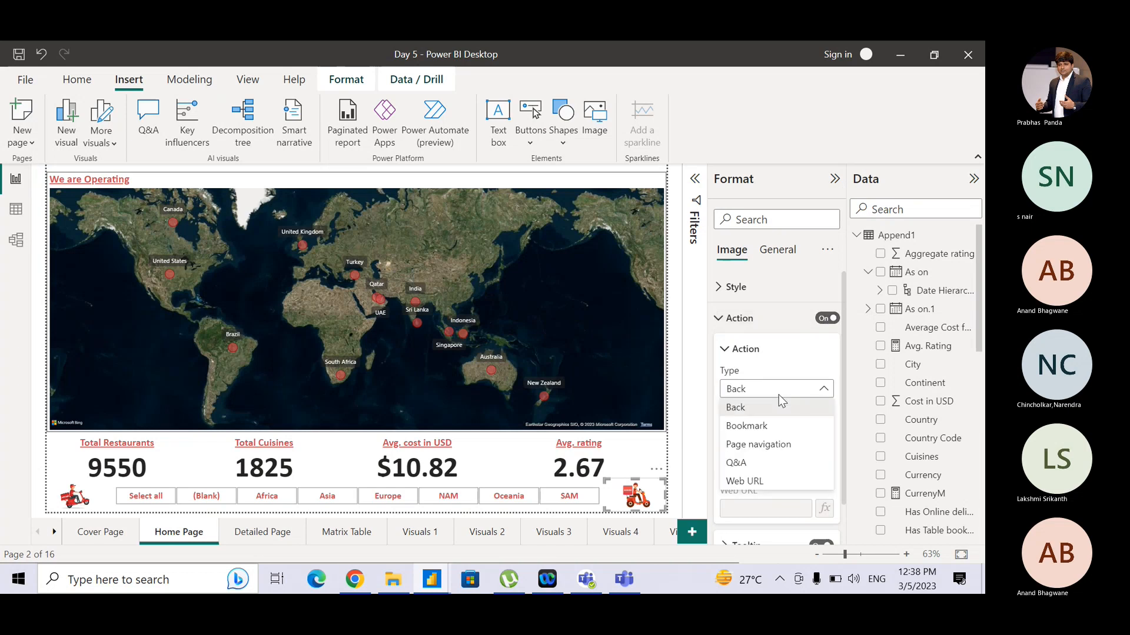
pyautogui.click(768, 446)
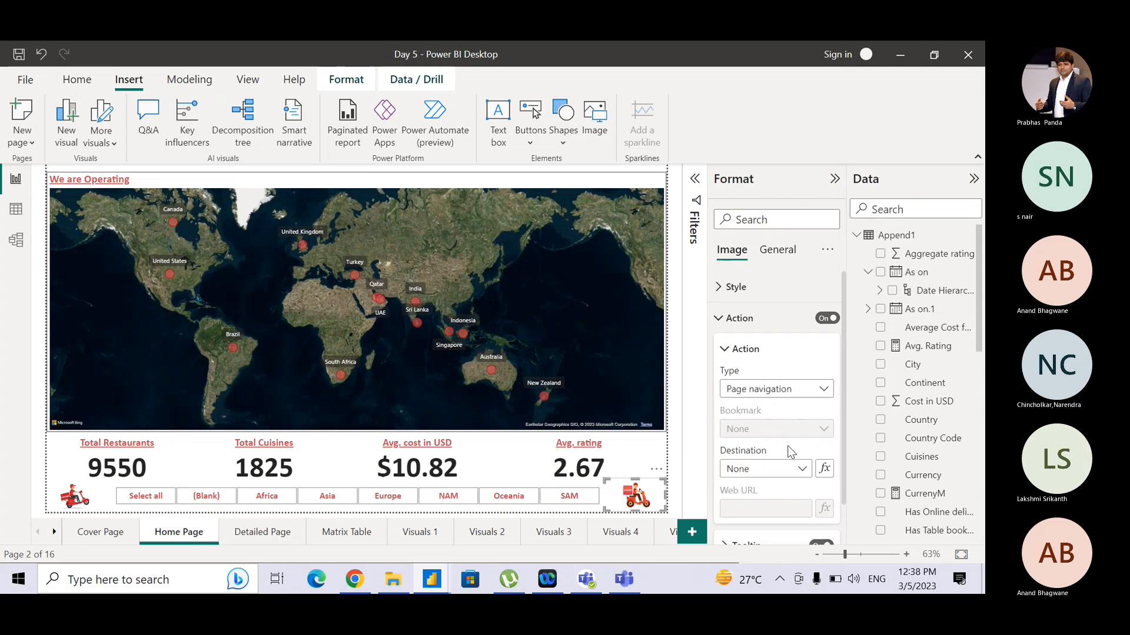
pyautogui.click(781, 470)
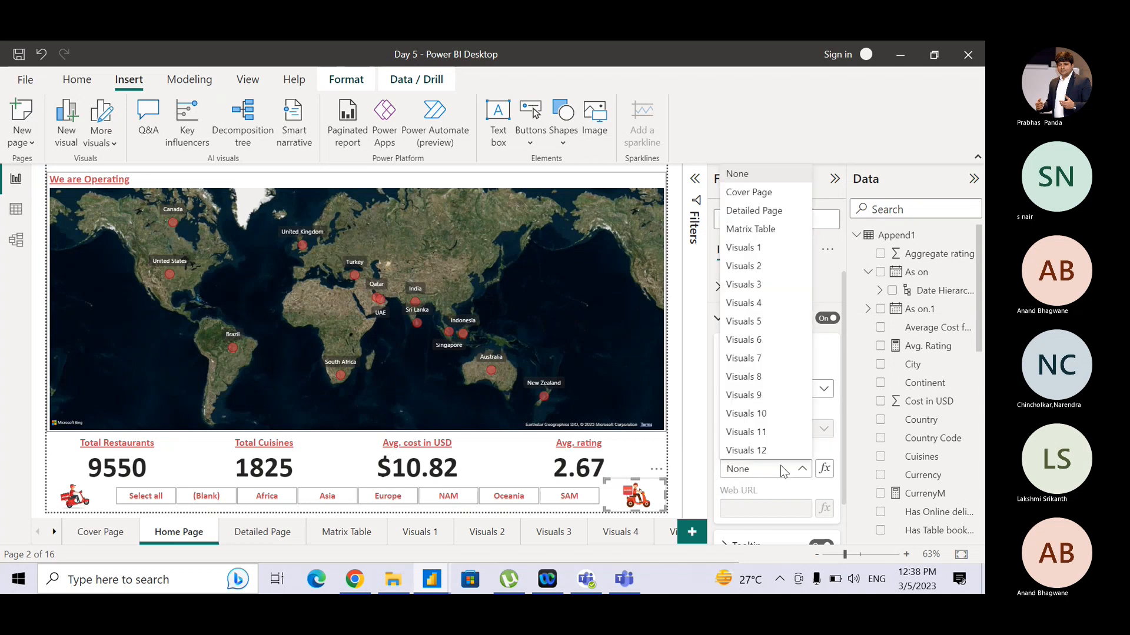
pyautogui.click(787, 194)
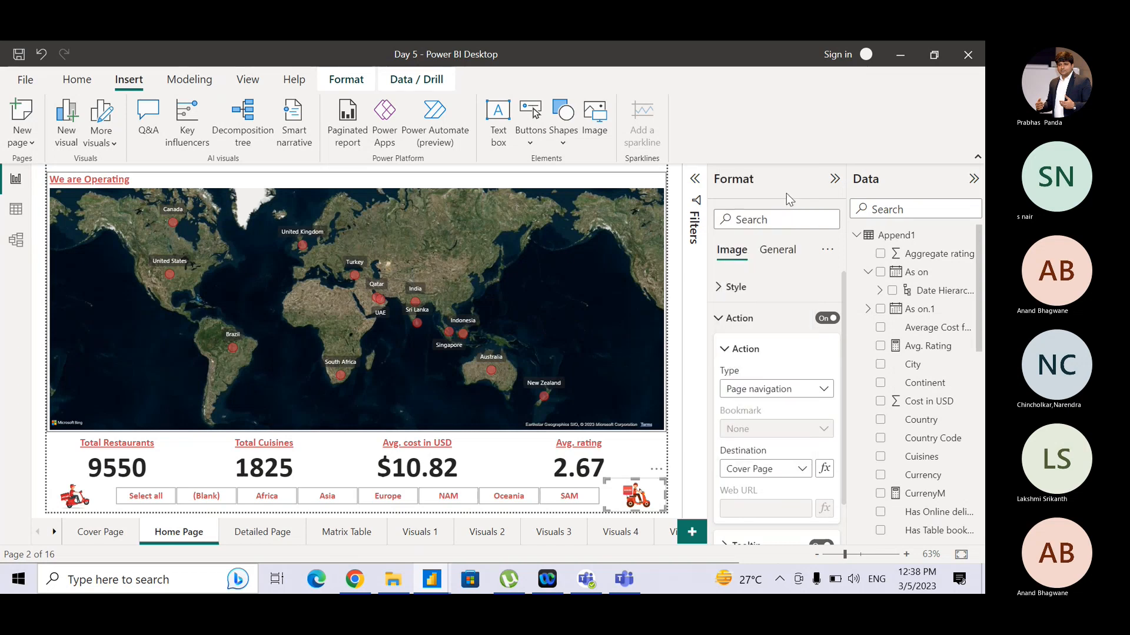
pyautogui.click(723, 326)
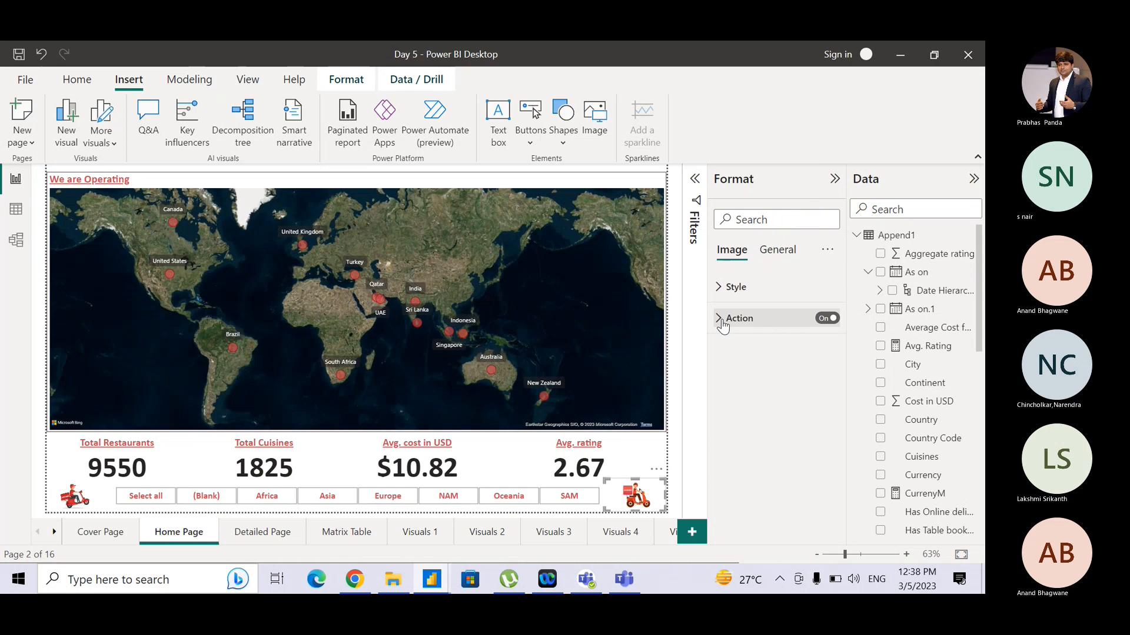
# - Test the scooter image's link to the Cover Page, then return to Home Page
pyautogui.click(682, 345)
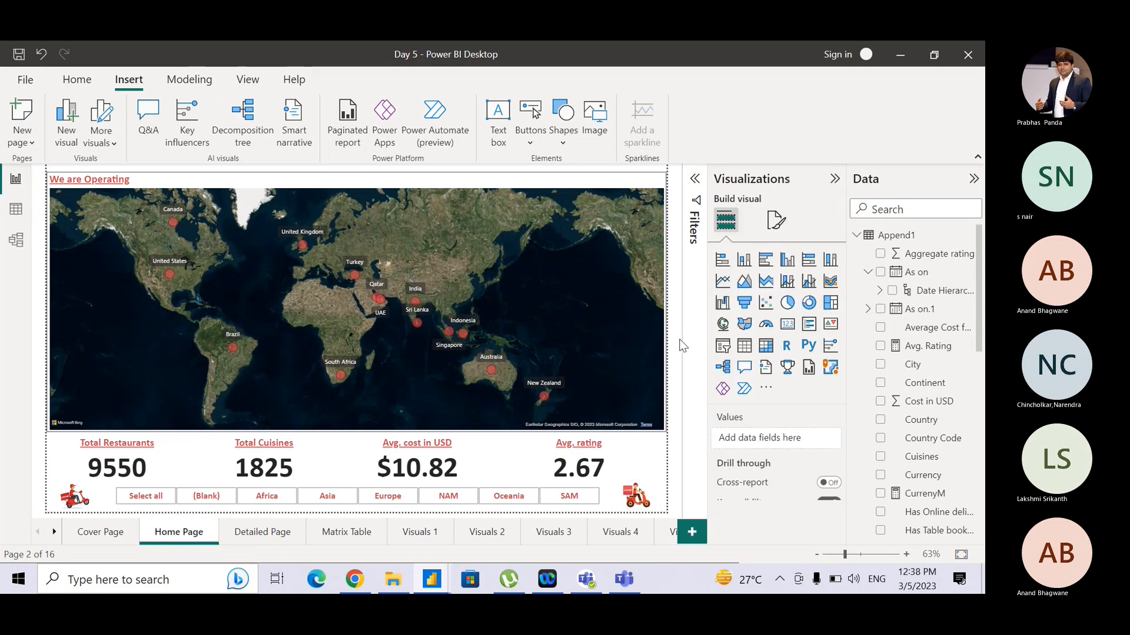
pyautogui.keyDown('ctrl'); pyautogui.click(635, 499); pyautogui.keyUp('ctrl')
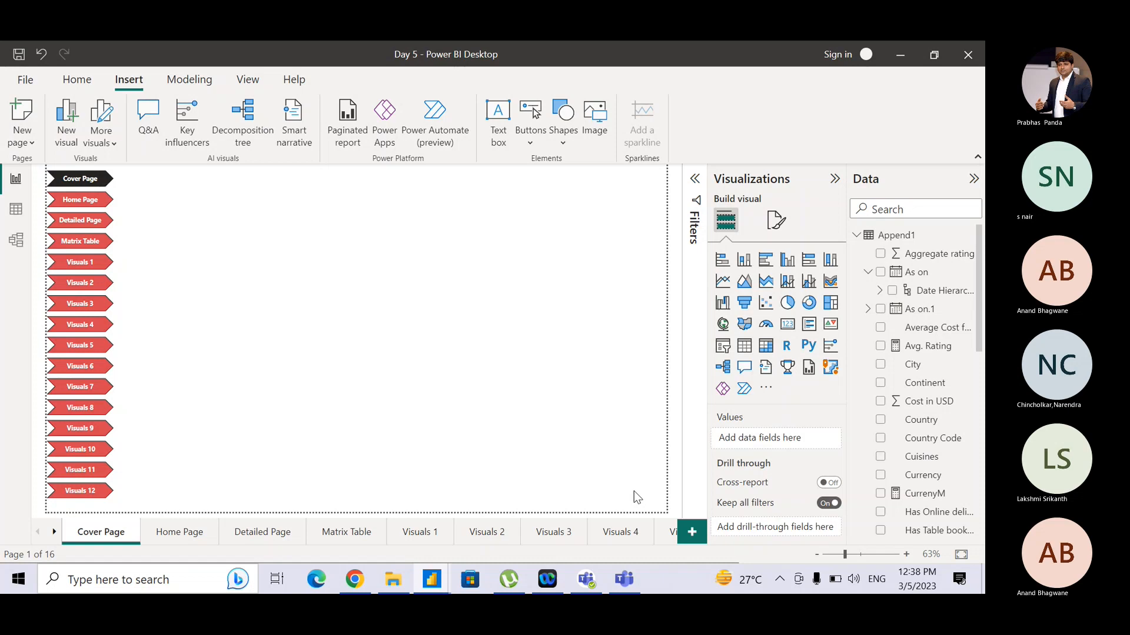
pyautogui.click(158, 538)
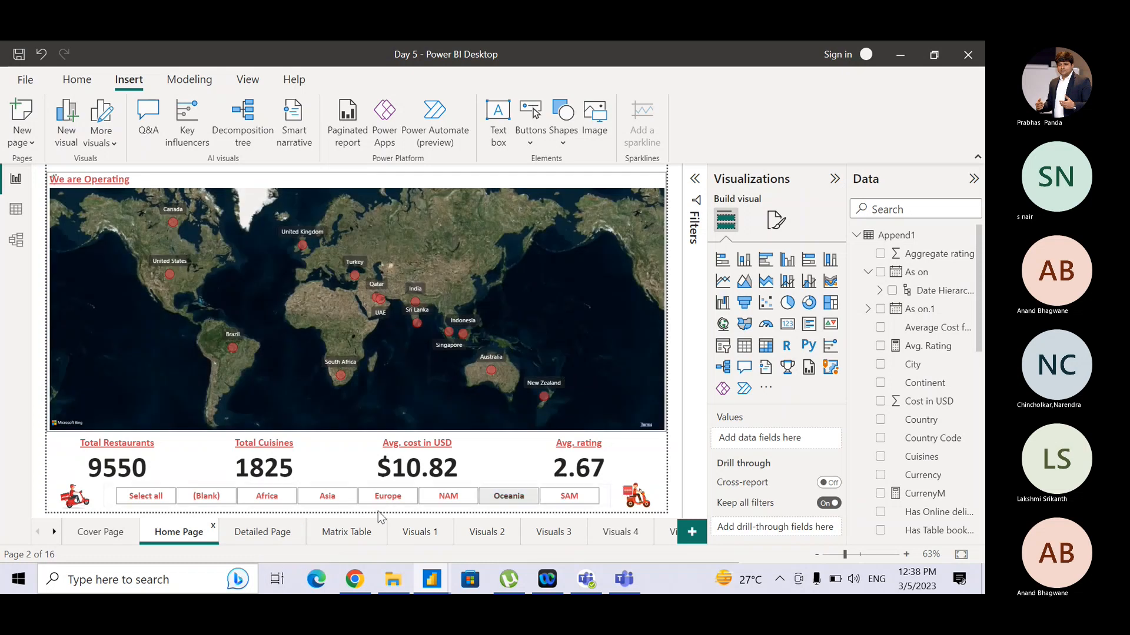
# - Delete the scooter image in the bottom corner of the Detailed Page
pyautogui.click(258, 530)
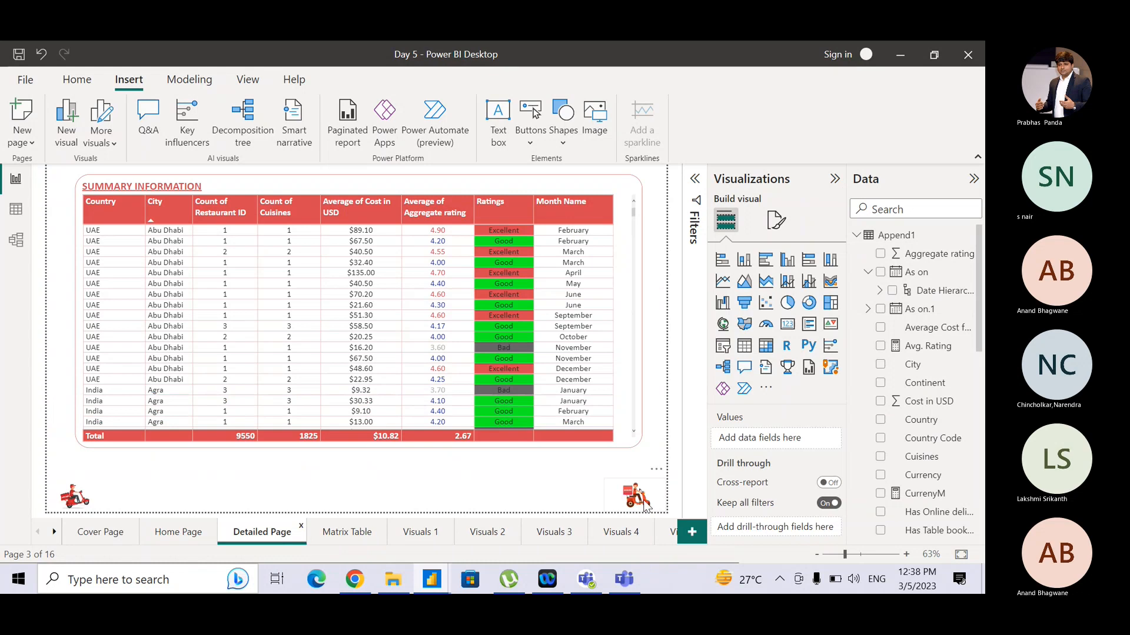
pyautogui.click(646, 503)
pyautogui.press('Delete')
# - Copy the linked scooter image from Home Page and paste it onto the Detailed Page
pyautogui.click(179, 532)
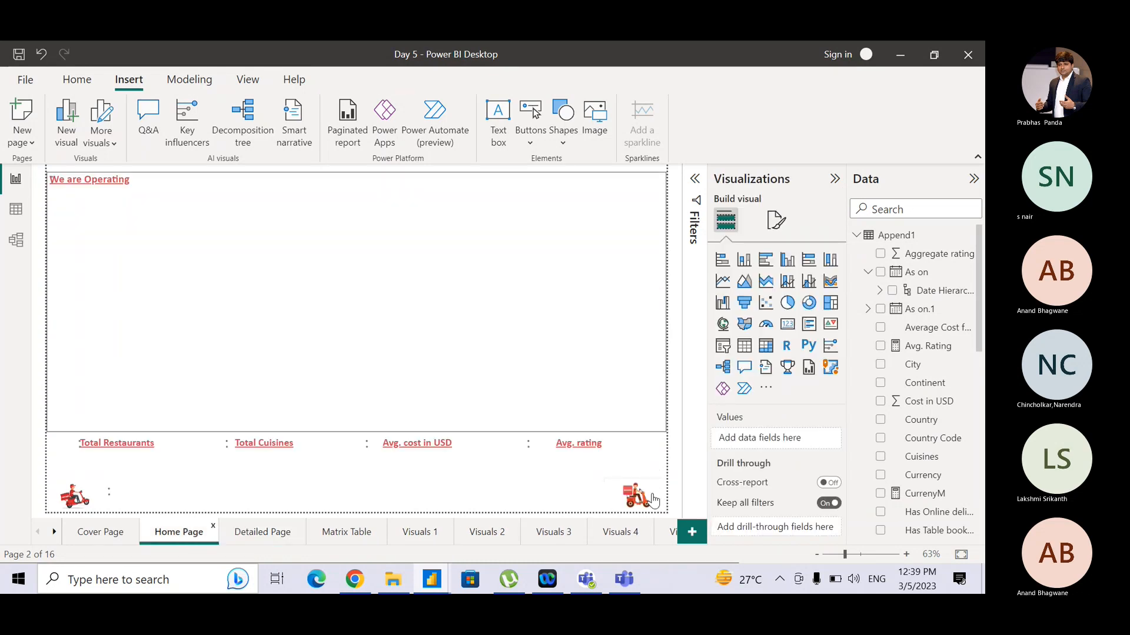
pyautogui.click(654, 501)
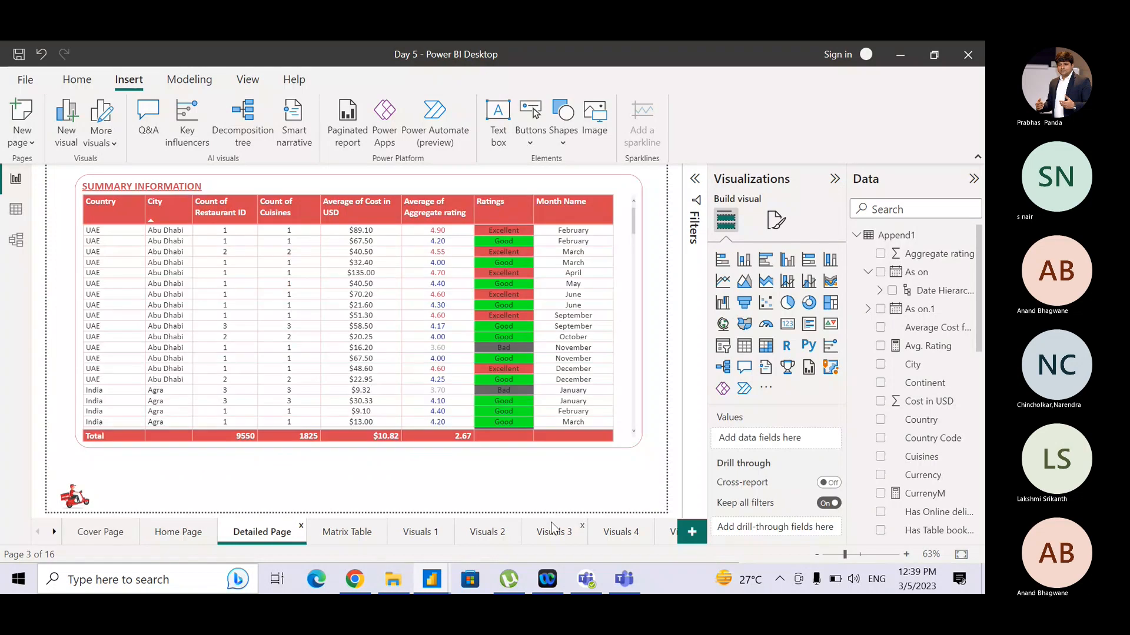
pyautogui.hotkey('ctrl', 'v')
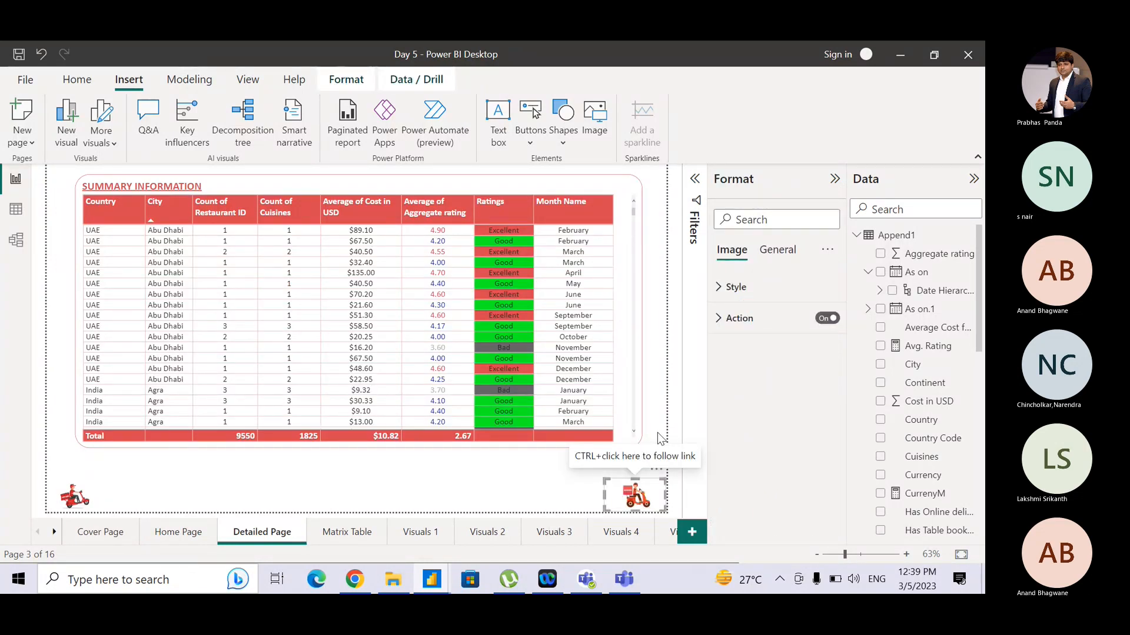
# - Test the pasted scooter image's link to the Cover Page
pyautogui.keyDown('ctrl'); pyautogui.click(630, 506); pyautogui.keyUp('ctrl')
pyautogui.click(629, 505)
pyautogui.keyDown('ctrl'); pyautogui.click(629, 504); pyautogui.keyUp('ctrl')
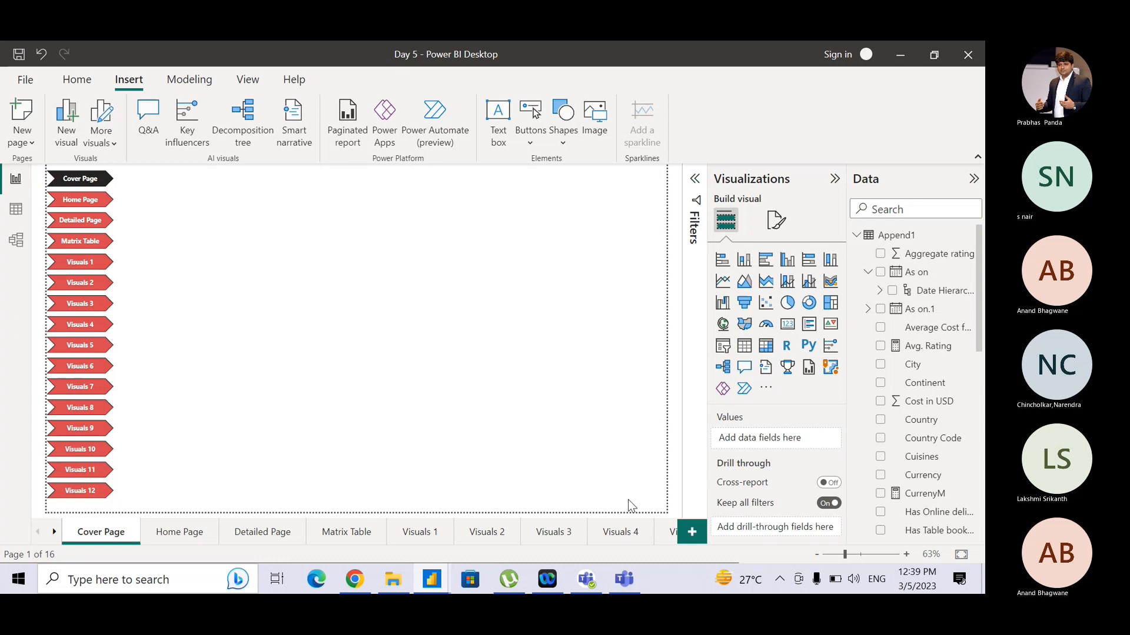
pyautogui.hotkey('alt', 'Tab')
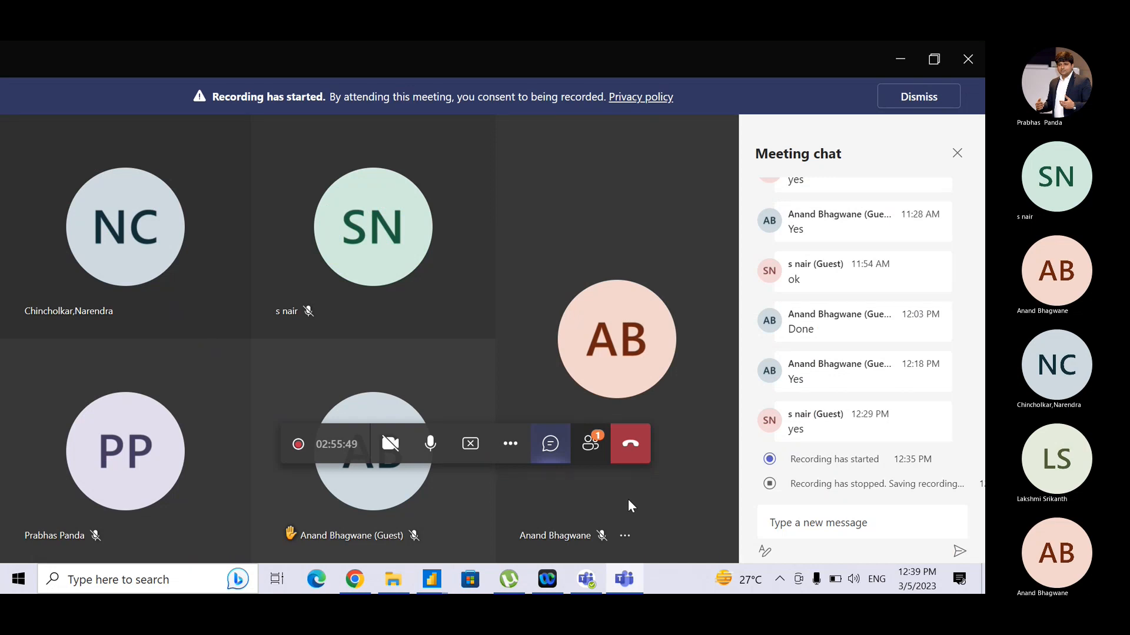
pyautogui.hotkey('alt', 'Tab')
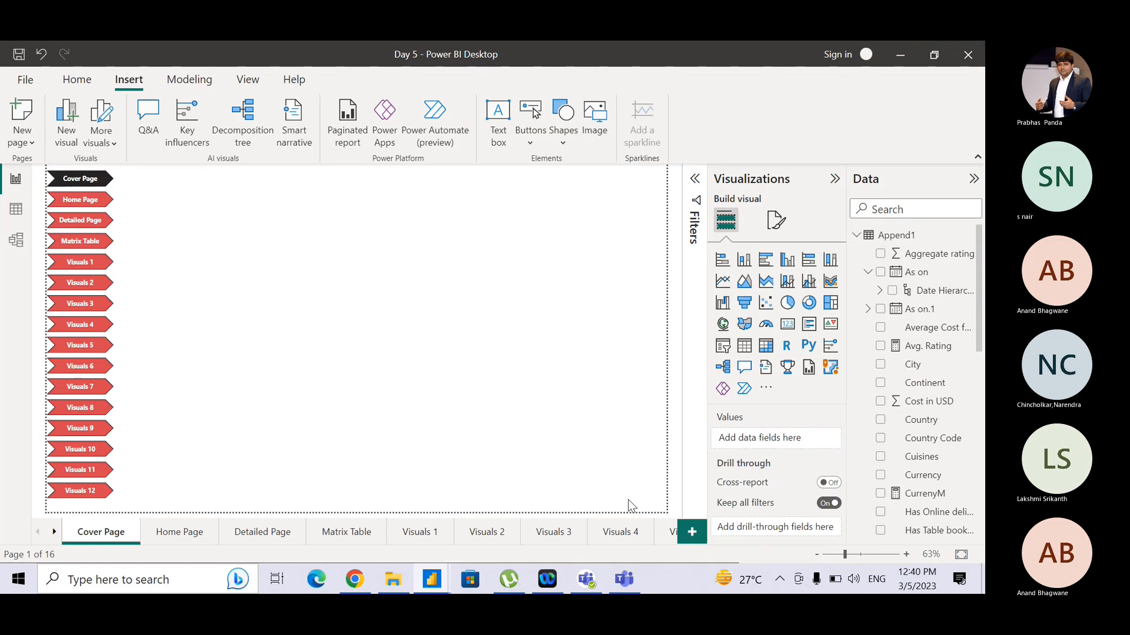
pyautogui.hotkey('alt', 'Tab')
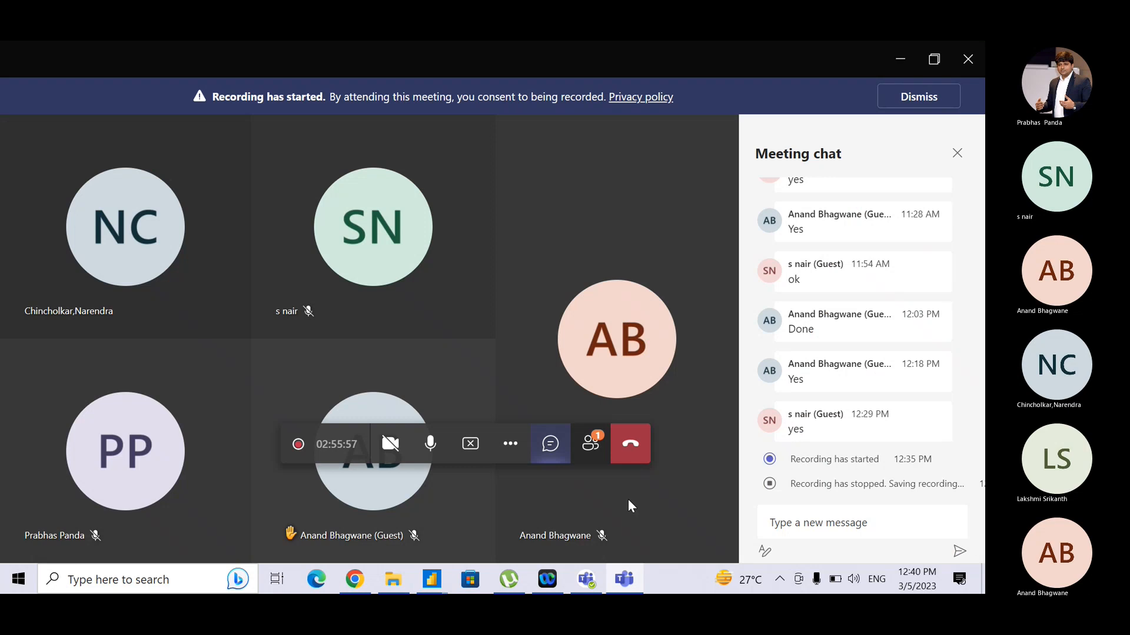
pyautogui.click(587, 448)
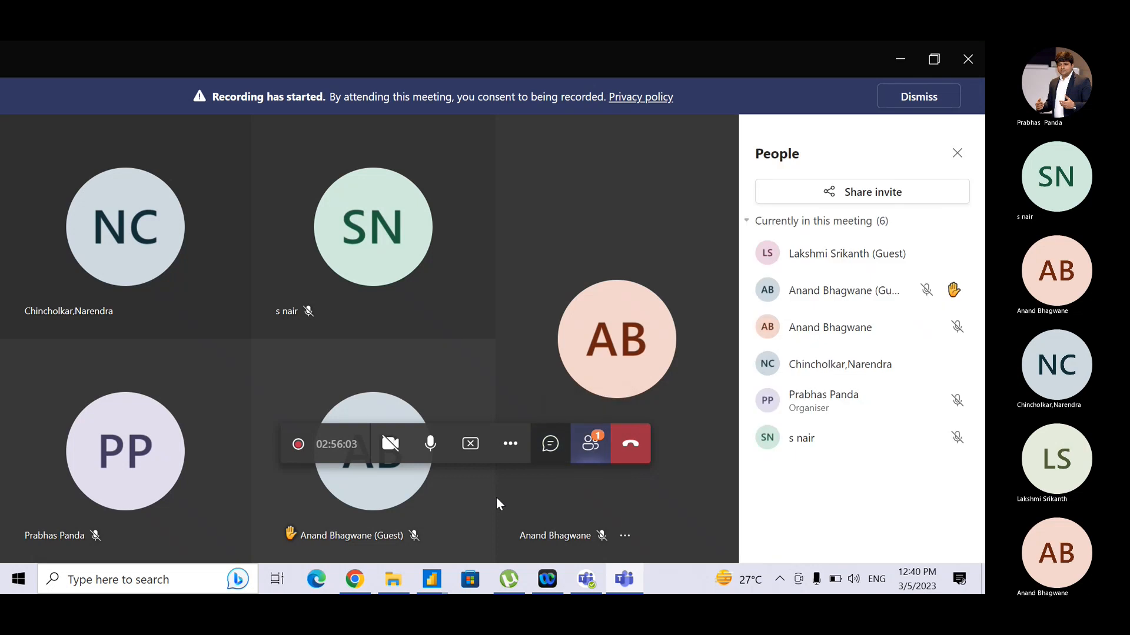
pyautogui.click(558, 441)
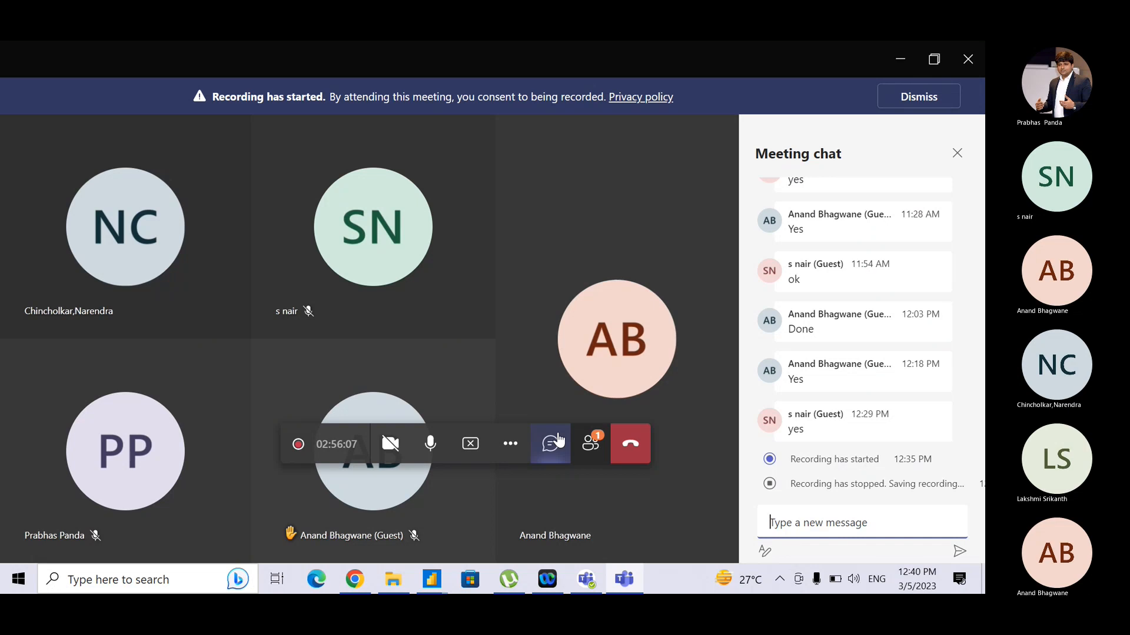
pyautogui.hotkey('alt', 'Tab')
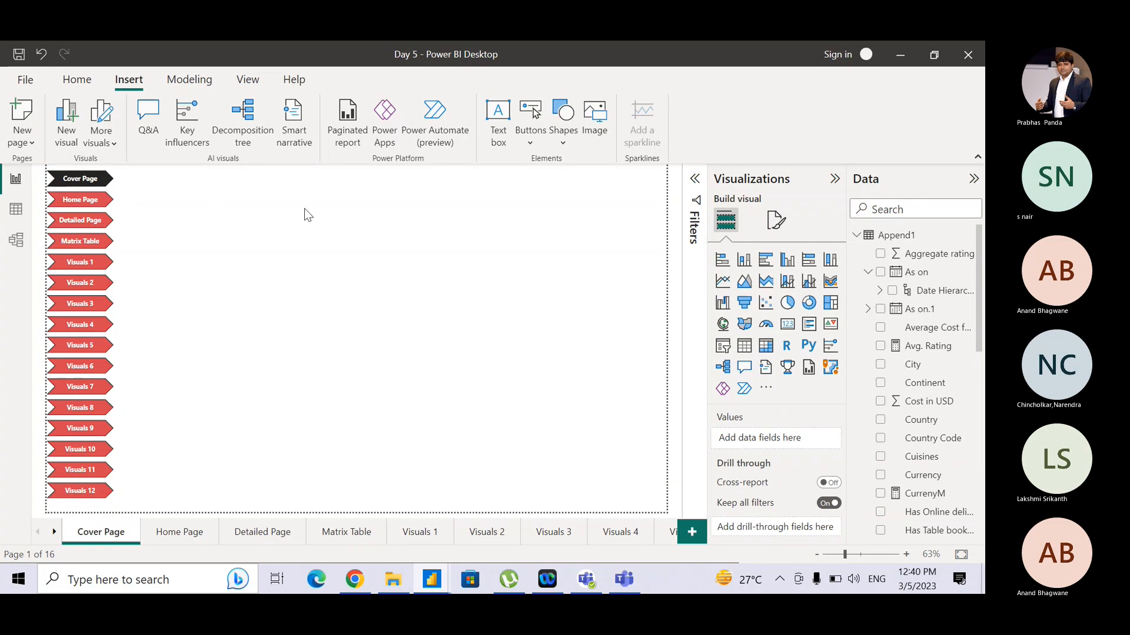
pyautogui.click(181, 535)
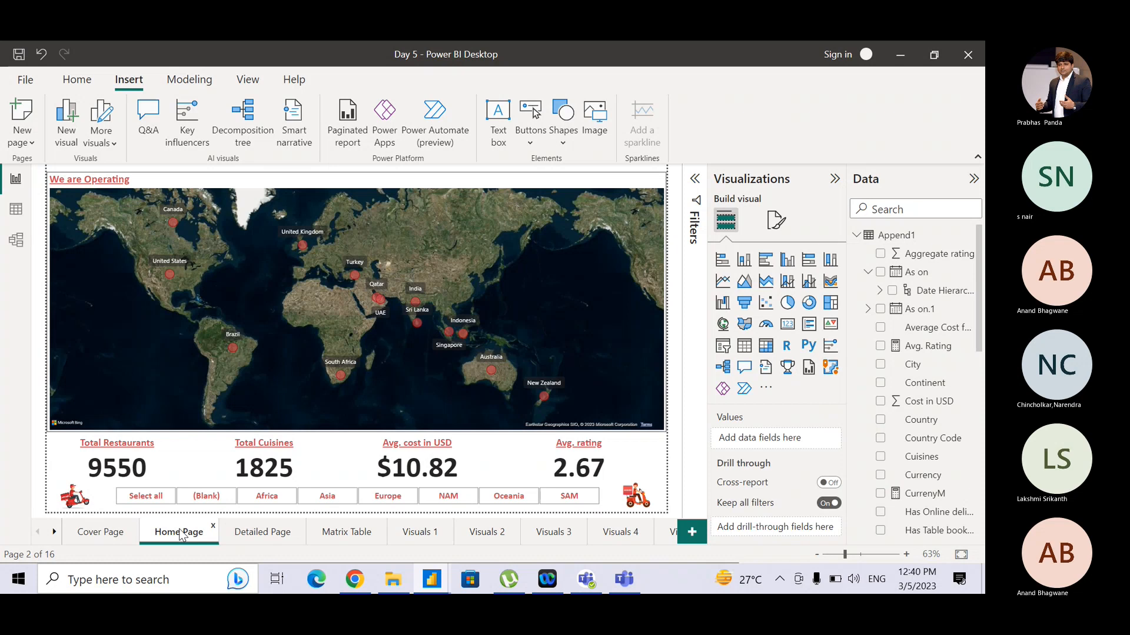
pyautogui.hotkey('alt', 'Tab')
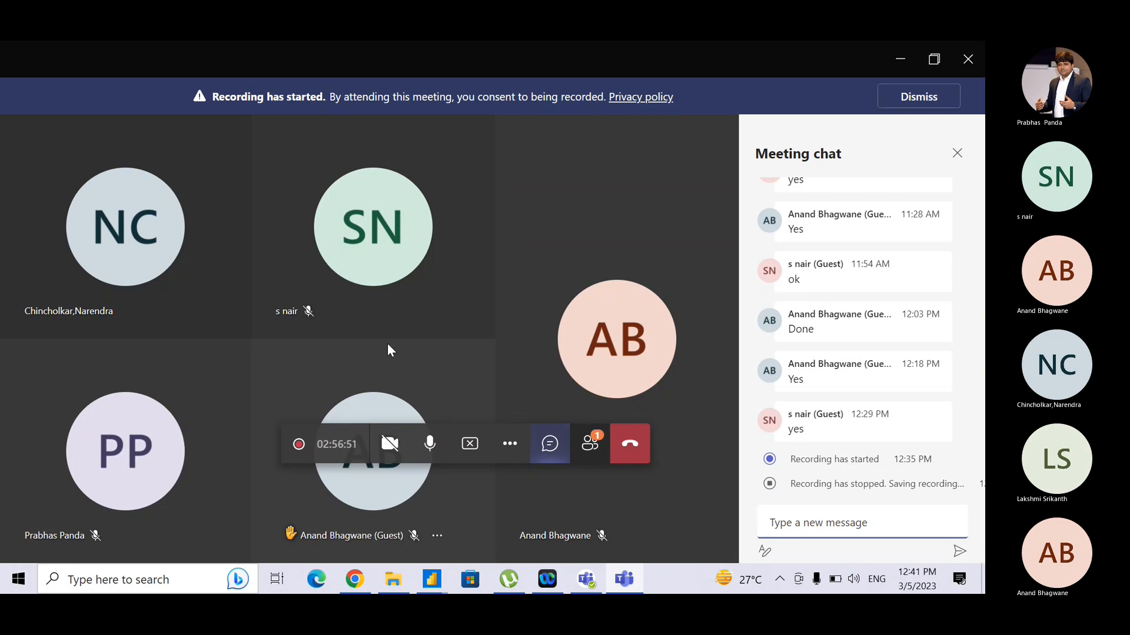
pyautogui.hotkey('alt', 'Tab')
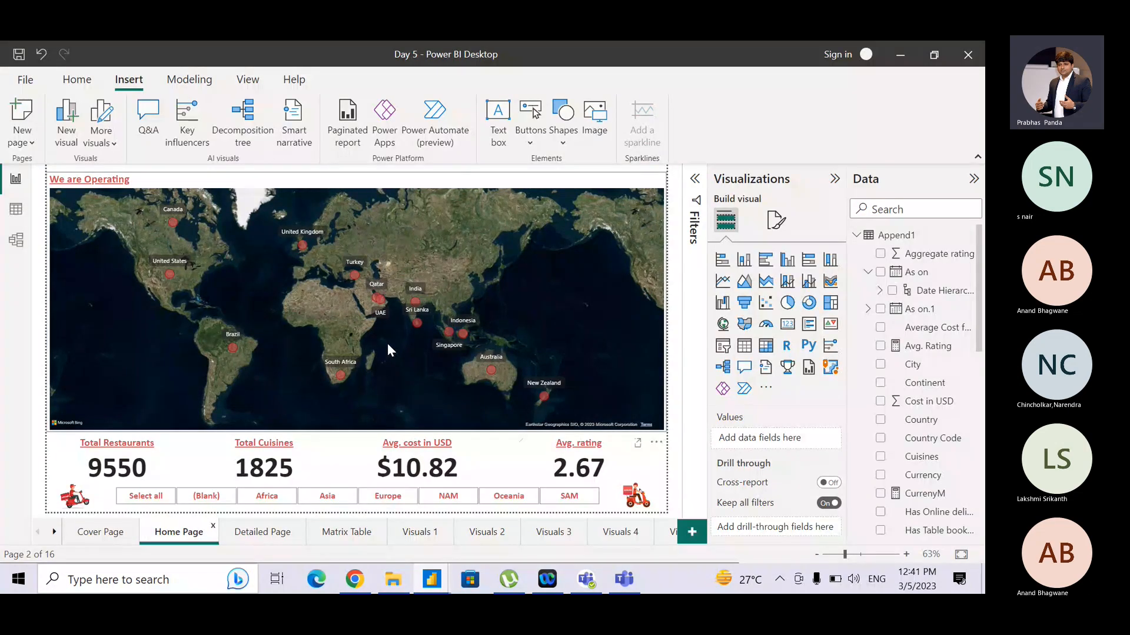
pyautogui.hotkey('alt', 'Tab')
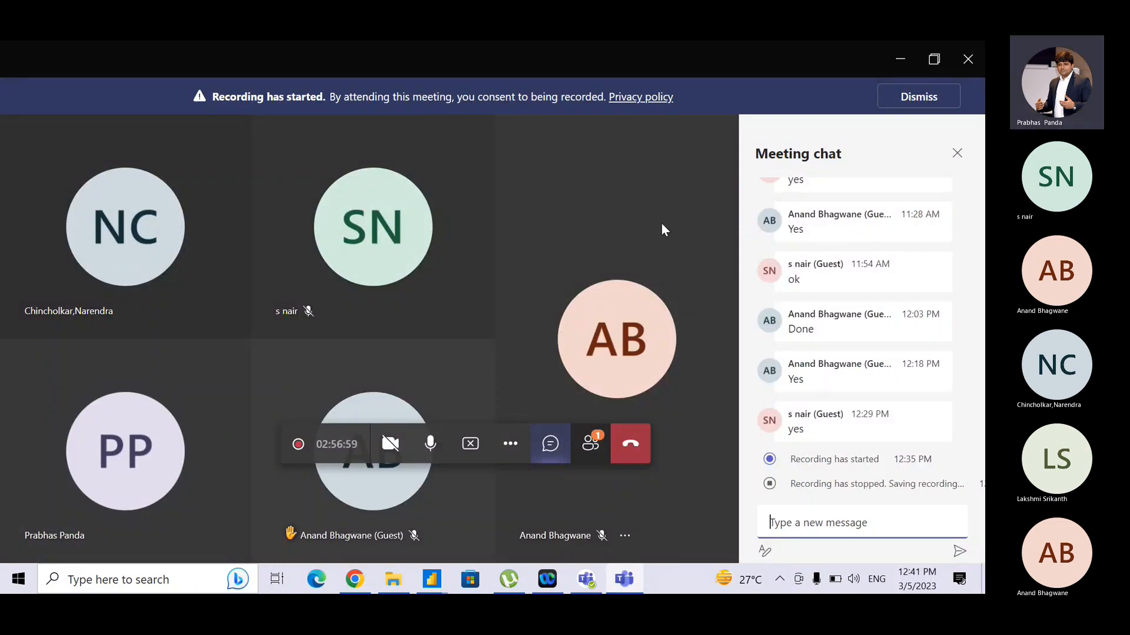
pyautogui.hotkey('alt', 'Tab')
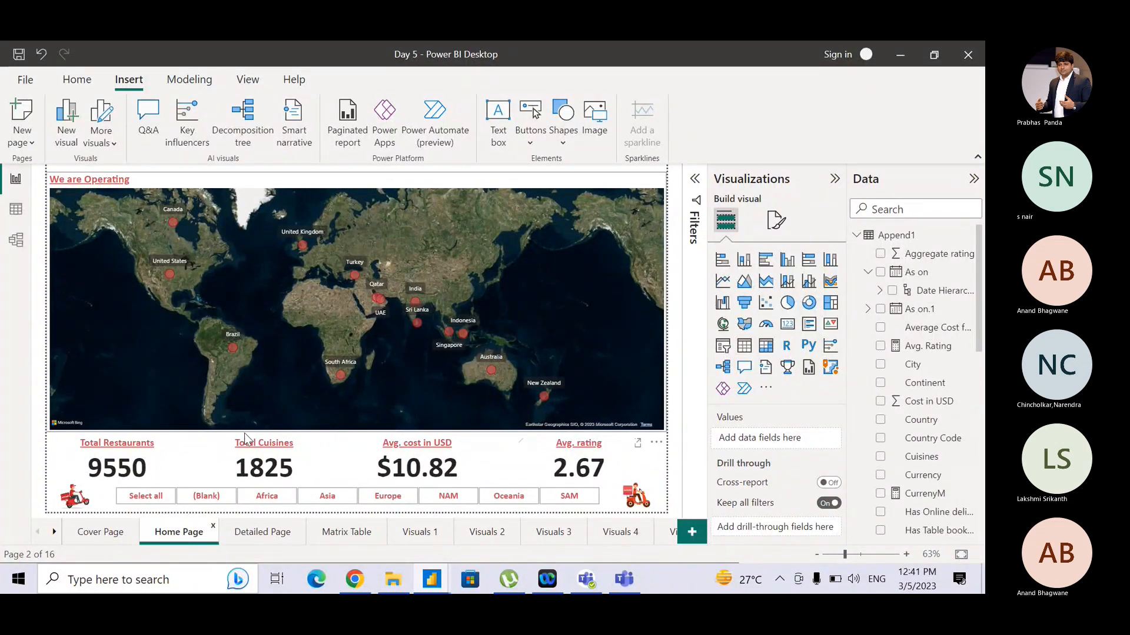
pyautogui.click(253, 532)
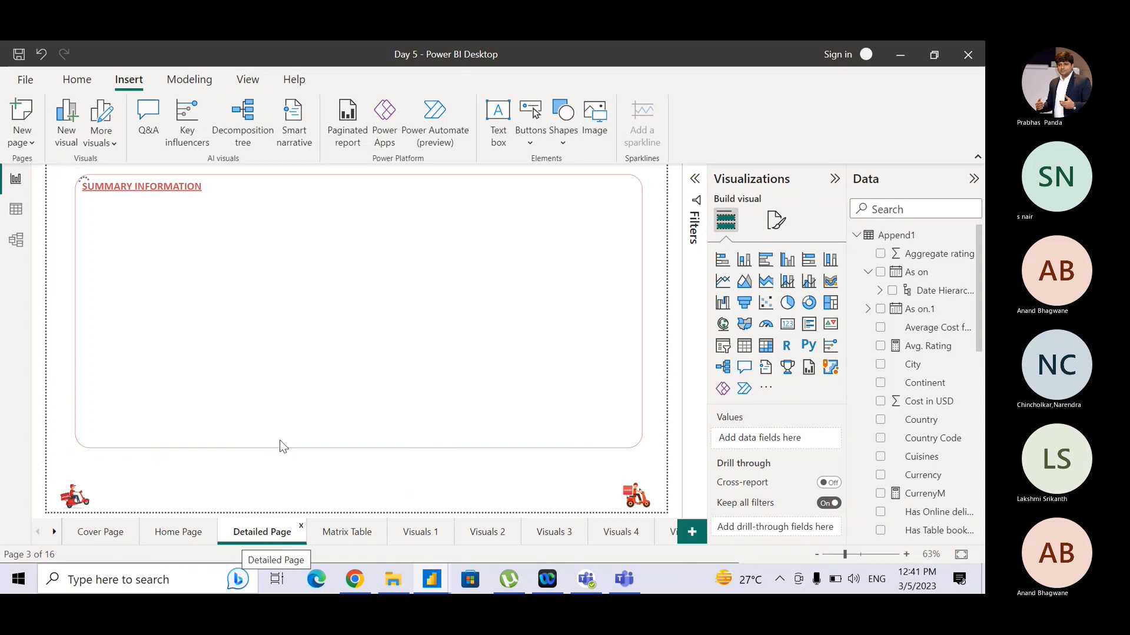
pyautogui.click(176, 535)
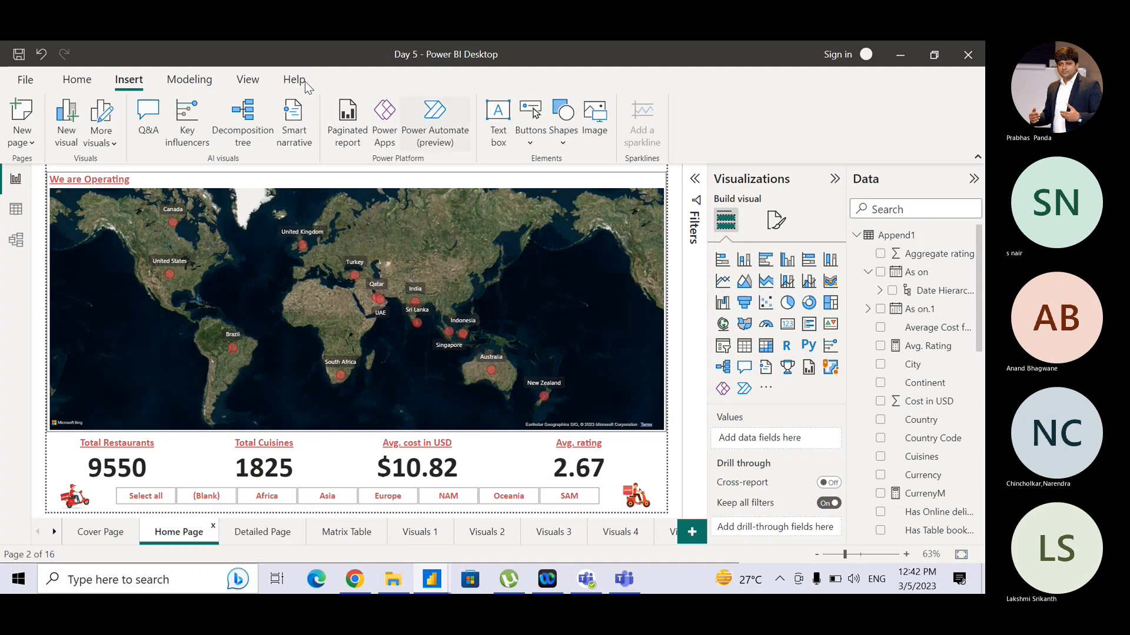
# - Open the Bookmarks pane and add a new bookmark capturing the Home Page
pyautogui.press('ctrl')
pyautogui.press('ctrl')
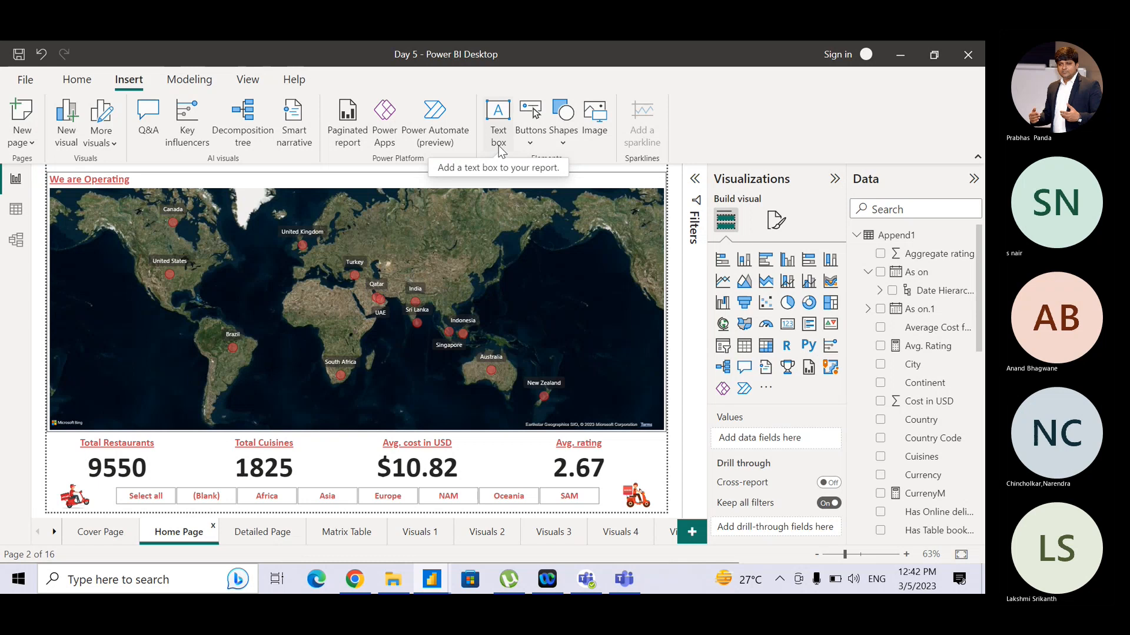
pyautogui.click(242, 81)
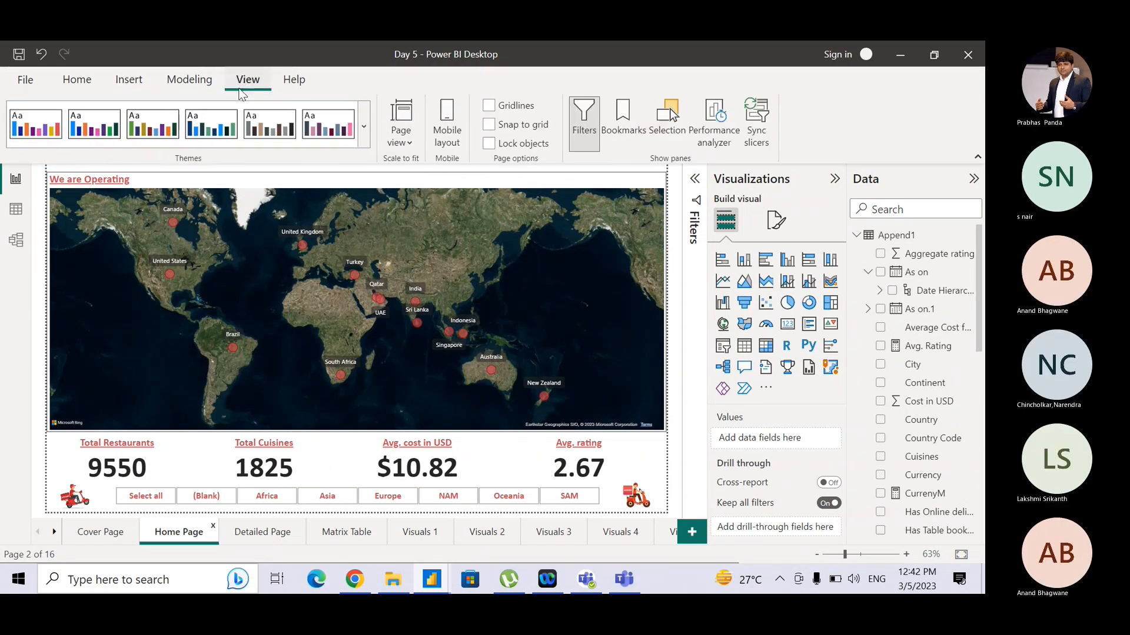
pyautogui.click(242, 82)
pyautogui.click(653, 160)
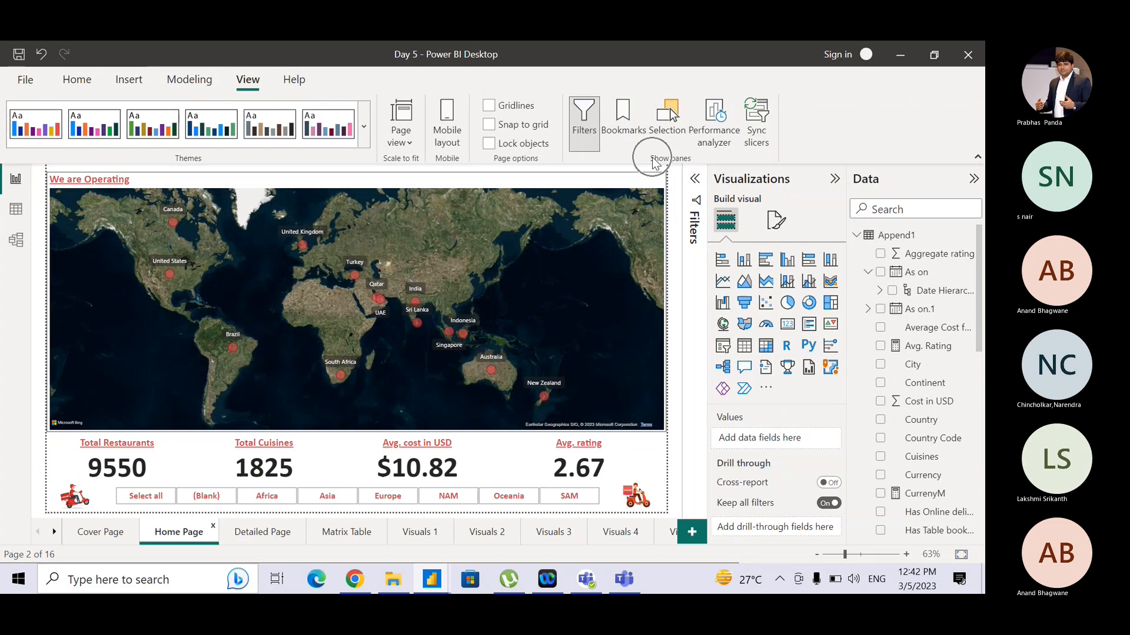
pyautogui.click(633, 130)
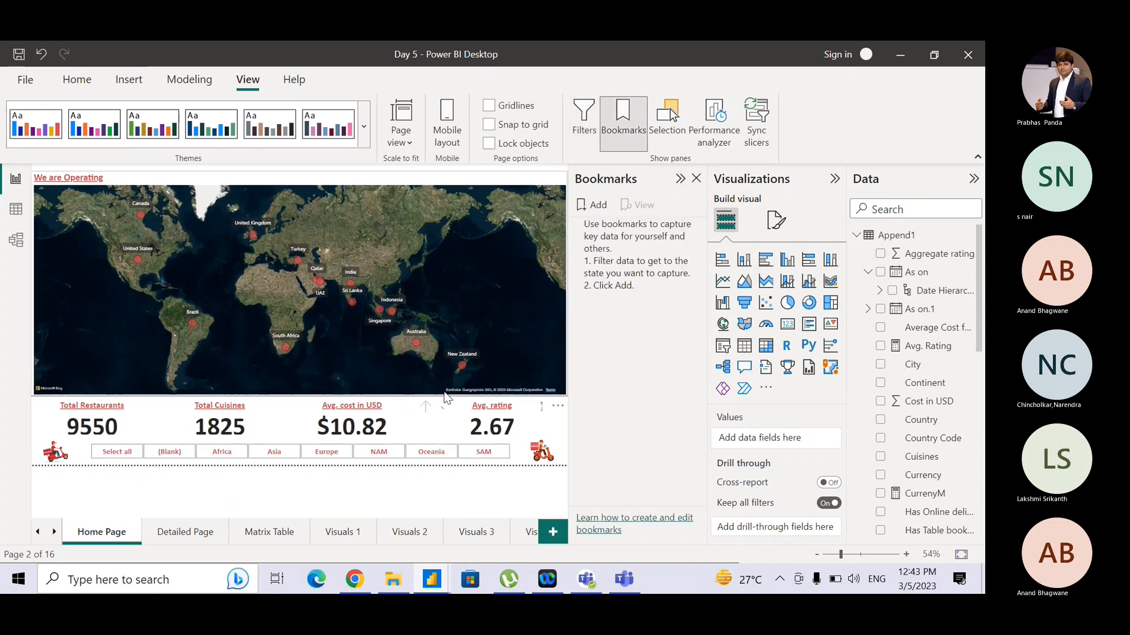
pyautogui.click(584, 207)
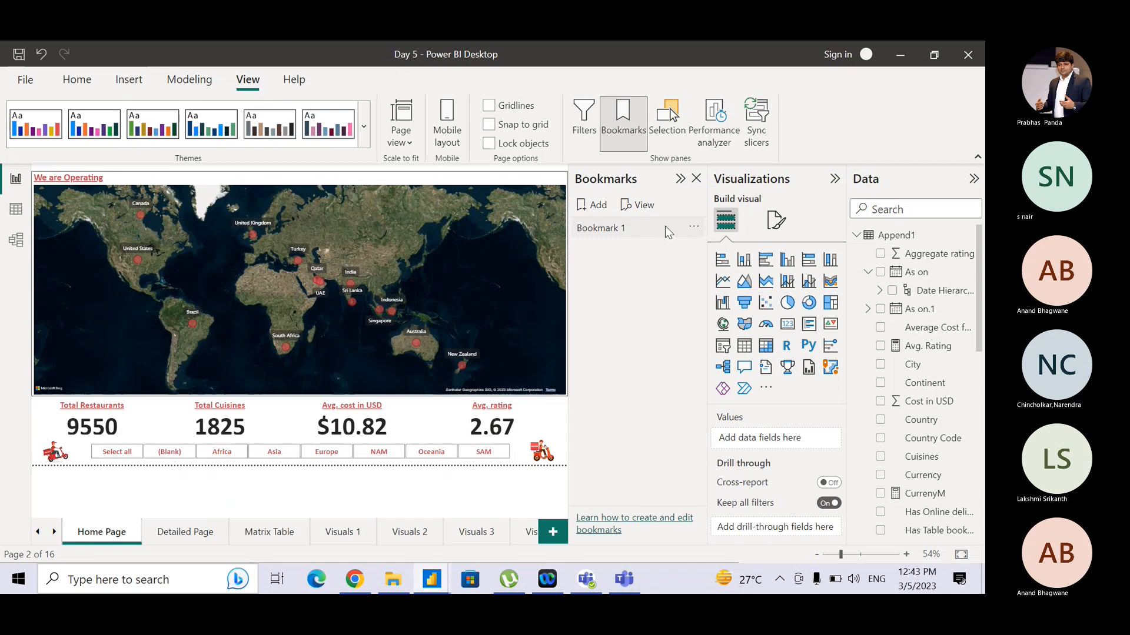
# - Rename the new bookmark to My View
pyautogui.click(692, 228)
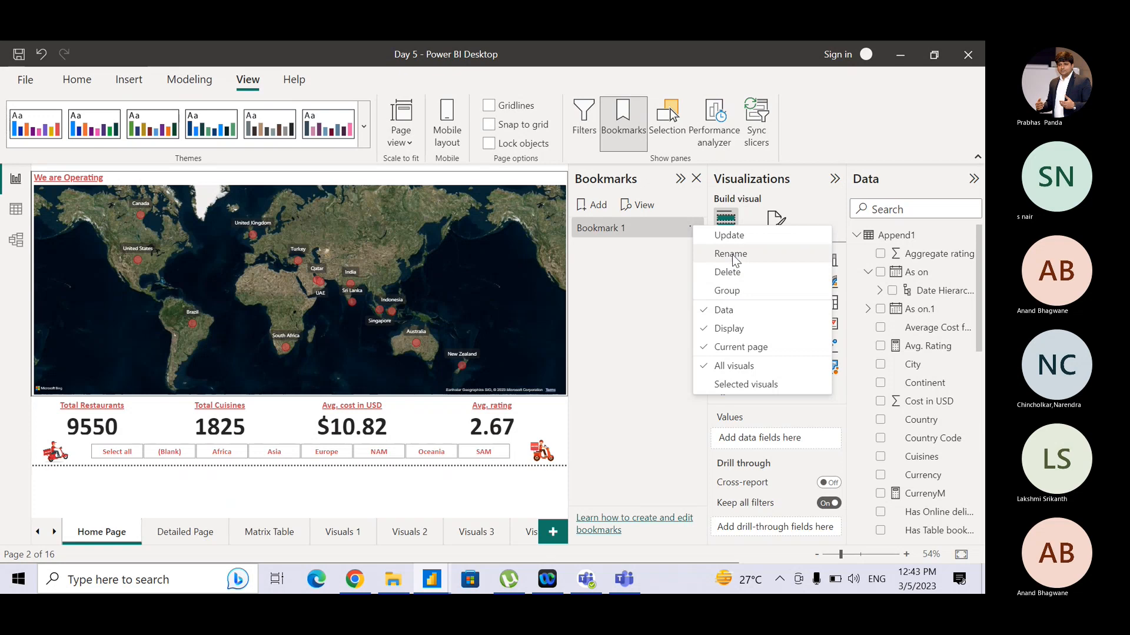
pyautogui.click(728, 253)
pyautogui.click(588, 230)
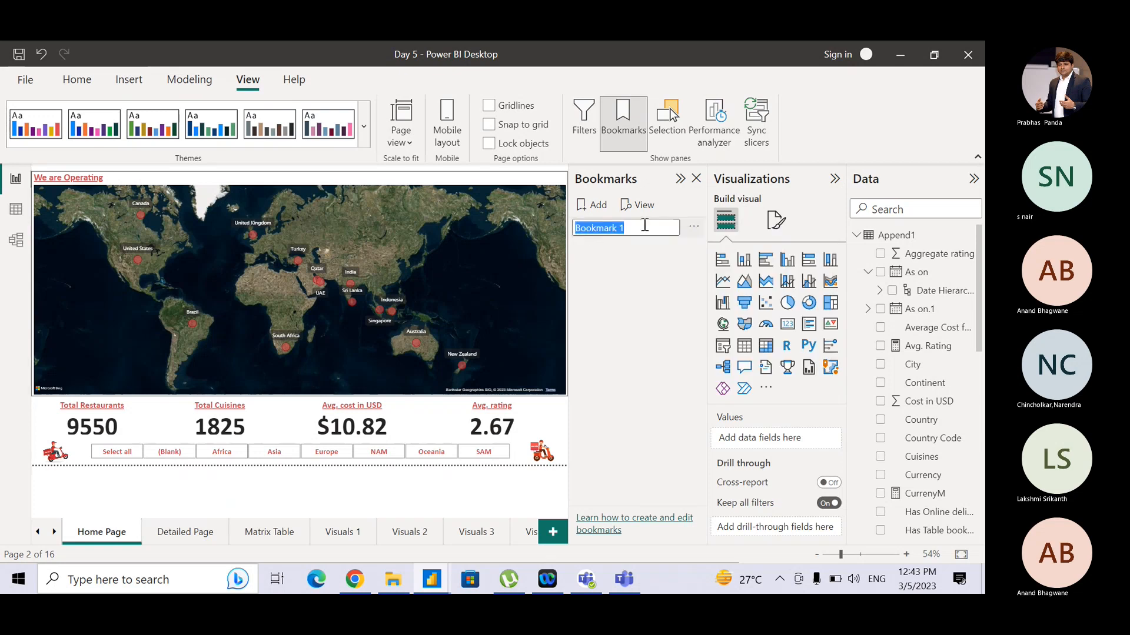
pyautogui.write('My View')
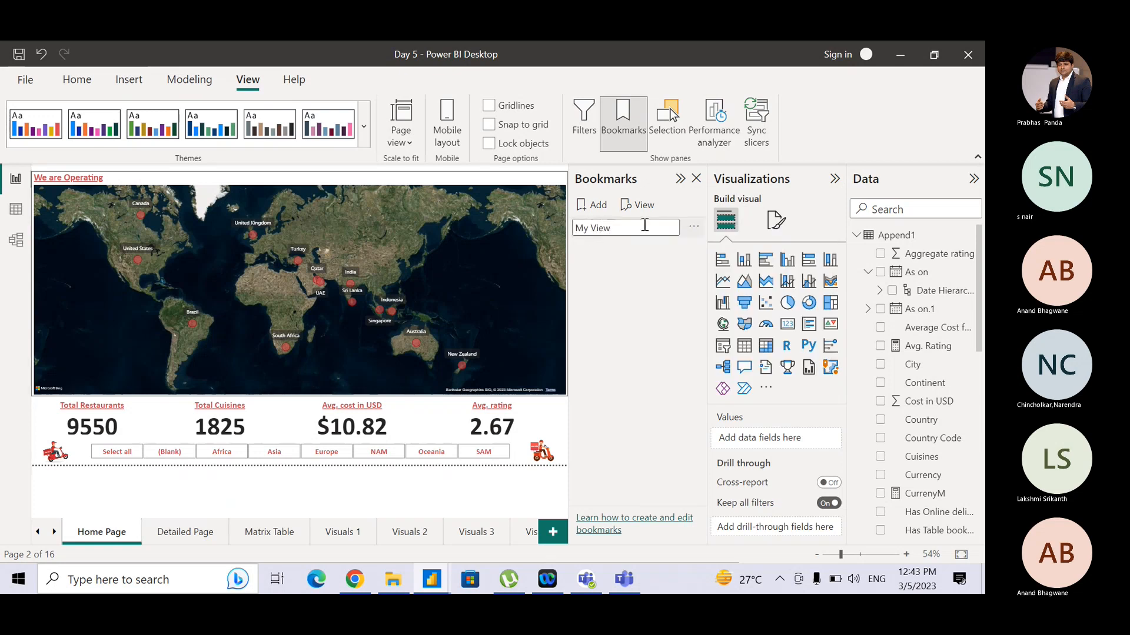
pyautogui.press('Return')
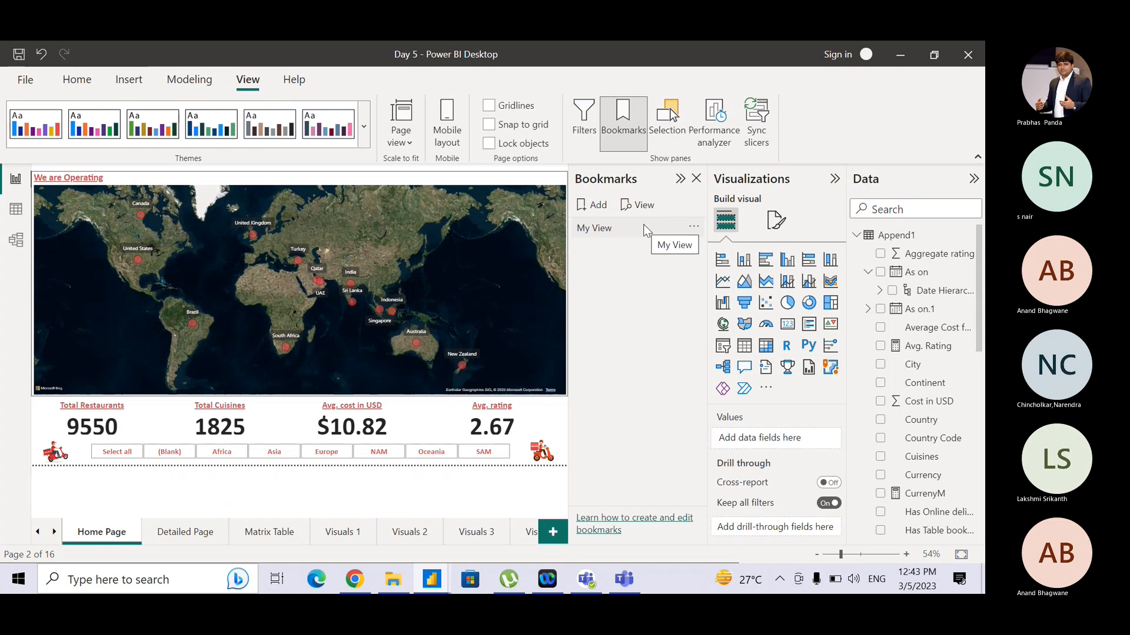
pyautogui.click(645, 230)
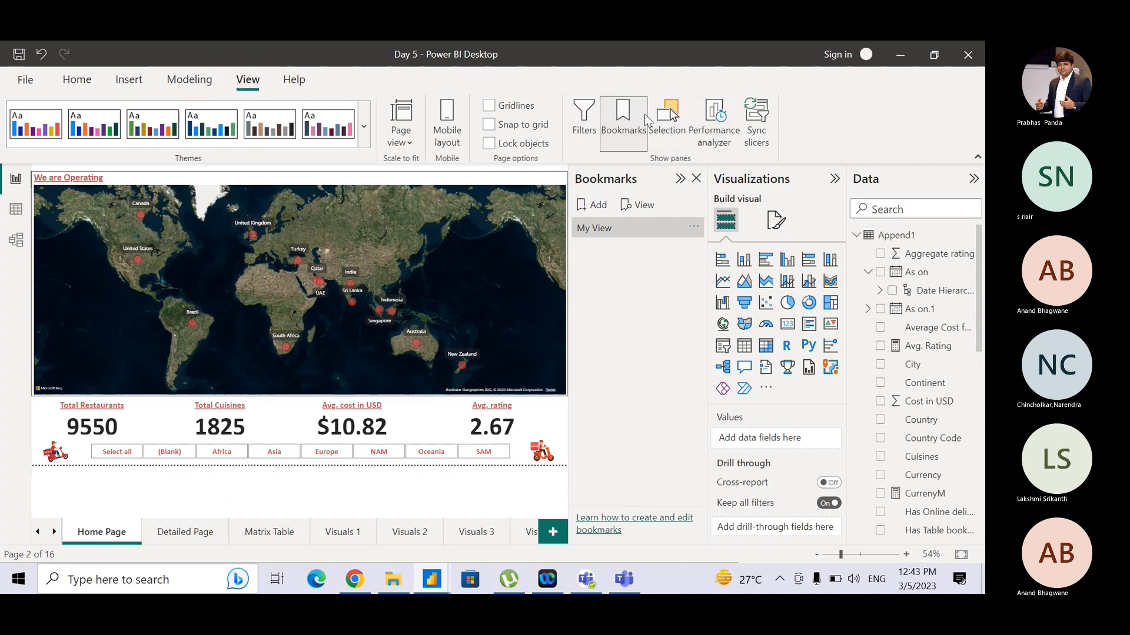
# - Open the Selection pane next to the Bookmarks pane to list the Home Page visuals
pyautogui.click(675, 116)
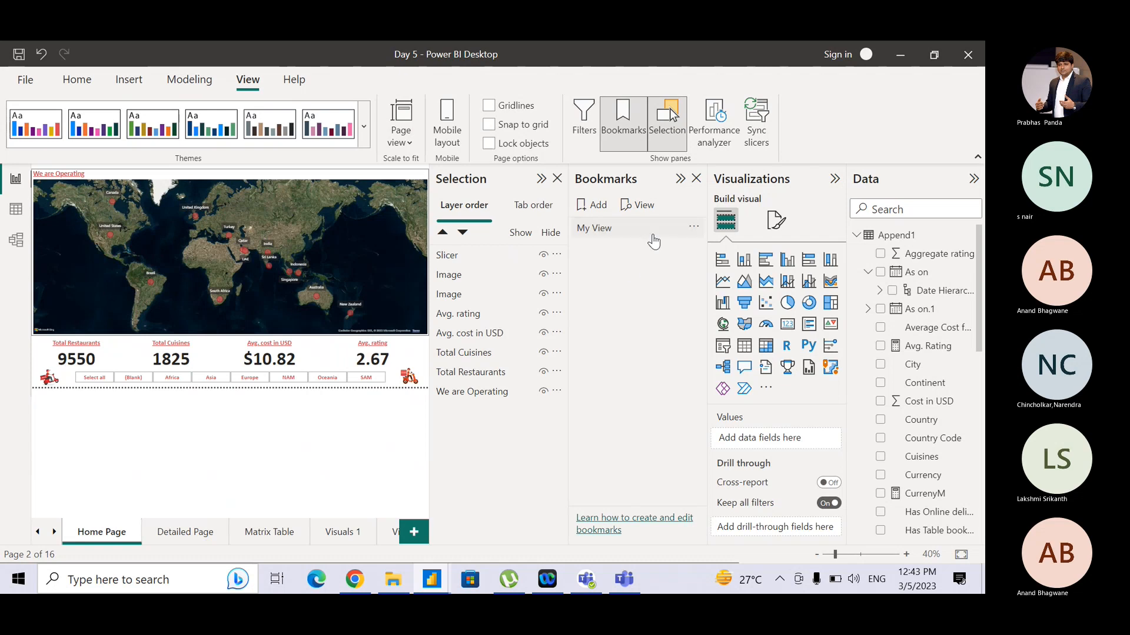
pyautogui.click(609, 232)
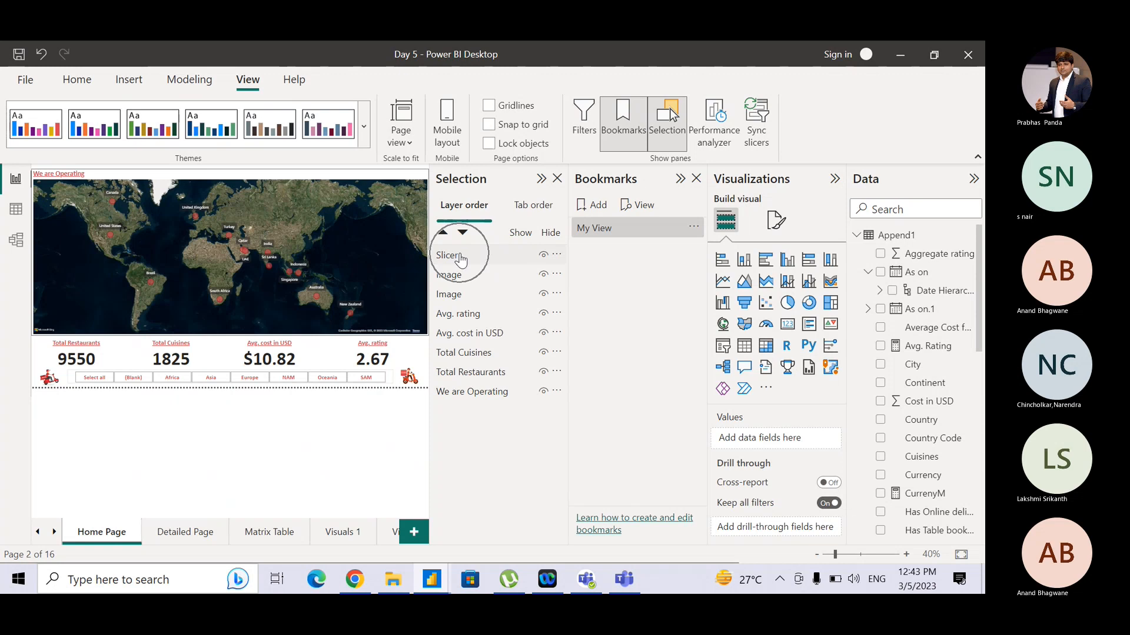
pyautogui.click(463, 315)
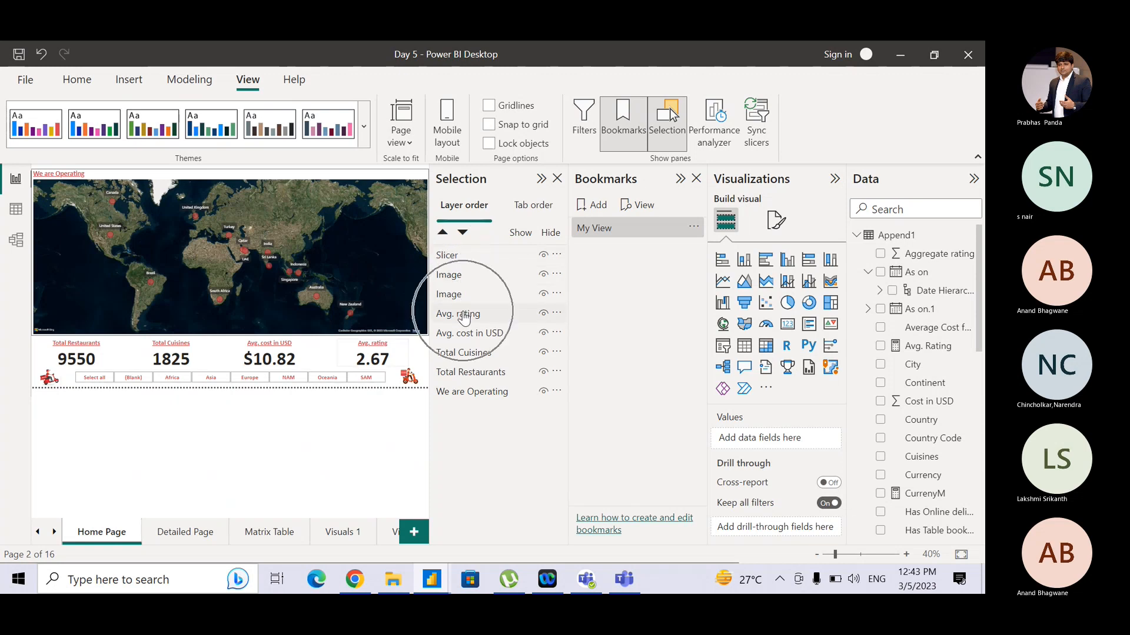
pyautogui.click(464, 333)
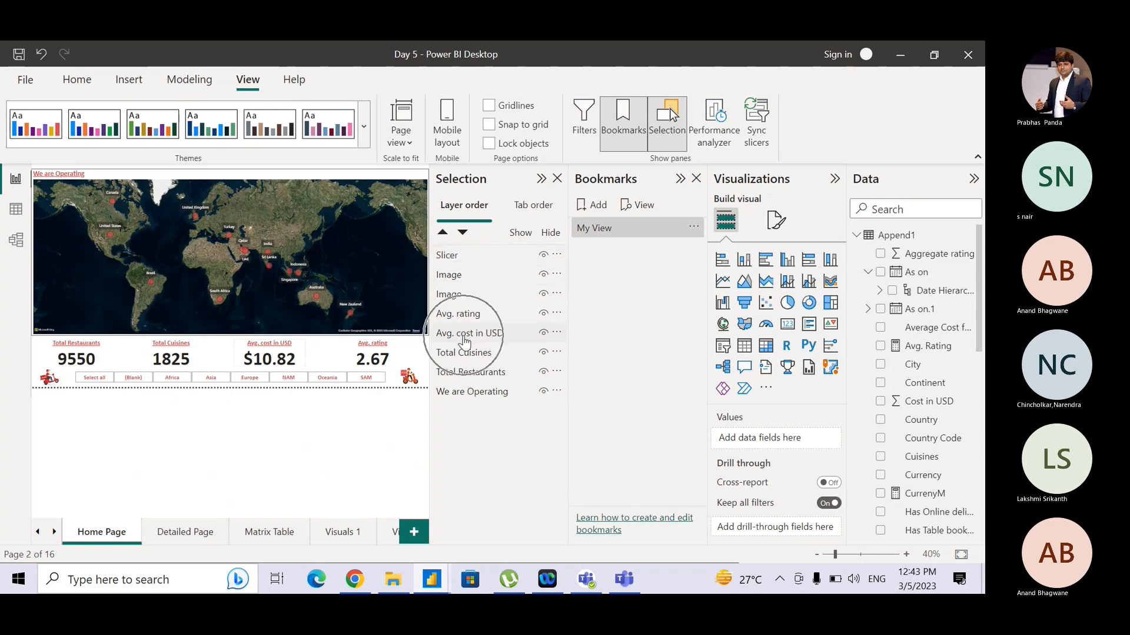
pyautogui.click(468, 373)
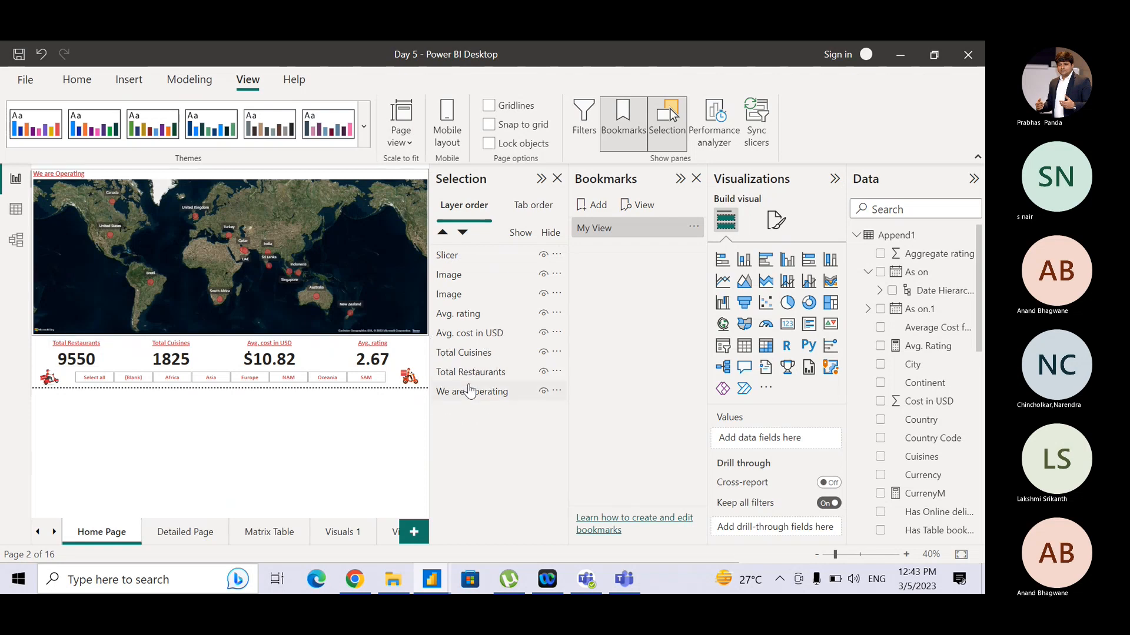
pyautogui.click(469, 390)
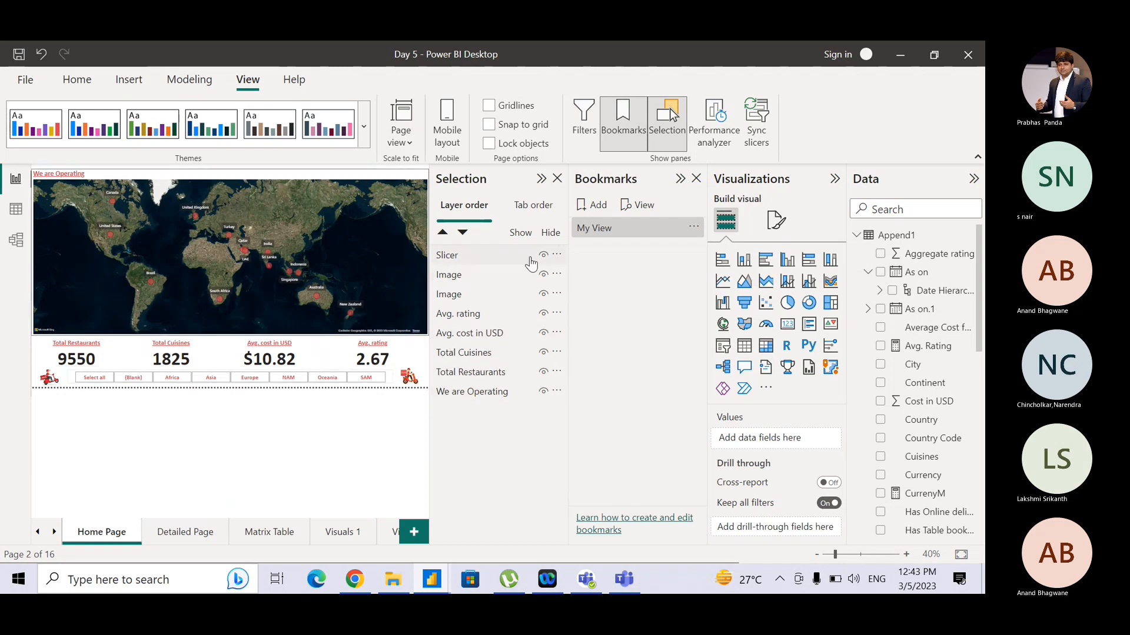
pyautogui.click(459, 257)
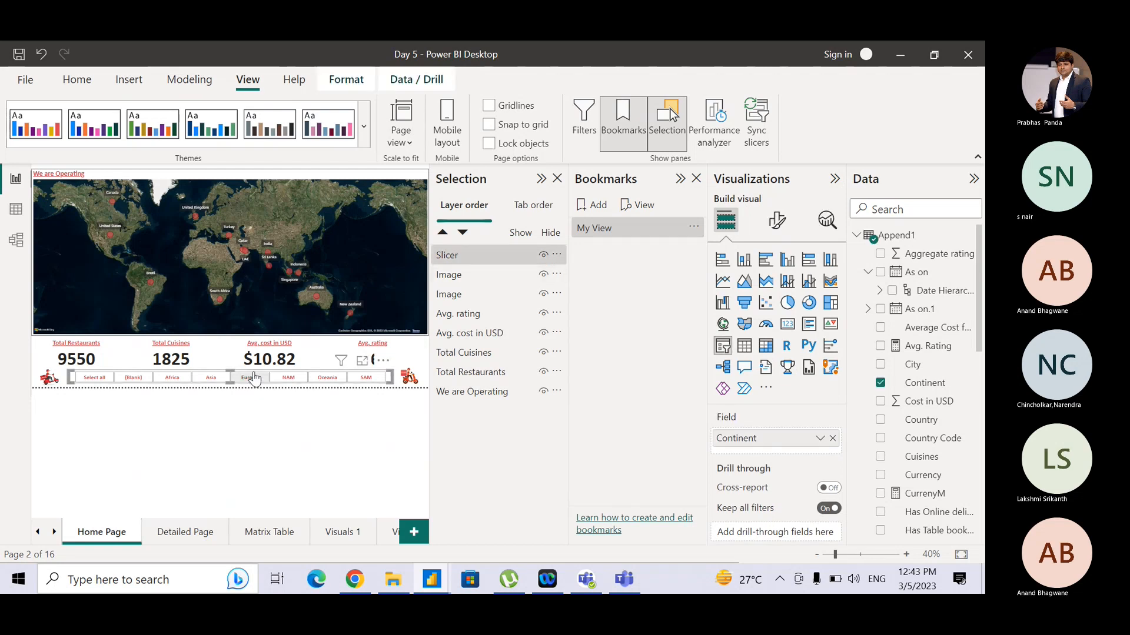
# - Select each visual in the Selection pane's layer list in turn to see which object it is on the page
pyautogui.click(444, 275)
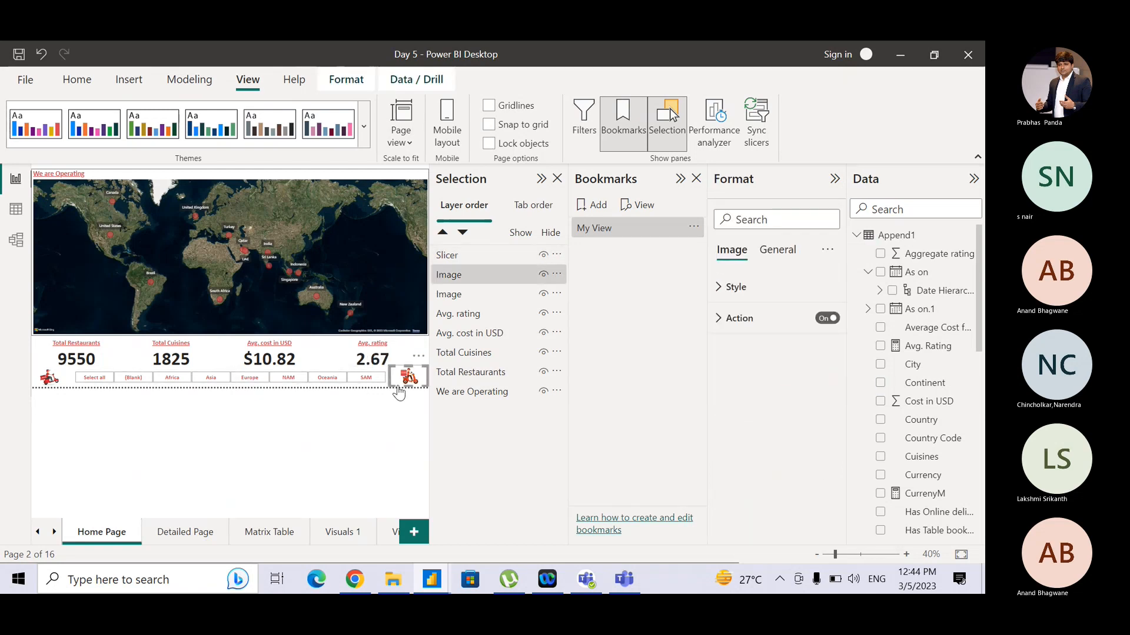
pyautogui.click(455, 299)
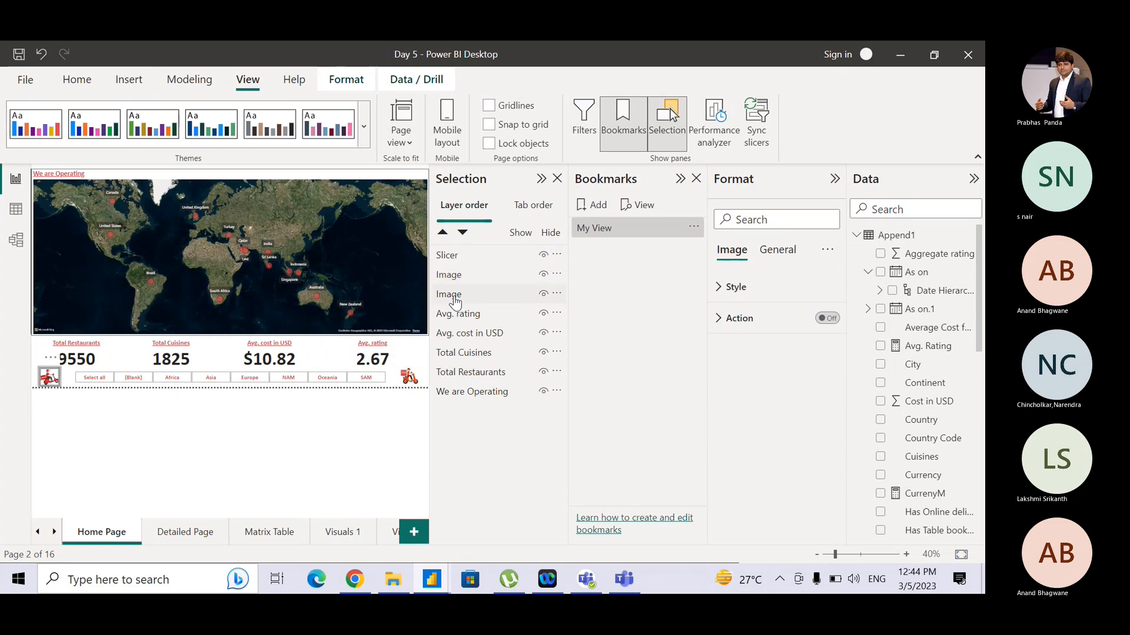
pyautogui.click(484, 316)
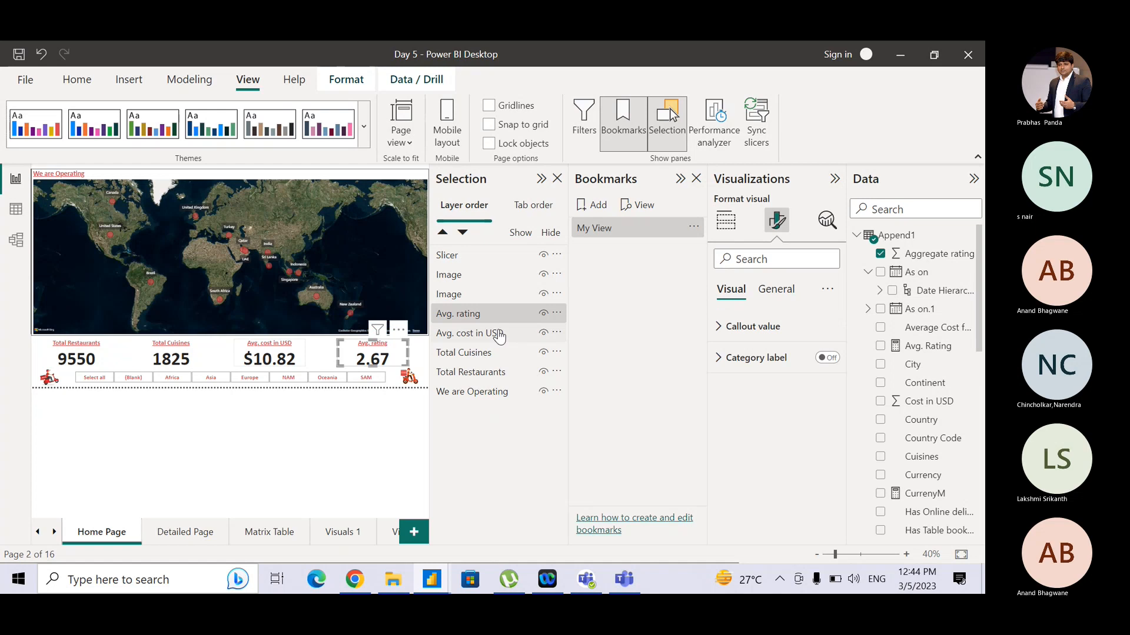
pyautogui.click(499, 334)
pyautogui.click(480, 355)
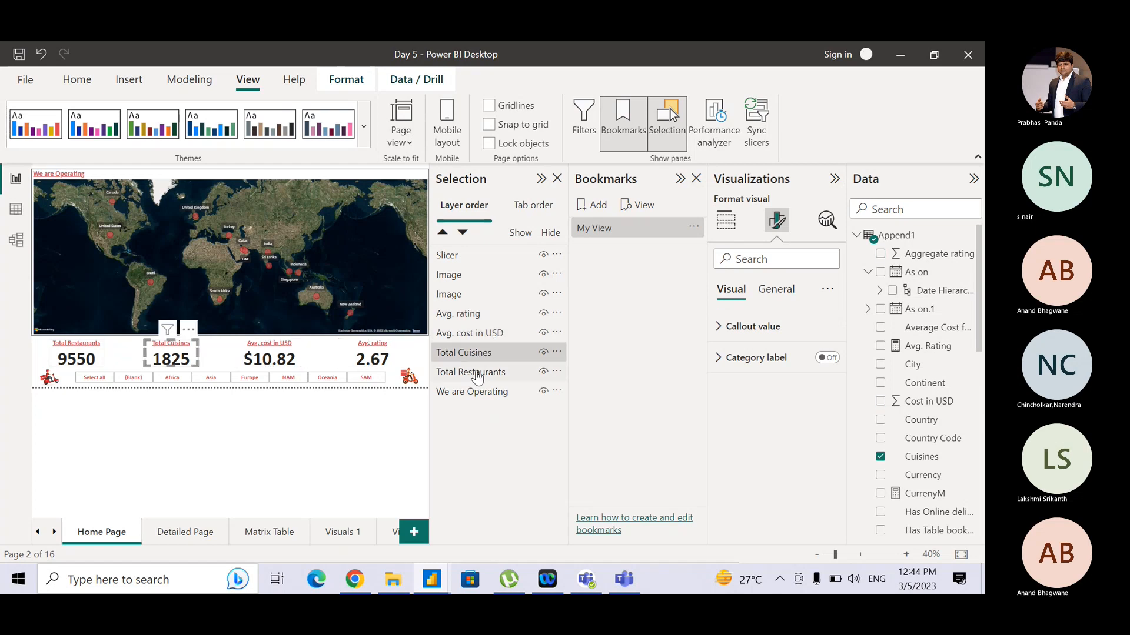
pyautogui.click(478, 374)
pyautogui.click(476, 393)
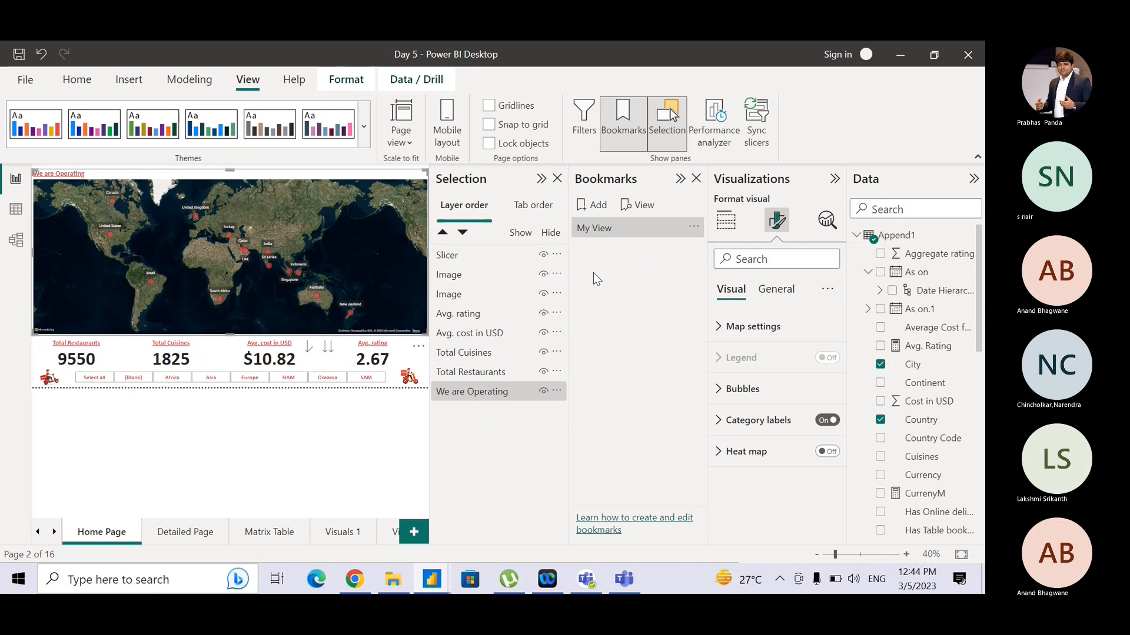
pyautogui.click(499, 261)
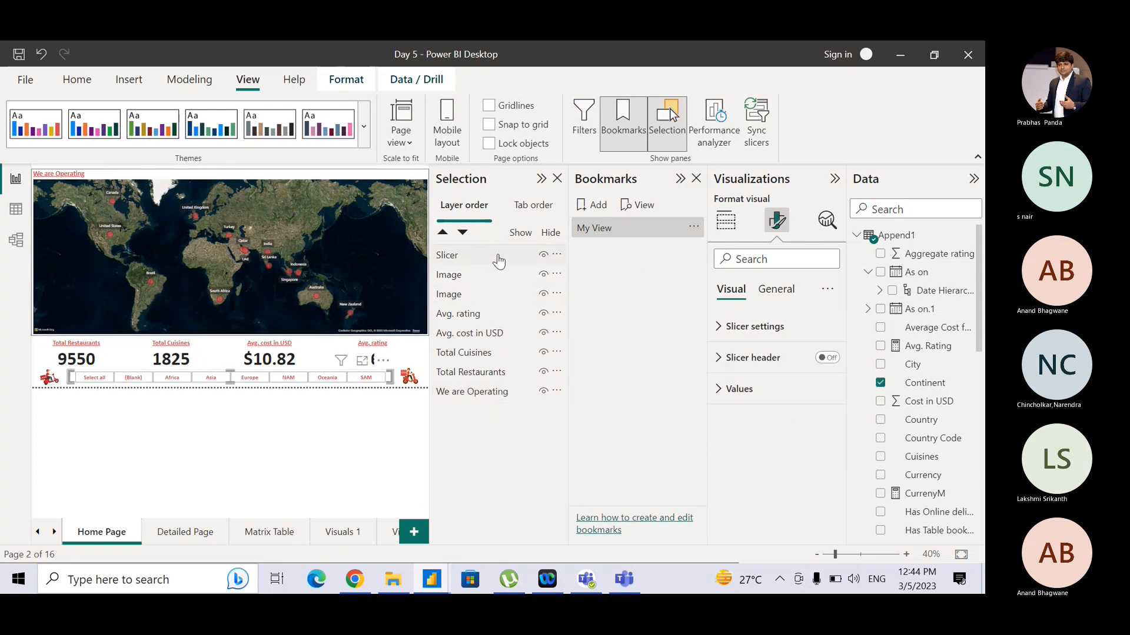
pyautogui.click(505, 320)
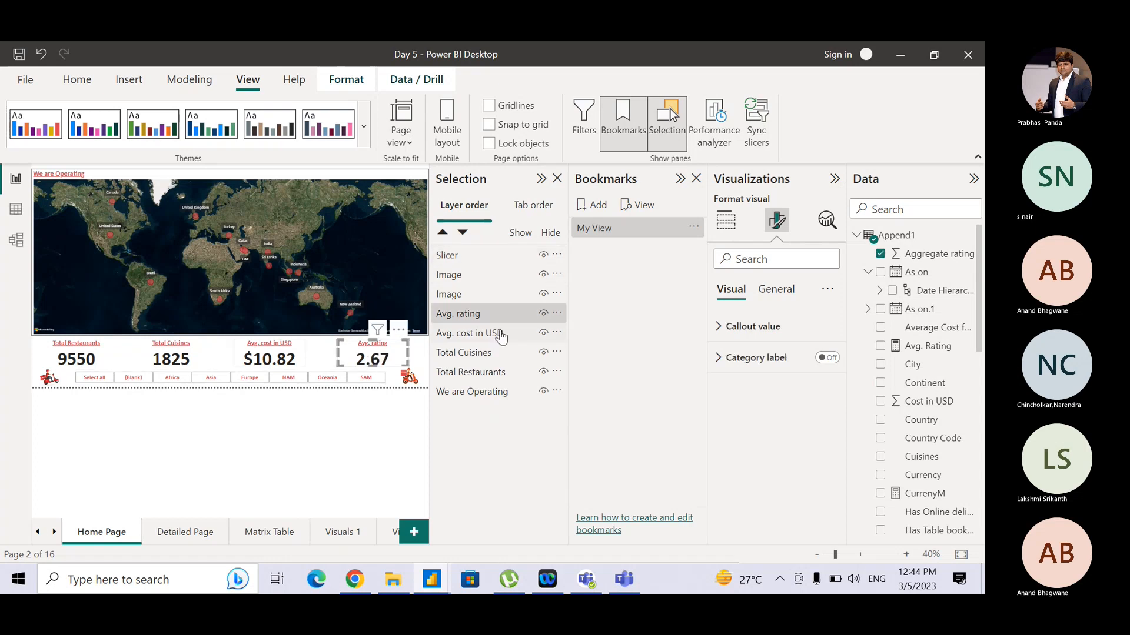
# - Hide the Avg. rating and Avg. cost in USD card visuals on the Home Page
pyautogui.click(543, 314)
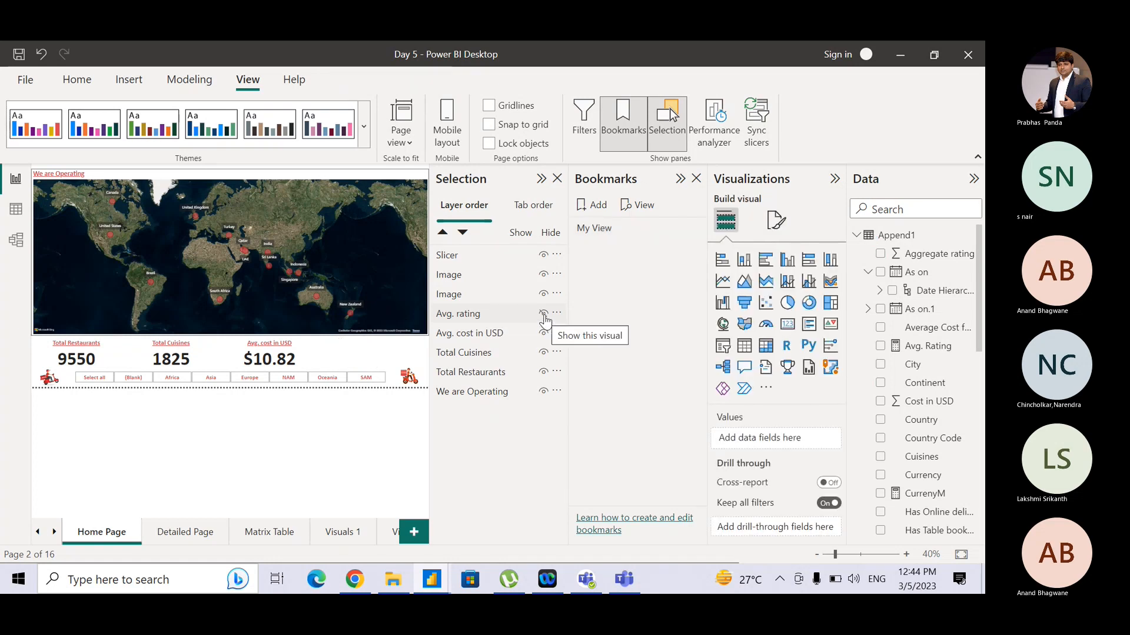
pyautogui.click(544, 333)
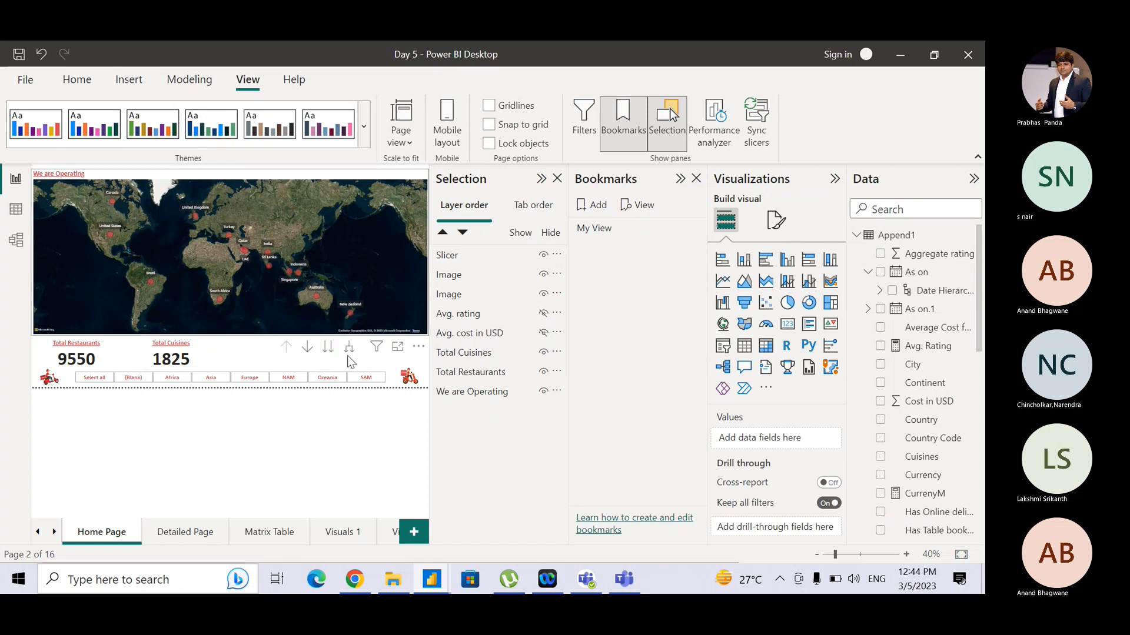
# - Add a new bookmark, update it with the current page state, and rename it Manager View
pyautogui.click(598, 206)
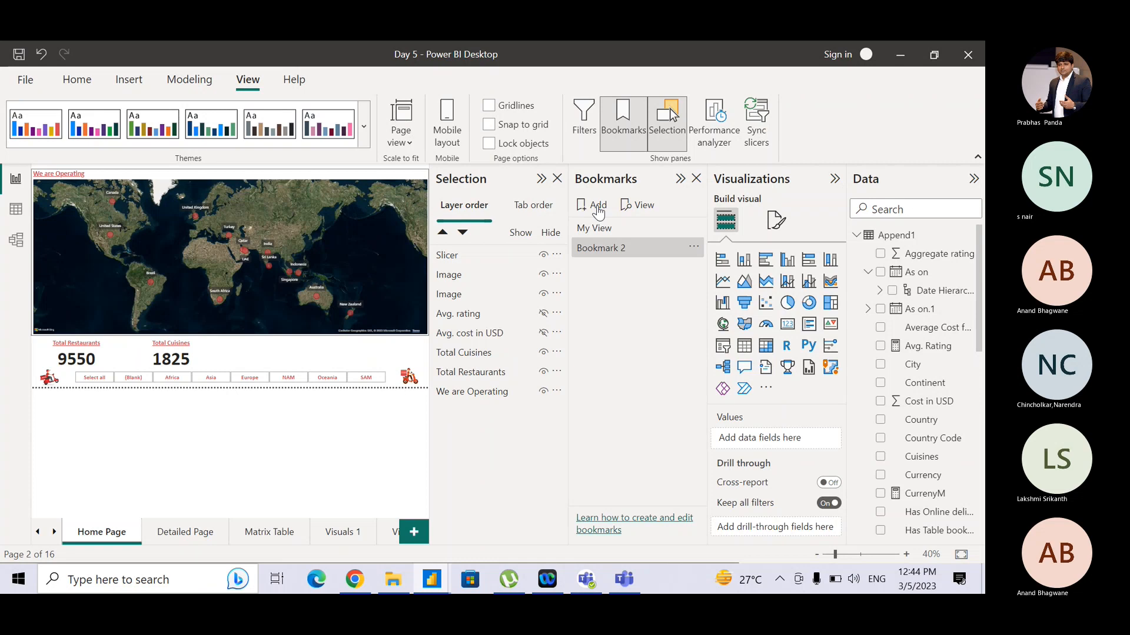
pyautogui.click(694, 247)
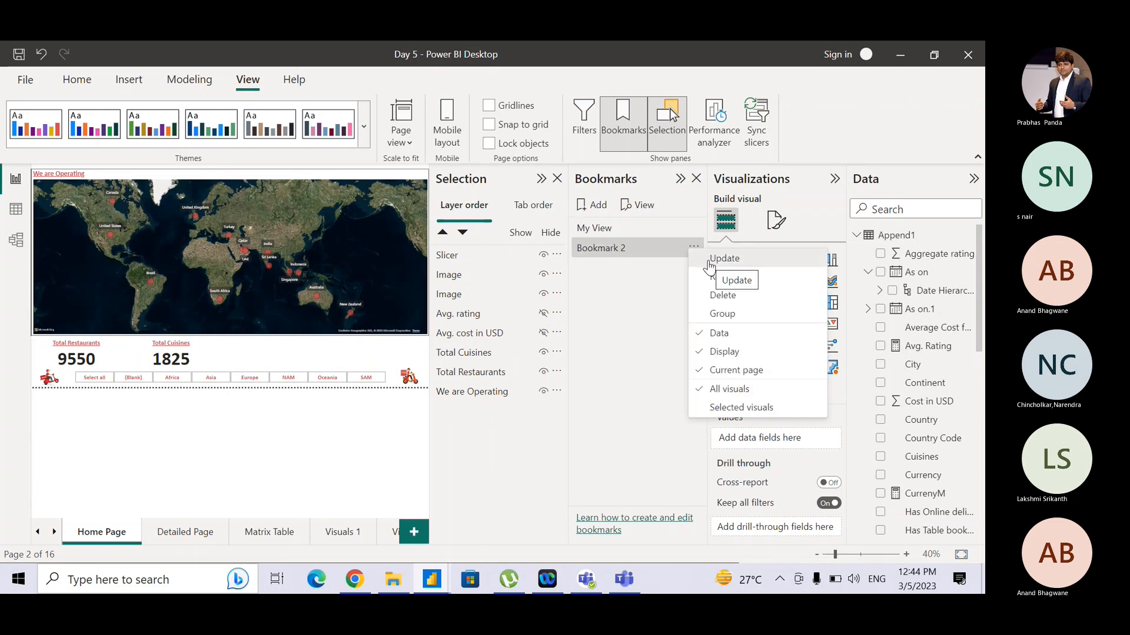
pyautogui.click(708, 262)
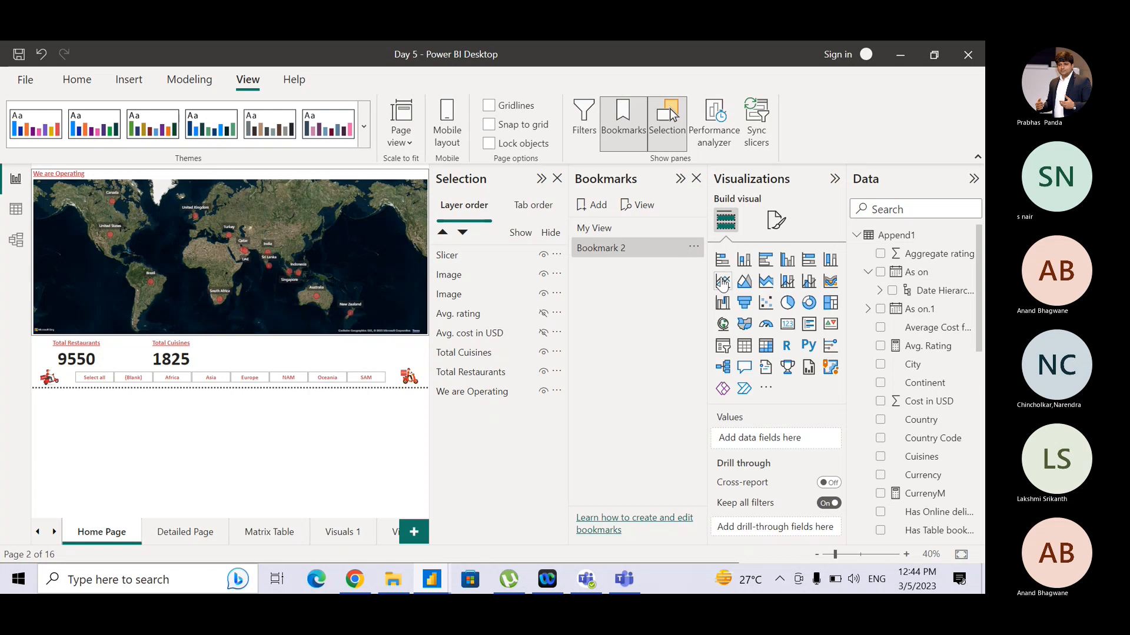
pyautogui.click(689, 248)
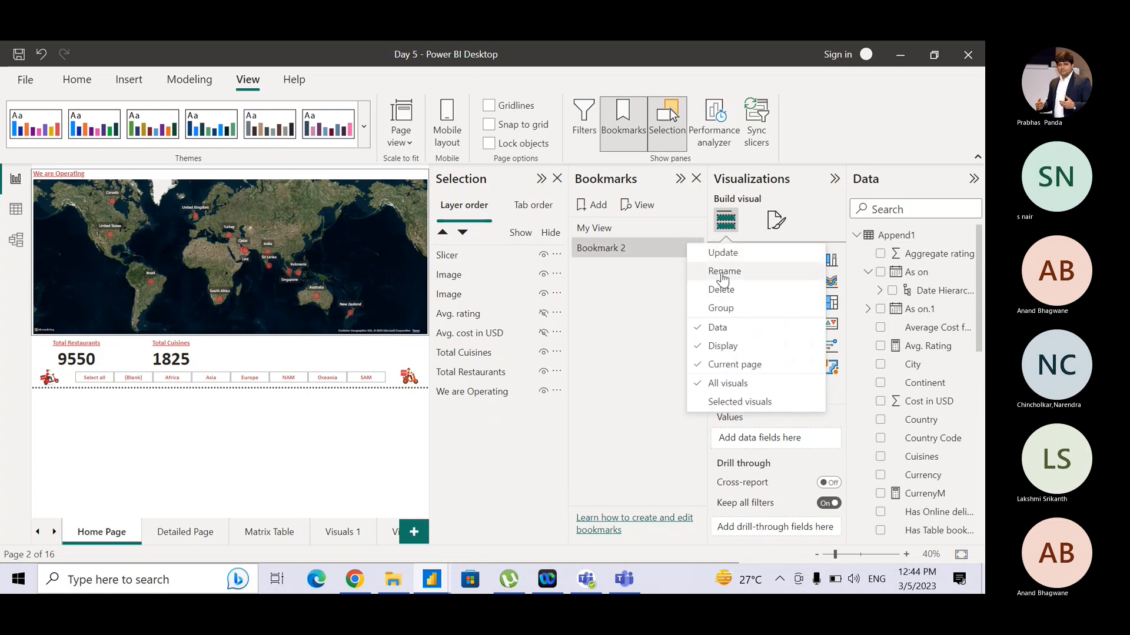
pyautogui.click(722, 271)
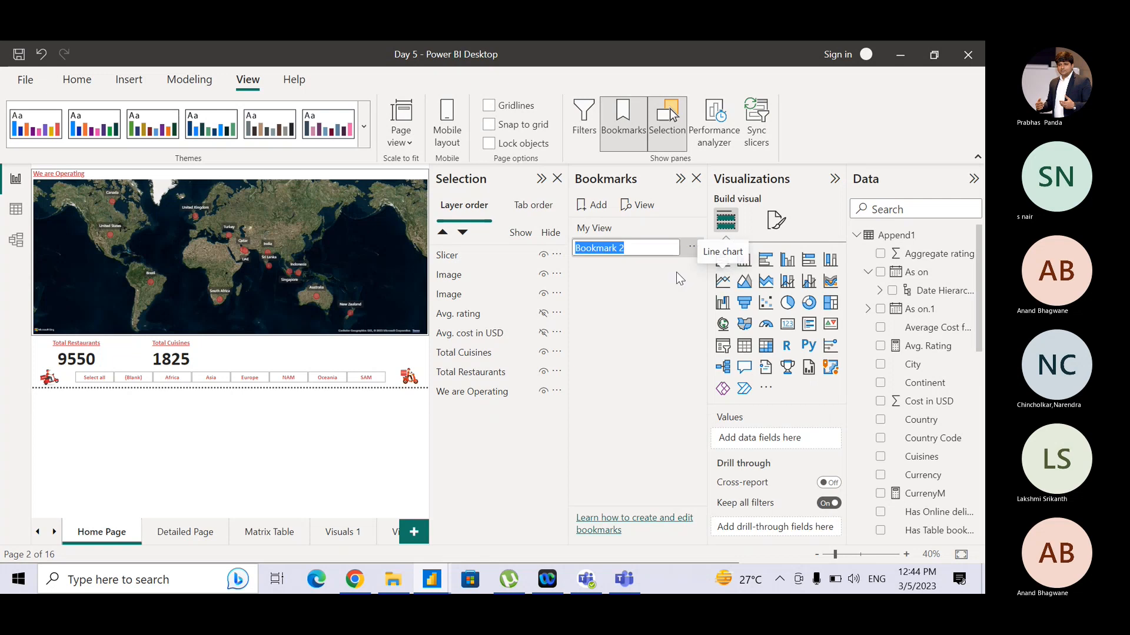
pyautogui.write('Manager ')
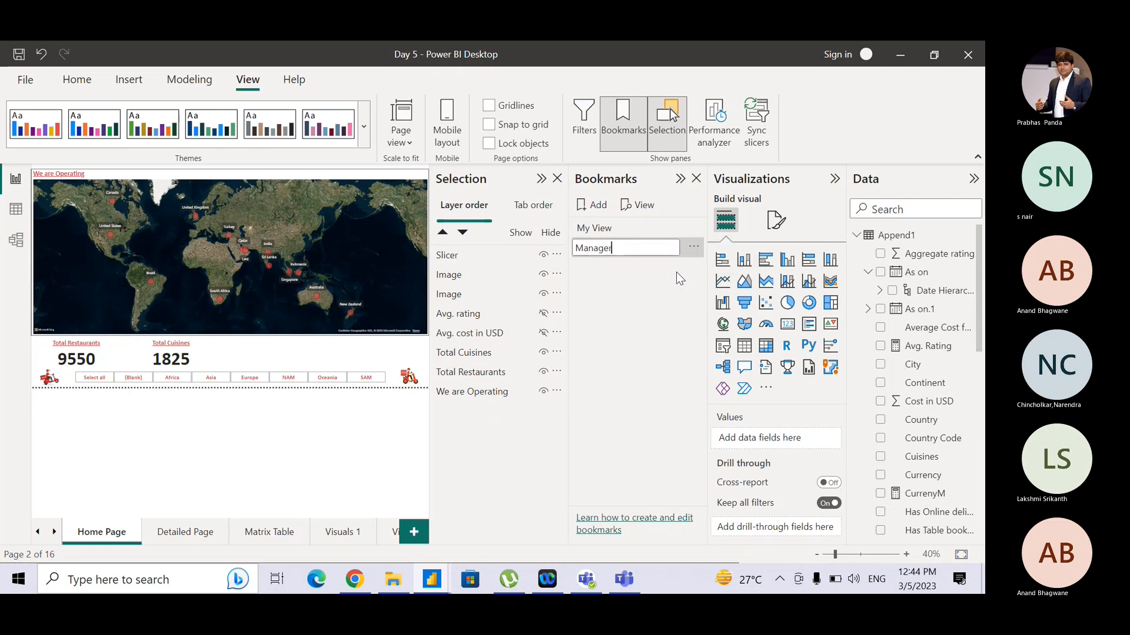
pyautogui.write('View')
pyautogui.press('Return')
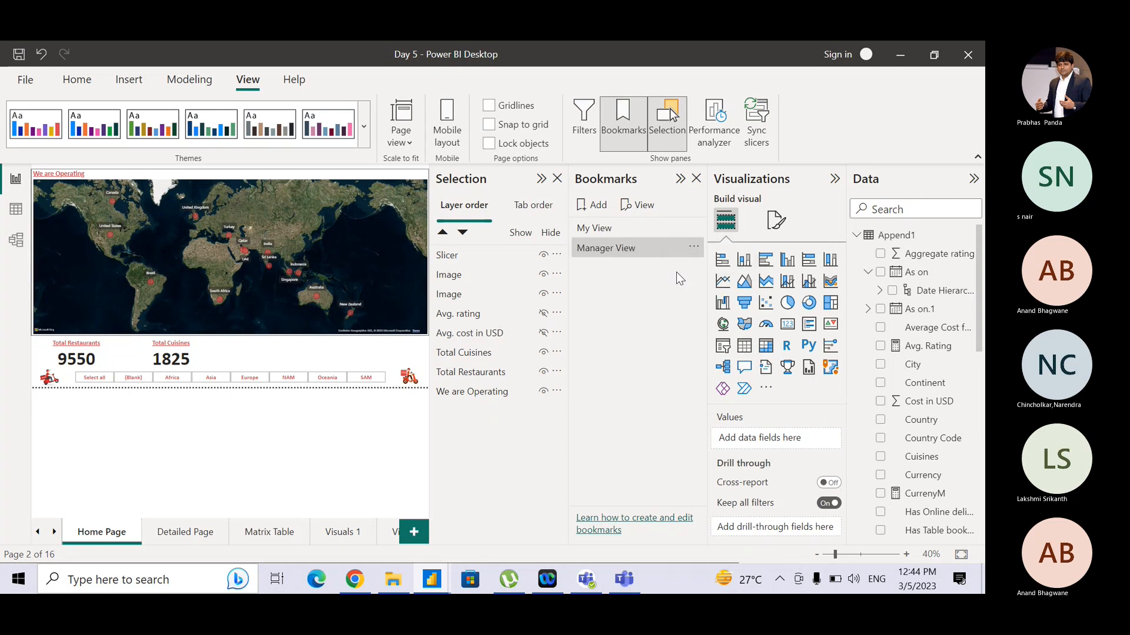
# - Switch between the My View and Manager View bookmarks to compare which cards each shows
pyautogui.click(637, 224)
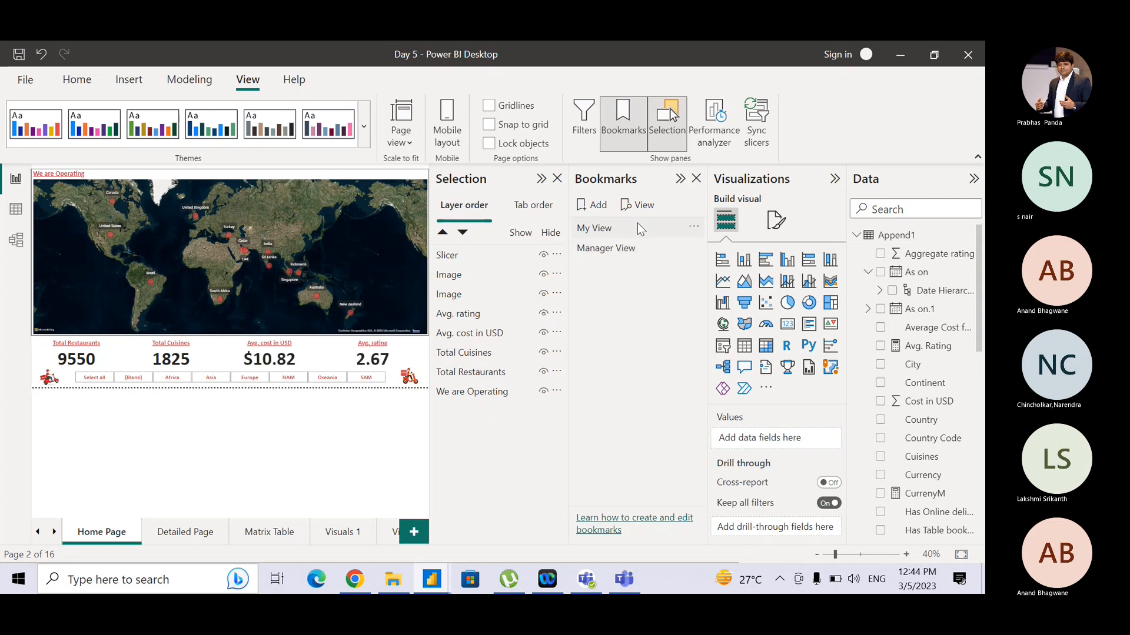
pyautogui.click(605, 224)
pyautogui.click(604, 230)
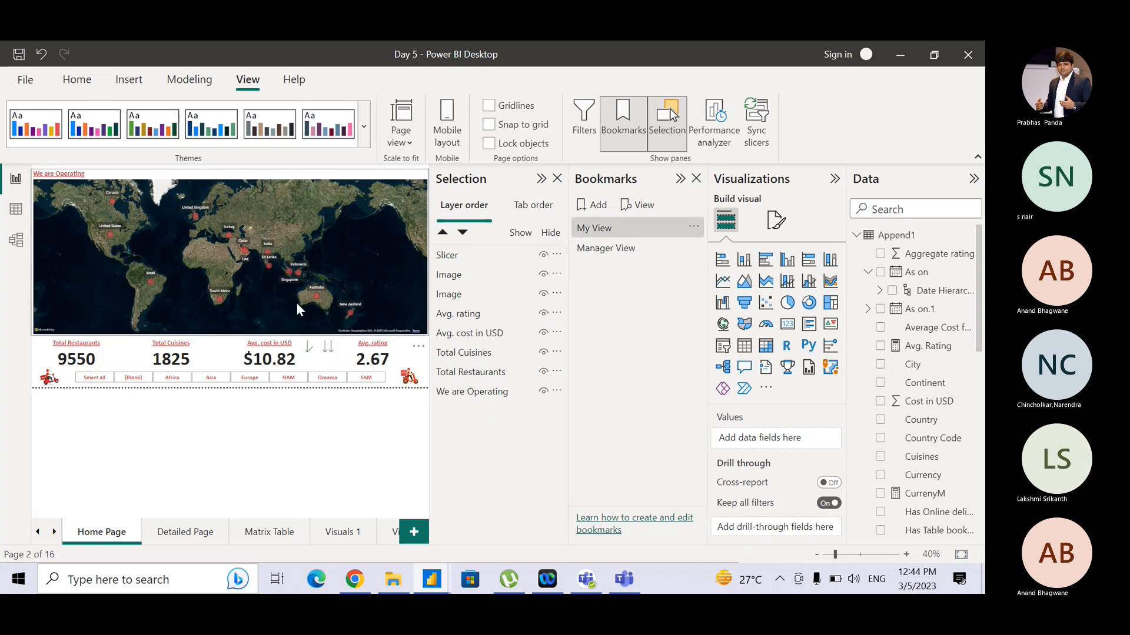
pyautogui.click(633, 245)
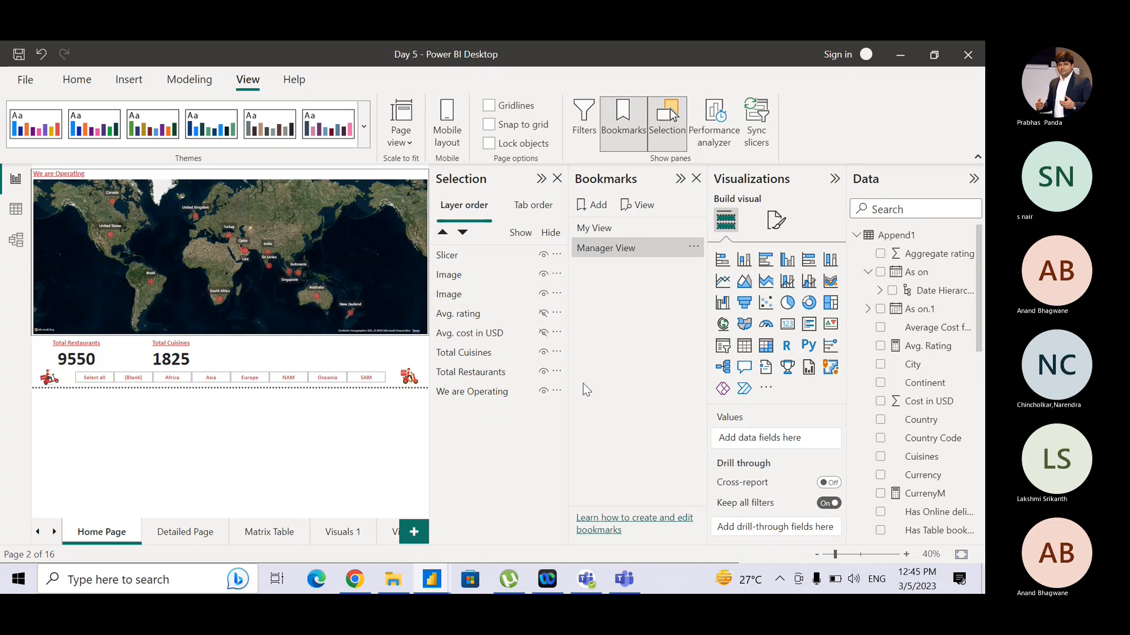
# - Show the Avg. rating and Avg. cost in USD cards and hide the Total Cuisines and Total Restaurants cards
pyautogui.click(543, 316)
pyautogui.click(543, 333)
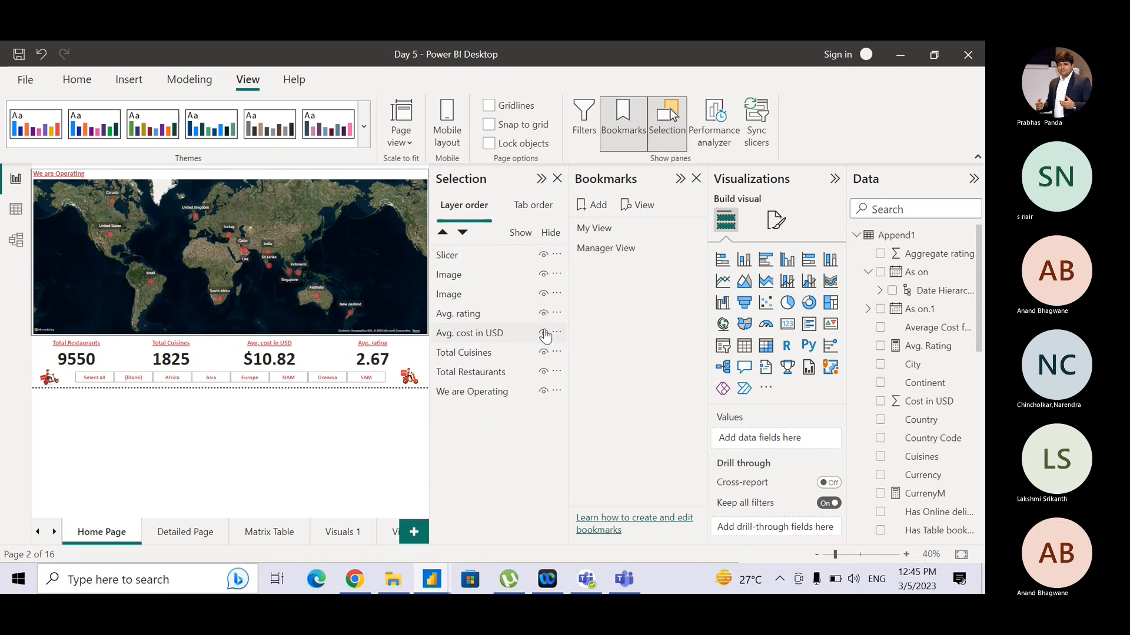
pyautogui.click(543, 294)
pyautogui.click(543, 295)
pyautogui.click(544, 351)
pyautogui.click(542, 372)
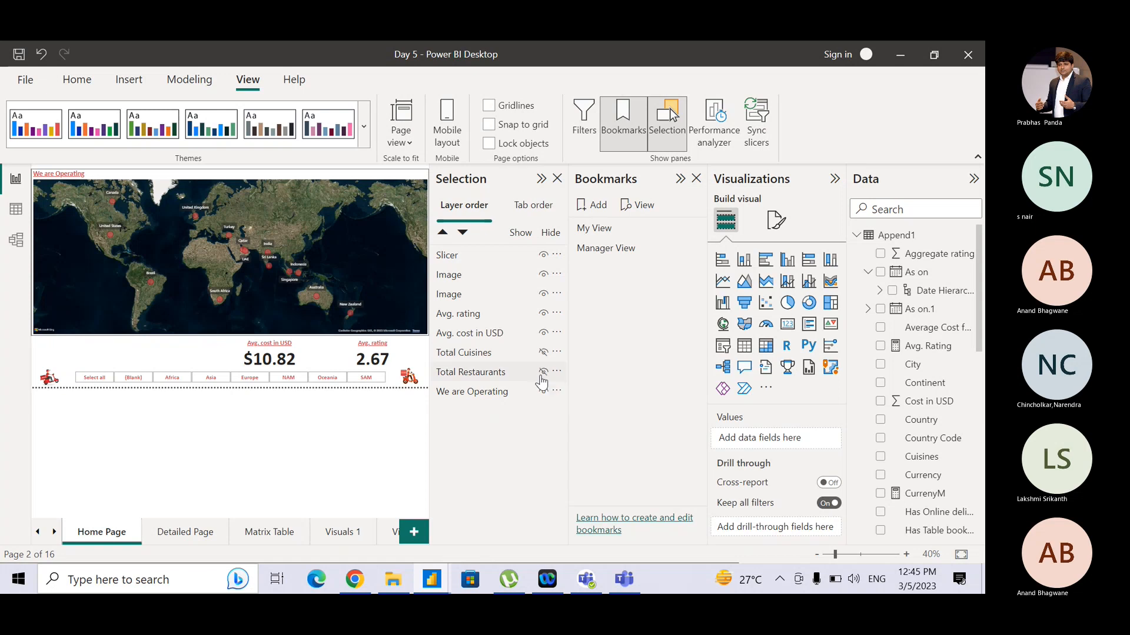
# - Add another bookmark for this state and rename it Emp View
pyautogui.click(598, 206)
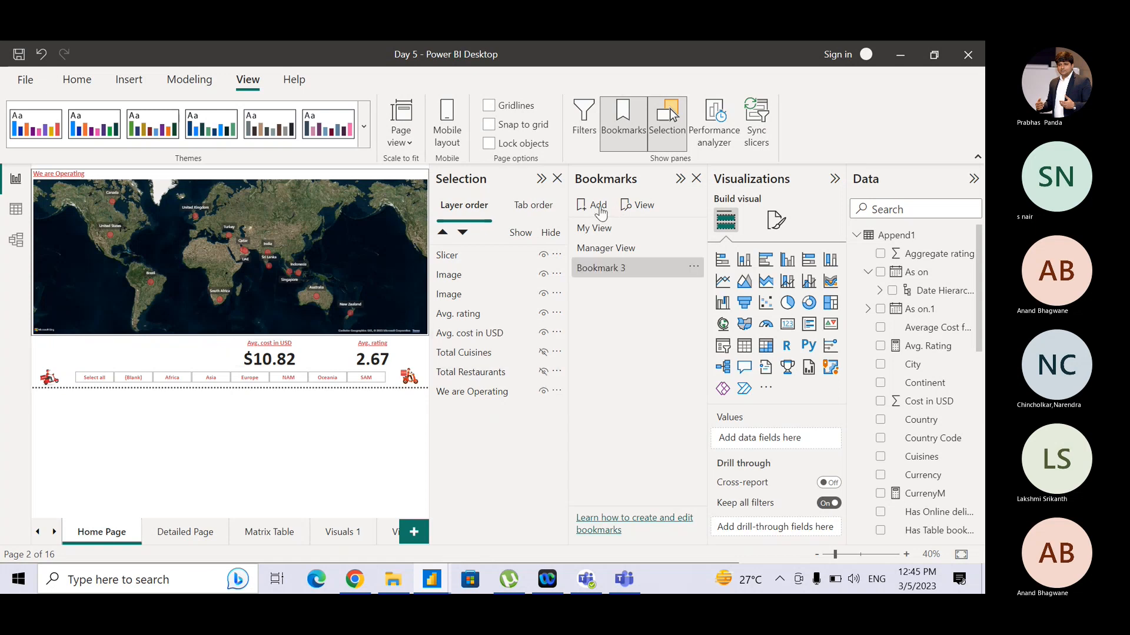
pyautogui.click(694, 269)
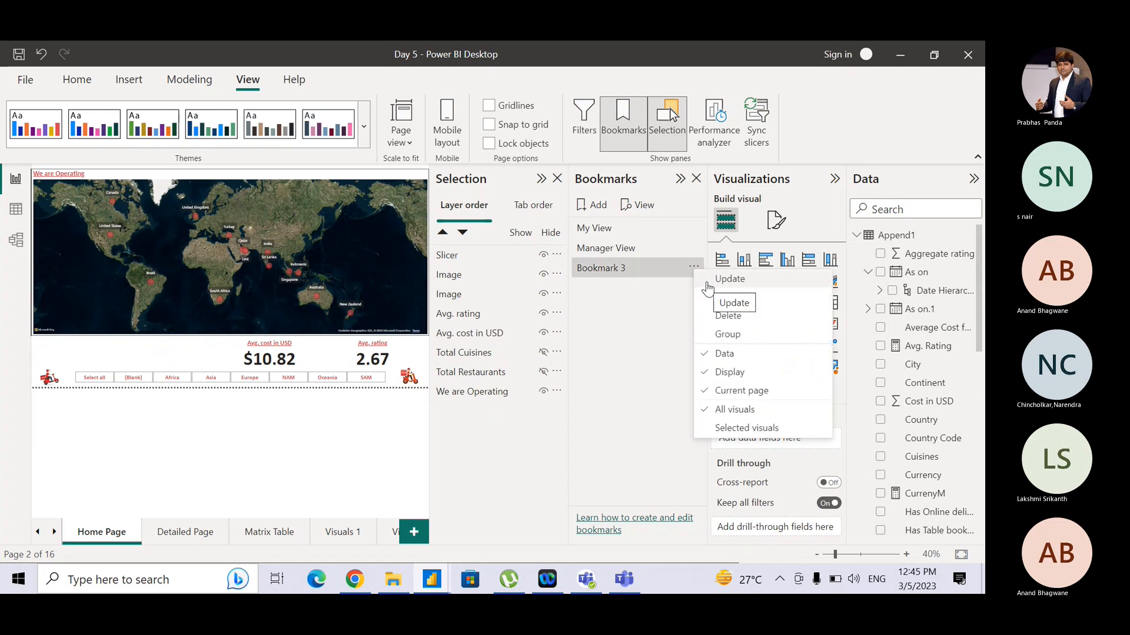
pyautogui.click(699, 275)
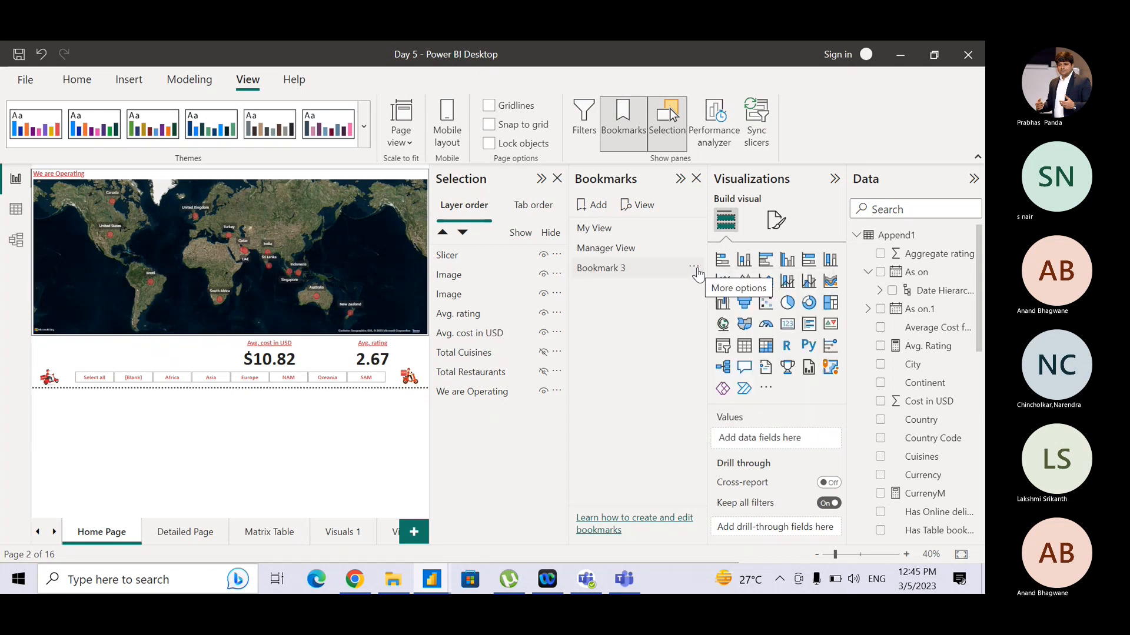
pyautogui.click(694, 269)
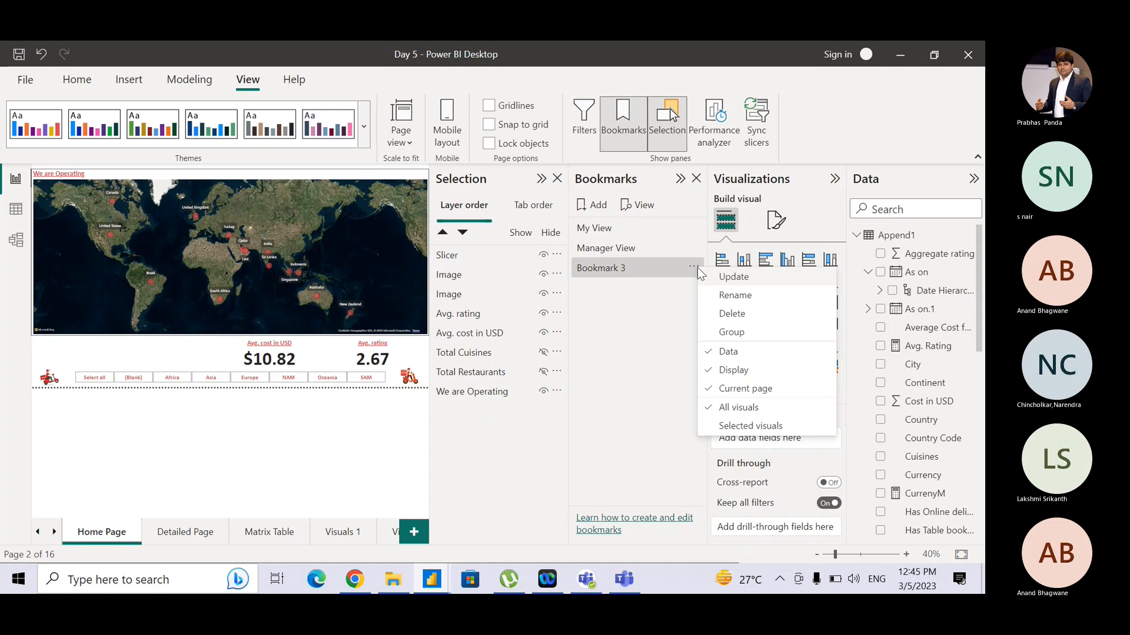
pyautogui.click(728, 296)
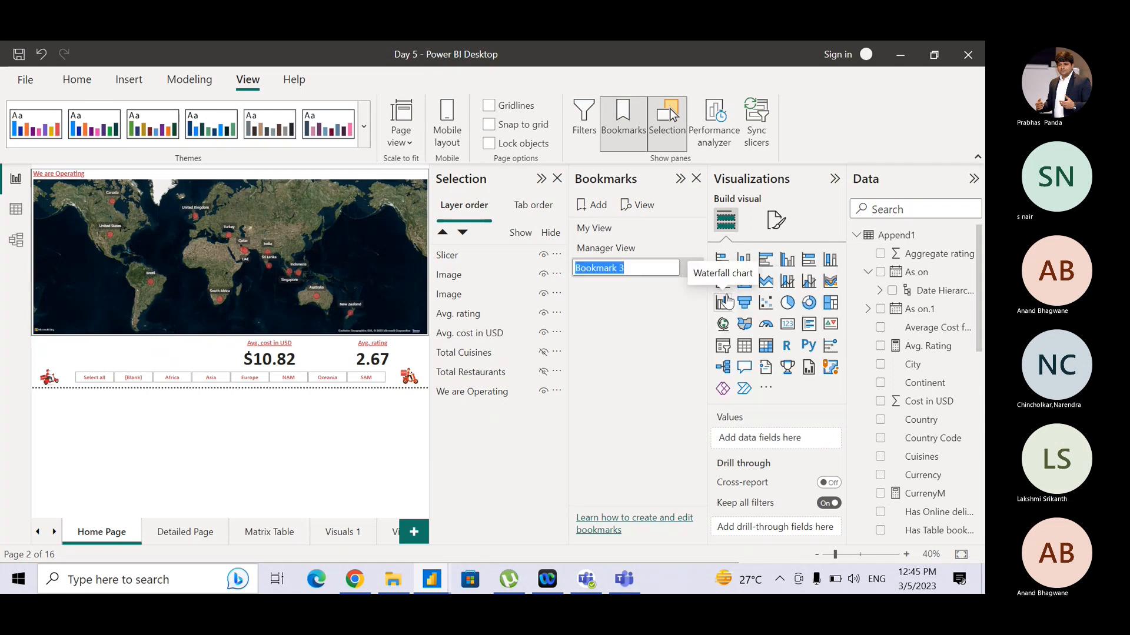
pyautogui.write('Emp V')
pyautogui.write('iew')
pyautogui.press('Return')
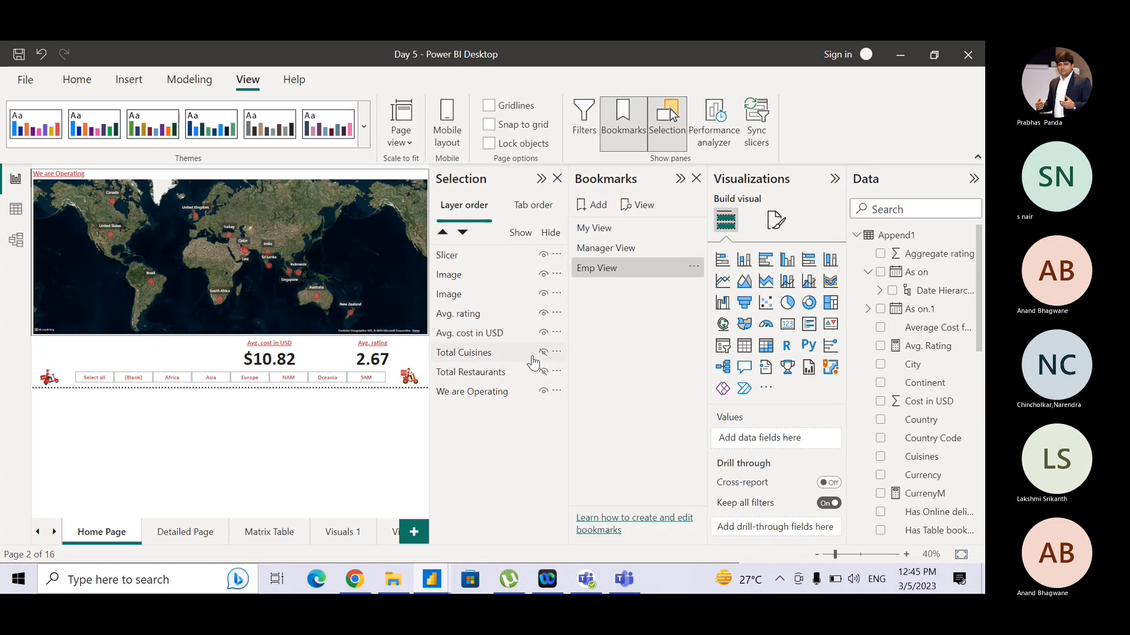
# - Select the Manager View bookmark, hide the slicer, and update the Manager View bookmark with it
pyautogui.click(631, 248)
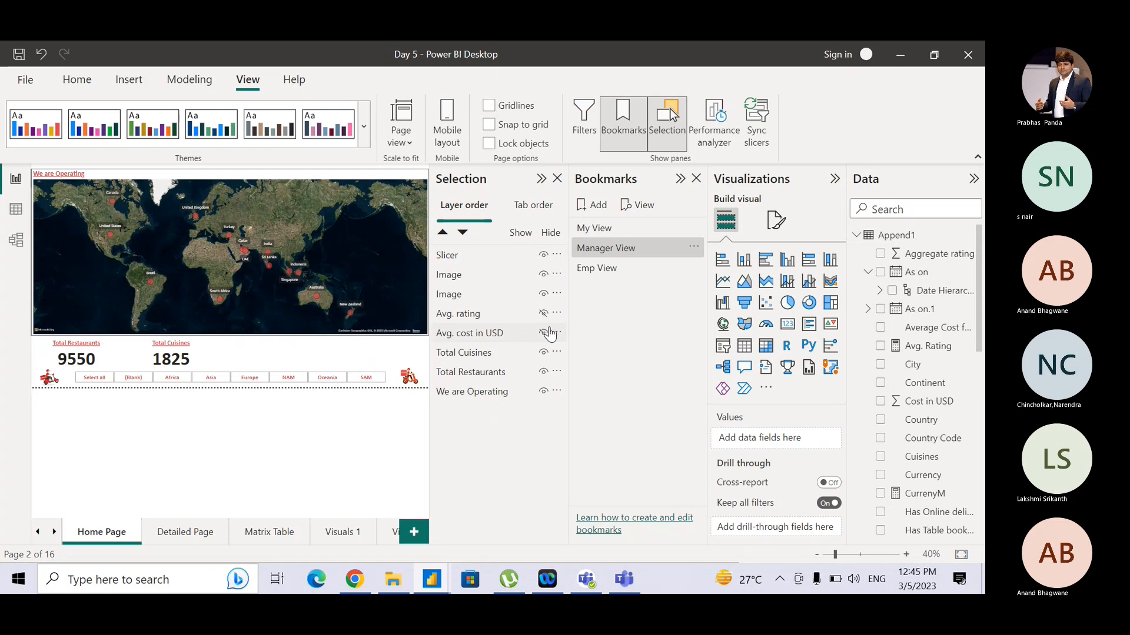
pyautogui.click(635, 228)
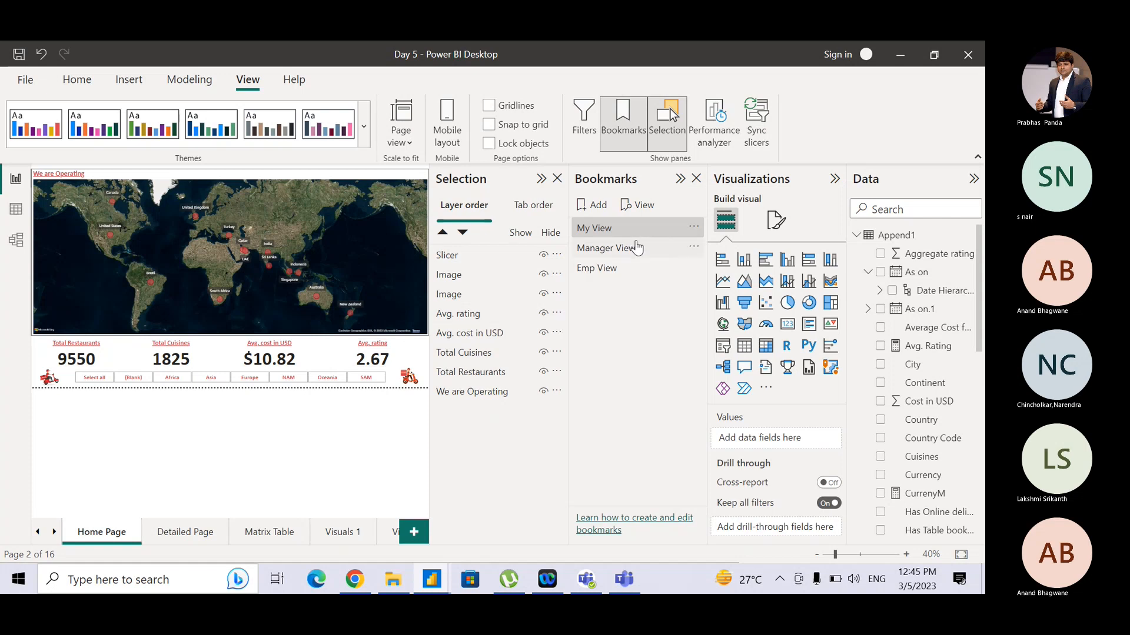
pyautogui.click(637, 248)
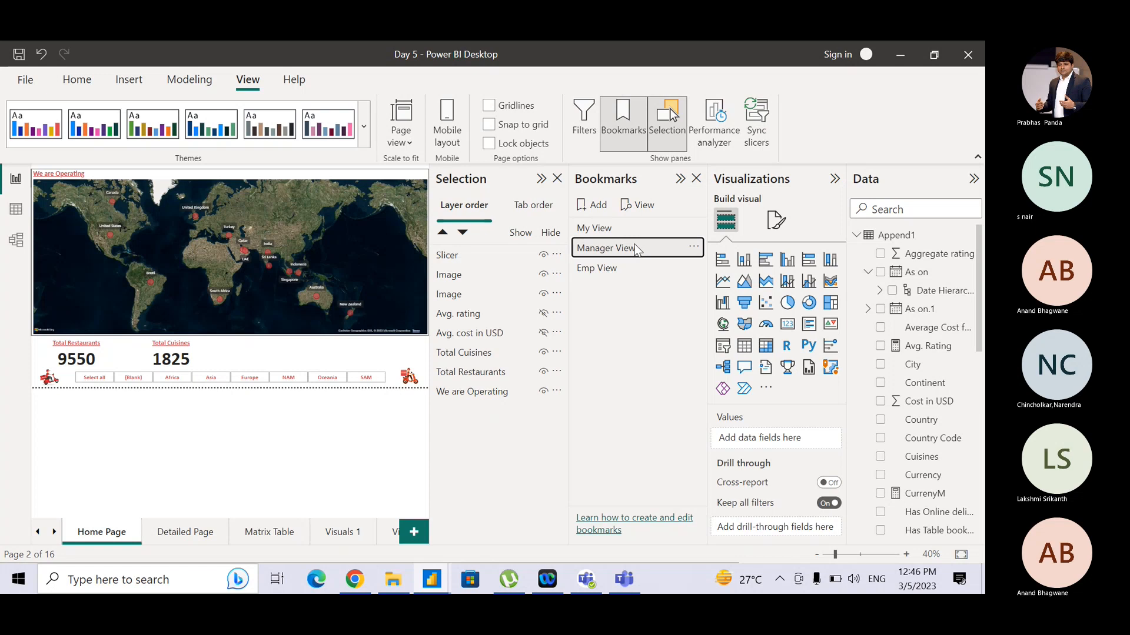
pyautogui.click(544, 255)
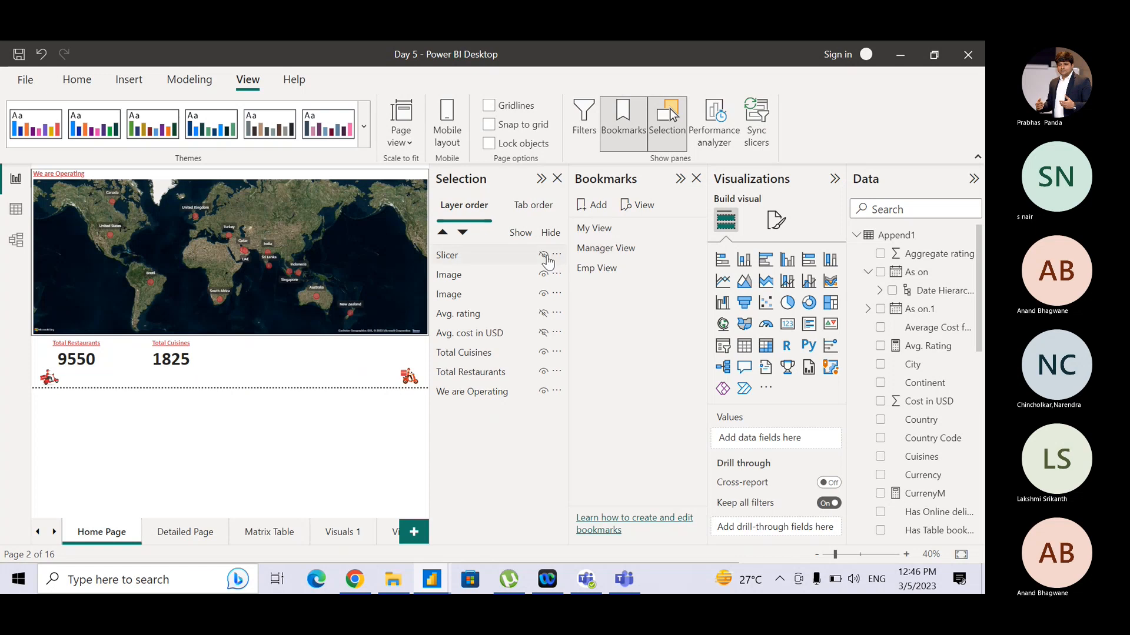
pyautogui.click(693, 248)
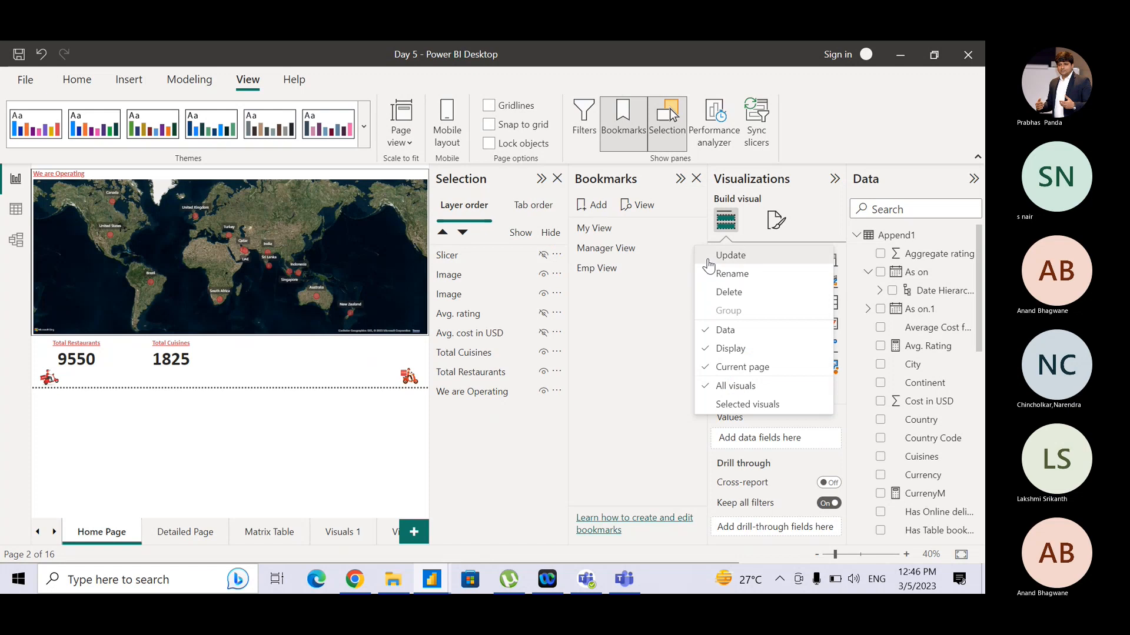
pyautogui.click(709, 259)
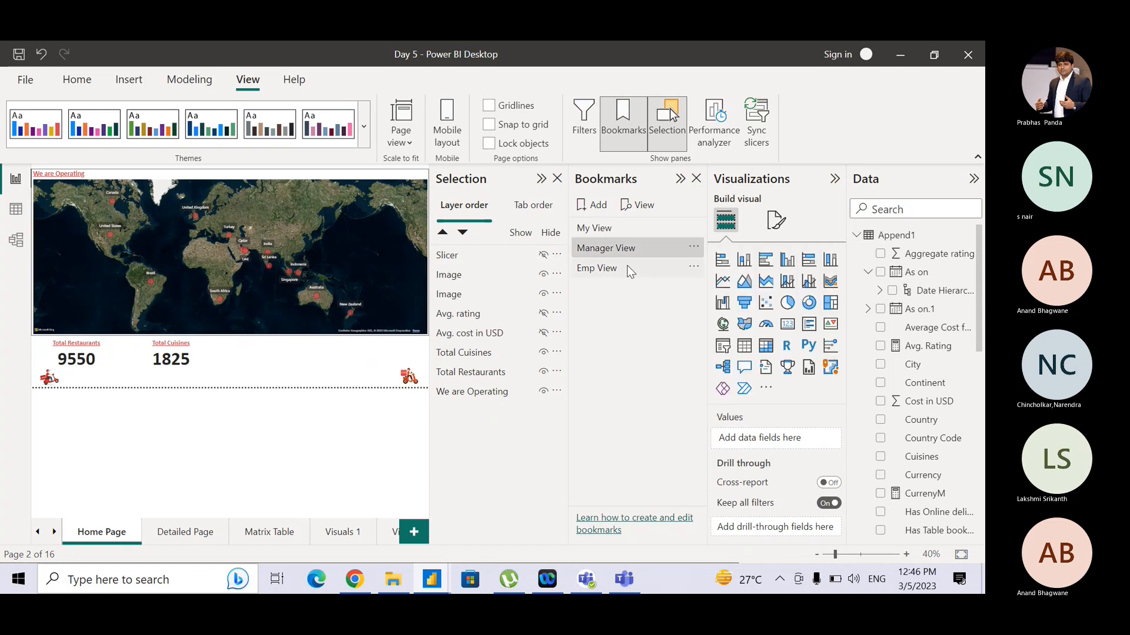
# - Preview the bookmarks in View mode, stepping forward and back through them, then exit the preview
pyautogui.click(628, 269)
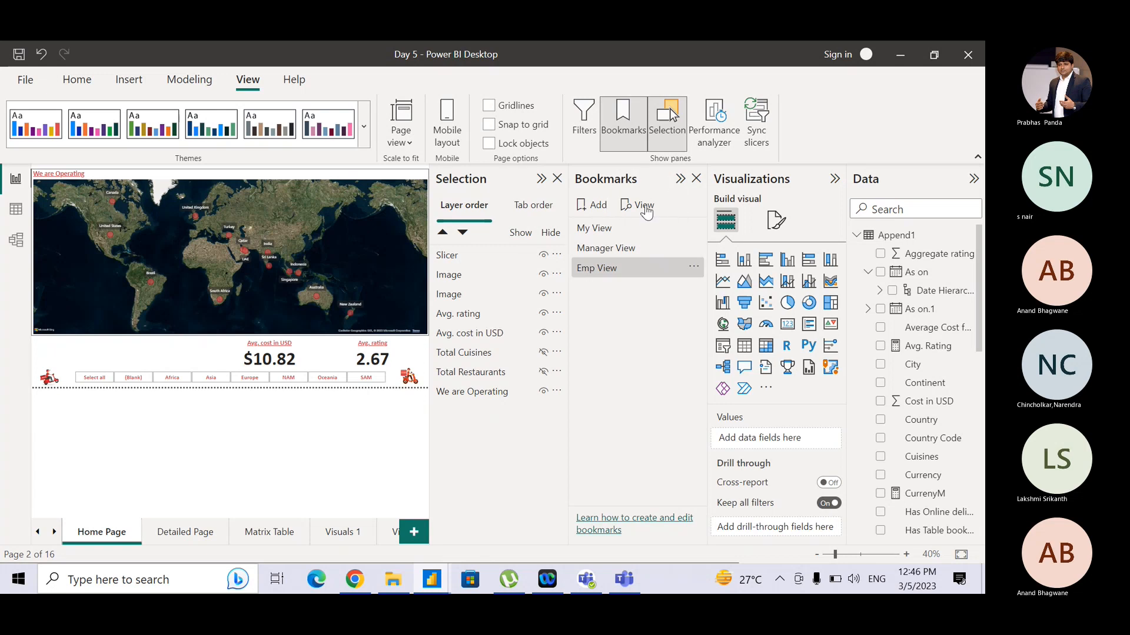
pyautogui.click(644, 206)
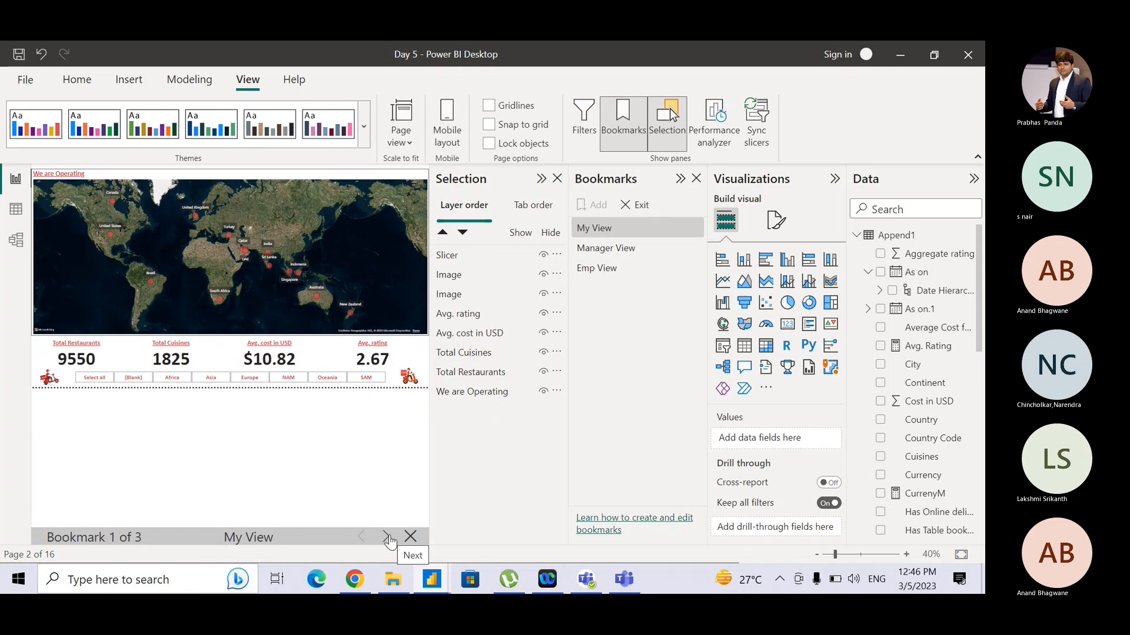
pyautogui.click(386, 538)
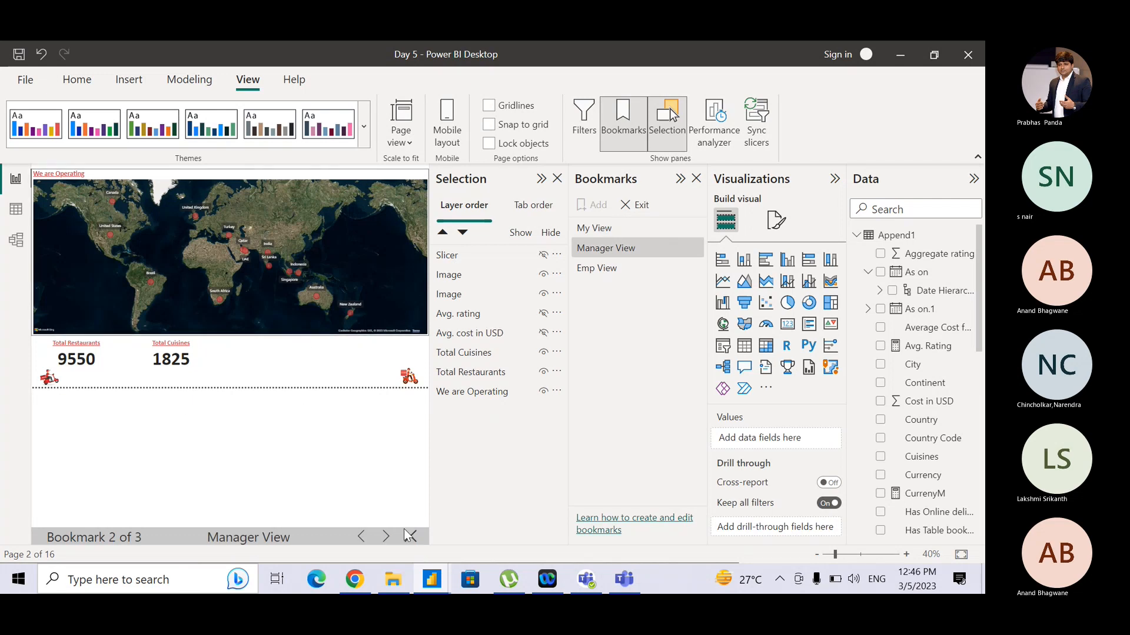
pyautogui.click(385, 538)
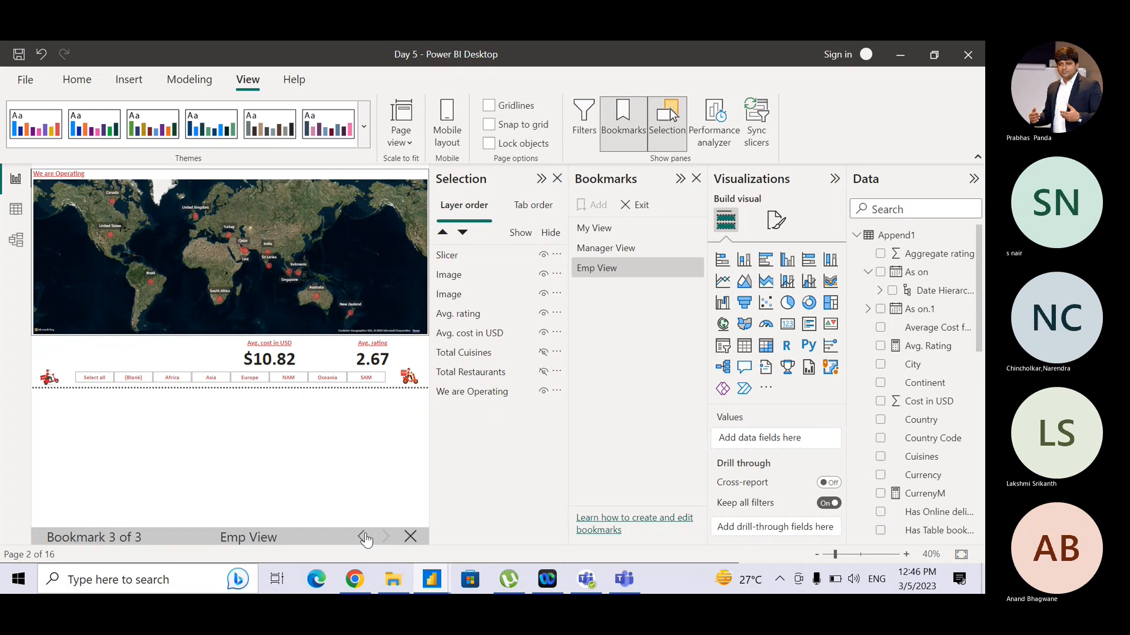
pyautogui.click(363, 538)
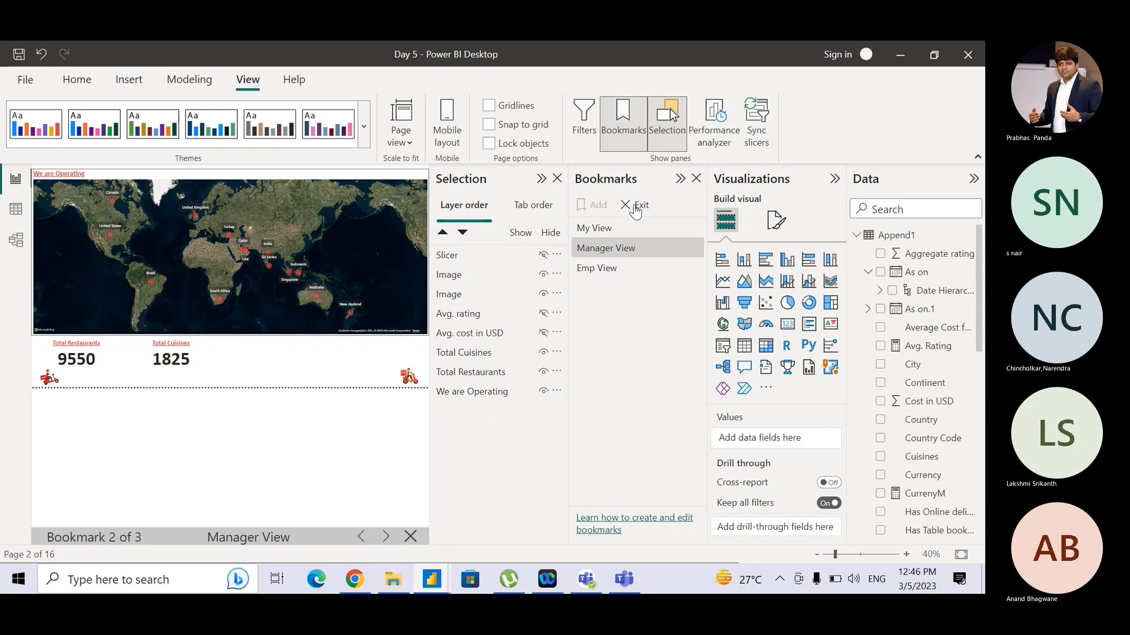
pyautogui.click(635, 207)
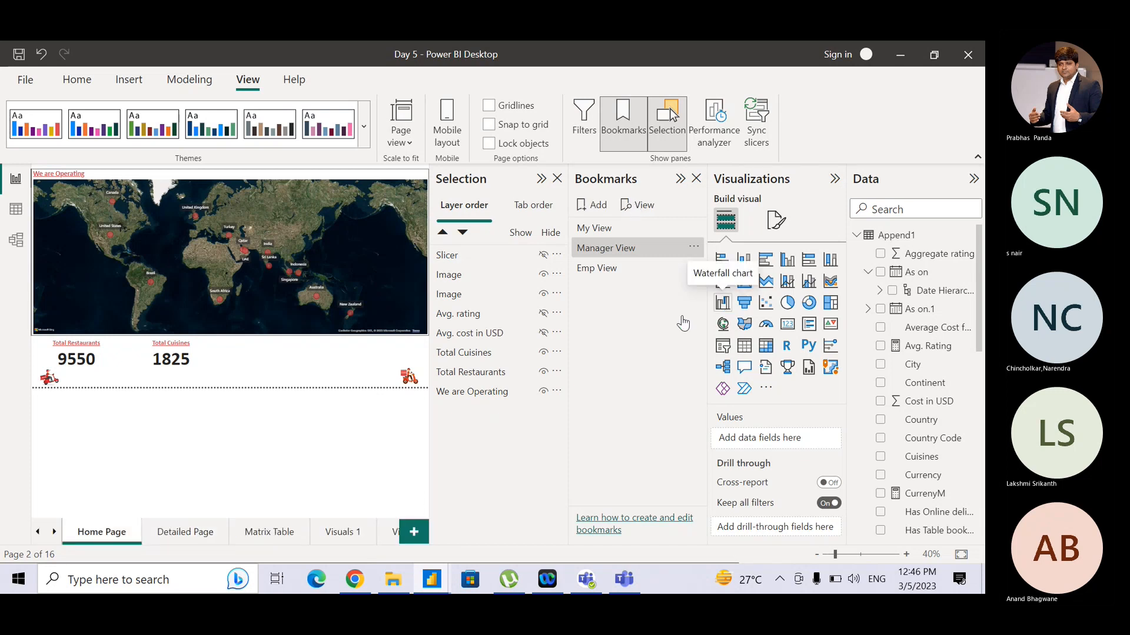
# - Collapse the Selection pane and apply the My View bookmark to the Home Page
pyautogui.click(542, 183)
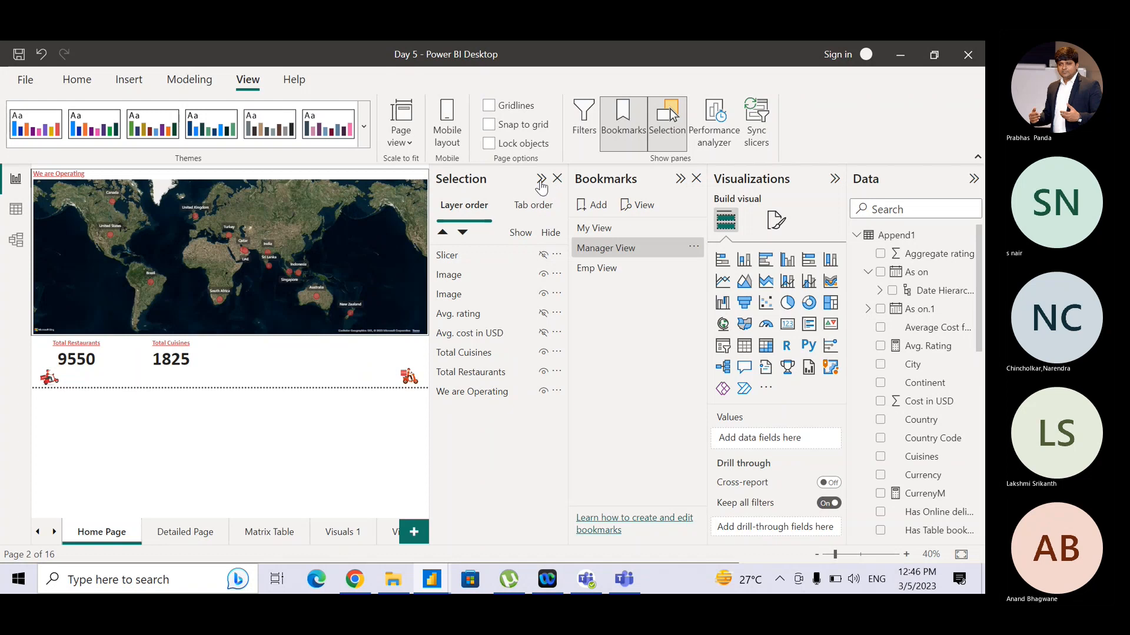
pyautogui.click(682, 180)
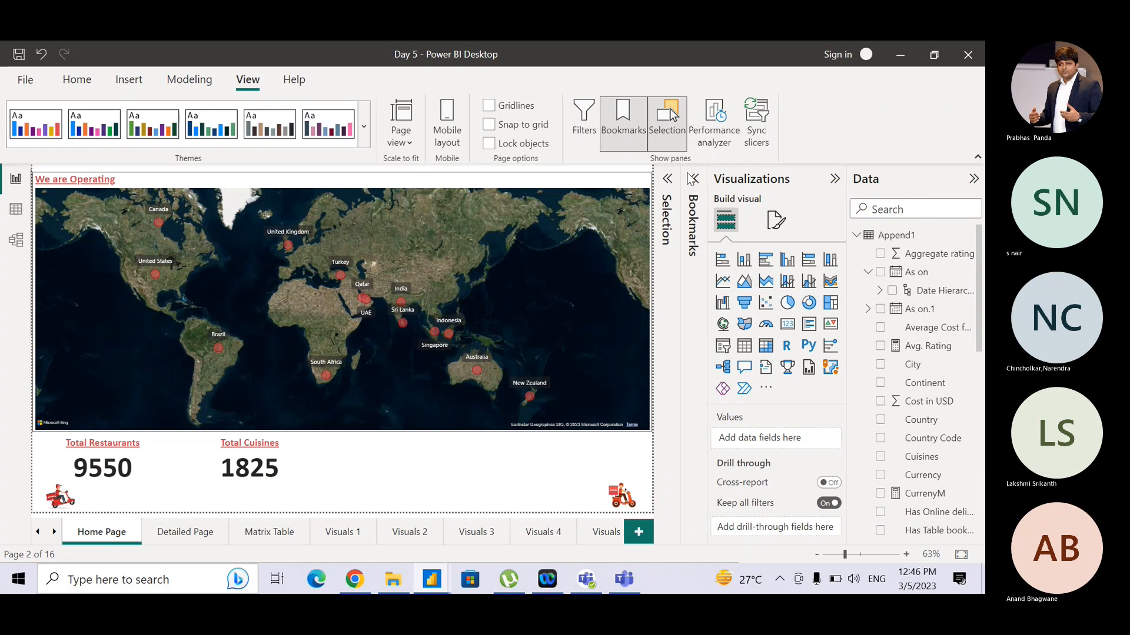
pyautogui.click(692, 182)
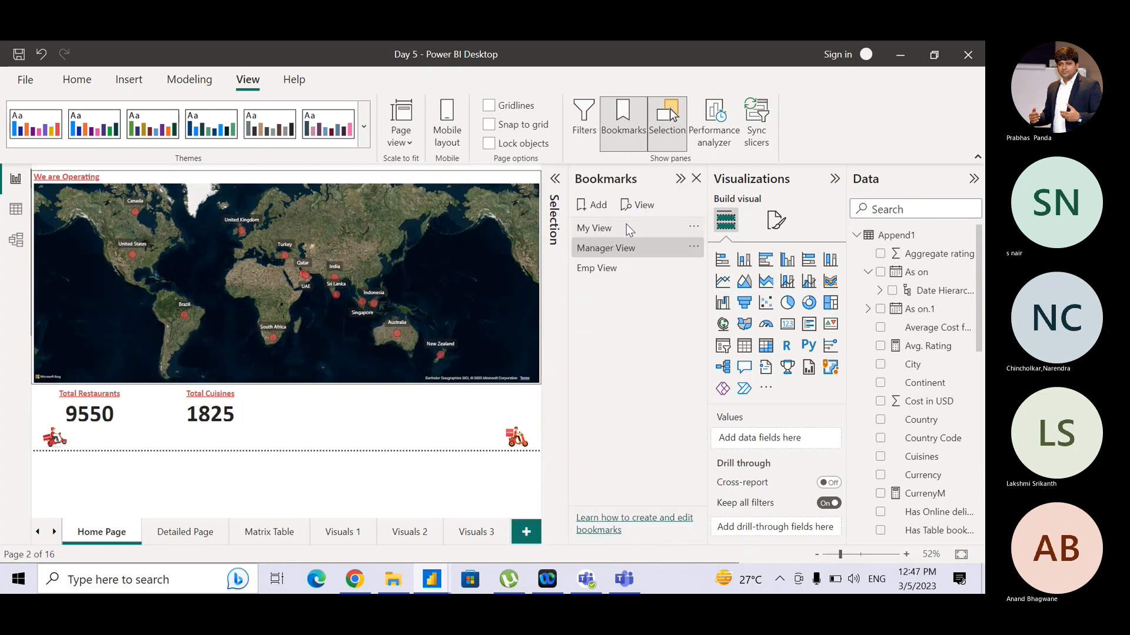
pyautogui.click(674, 228)
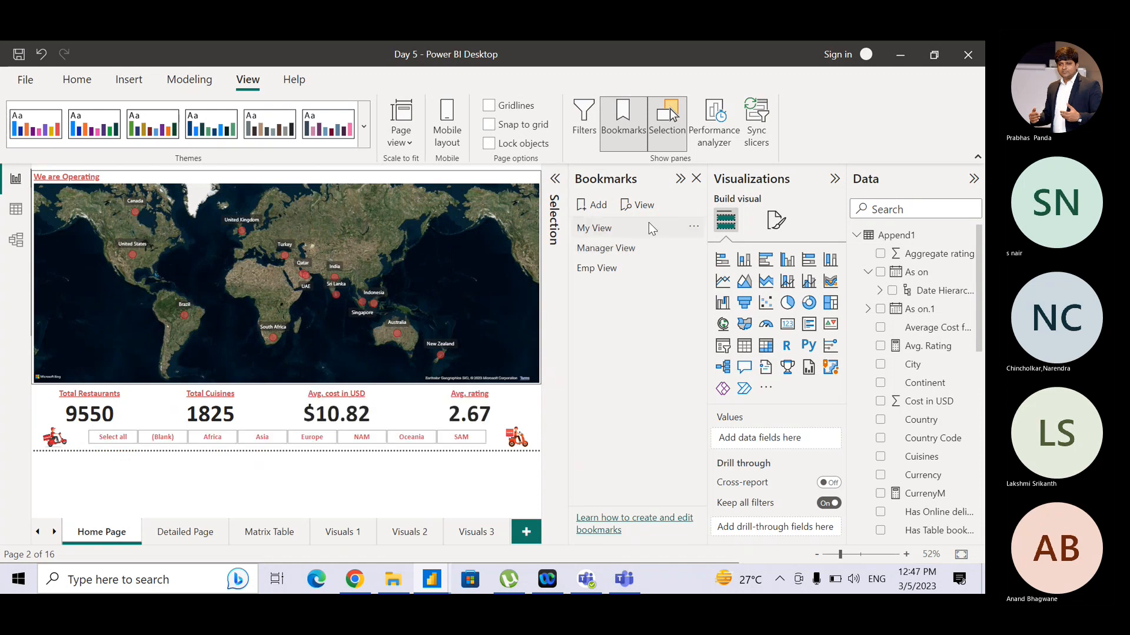
pyautogui.click(679, 179)
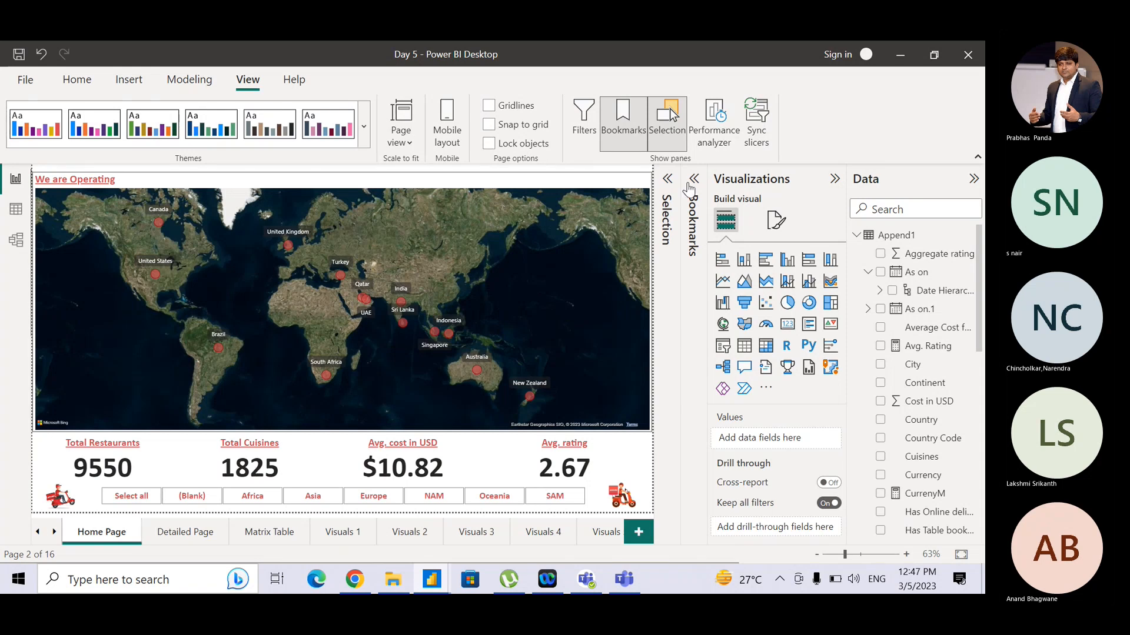
pyautogui.click(689, 187)
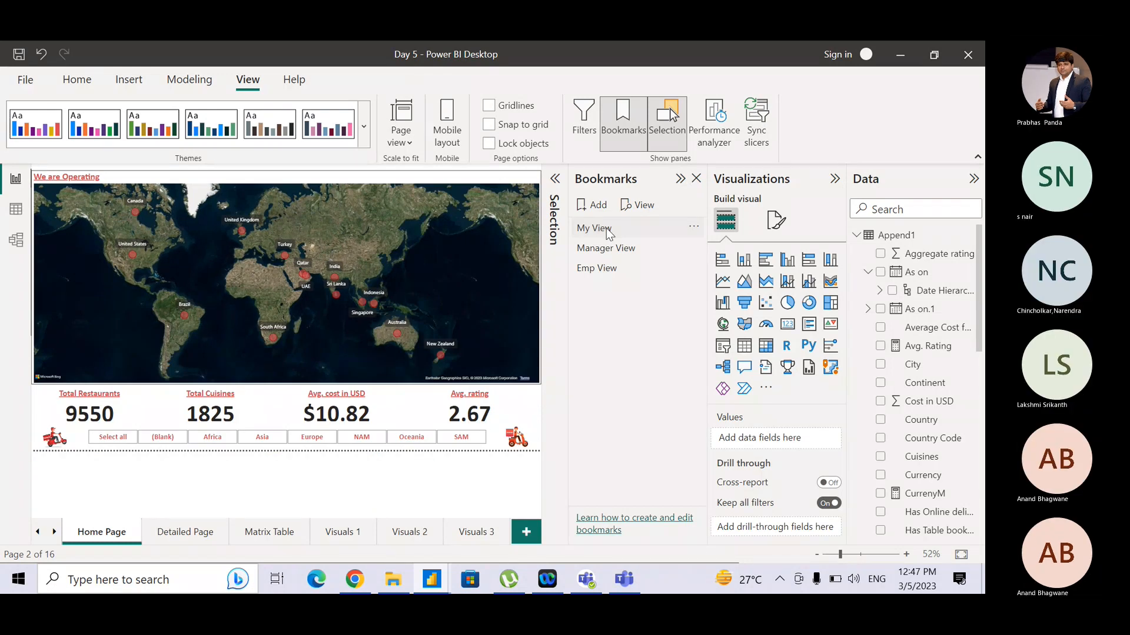
# - Switch between the My View and Manager View bookmarks, ending on My View, and collapse the Bookmarks pane
pyautogui.click(607, 231)
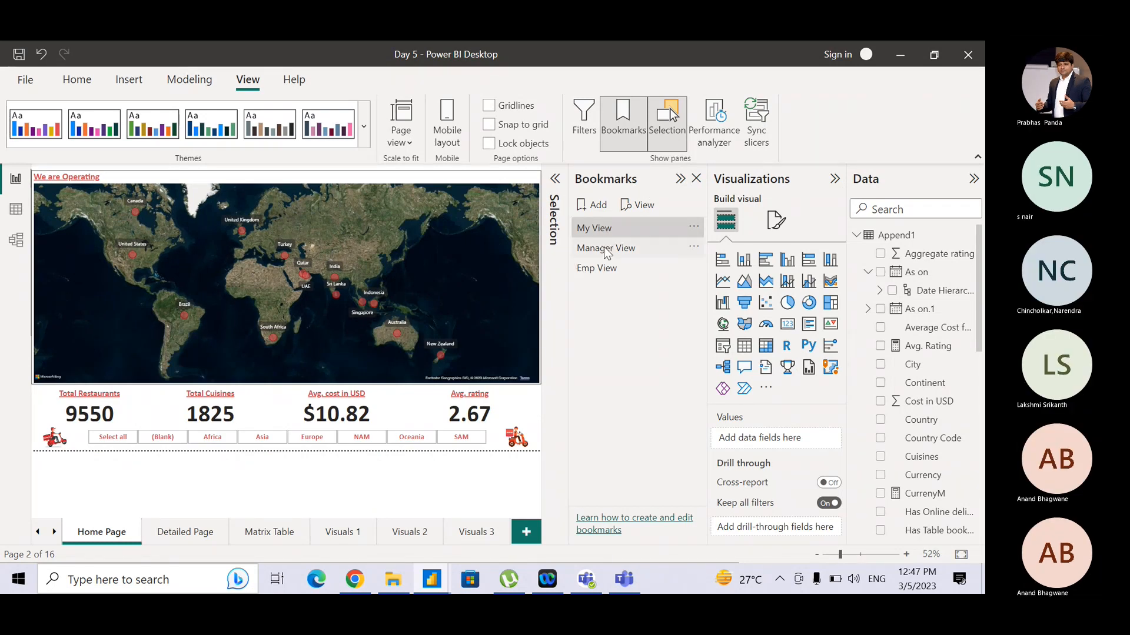
pyautogui.click(605, 248)
pyautogui.click(608, 232)
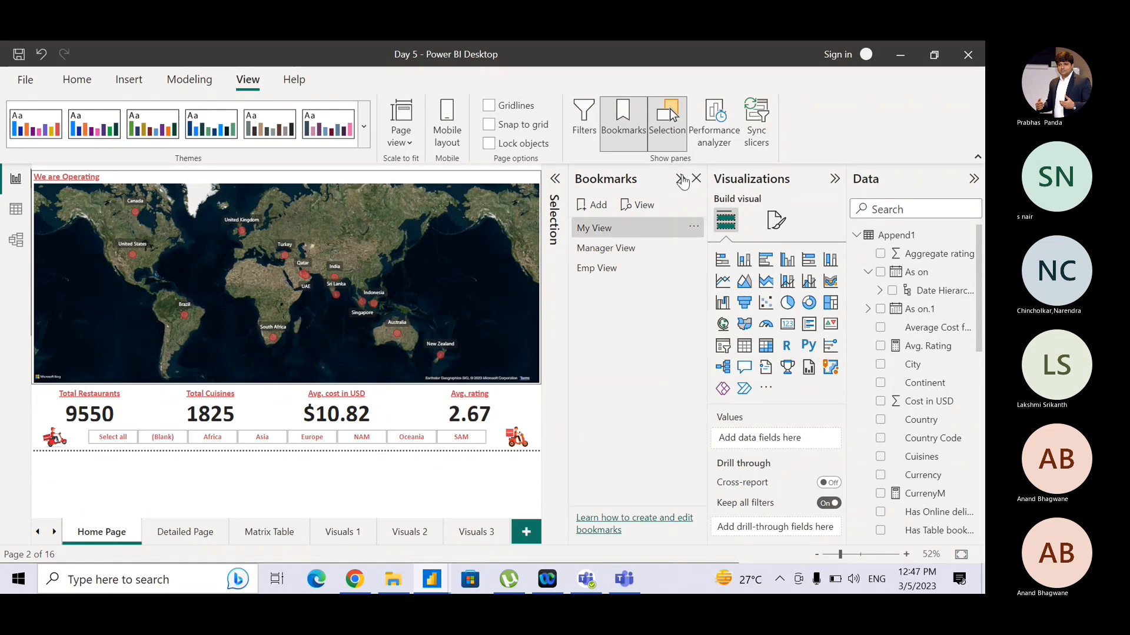
pyautogui.click(681, 180)
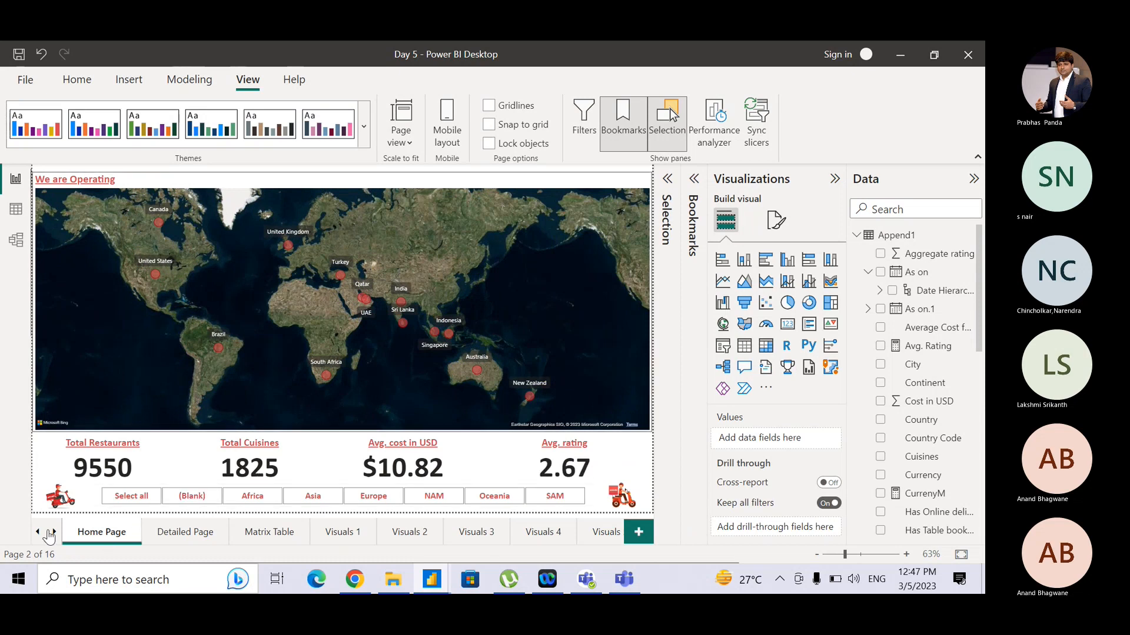
# - Go to the Cover Page and insert a bookmark navigator, moving it near the top of the canvas
pyautogui.click(38, 532)
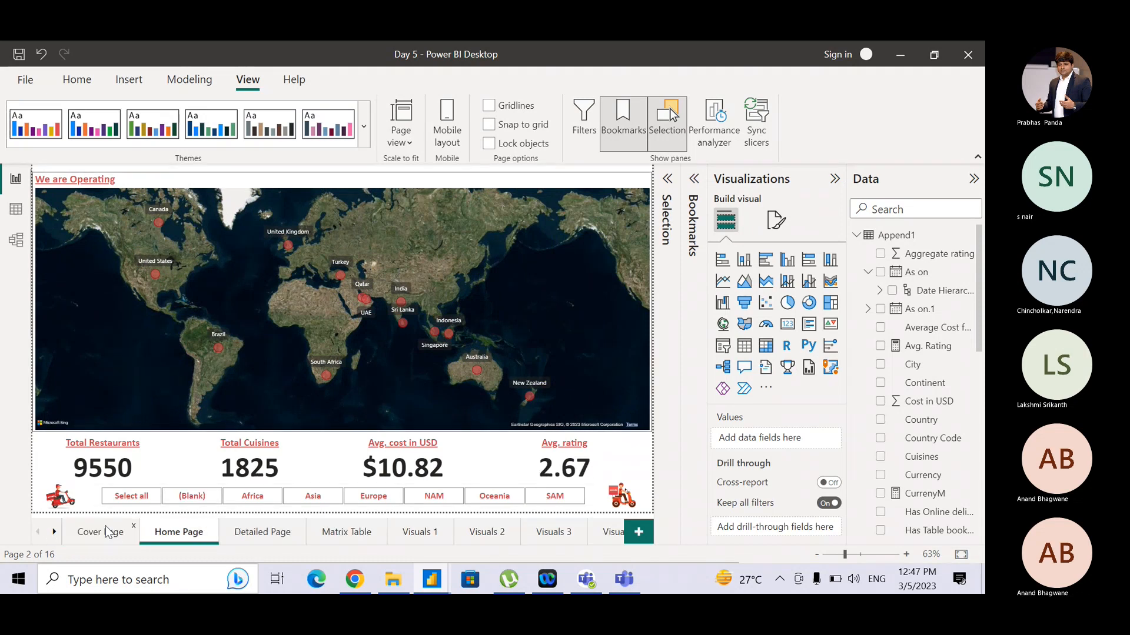
pyautogui.click(97, 532)
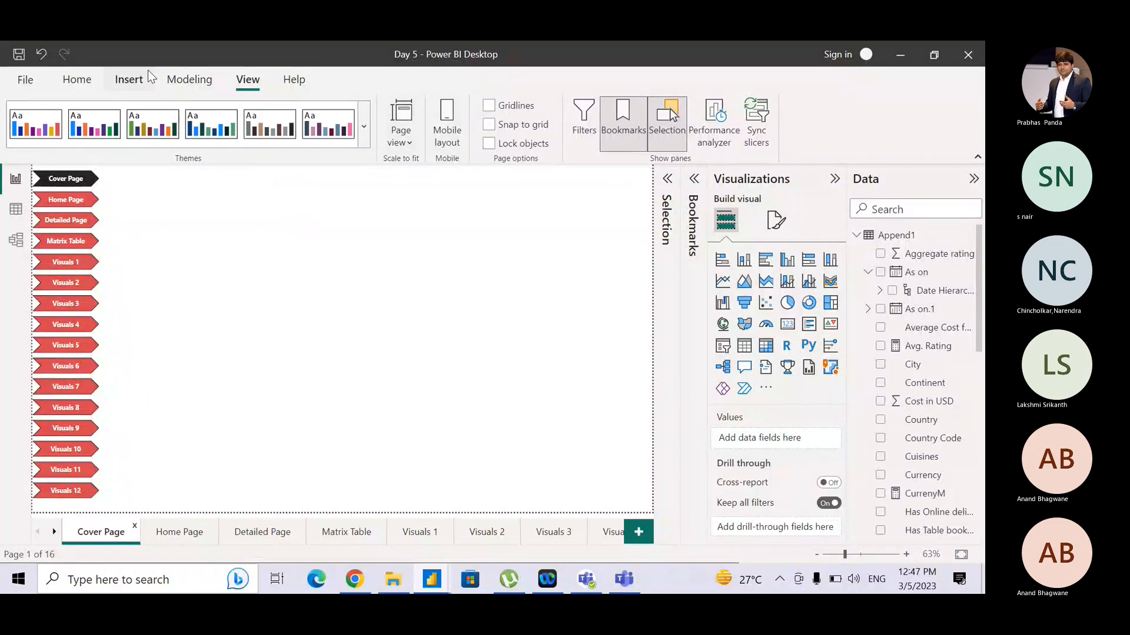
pyautogui.click(125, 80)
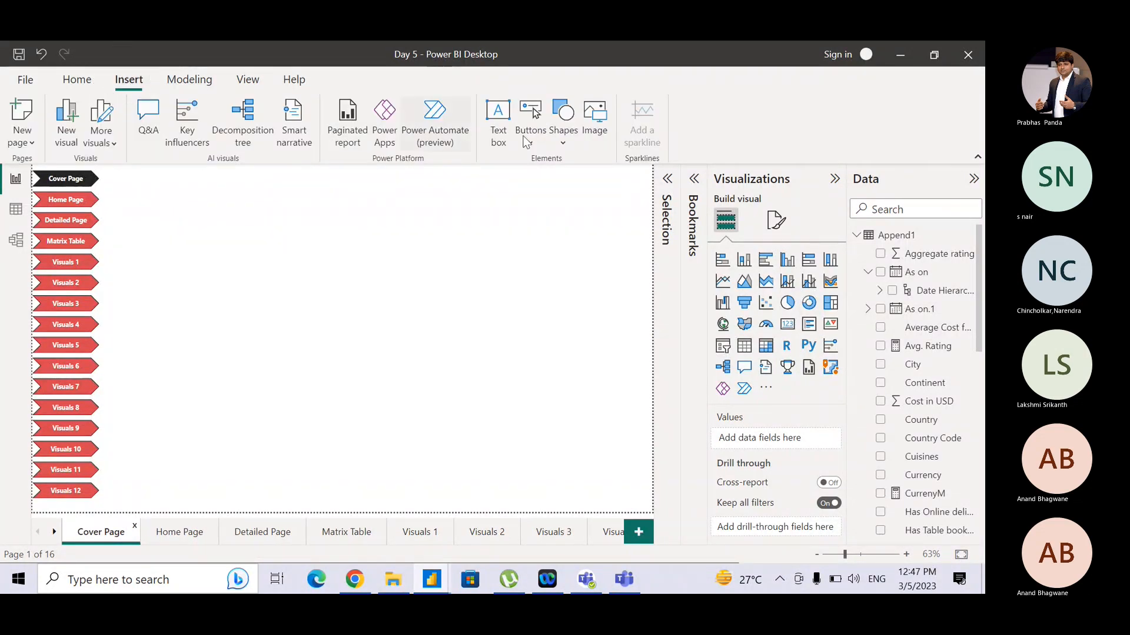
pyautogui.click(531, 140)
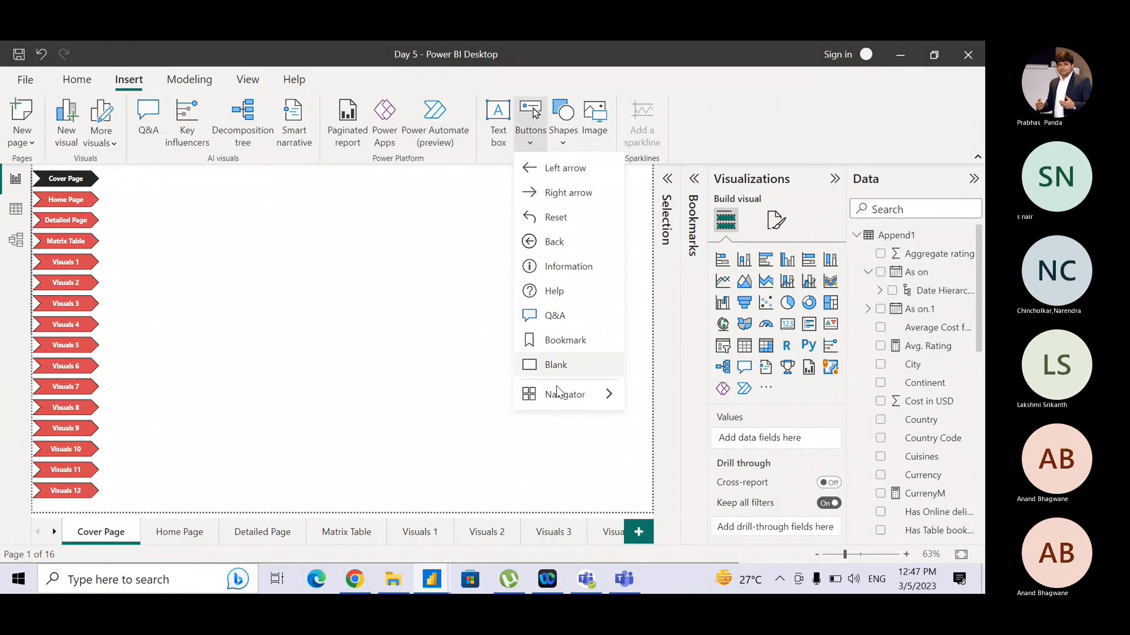
pyautogui.moveTo(558, 392)
pyautogui.click(665, 428)
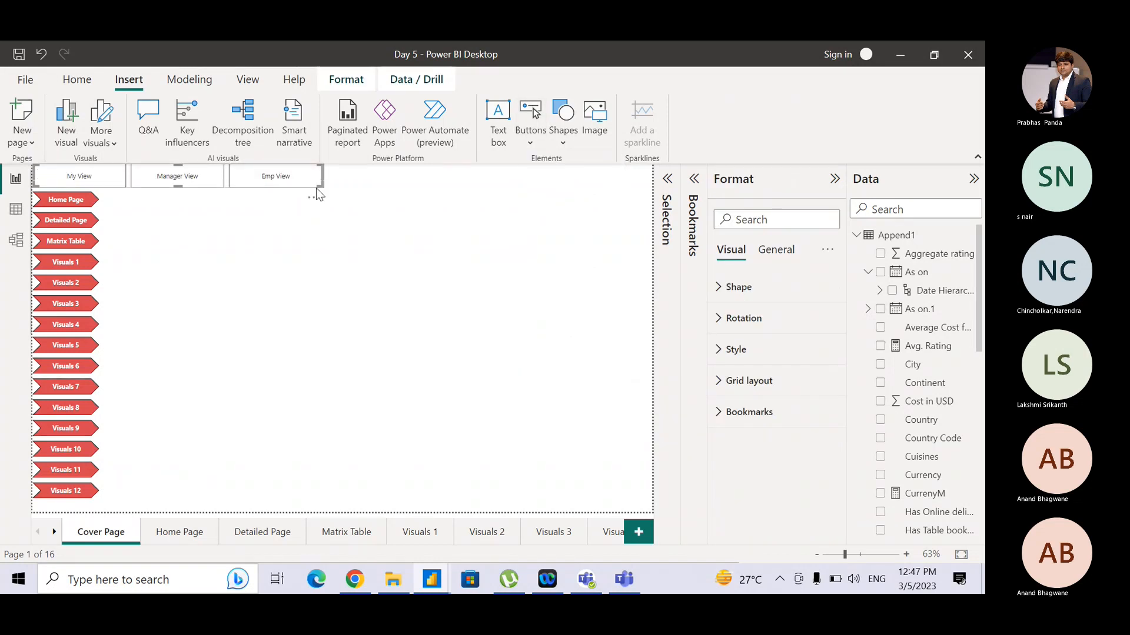
pyautogui.moveTo(316, 188); pyautogui.dragTo(478, 209)
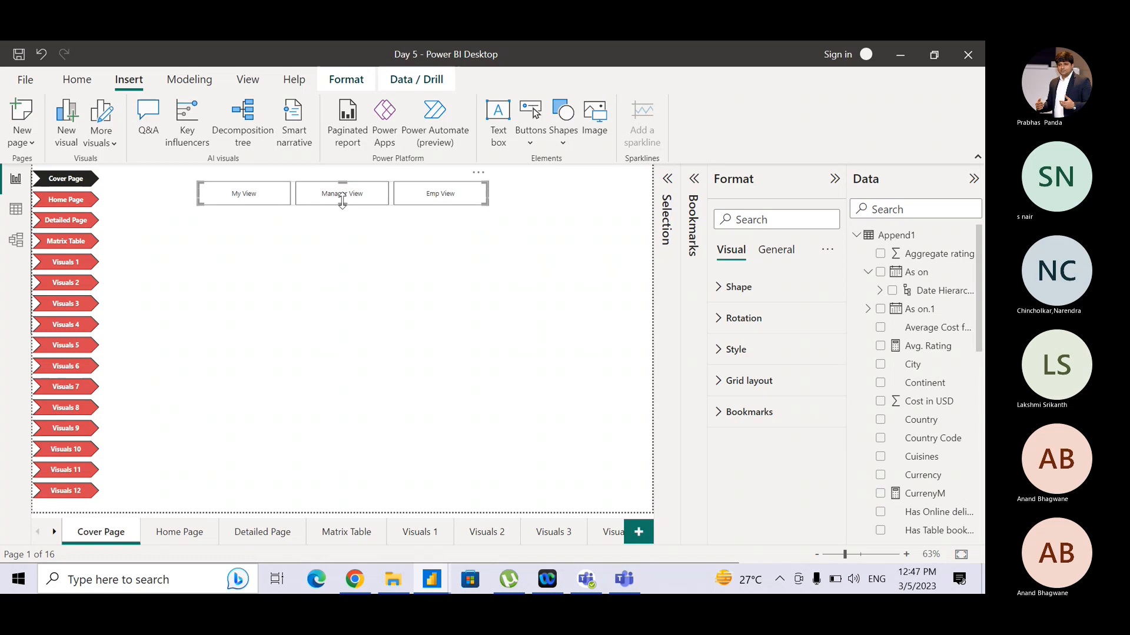
# - Copy the page navigator's formatting onto the bookmark navigator with Format Painter
pyautogui.click(99, 191)
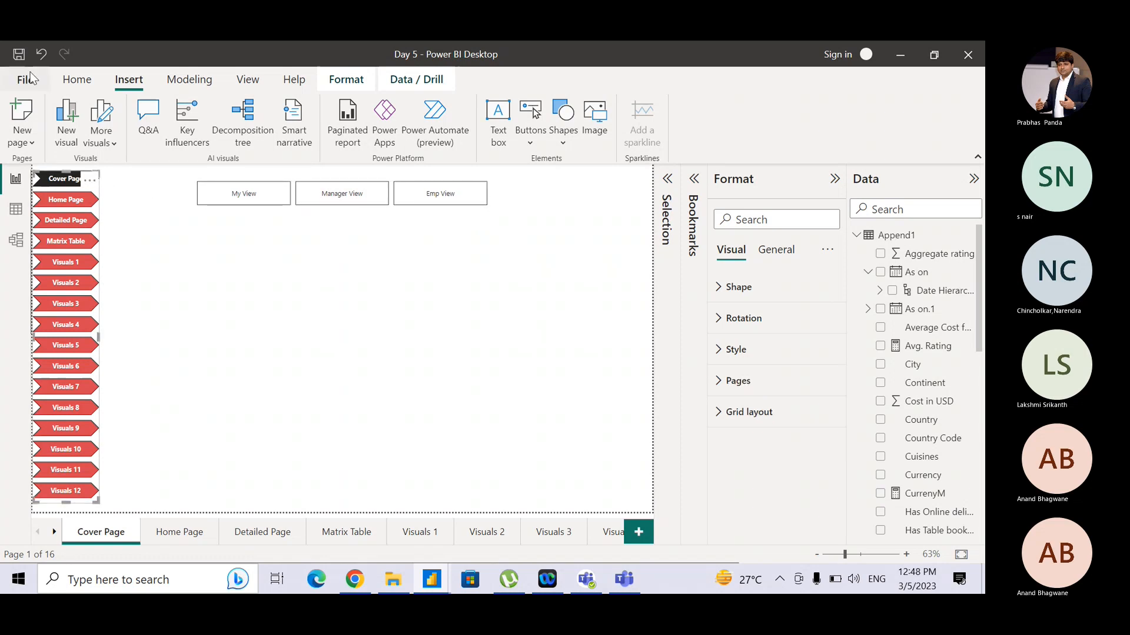
pyautogui.click(78, 80)
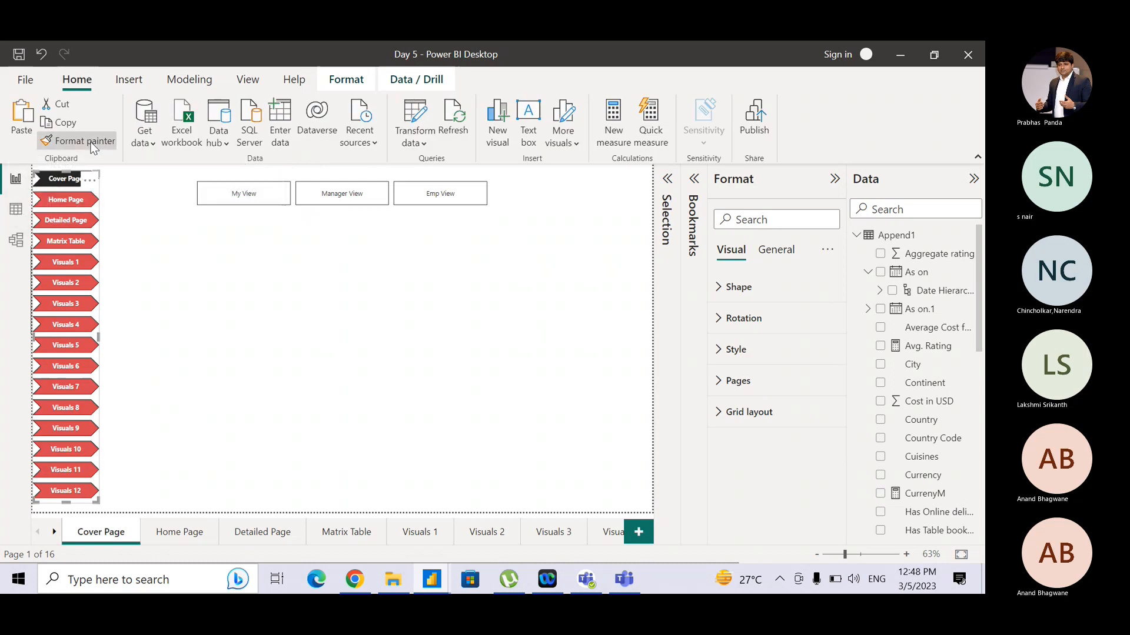
pyautogui.click(91, 147)
pyautogui.click(206, 196)
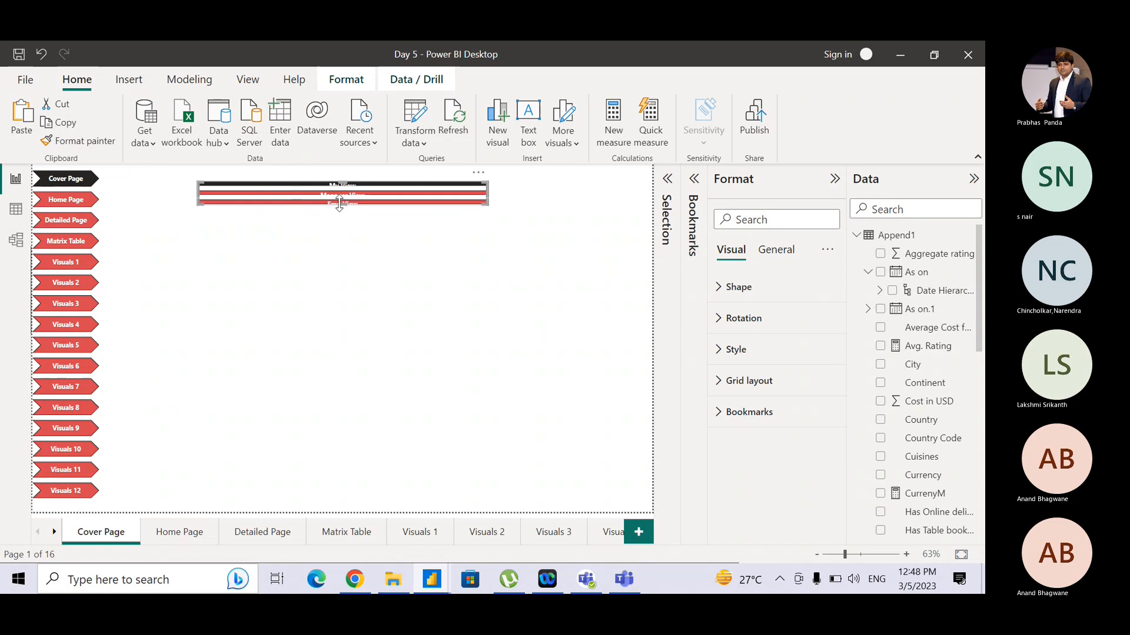
# - Resize the bookmark navigator into a narrow vertical stack and place it beside the page navigator
pyautogui.moveTo(340, 204); pyautogui.dragTo(344, 274)
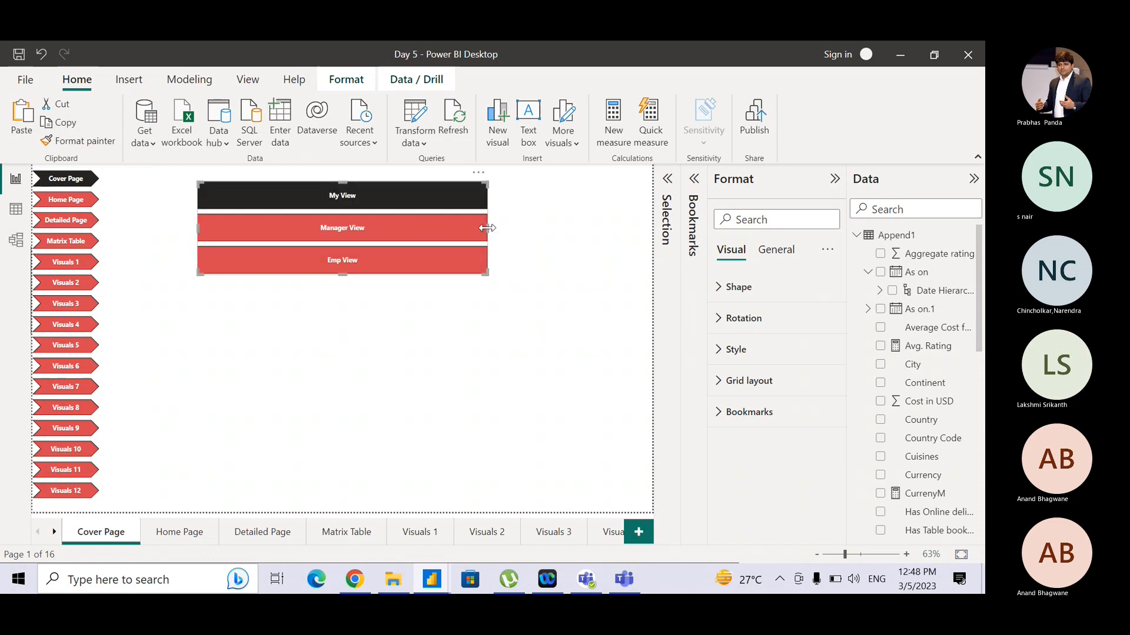
pyautogui.moveTo(488, 228); pyautogui.dragTo(268, 227)
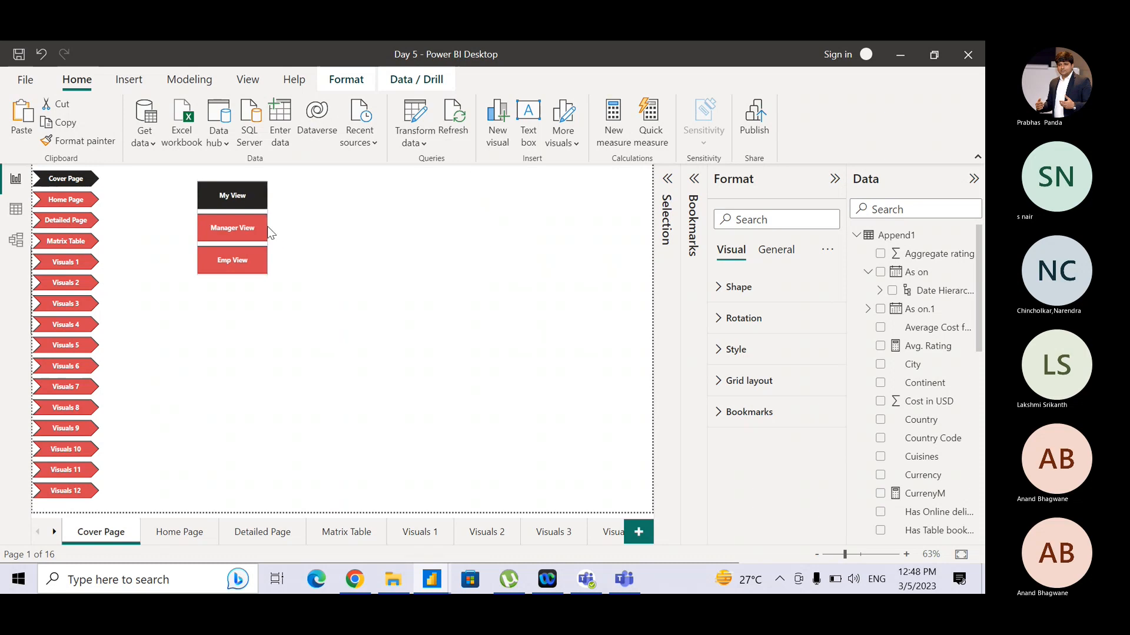
pyautogui.click(258, 186)
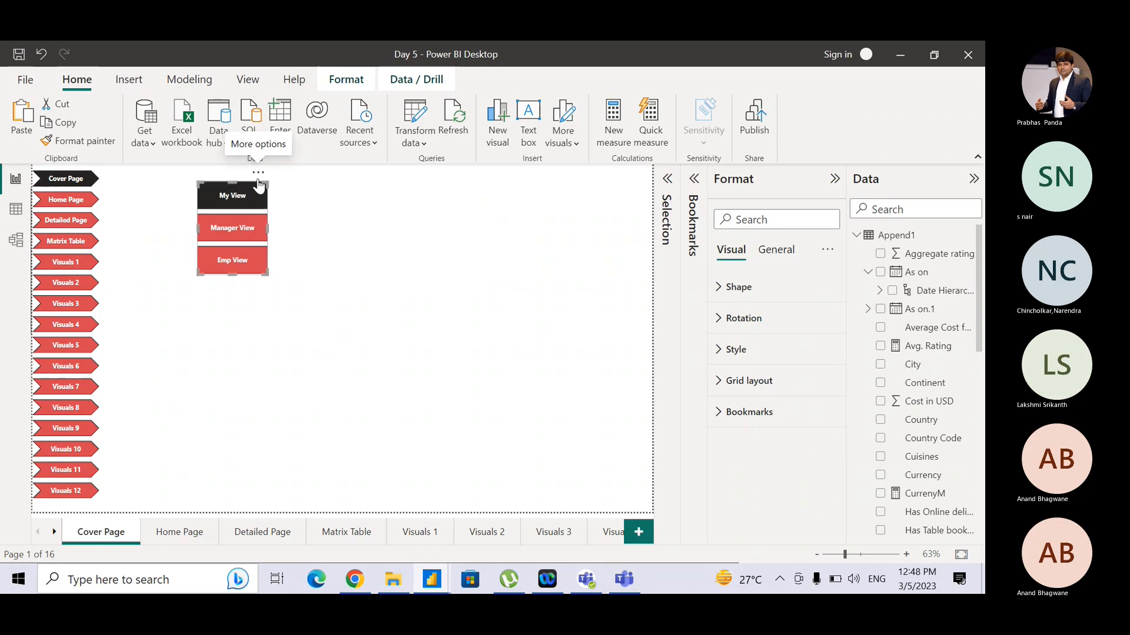
pyautogui.moveTo(257, 185); pyautogui.dragTo(186, 175)
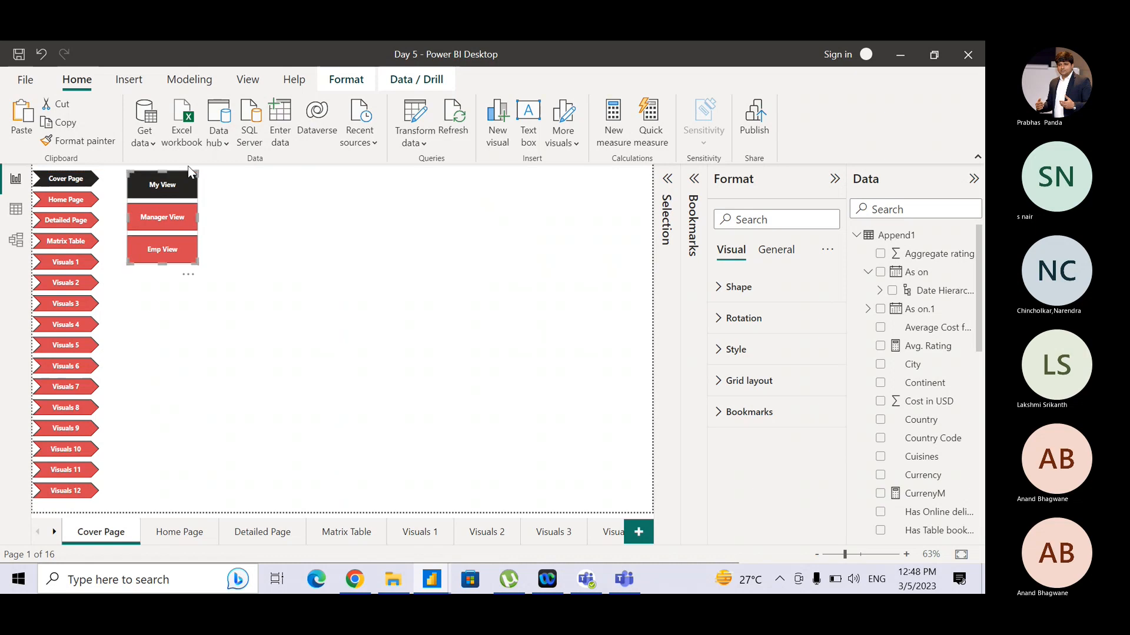
pyautogui.click(190, 171)
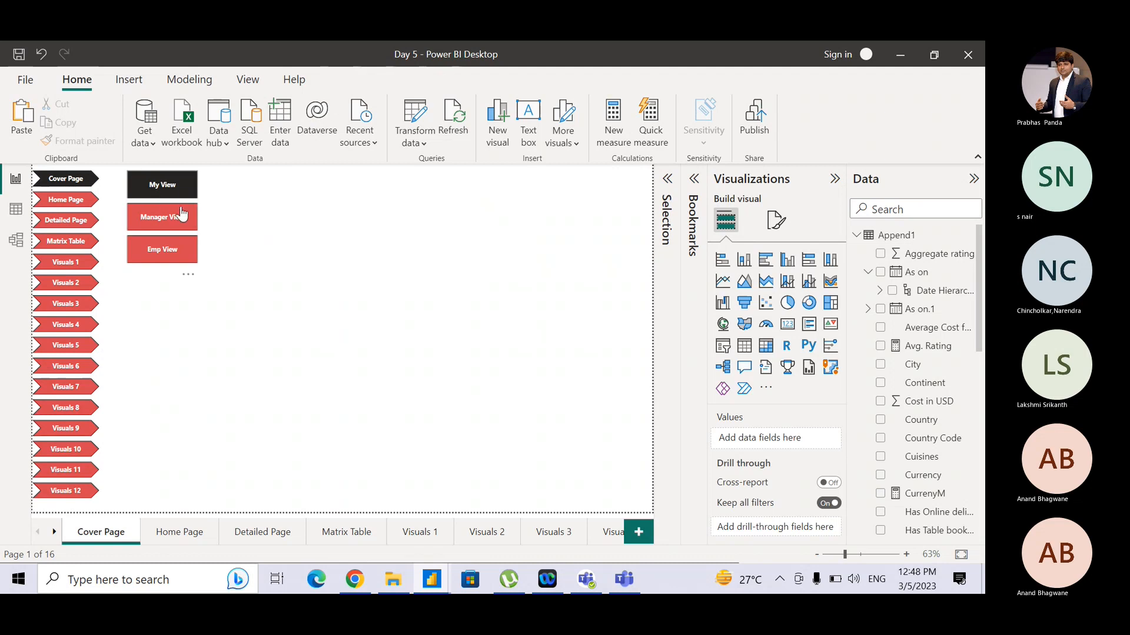
pyautogui.moveTo(189, 183); pyautogui.dragTo(187, 203)
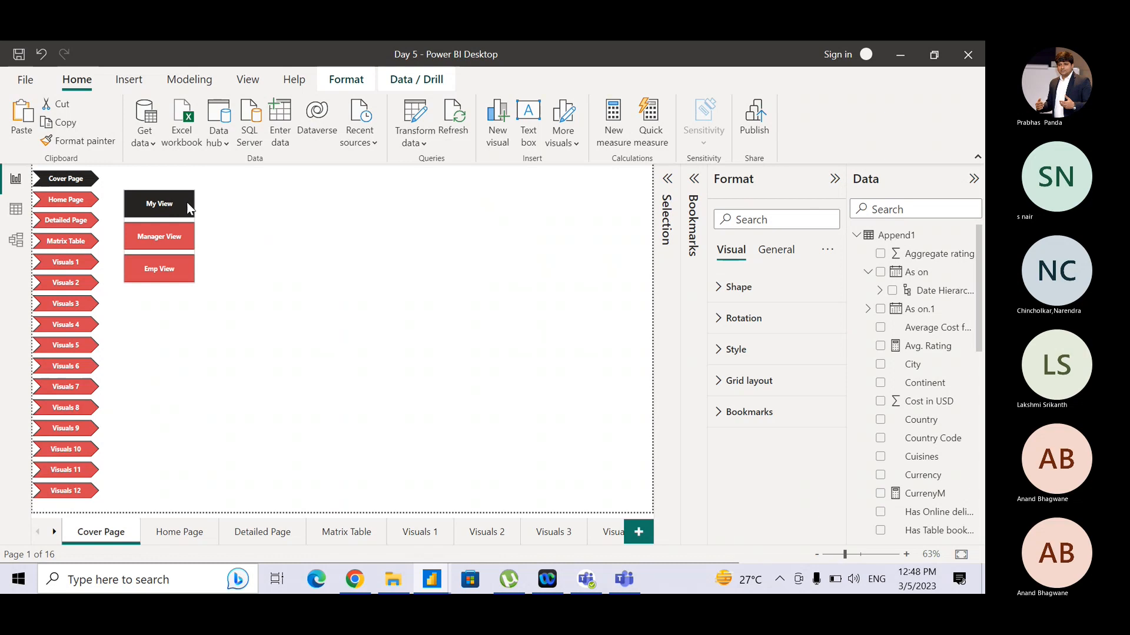
# - Test the Manager View and My View buttons, returning to the Cover Page each time through the Home Page image button
pyautogui.keyDown('ctrl'); pyautogui.click(160, 248); pyautogui.keyUp('ctrl')
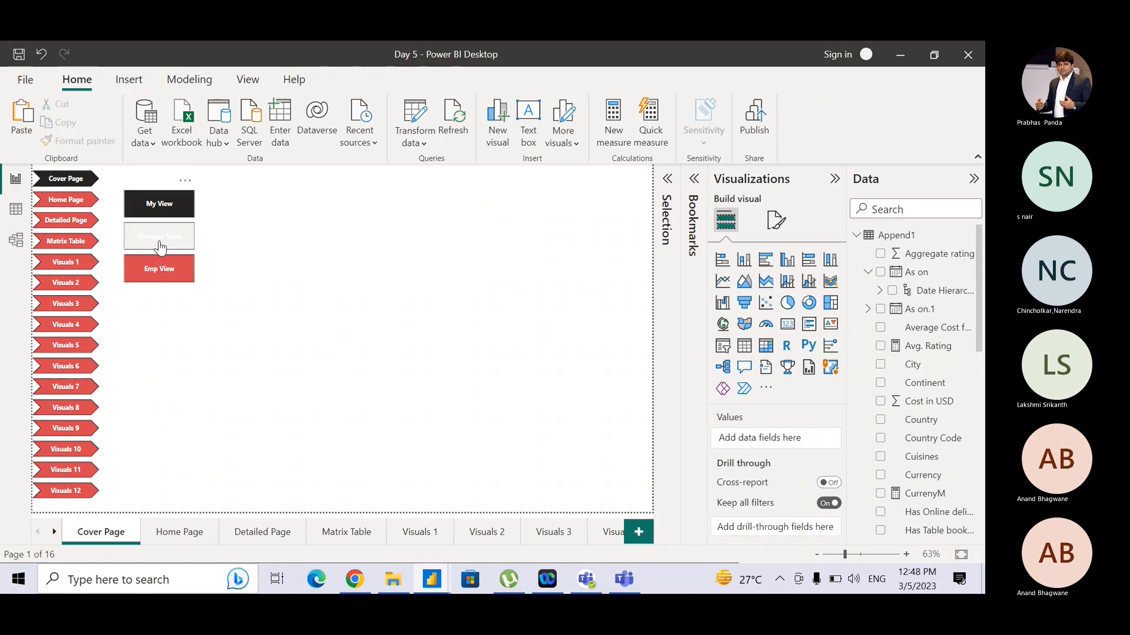
pyautogui.click(160, 248)
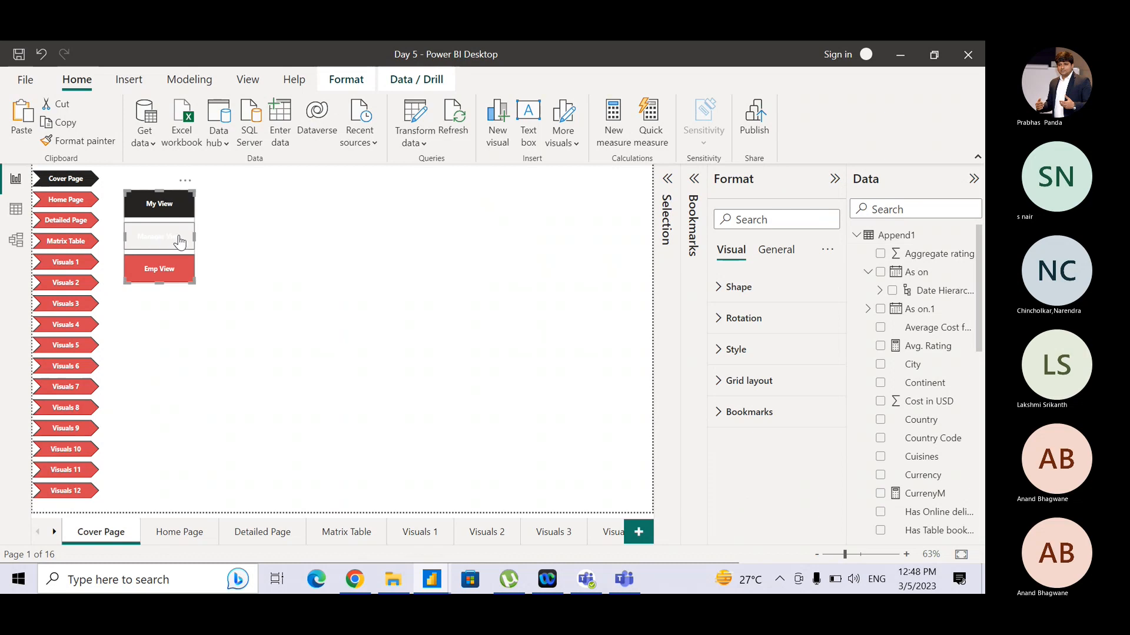
pyautogui.keyDown('ctrl'); pyautogui.click(168, 244); pyautogui.keyUp('ctrl')
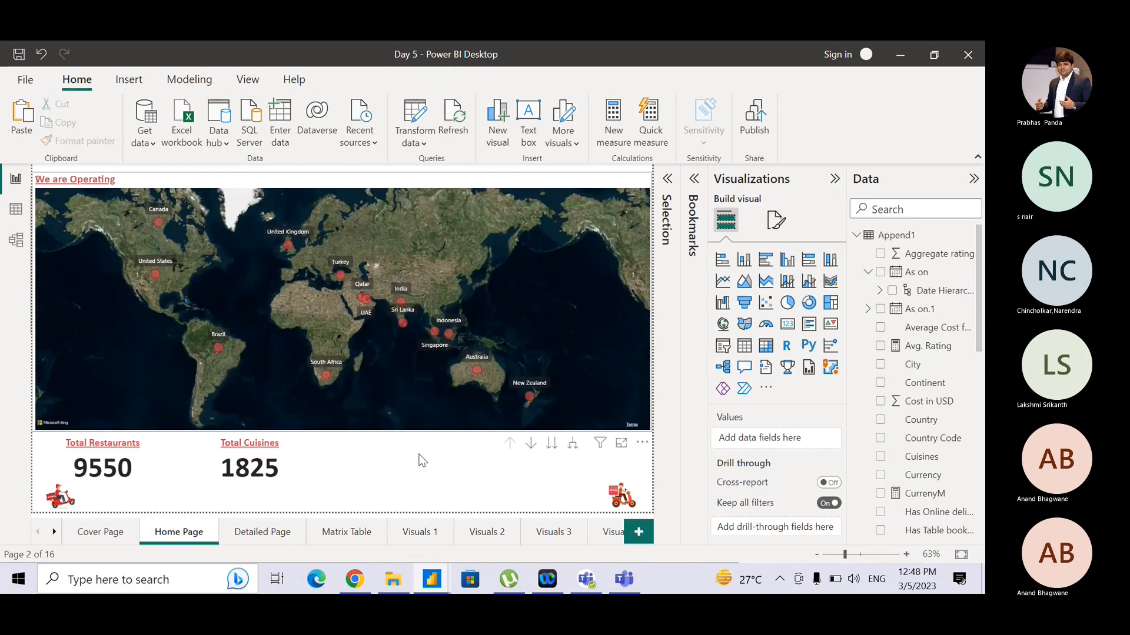
pyautogui.click(629, 503)
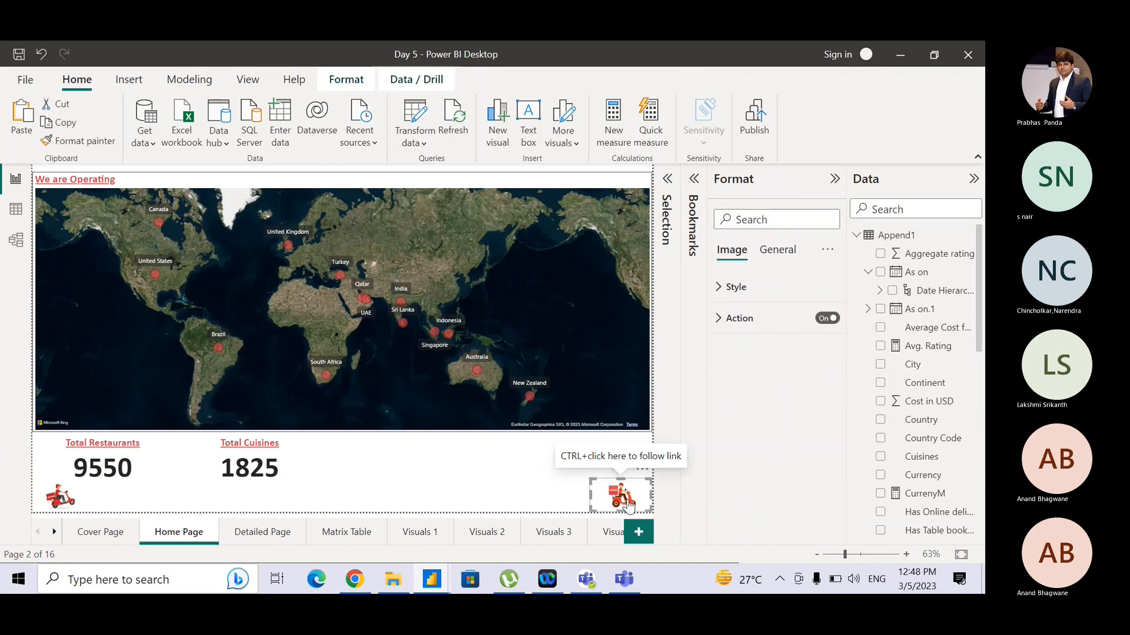
pyautogui.keyDown('ctrl'); pyautogui.click(628, 503); pyautogui.keyUp('ctrl')
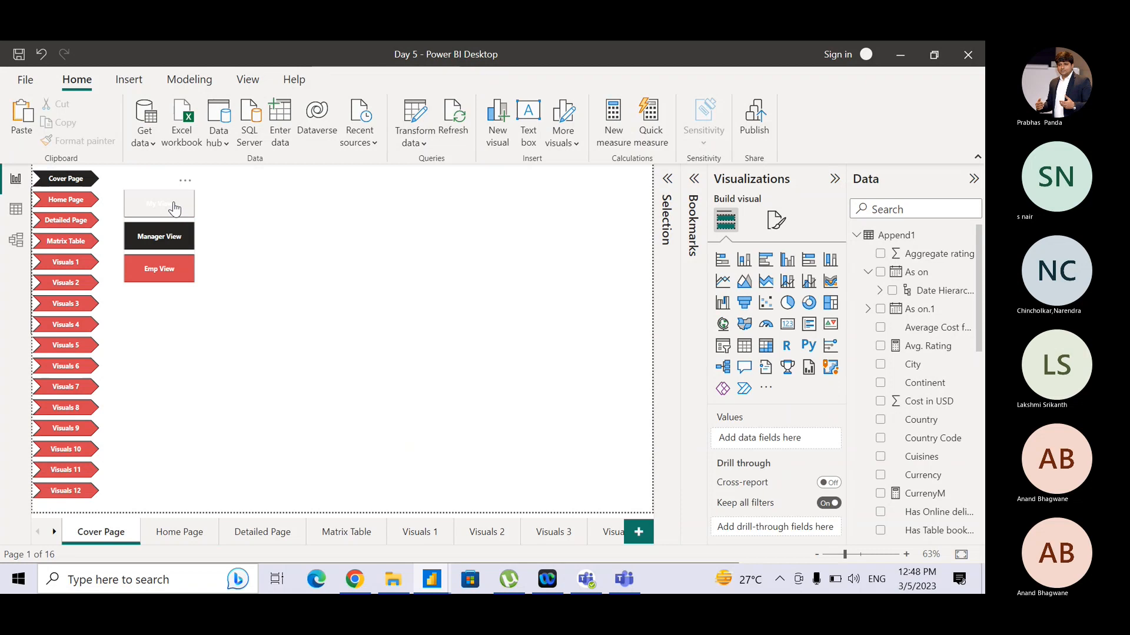
pyautogui.keyDown('ctrl'); pyautogui.click(174, 208); pyautogui.keyUp('ctrl')
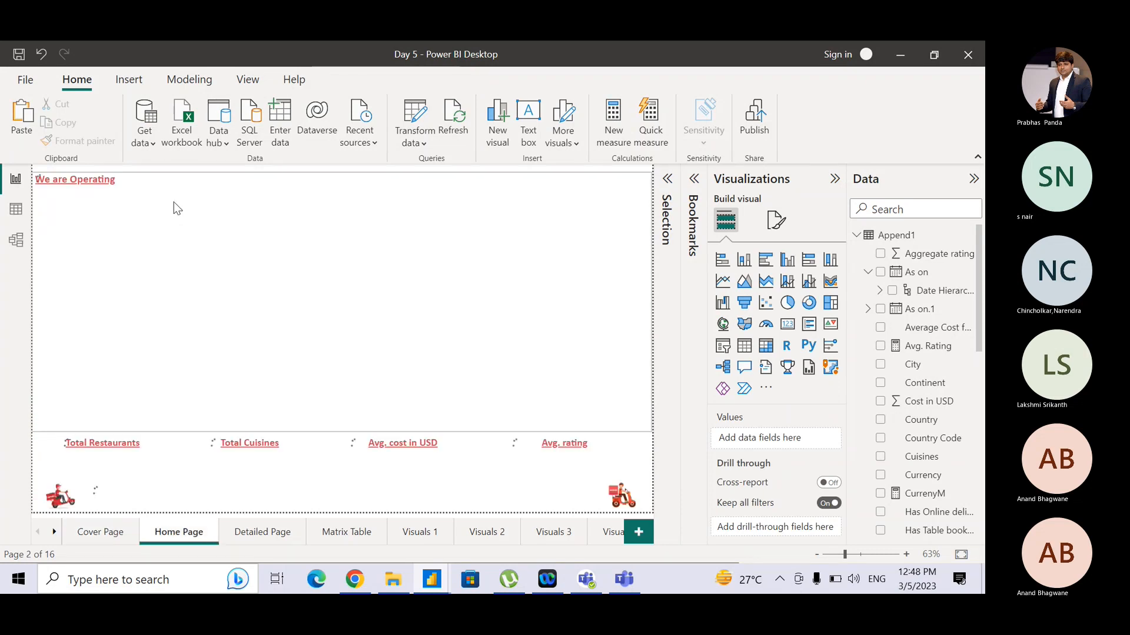
pyautogui.keyDown('ctrl'); pyautogui.click(617, 499); pyautogui.keyUp('ctrl')
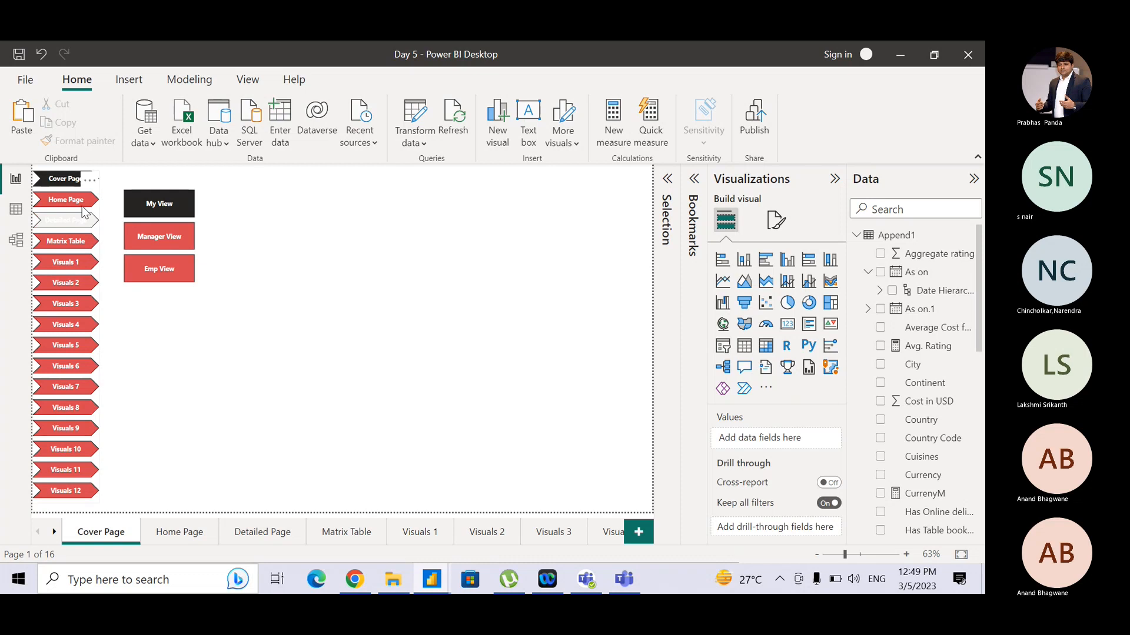
# - Set the bookmark navigator's grid layout orientation to Horizontal
pyautogui.click(248, 79)
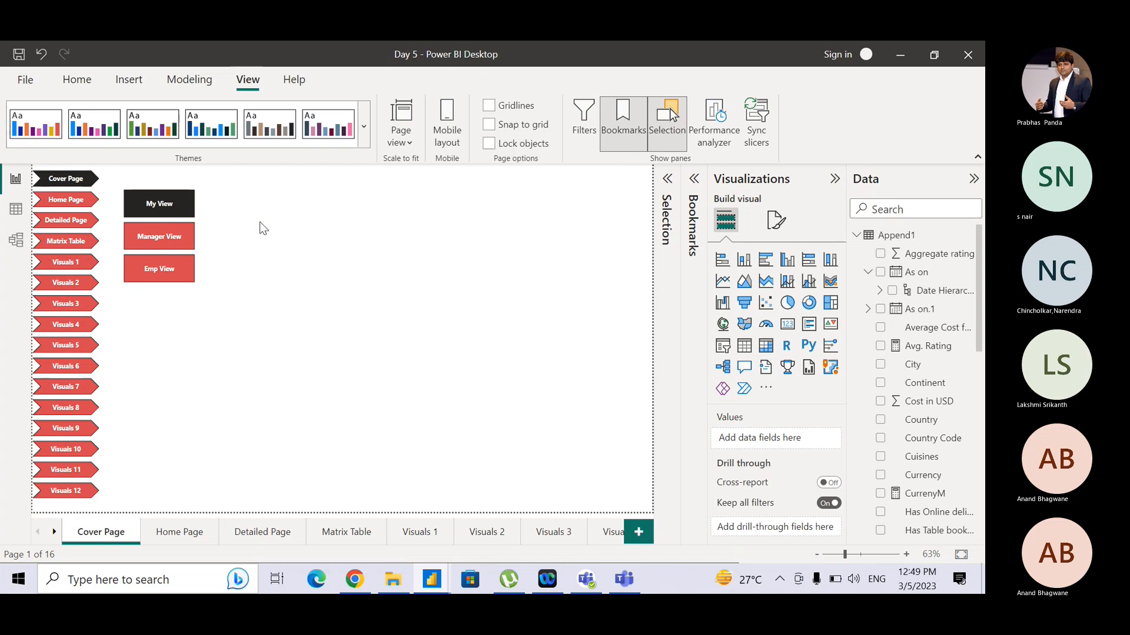
pyautogui.click(190, 216)
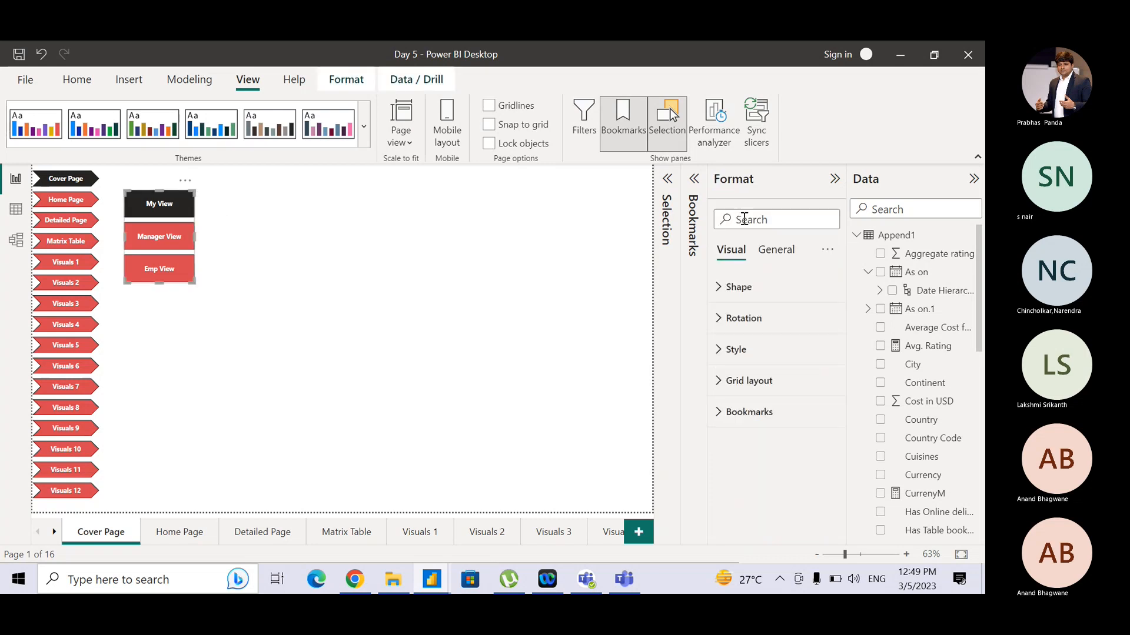
pyautogui.click(720, 382)
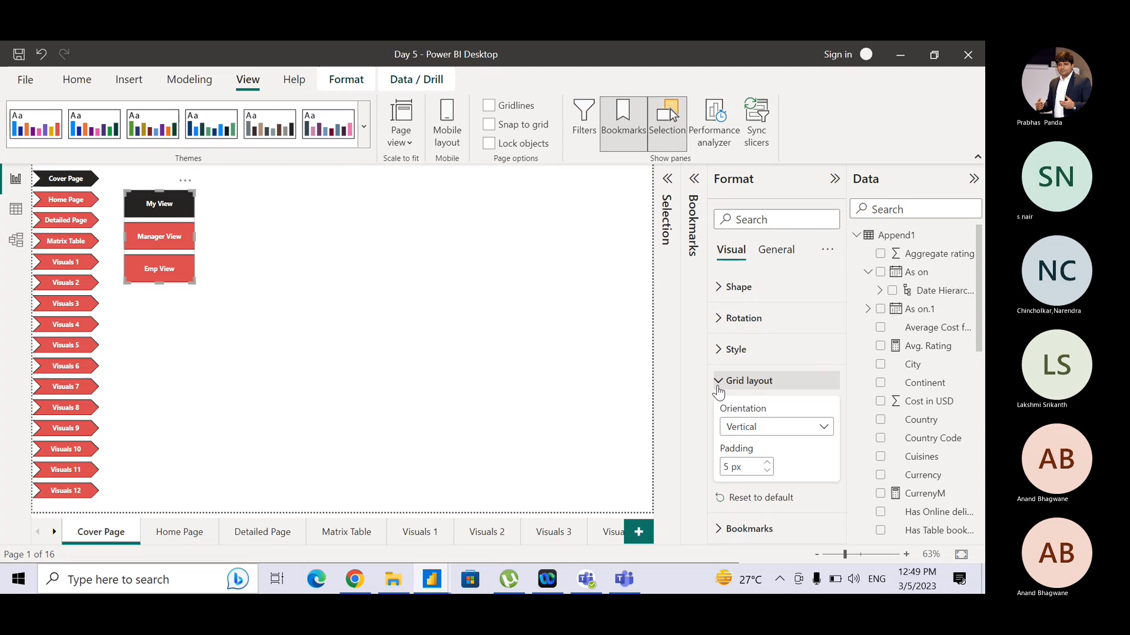
pyautogui.click(744, 428)
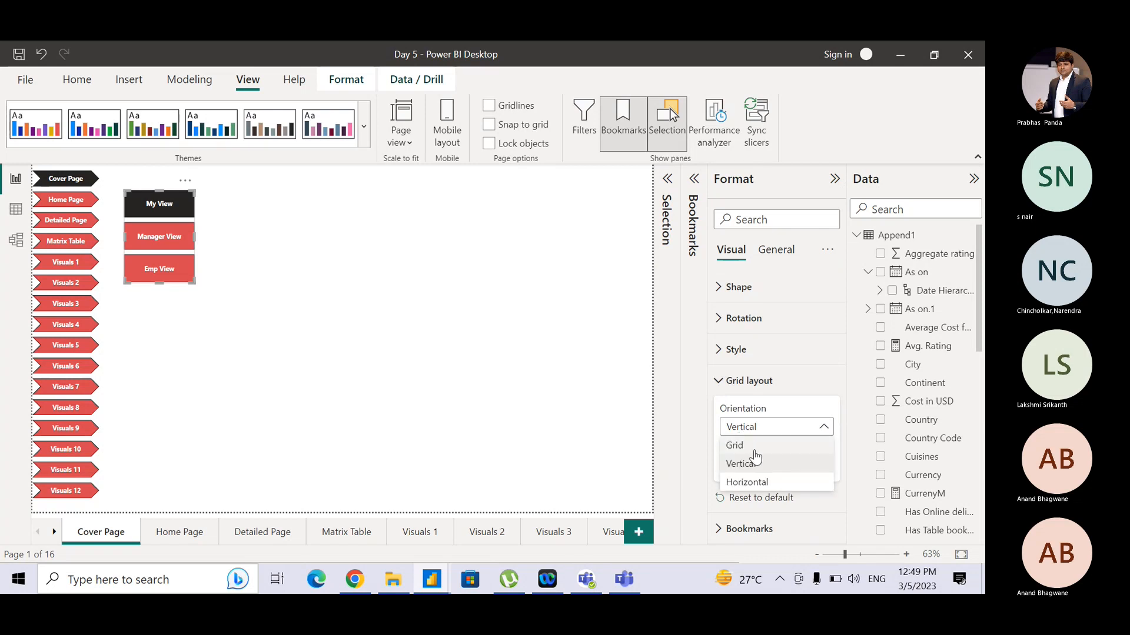
pyautogui.click(379, 272)
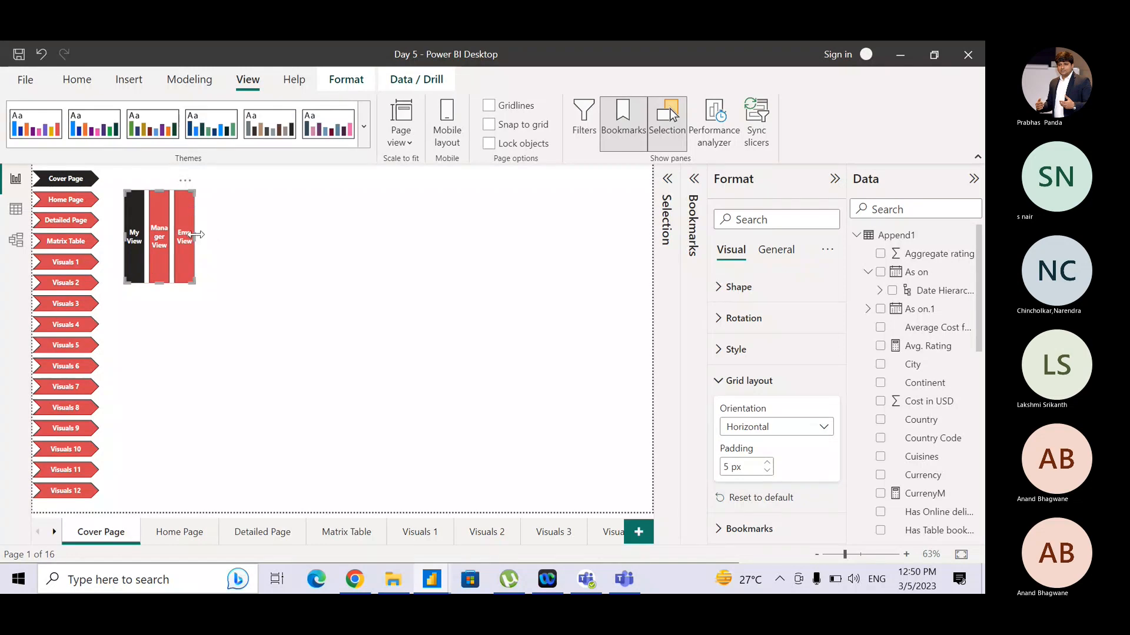
# - Resize the bookmark navigator into a wide, short horizontal strip along the top of the Cover Page
pyautogui.moveTo(196, 235)
pyautogui.mouseDown()
pyautogui.moveTo(394, 235)
pyautogui.moveTo(203, 217)
pyautogui.mouseUp()
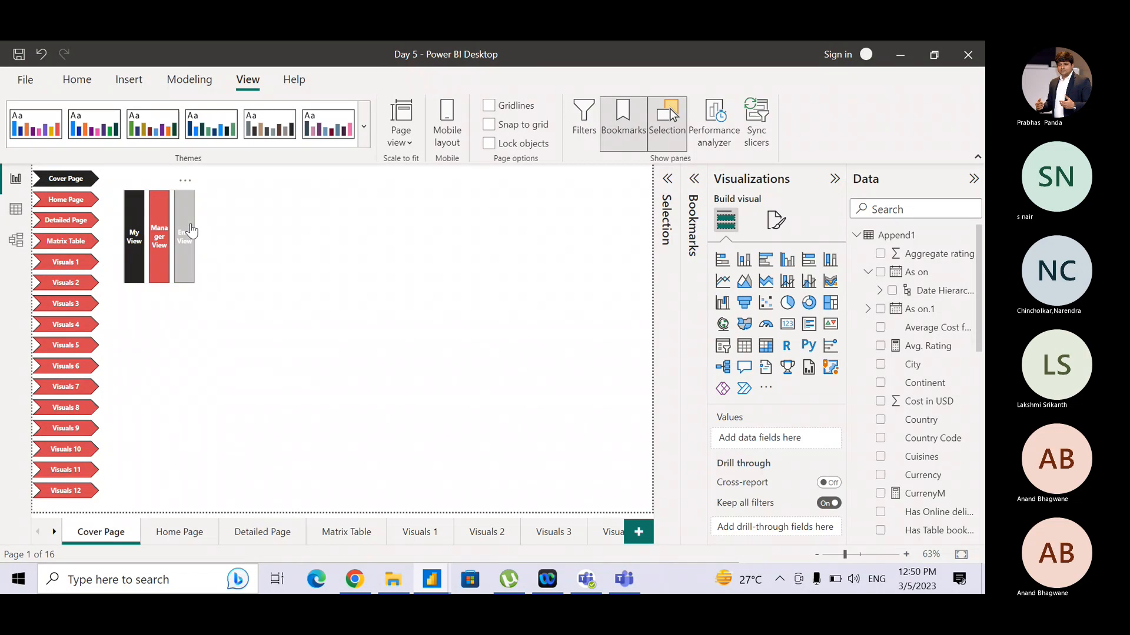
pyautogui.click(194, 233)
pyautogui.moveTo(196, 234); pyautogui.dragTo(338, 238)
pyautogui.moveTo(414, 234); pyautogui.dragTo(469, 231)
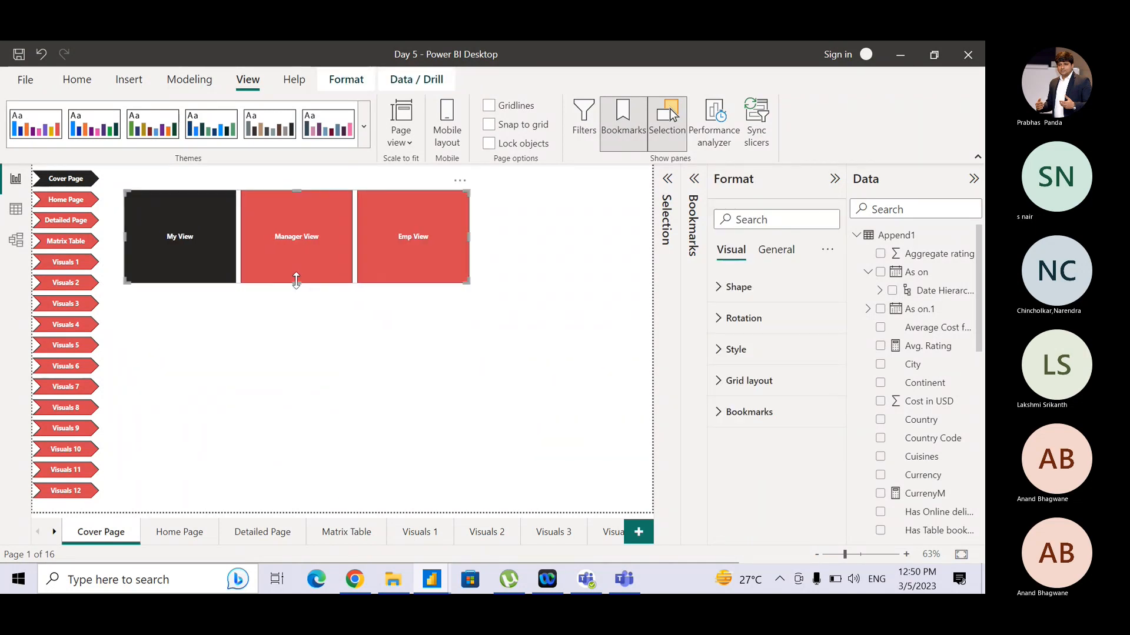
pyautogui.moveTo(288, 252); pyautogui.dragTo(265, 207)
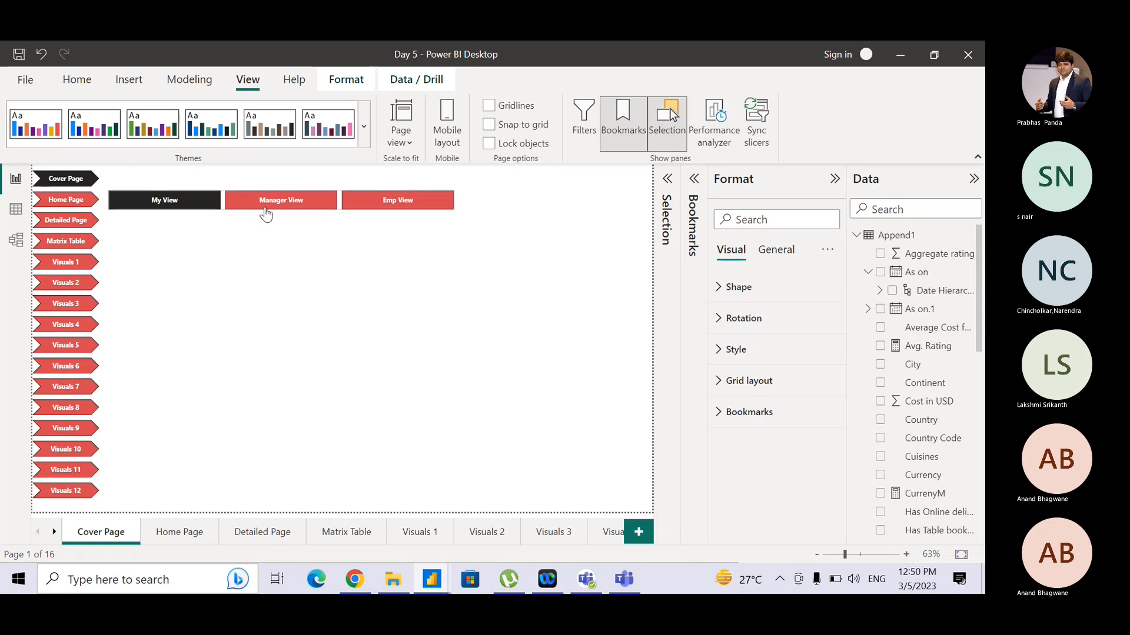
pyautogui.click(520, 276)
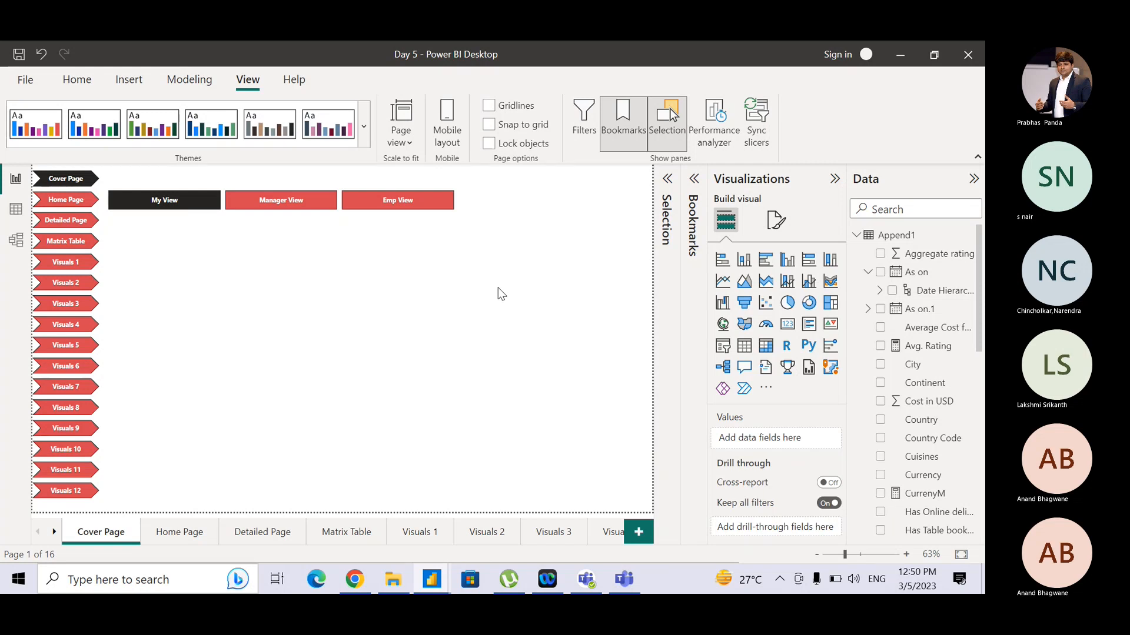
pyautogui.click(624, 582)
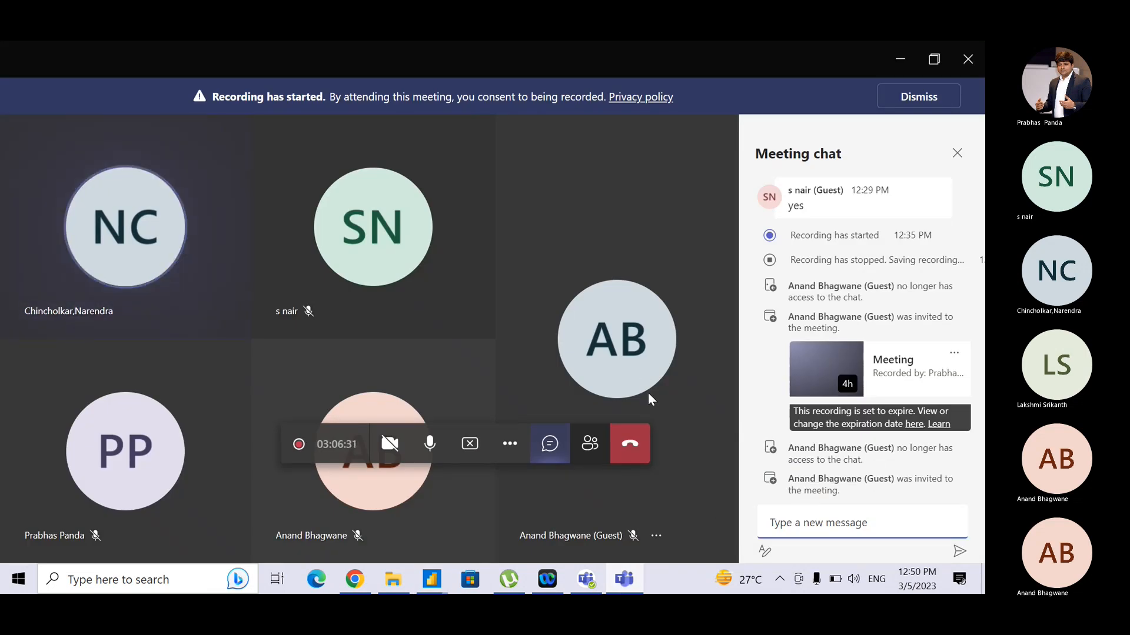
pyautogui.hotkey('alt', 'Tab')
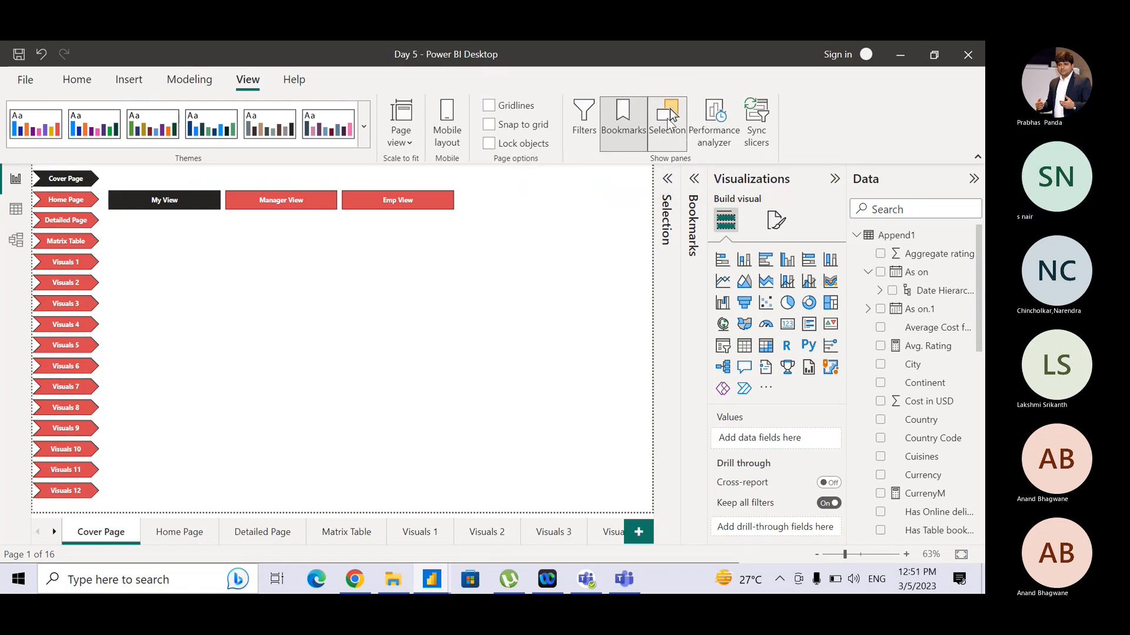
pyautogui.hotkey('alt', 'Tab')
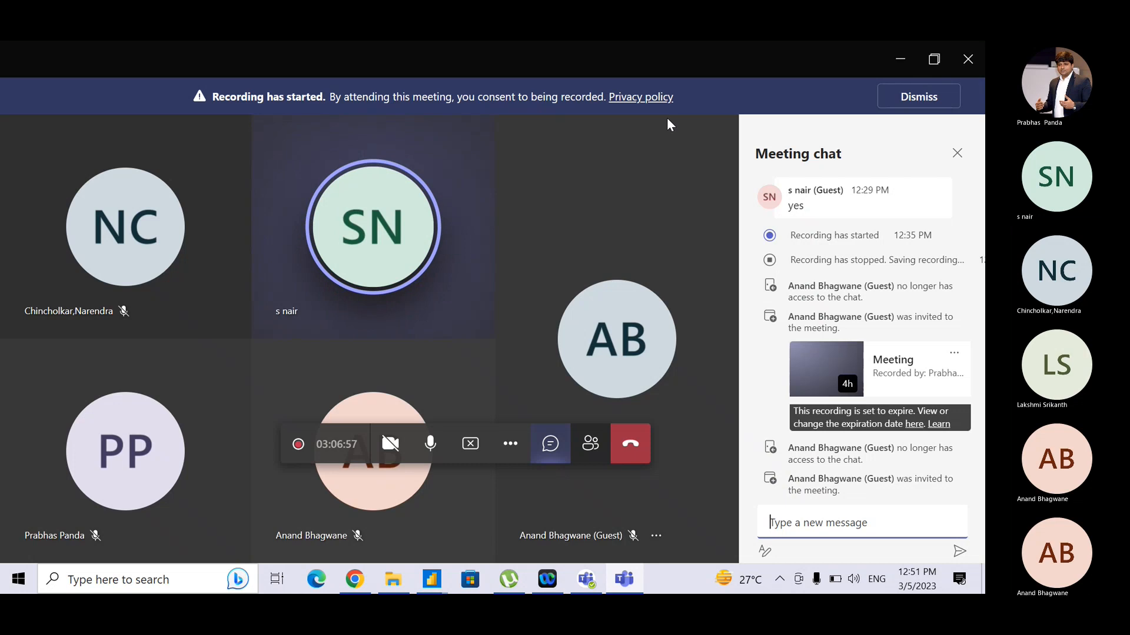
pyautogui.hotkey('alt', 'Tab')
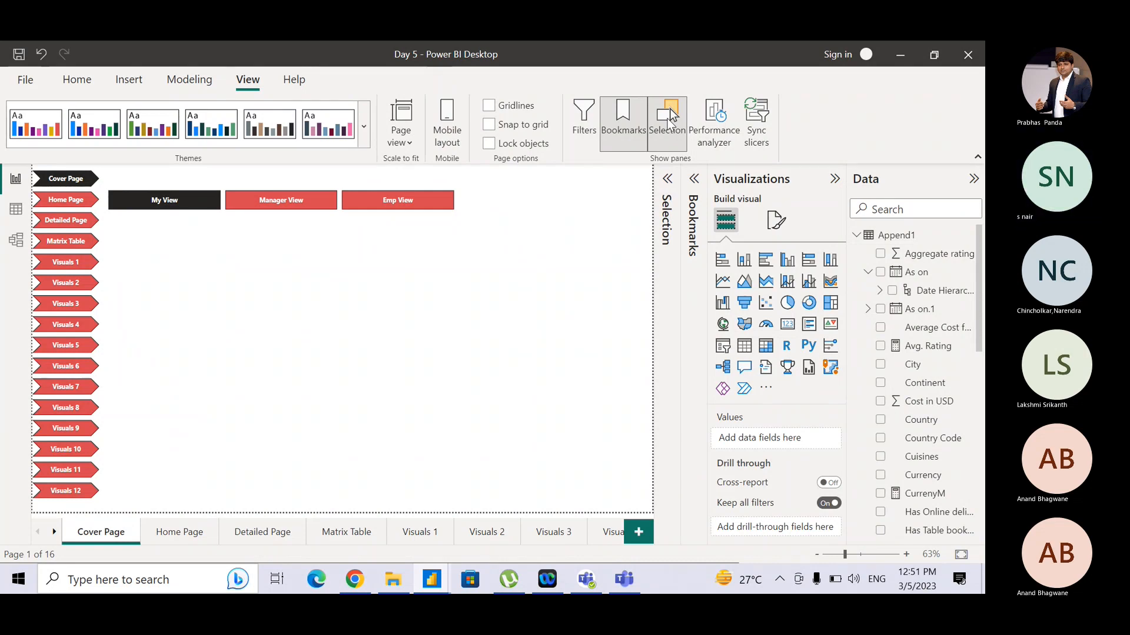
pyautogui.hotkey('alt', 'Tab')
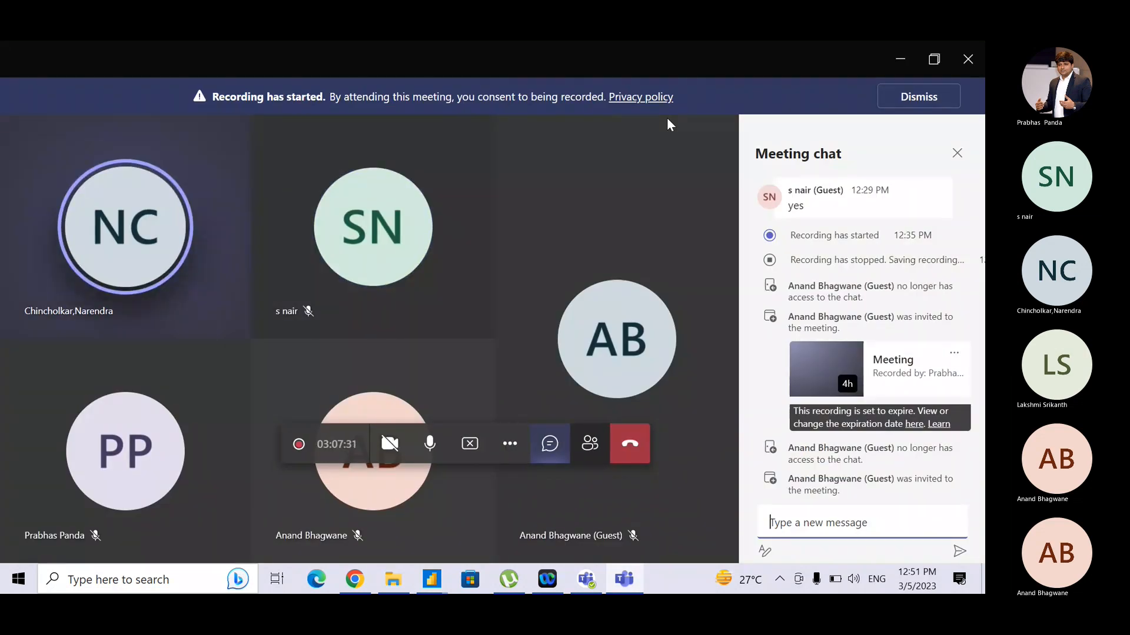
pyautogui.hotkey('alt', 'Tab')
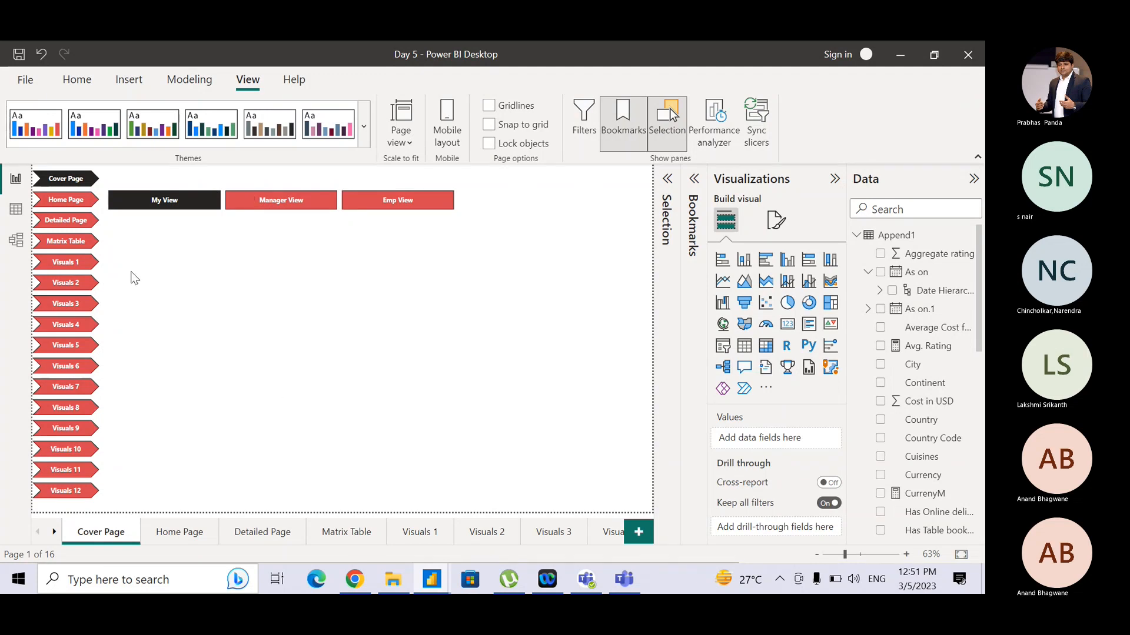
# - Open Manage roles from the Home Page and create a new security role named Asia
pyautogui.click(188, 79)
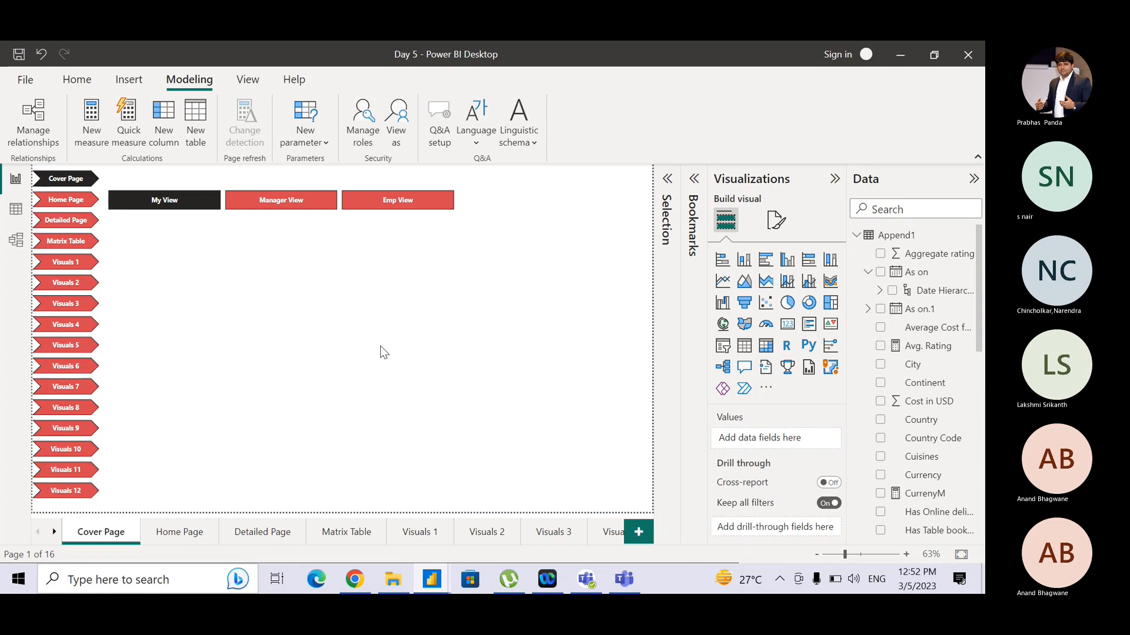
pyautogui.click(178, 536)
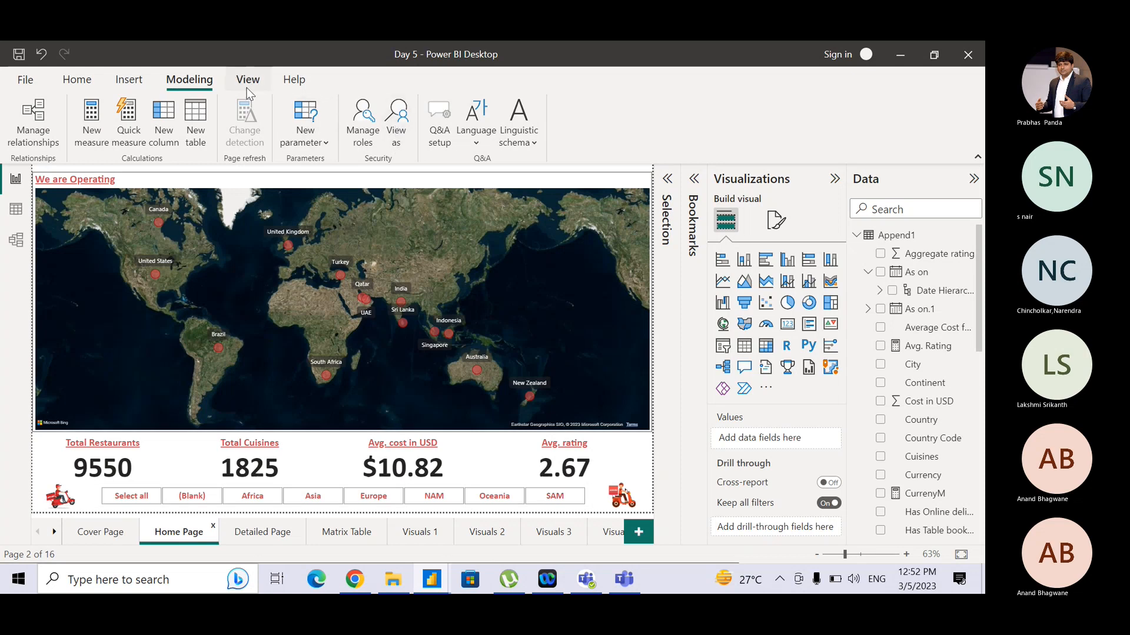
pyautogui.click(213, 86)
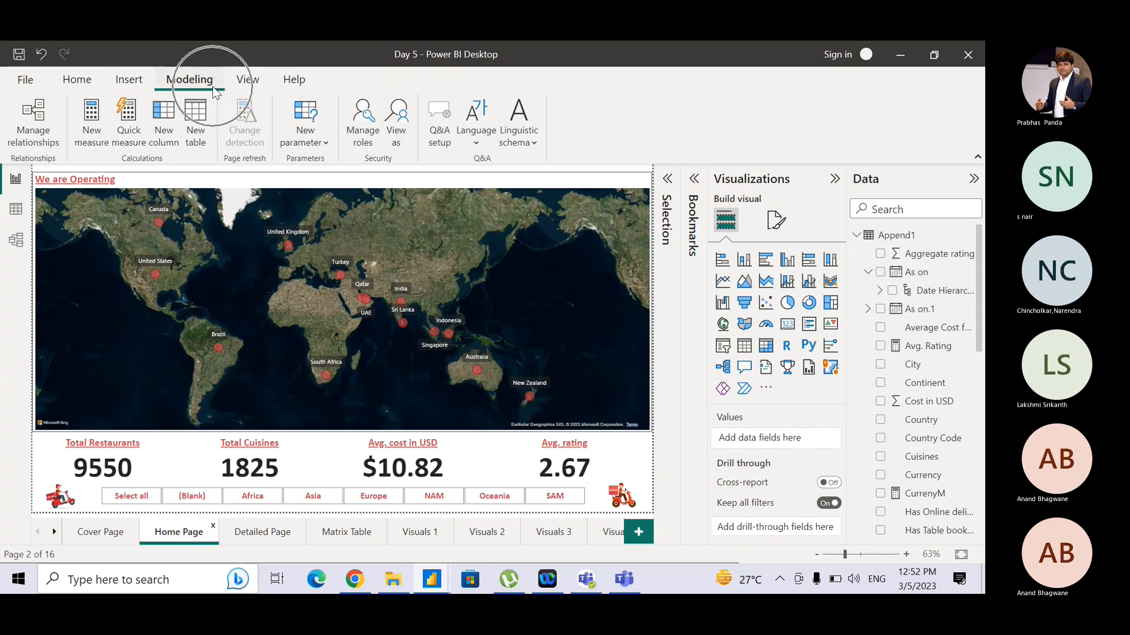
pyautogui.click(365, 137)
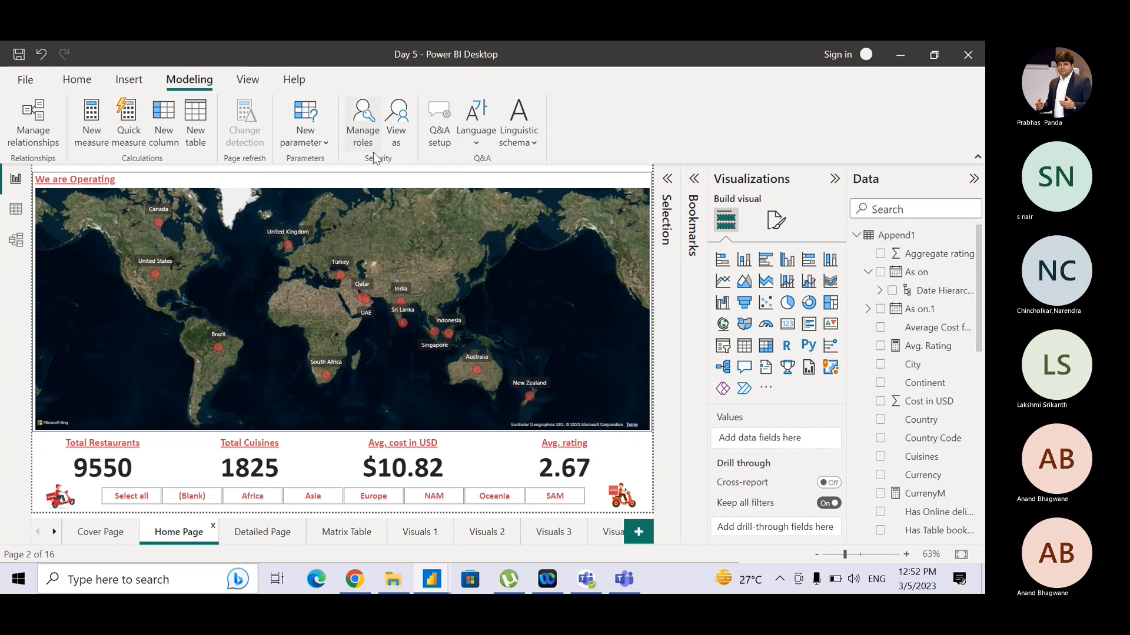
pyautogui.press('ctrl')
pyautogui.press('ctrl')
pyautogui.click(372, 132)
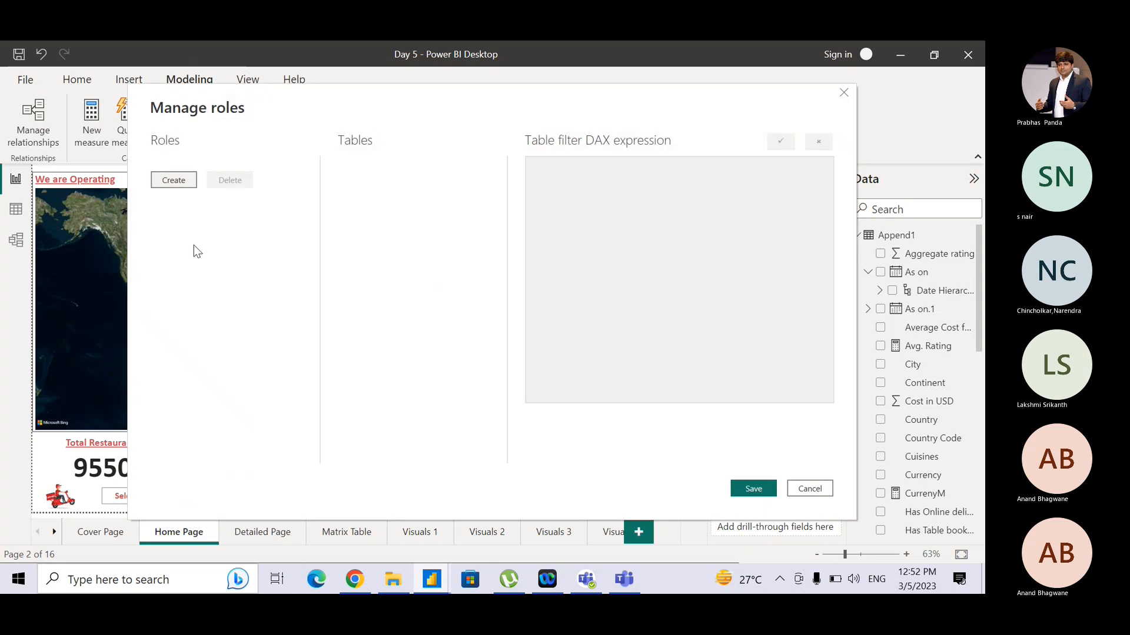
pyautogui.click(188, 181)
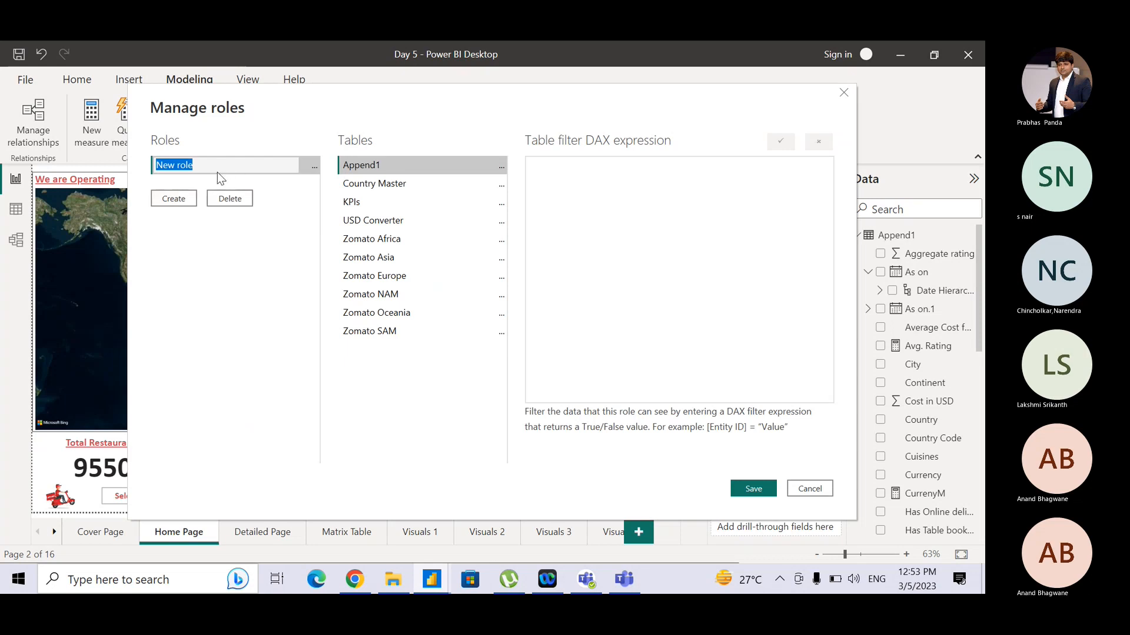
pyautogui.write('Asia')
pyautogui.press('Return')
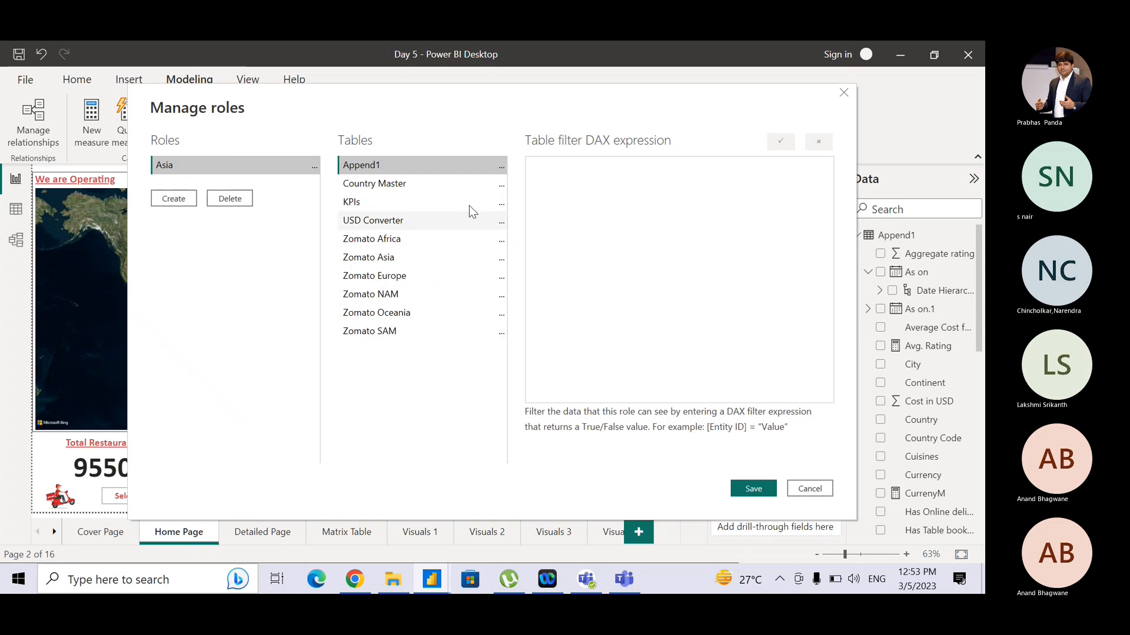
# - Give the Asia role a filter on the Append1 table: [Continent] = "Asia"
pyautogui.click(502, 168)
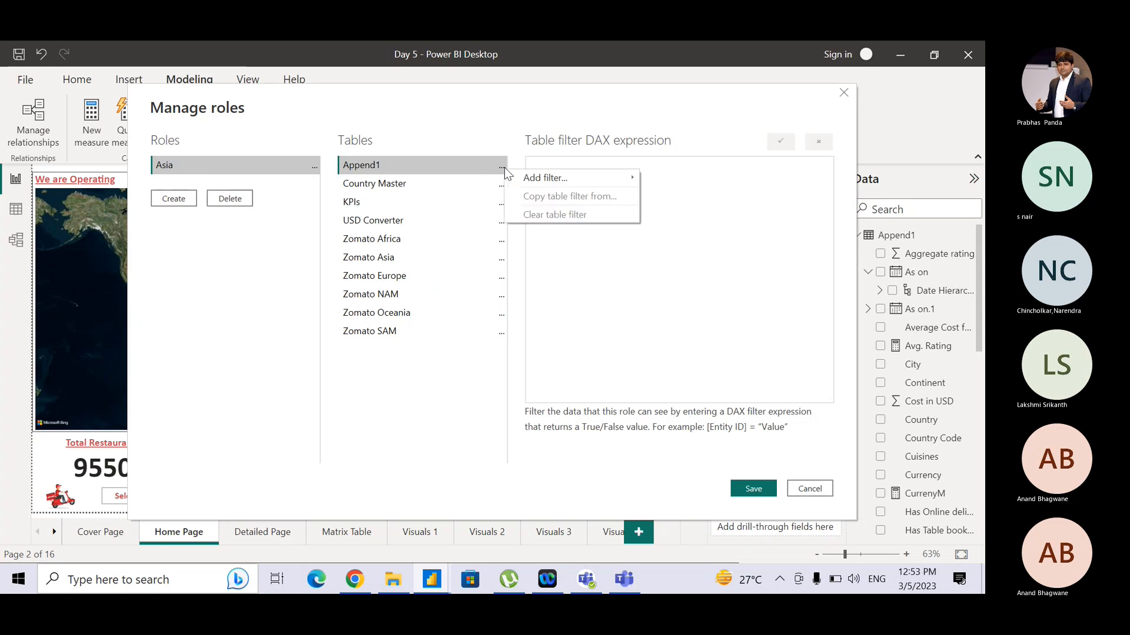
pyautogui.moveTo(539, 180)
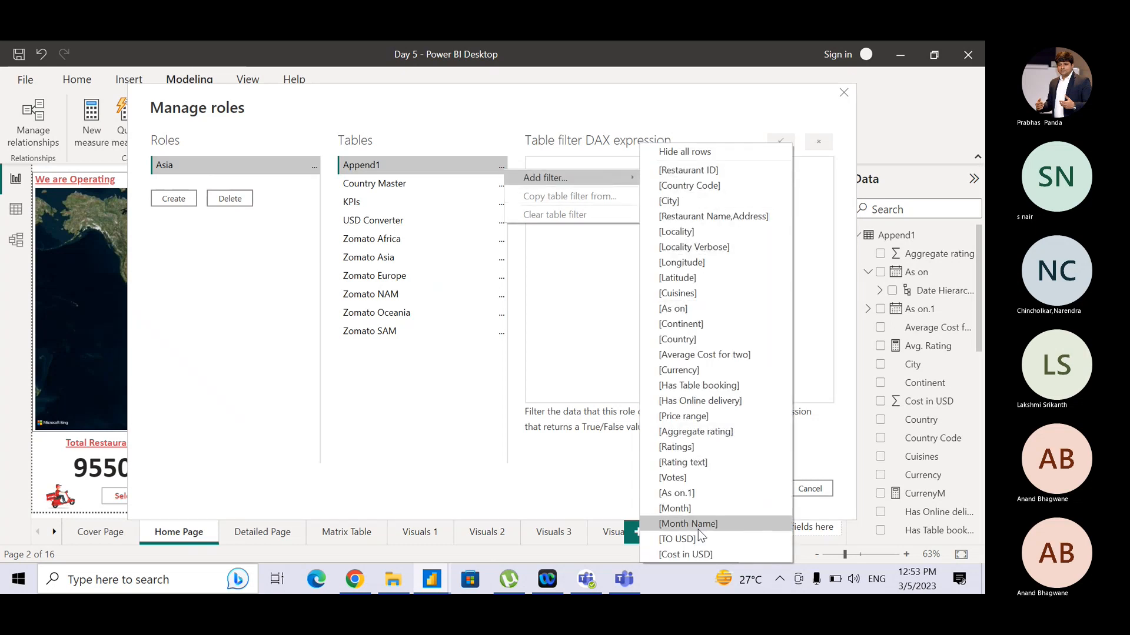
pyautogui.click(713, 324)
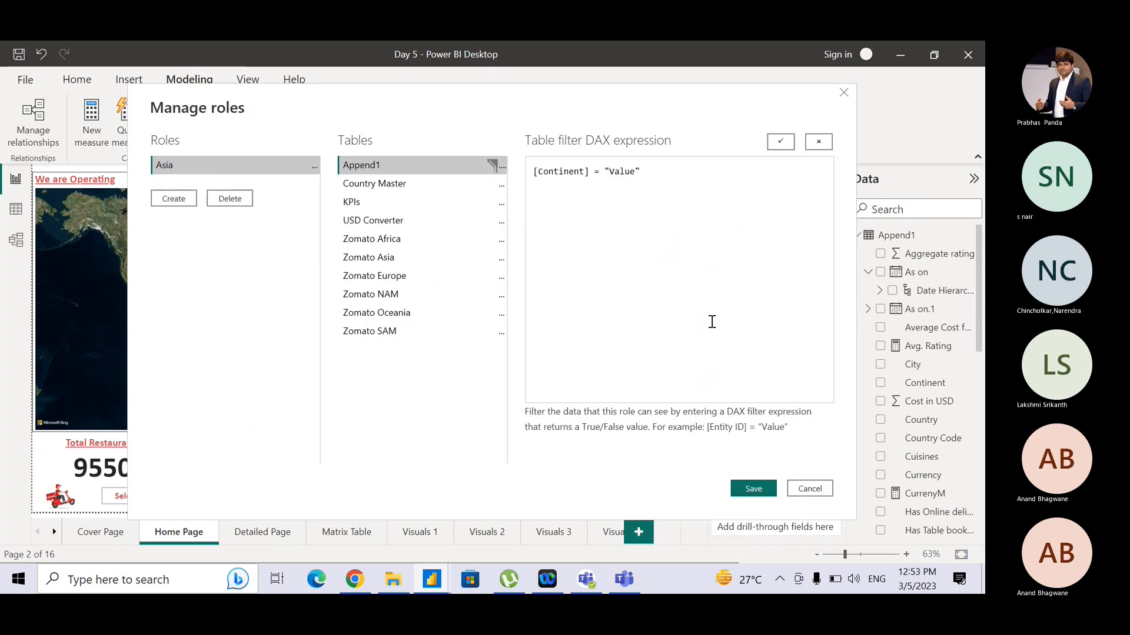
pyautogui.doubleClick(624, 170)
pyautogui.write('Asia')
pyautogui.moveTo(640, 171); pyautogui.dragTo(538, 171)
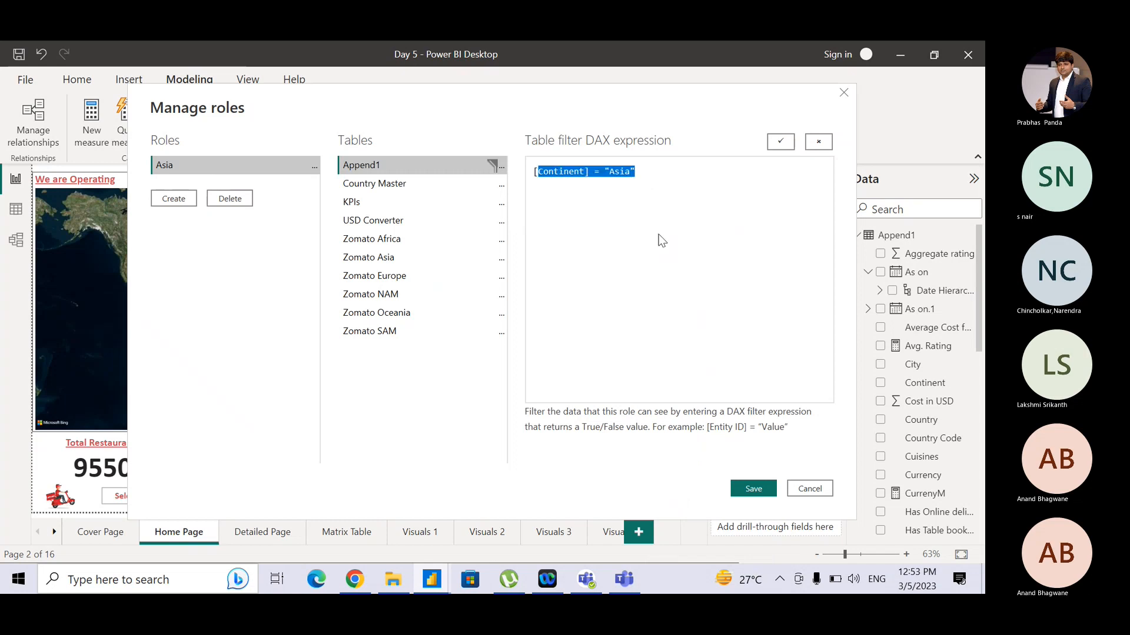
pyautogui.click(662, 240)
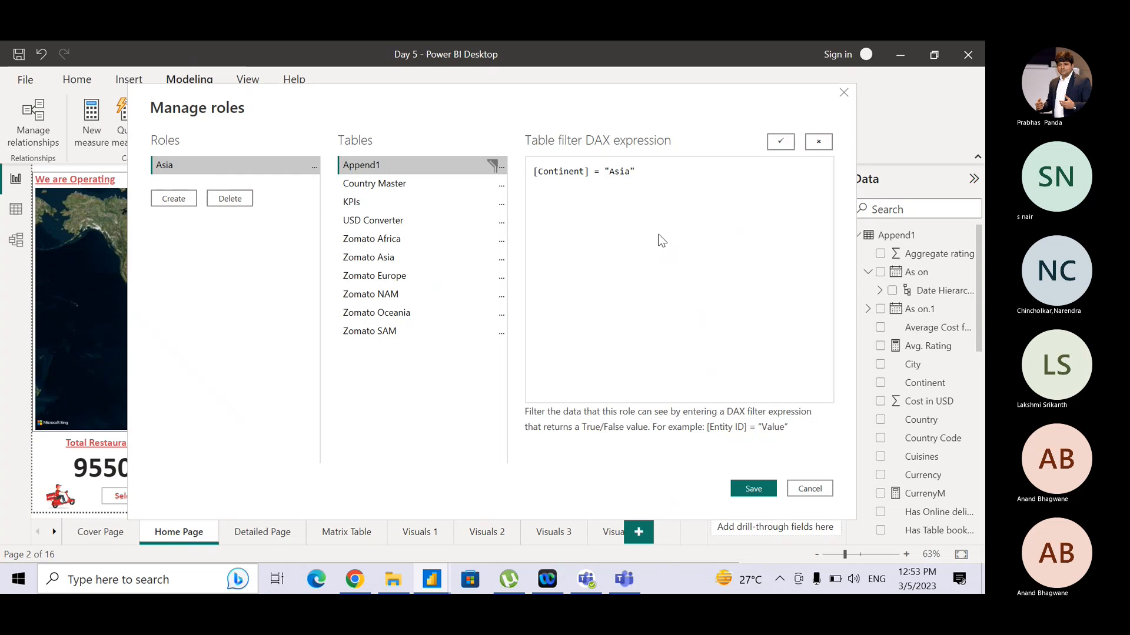
pyautogui.click(779, 143)
pyautogui.click(784, 142)
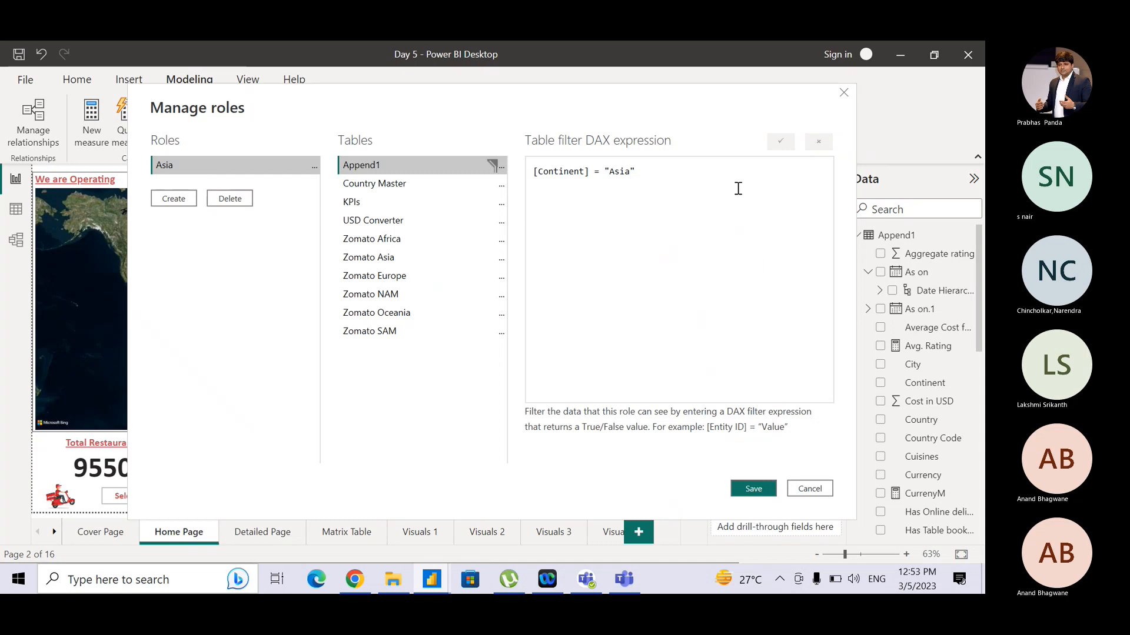
# - Create a second security role named Africa & Europe
pyautogui.click(191, 201)
pyautogui.click(192, 201)
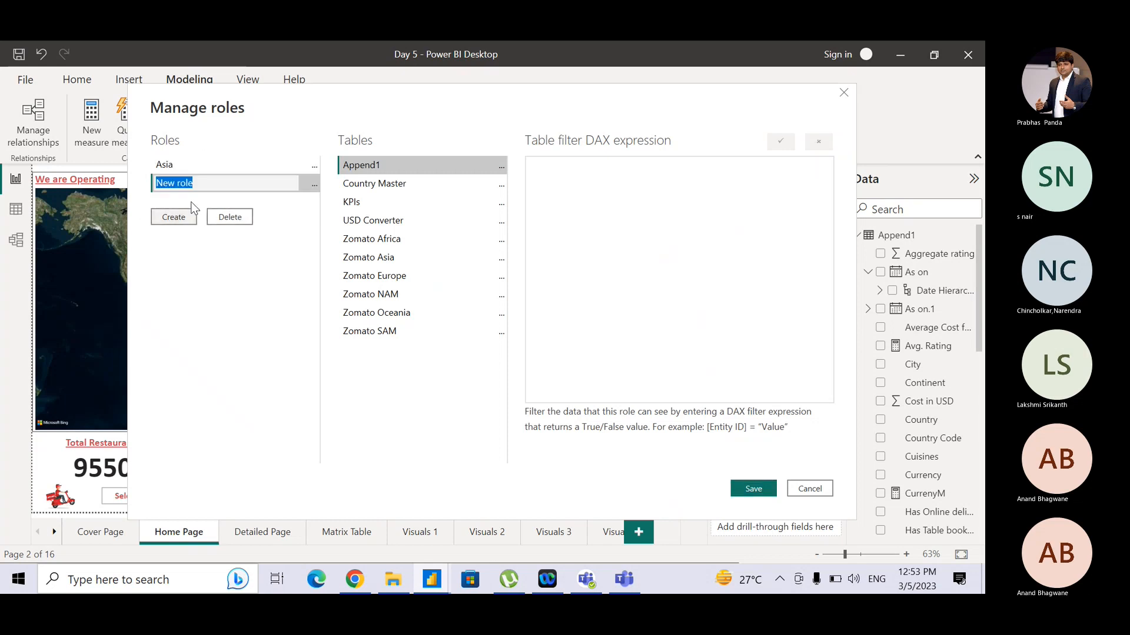
pyautogui.write('Africa & Europe')
pyautogui.click(180, 215)
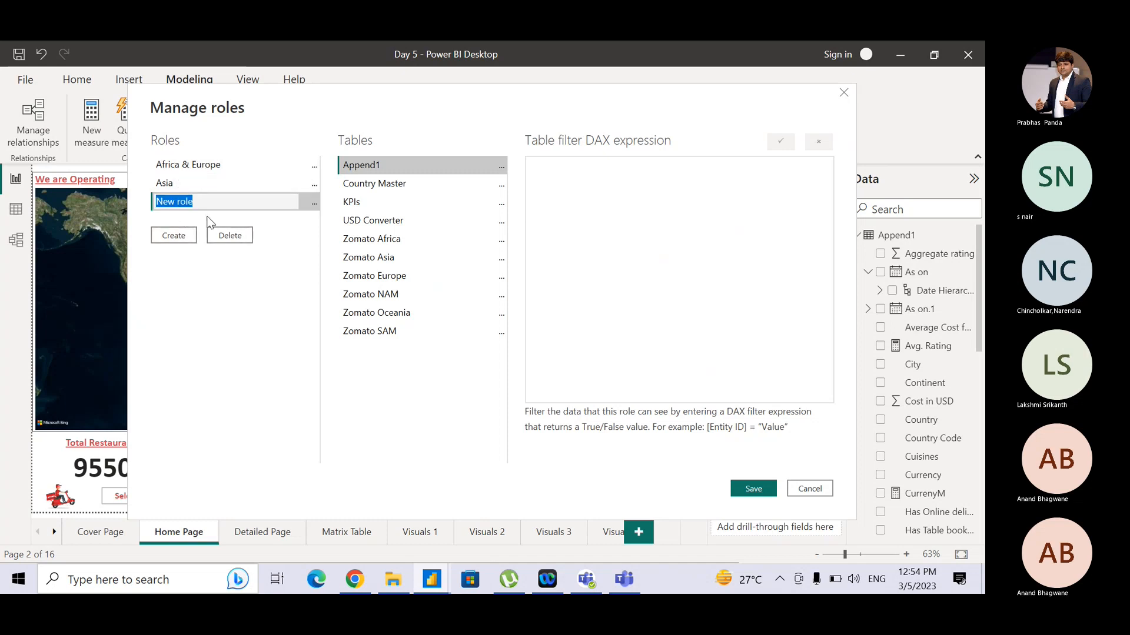
pyautogui.click(228, 236)
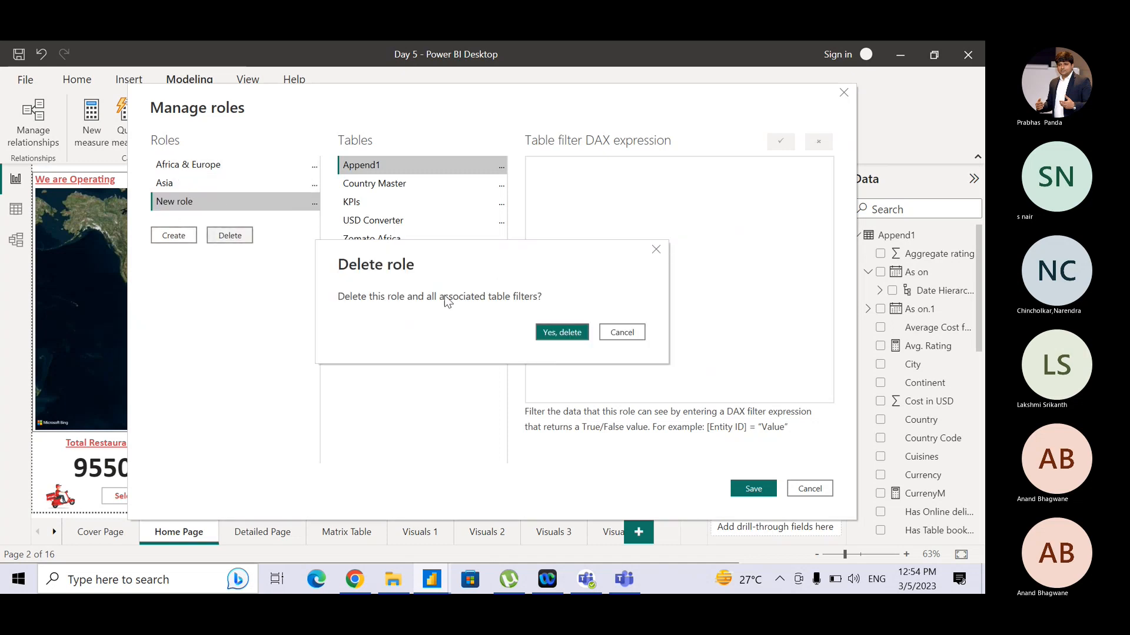
pyautogui.click(562, 333)
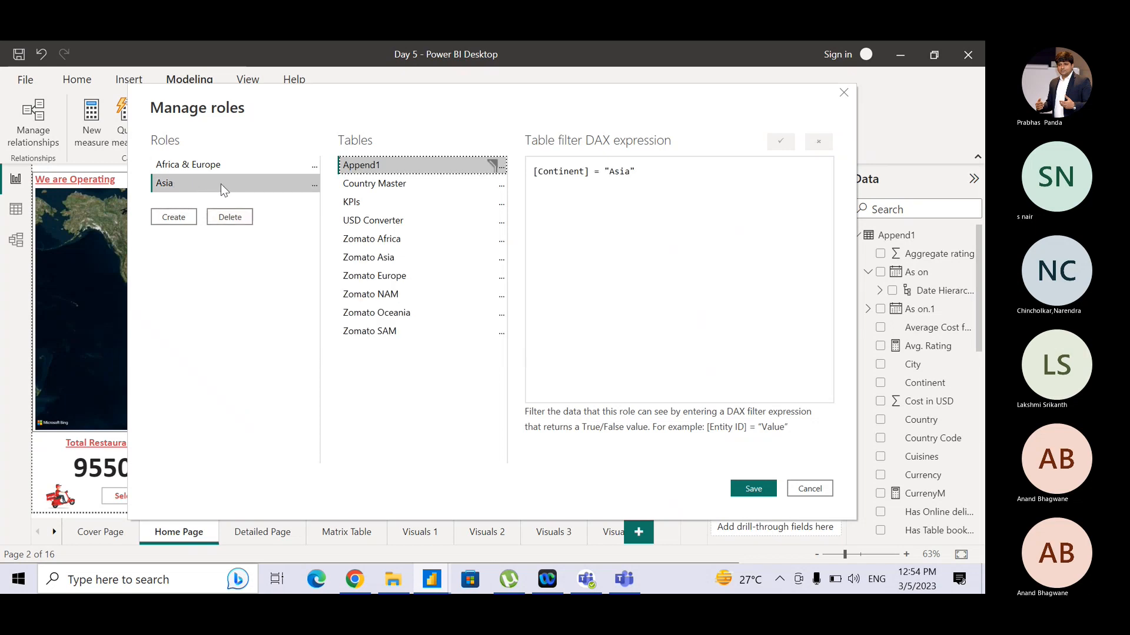
# - Add a filter for the Africa & Europe role on Append1's Continent column equal to "Africa"
pyautogui.click(247, 166)
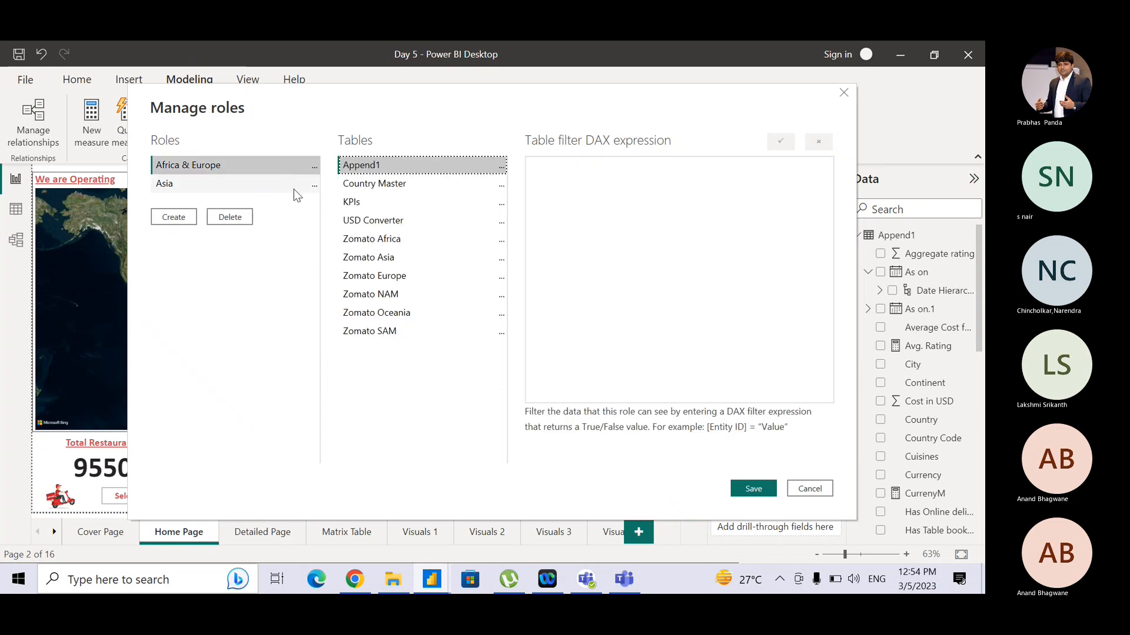
pyautogui.click(502, 169)
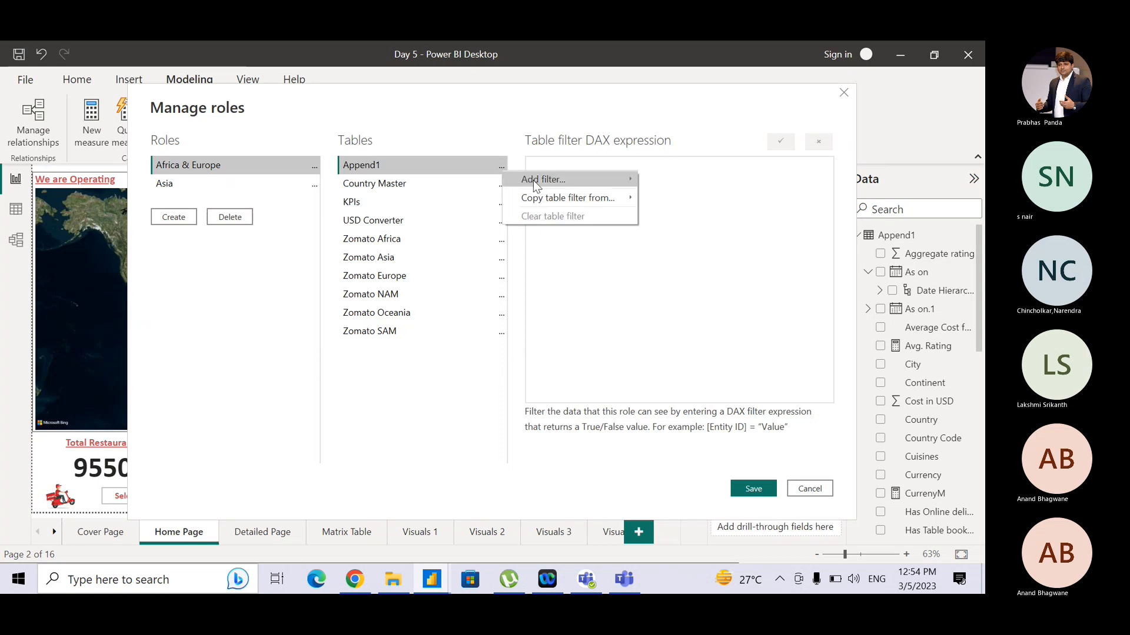
pyautogui.moveTo(534, 180)
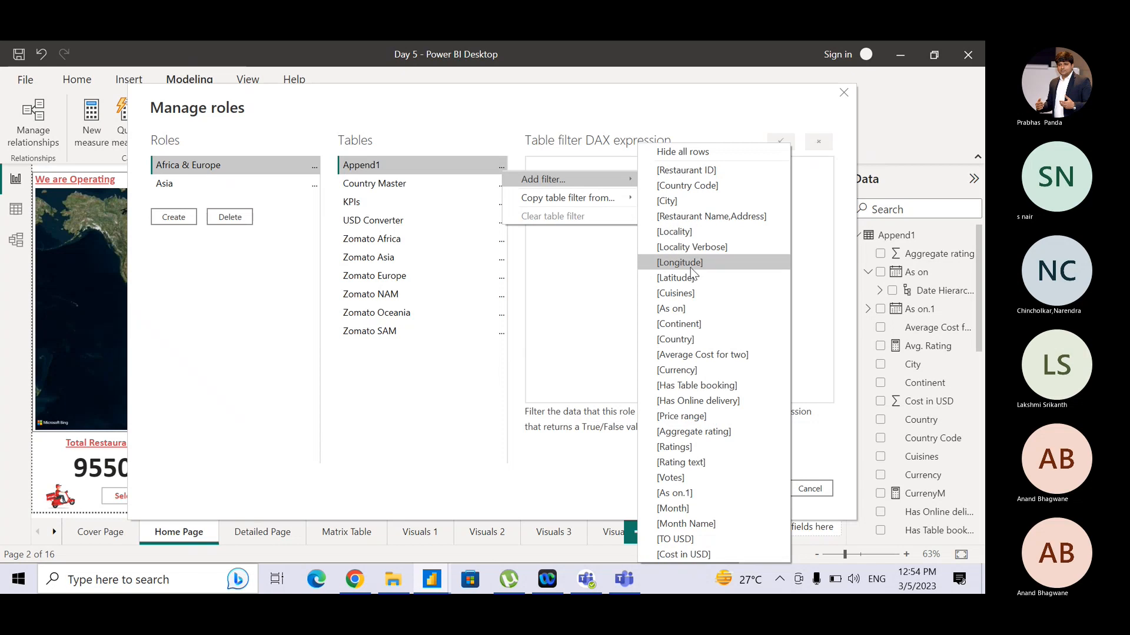
pyautogui.click(693, 324)
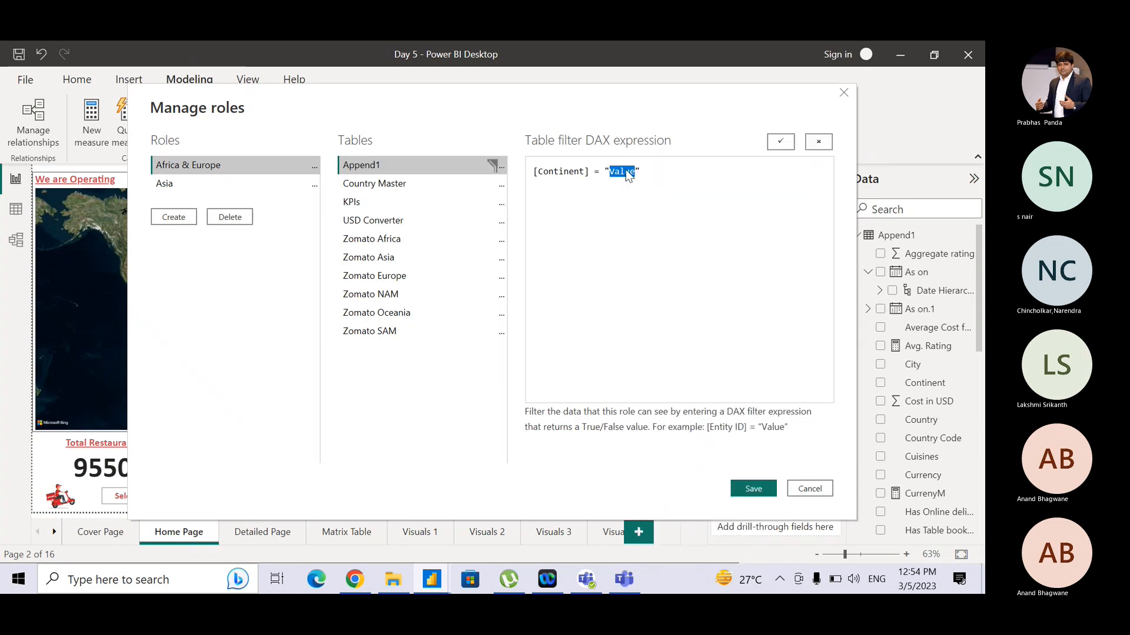
pyautogui.write('Africa')
# - Extend the Africa & Europe filter with || [Continent] = "Europe" and save the roles
pyautogui.press('Left')
pyautogui.hotkey('shift', 'Left')
pyautogui.hotkey('shift', 'Left')
pyautogui.hotkey('shift', 'Left')
pyautogui.hotkey('shift', 'Left')
pyautogui.hotkey('shift', 'Left')
pyautogui.hotkey('shift', 'Left')
pyautogui.hotkey('shift', 'Left')
pyautogui.hotkey('shift', 'Left')
pyautogui.hotkey('shift', 'Left')
pyautogui.hotkey('shift', 'Left')
pyautogui.hotkey('shift', 'Left')
pyautogui.hotkey('shift', 'Left')
pyautogui.hotkey('shift', 'Left')
pyautogui.hotkey('shift', 'Left')
pyautogui.hotkey('shift', 'Left')
pyautogui.hotkey('shift', 'Left')
pyautogui.hotkey('shift', 'Left')
pyautogui.hotkey('shift', 'Left')
pyautogui.hotkey('ctrl', 'c')
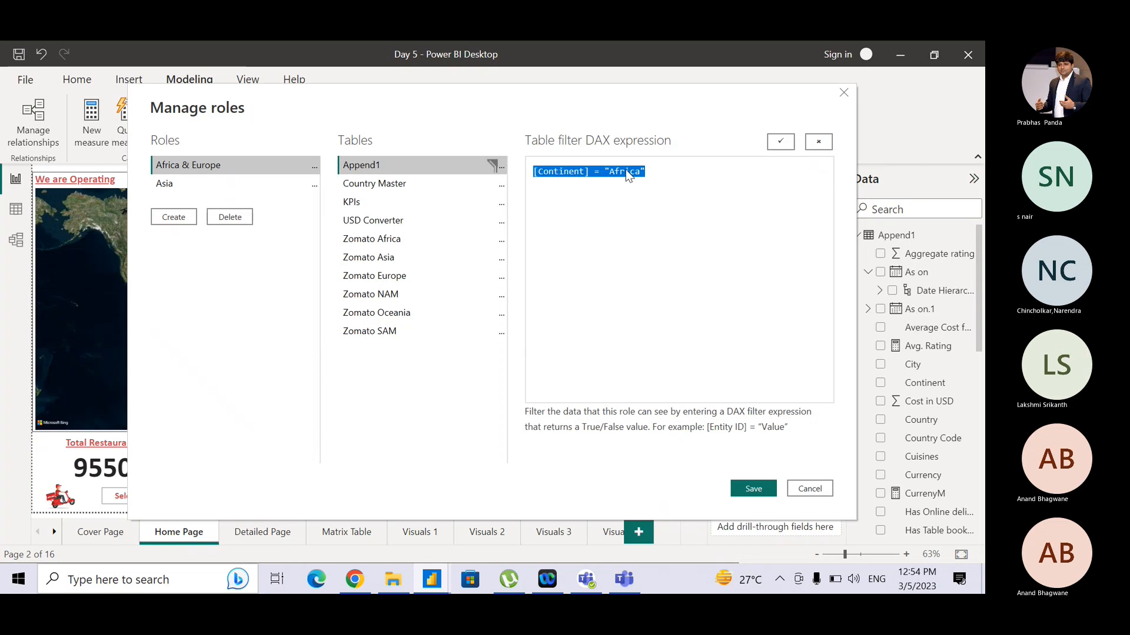
pyautogui.press('End')
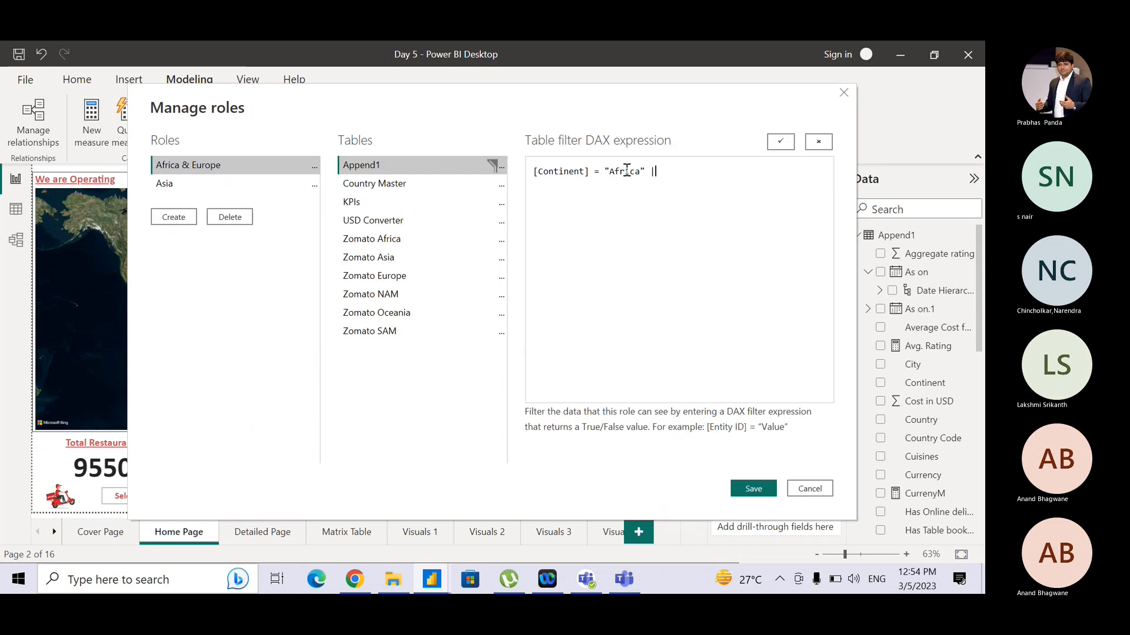
pyautogui.write('||')
pyautogui.click(658, 183)
pyautogui.hotkey('ctrl', 'v')
pyautogui.doubleClick(763, 172)
pyautogui.write('Europe')
pyautogui.click(753, 490)
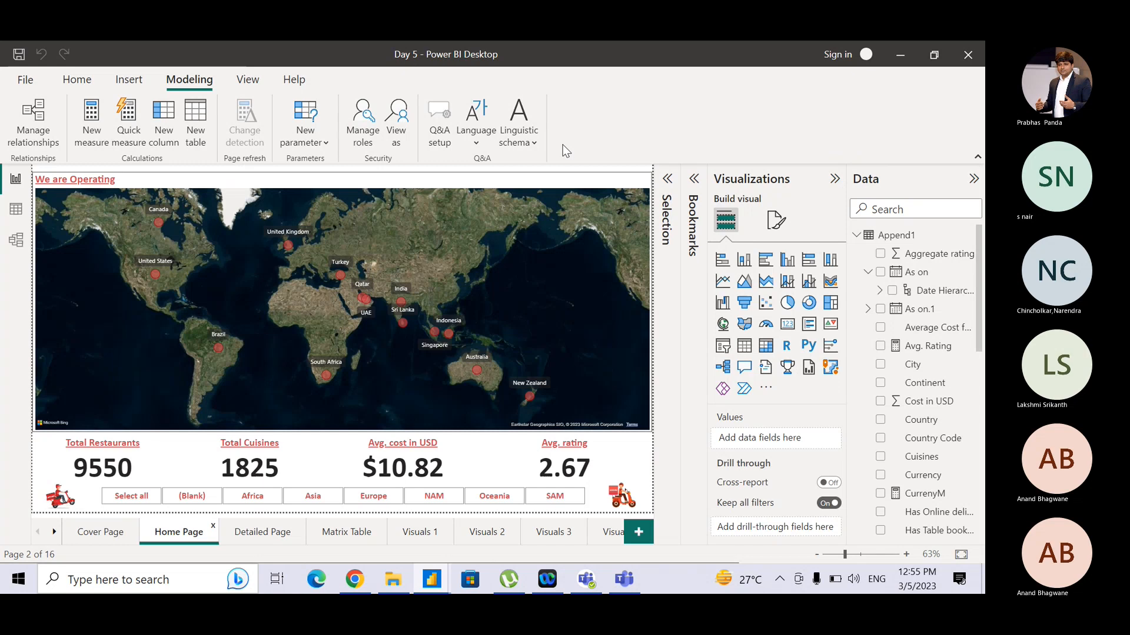
# - View the report as the Asia role
pyautogui.click(367, 141)
pyautogui.click(405, 127)
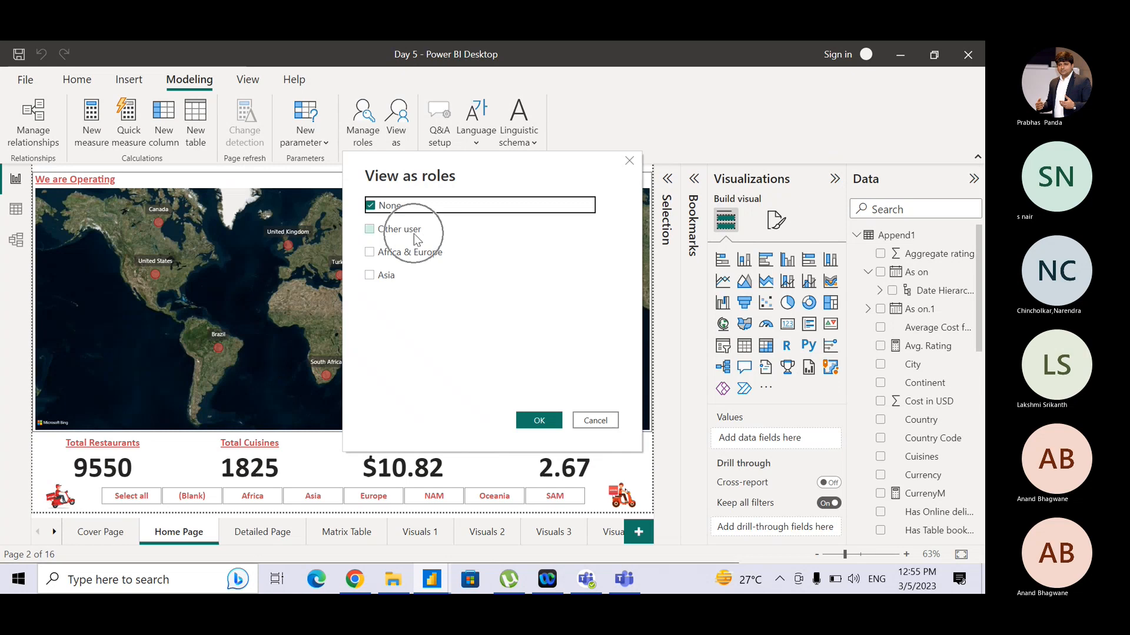
pyautogui.click(388, 281)
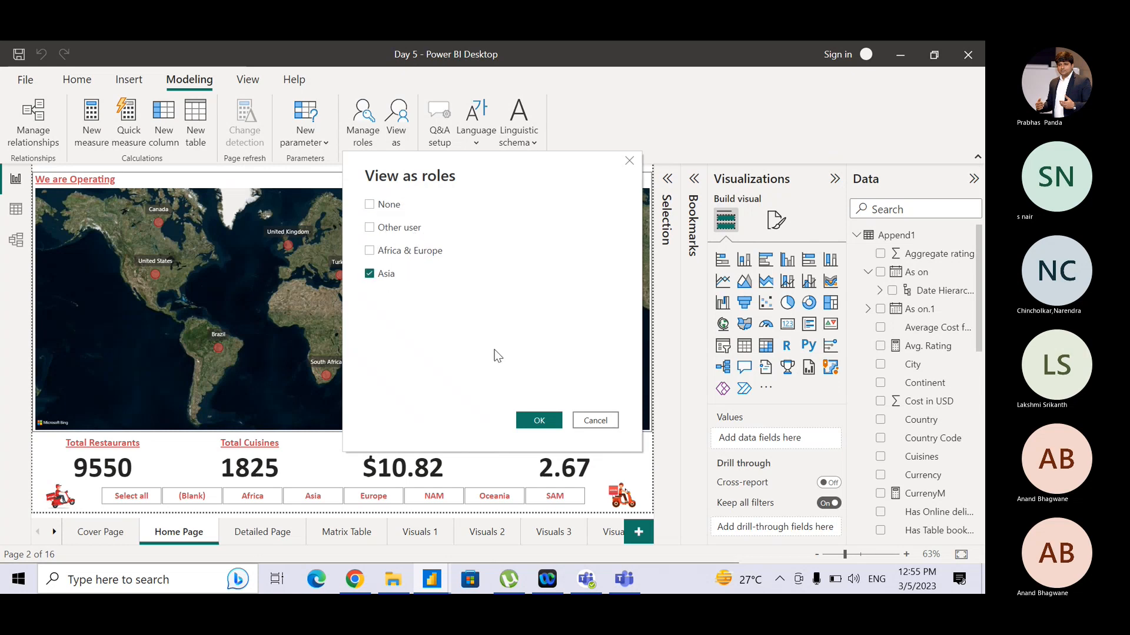
pyautogui.click(538, 421)
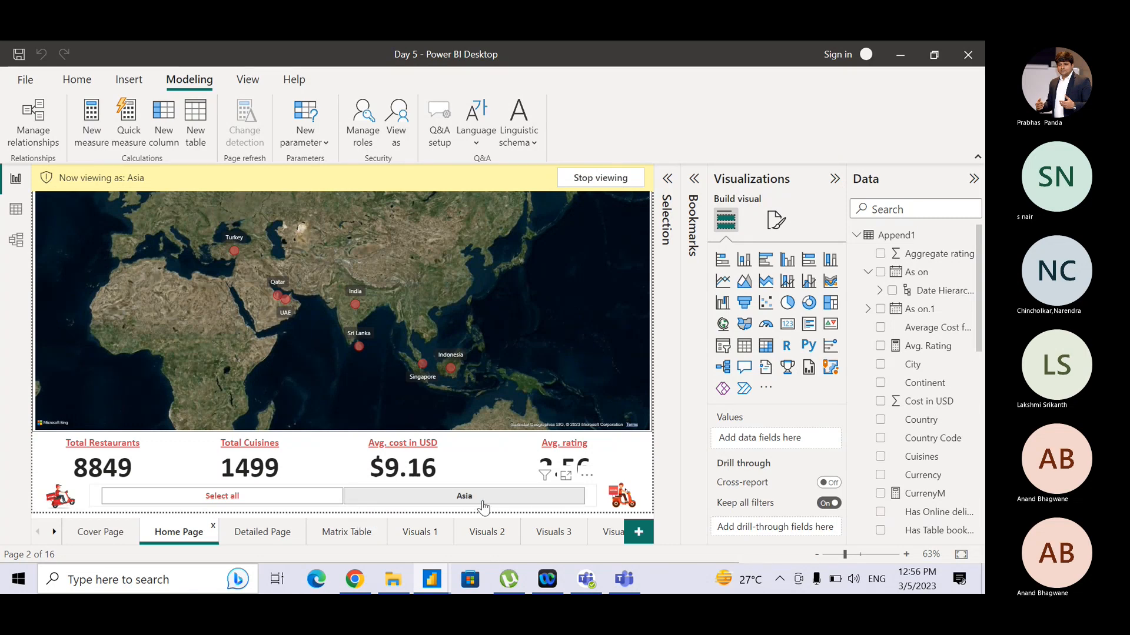
# - Browse the Detailed Page and other report pages while viewing as the Asia role
pyautogui.click(272, 538)
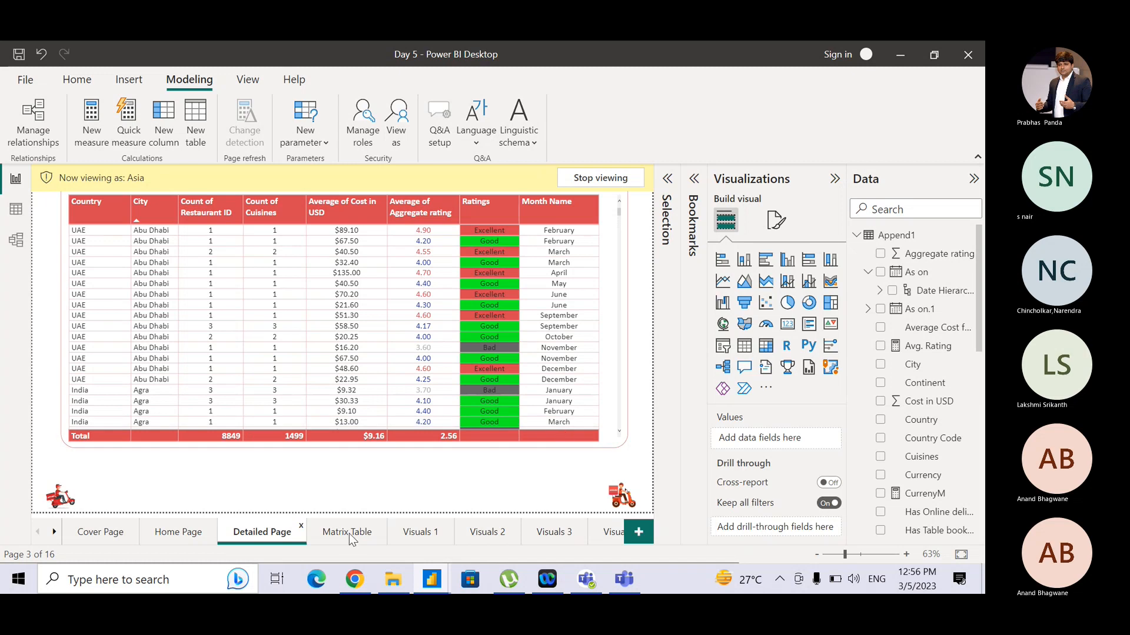
pyautogui.click(54, 533)
pyautogui.click(54, 533)
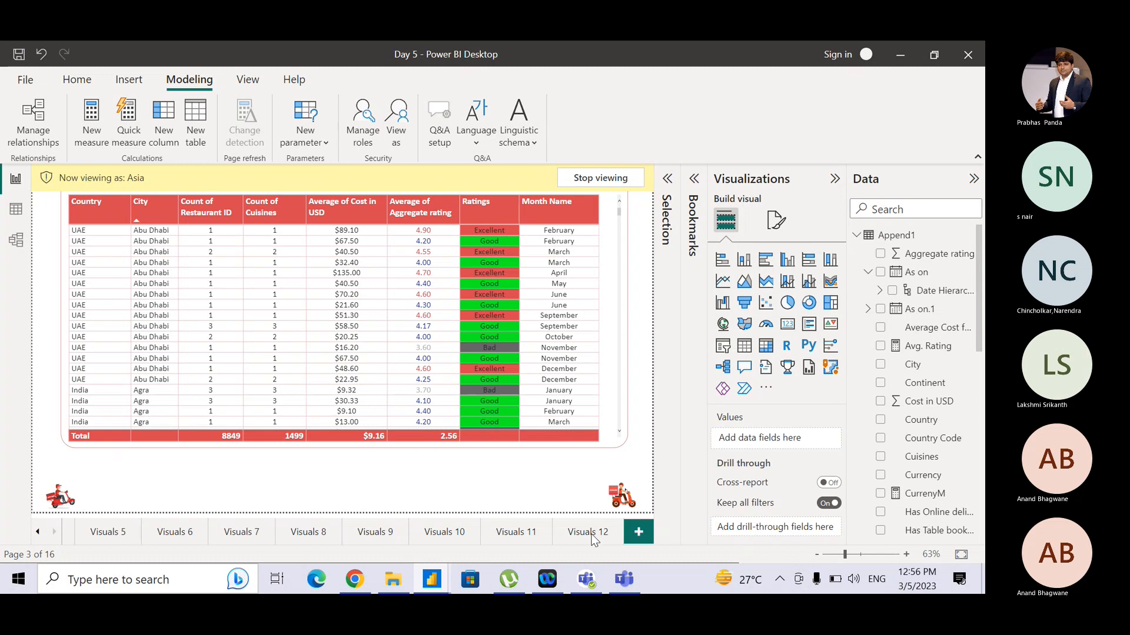
pyautogui.click(529, 533)
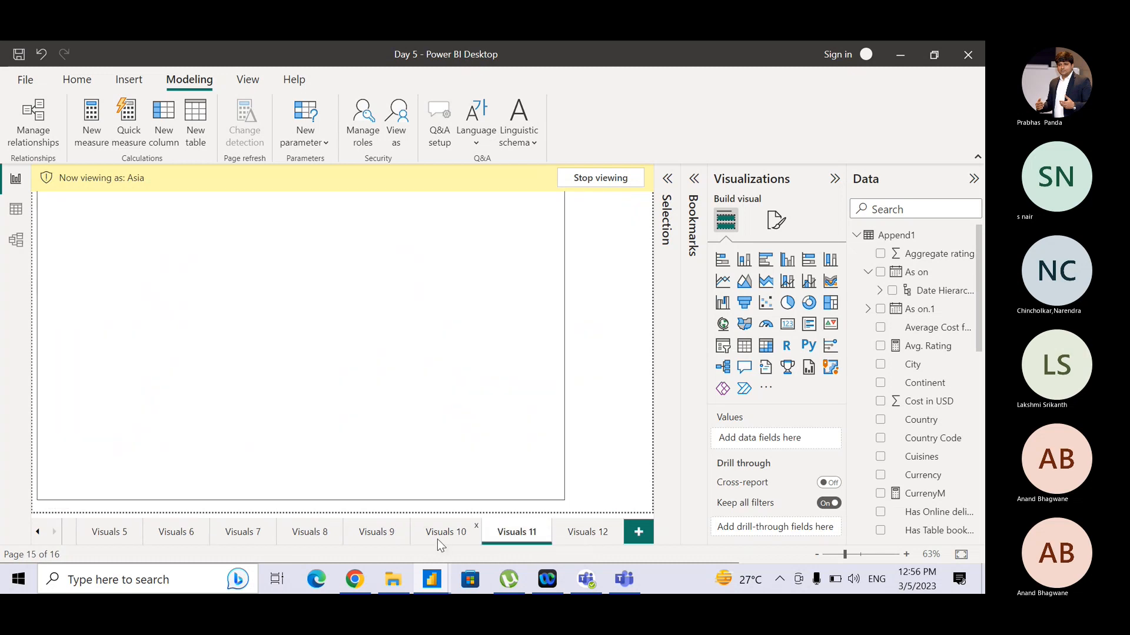
# - Go to the Visuals 9 page and switch the role view from Asia to the Africa & Europe role
pyautogui.click(437, 539)
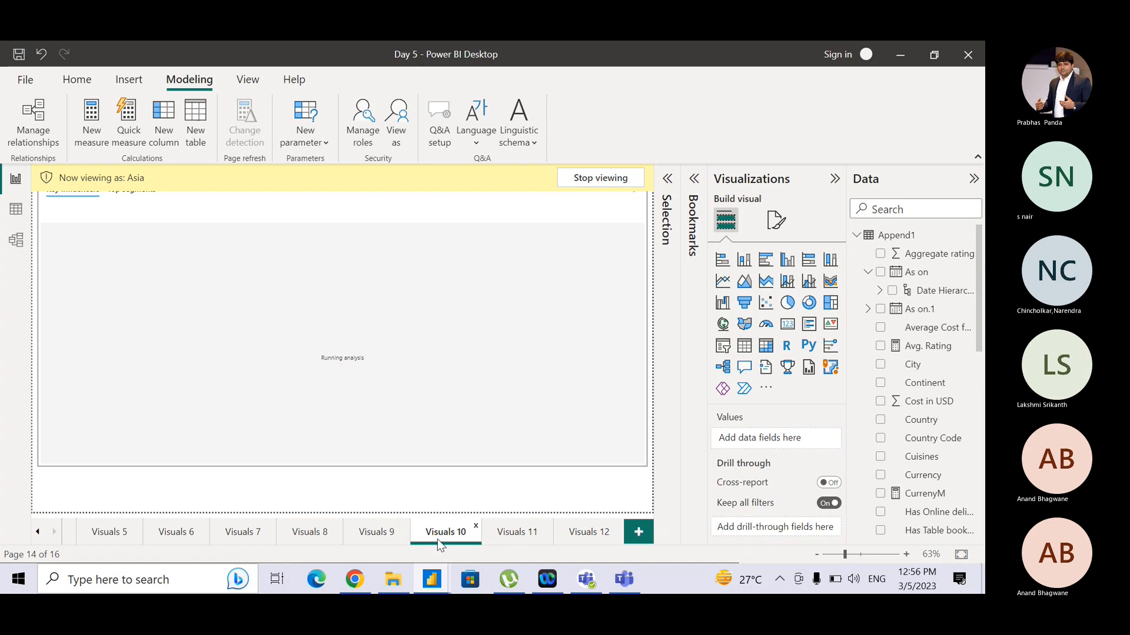
pyautogui.click(380, 539)
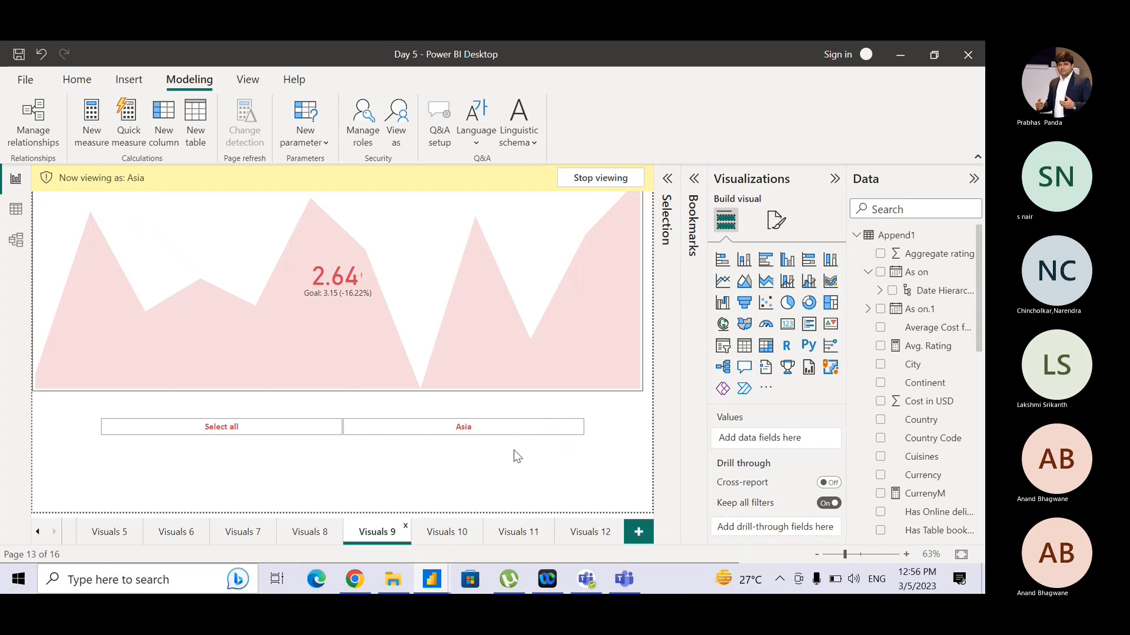
pyautogui.click(398, 136)
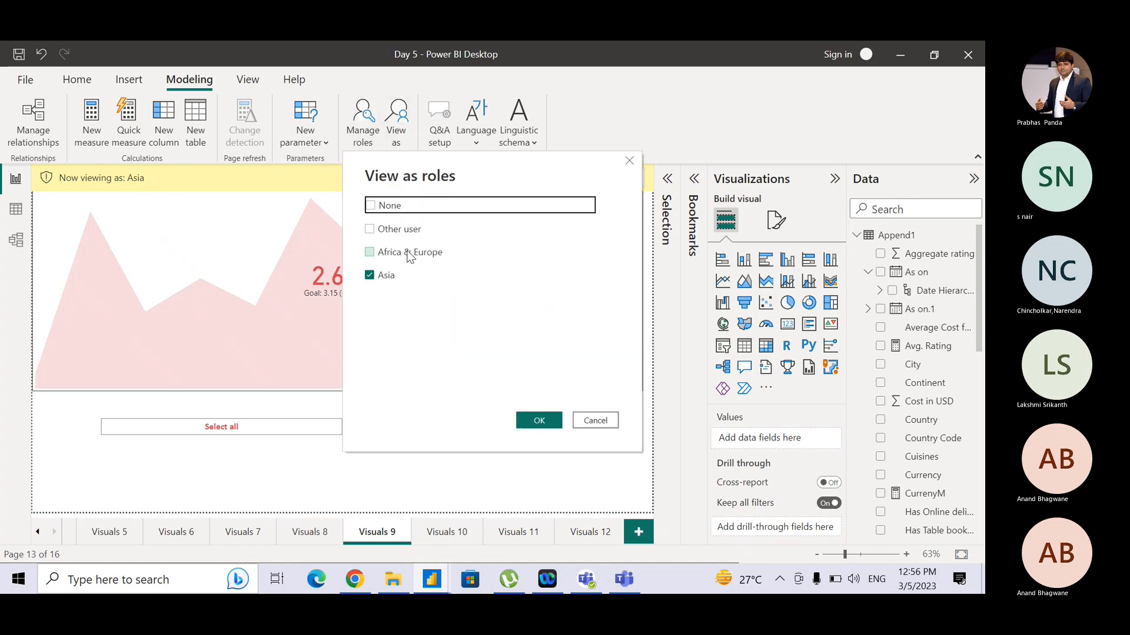
pyautogui.click(410, 257)
pyautogui.click(385, 272)
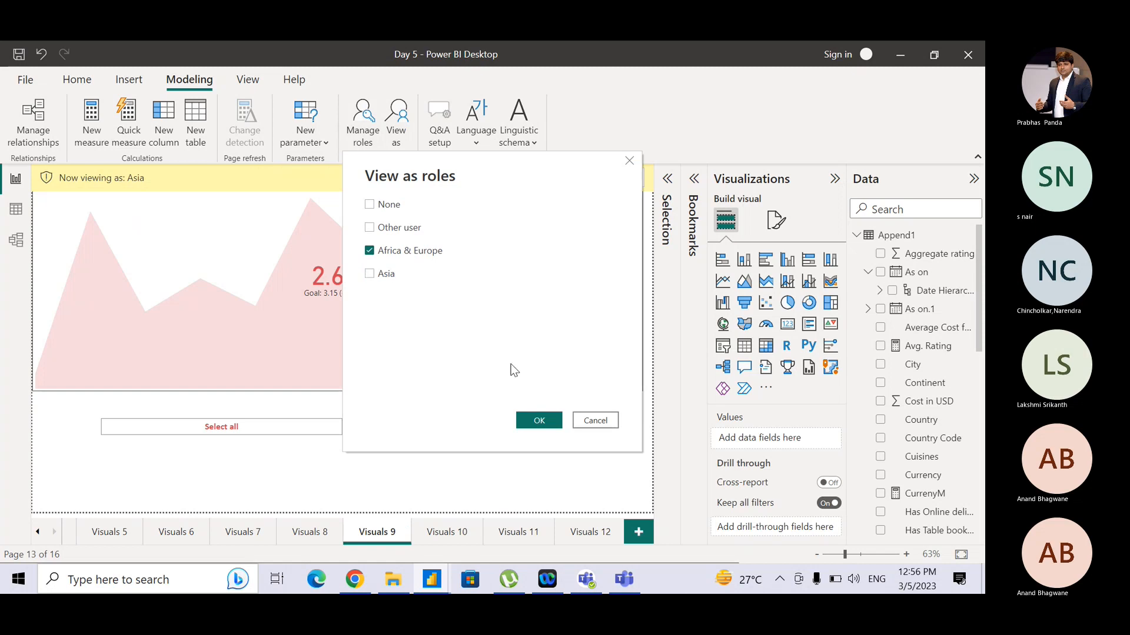
pyautogui.click(537, 421)
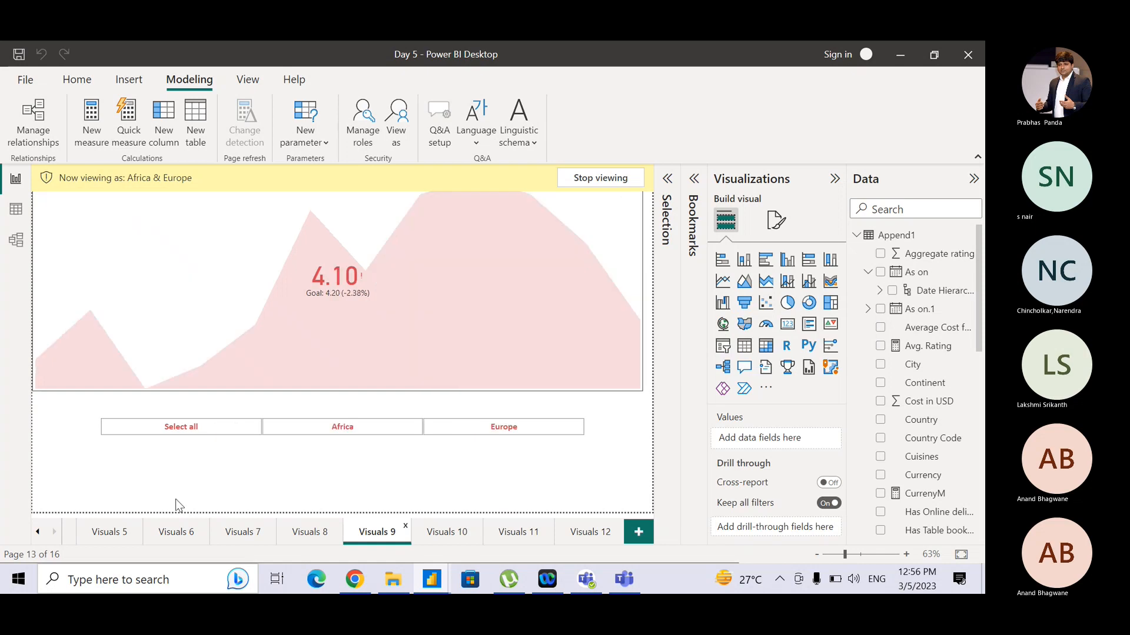
# - Check the Home Page as the Africa & Europe role, then stop viewing as a role
pyautogui.click(38, 532)
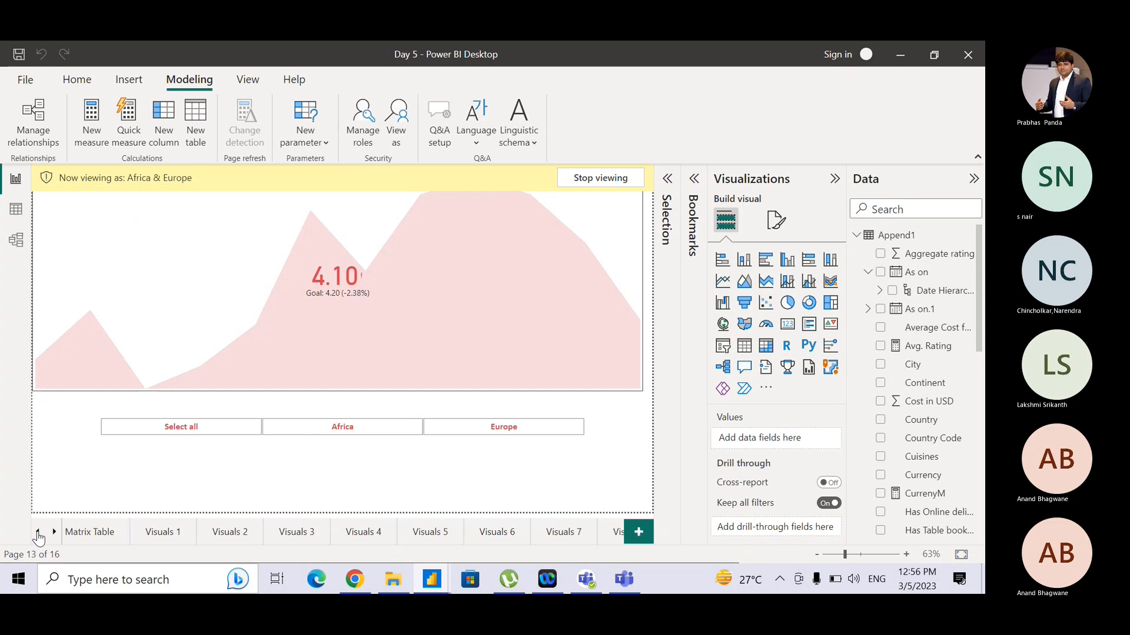
pyautogui.click(38, 532)
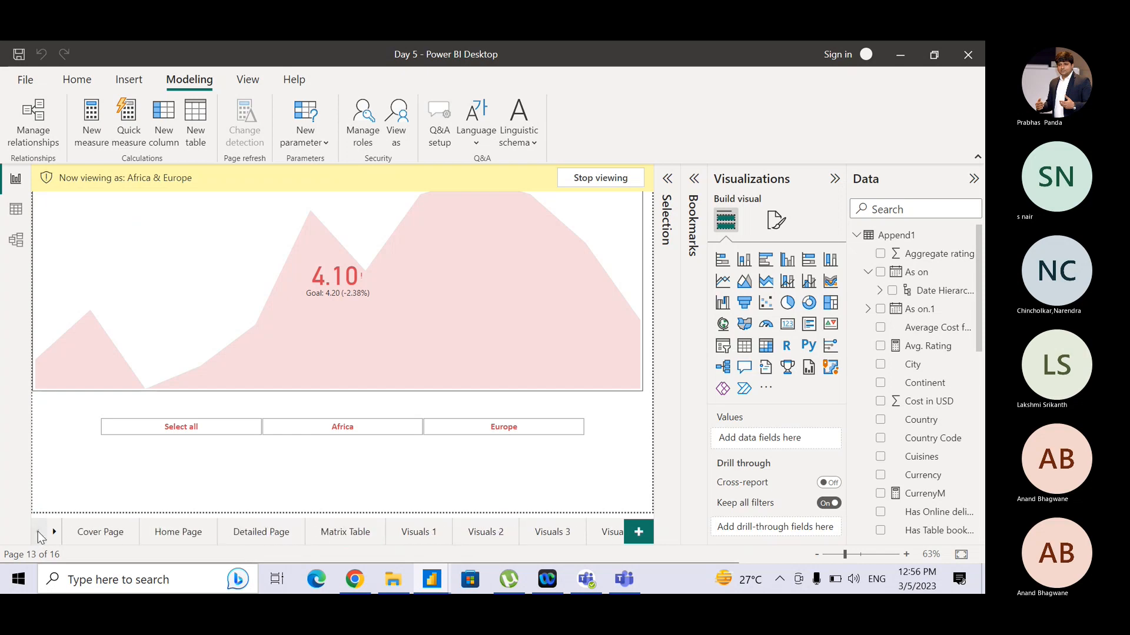
pyautogui.click(186, 532)
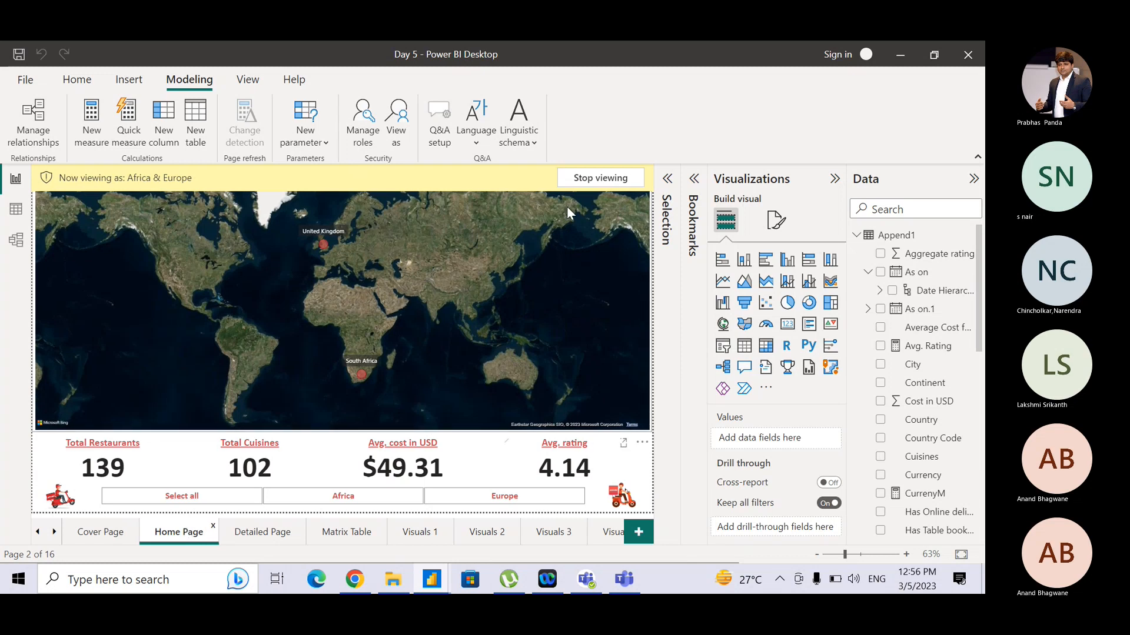
pyautogui.click(599, 178)
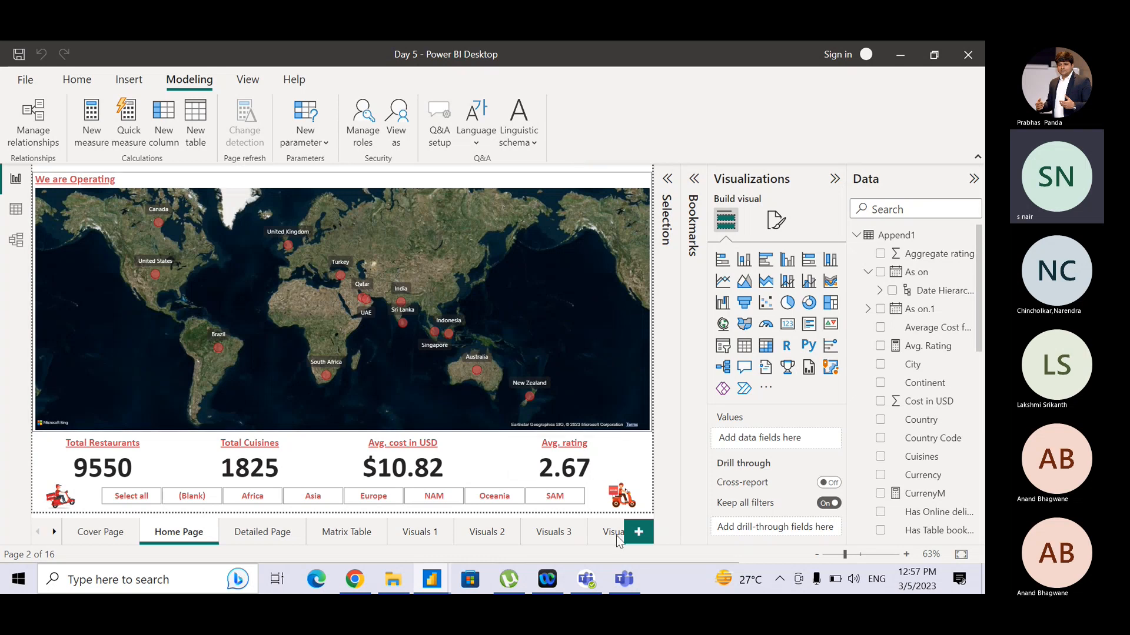
pyautogui.click(626, 580)
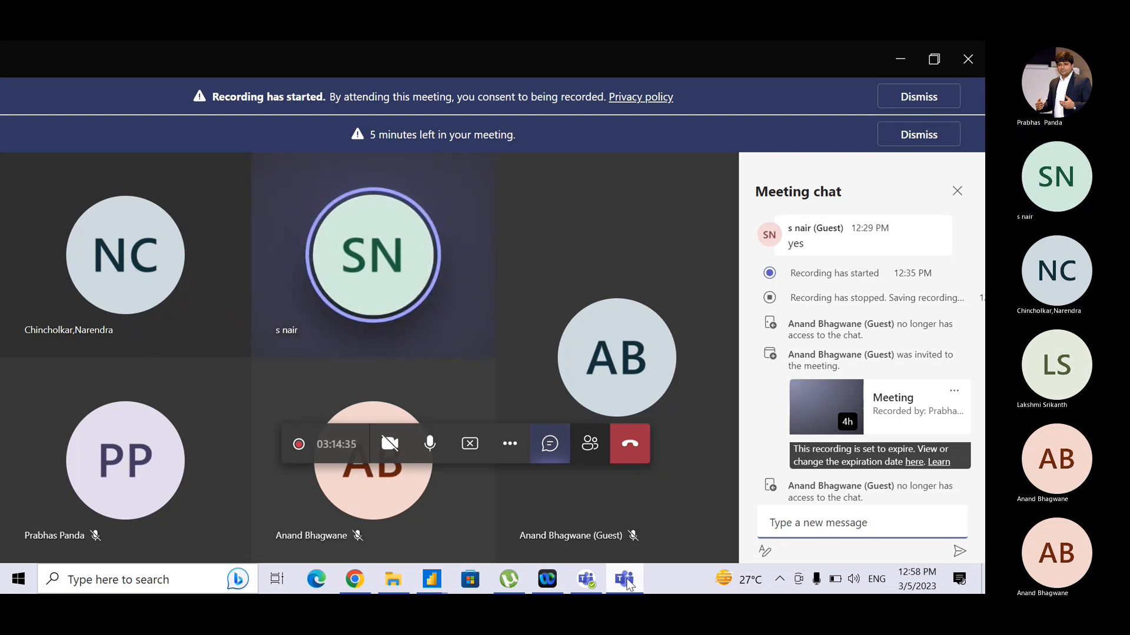
pyautogui.click(470, 443)
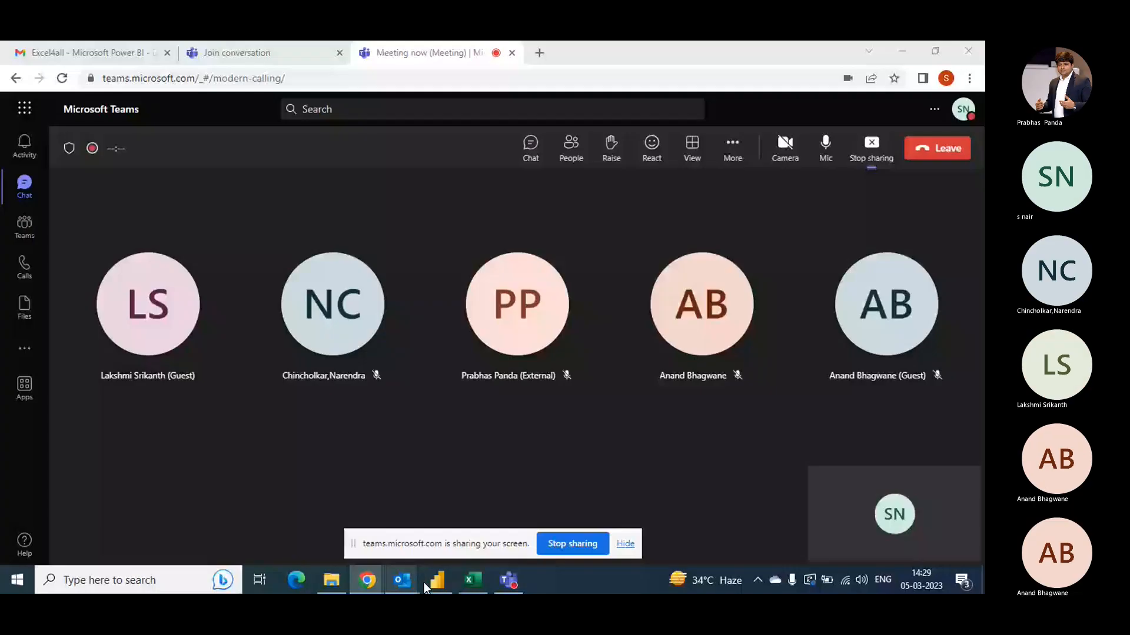
pyautogui.click(426, 581)
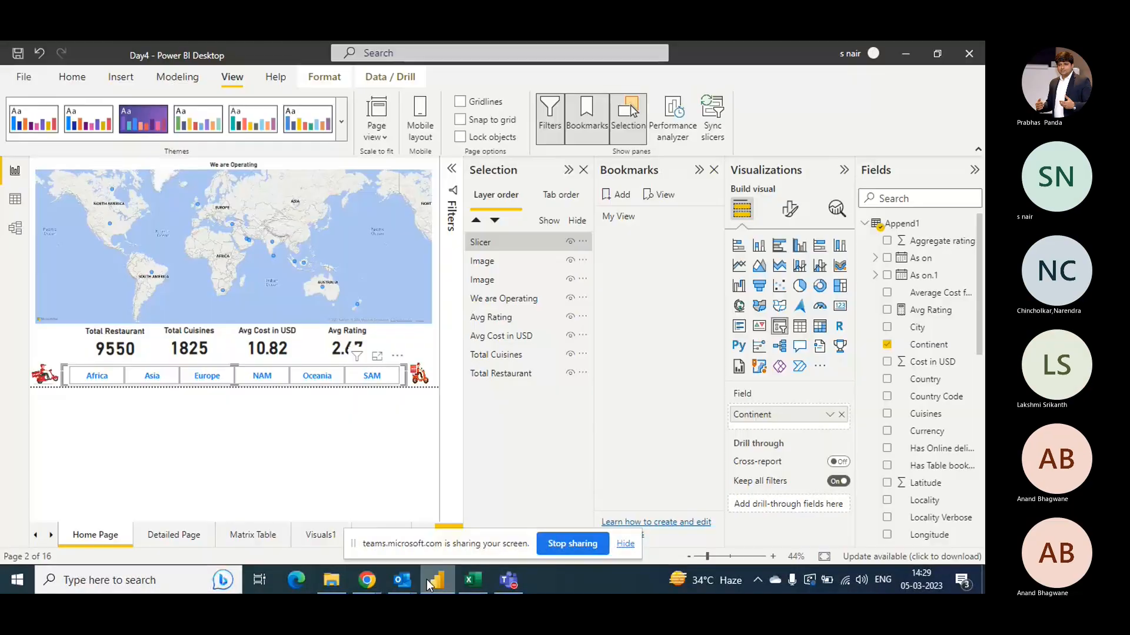
# - Deselect the slicer and close the Selection and Bookmarks panes
pyautogui.click(370, 481)
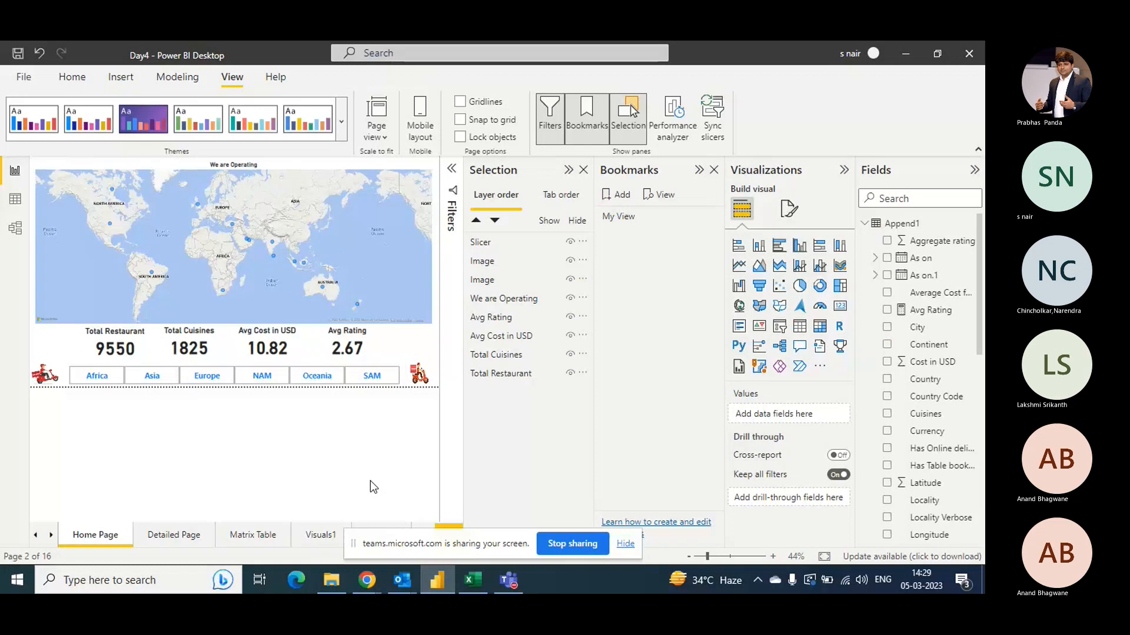
pyautogui.click(584, 170)
pyautogui.click(713, 170)
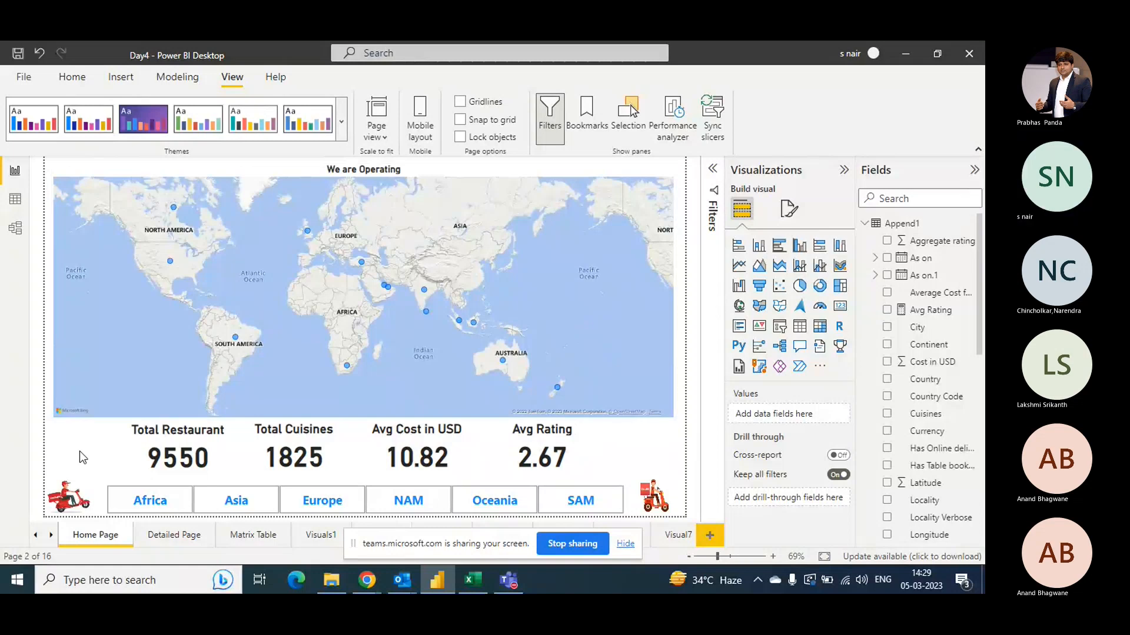
pyautogui.moveTo(353, 551); pyautogui.dragTo(495, 584)
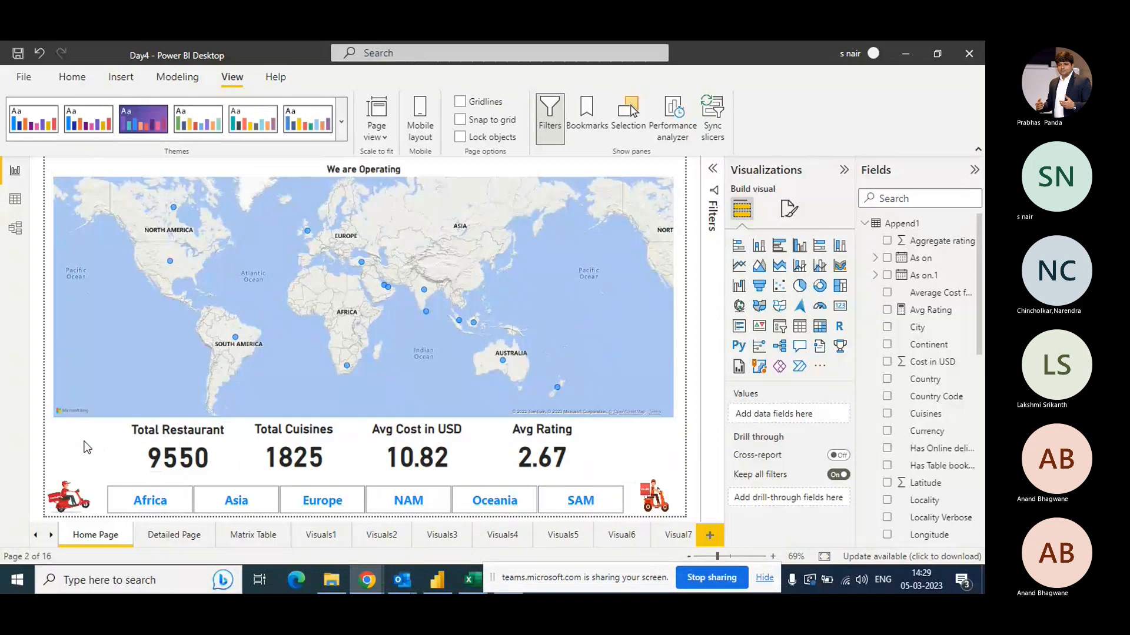
# - Save the report and publish it to My workspace
pyautogui.click(71, 78)
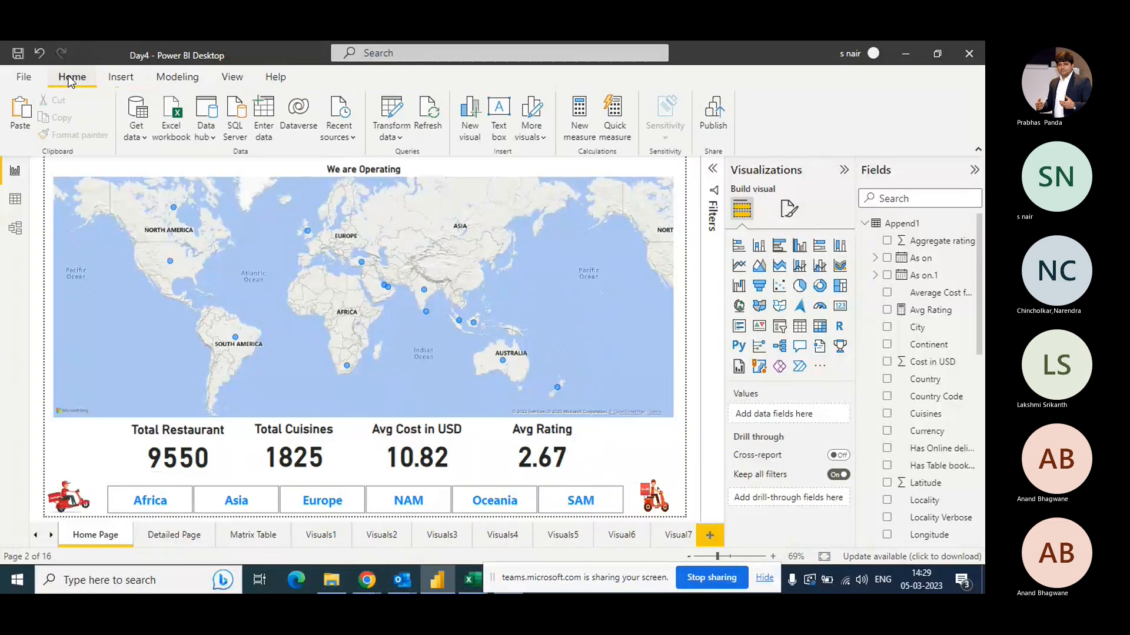
pyautogui.click(713, 118)
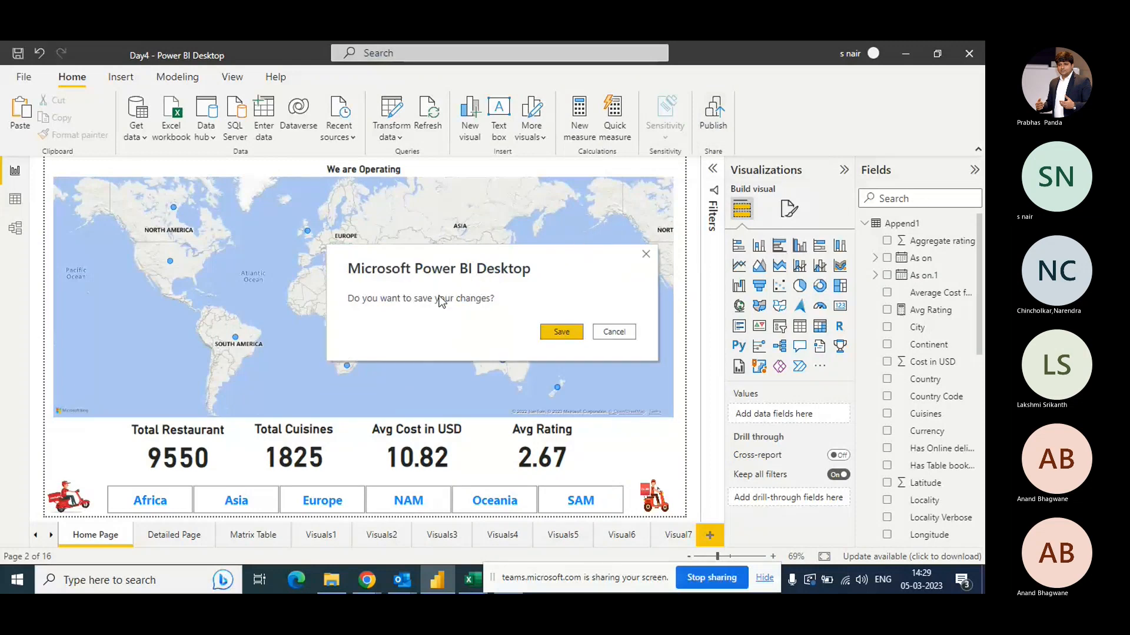
pyautogui.click(561, 332)
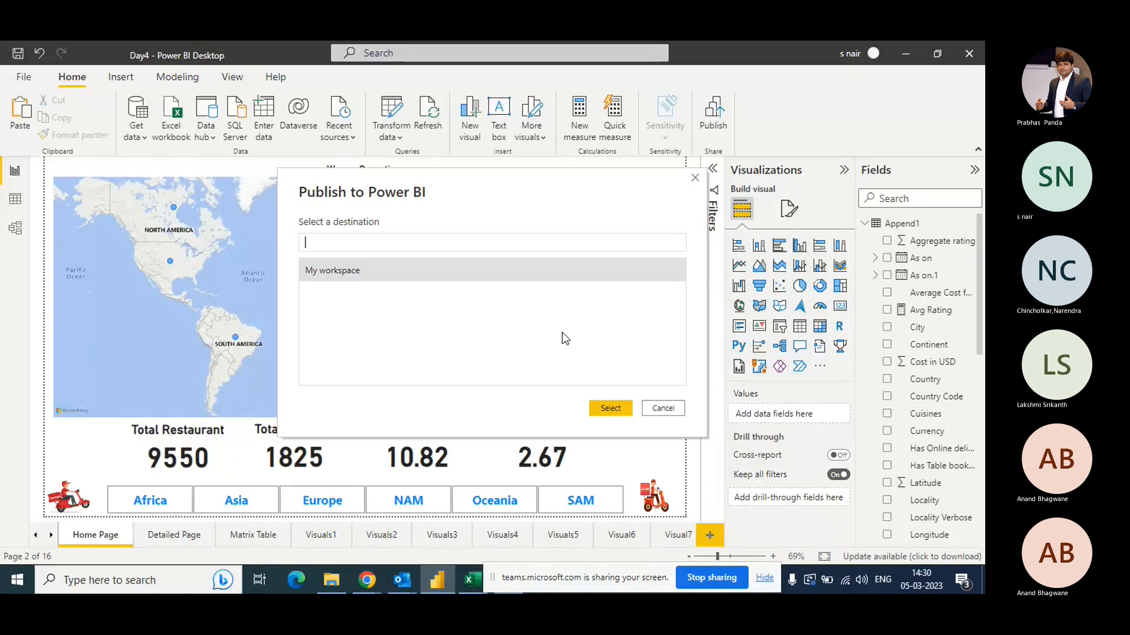
pyautogui.click(403, 267)
pyautogui.click(617, 411)
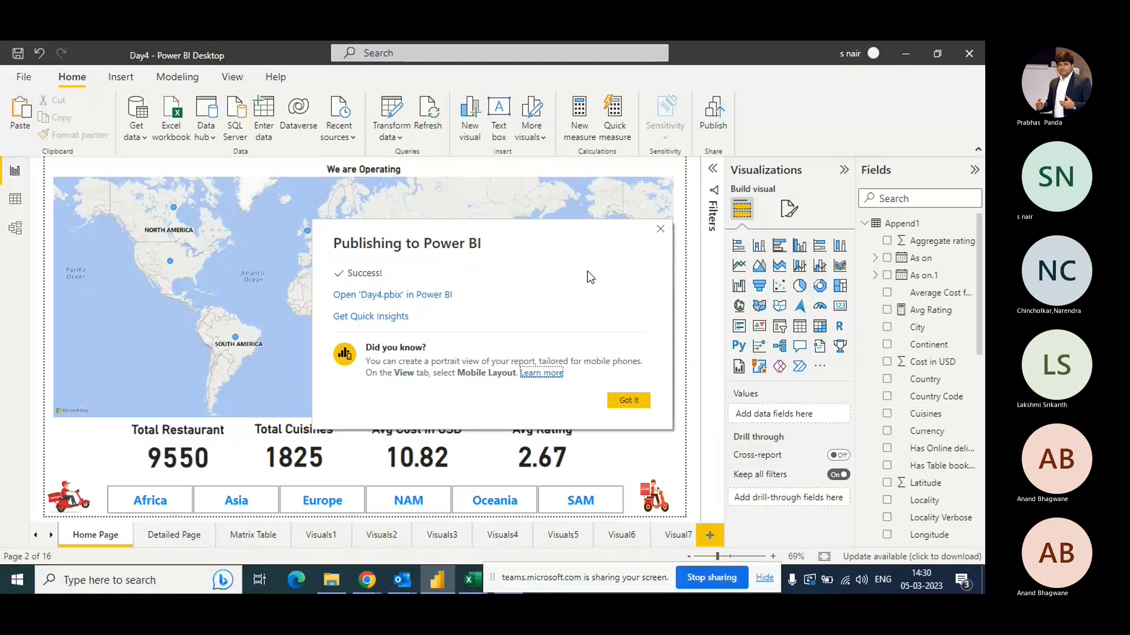
# - Open the published Day4 report in the Power BI service and test the Cover Page navigation buttons
pyautogui.click(406, 299)
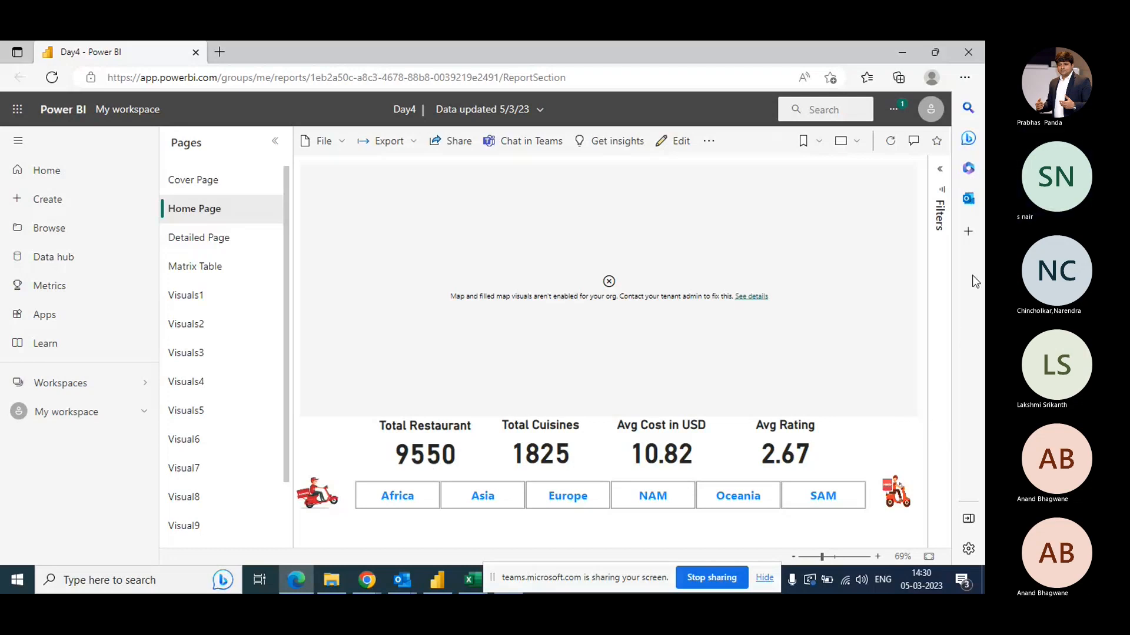
pyautogui.click(213, 188)
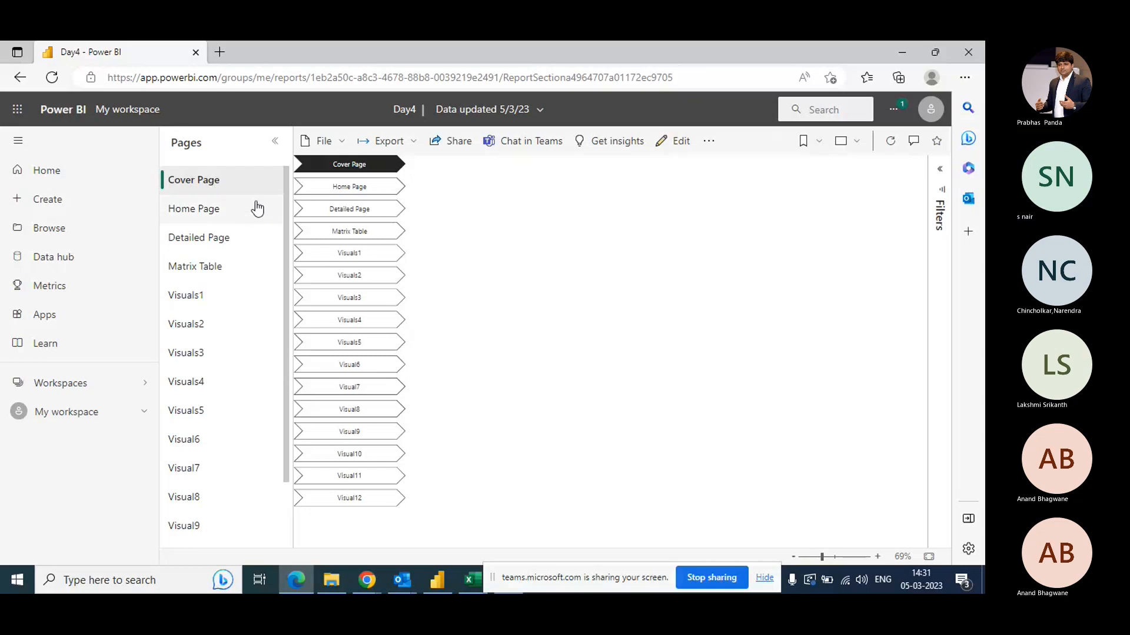
pyautogui.click(339, 209)
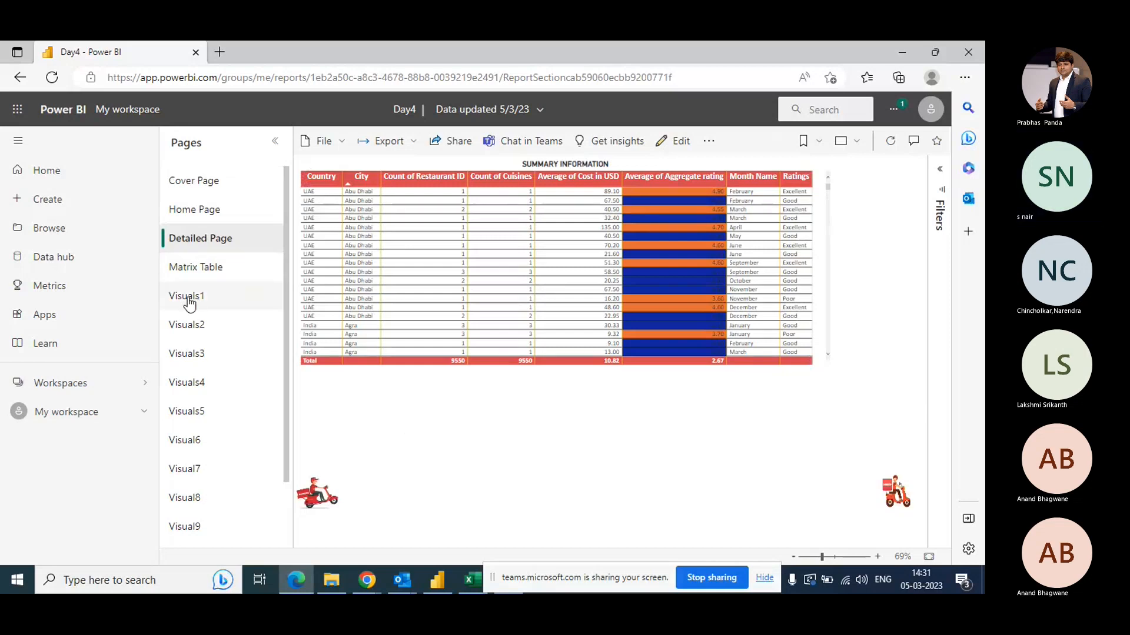
pyautogui.press('alt')
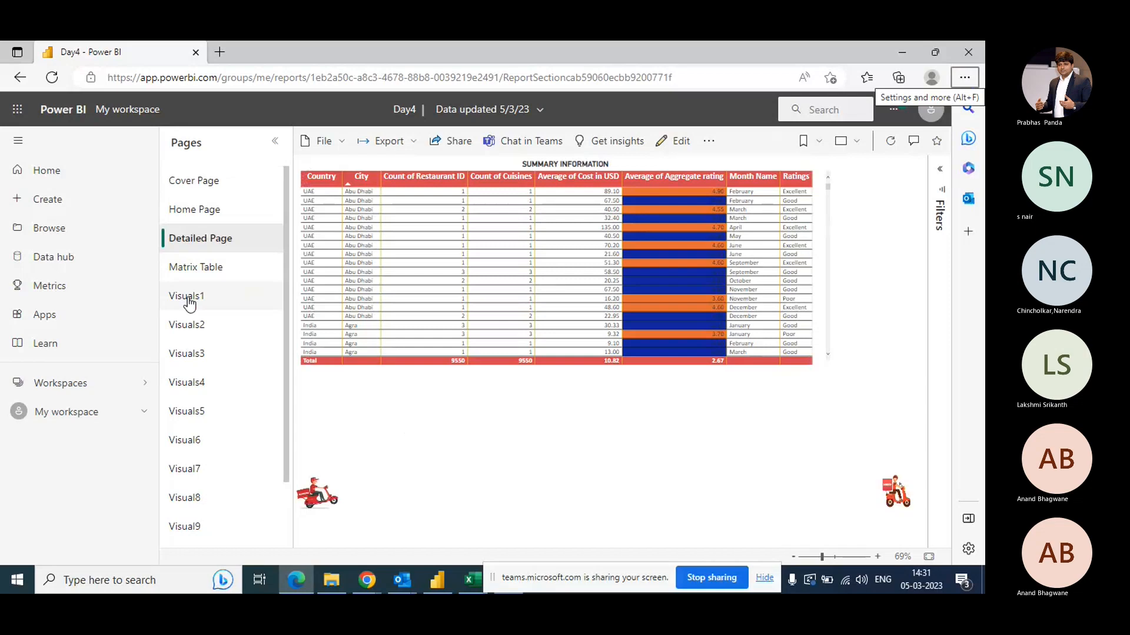
pyautogui.click(201, 191)
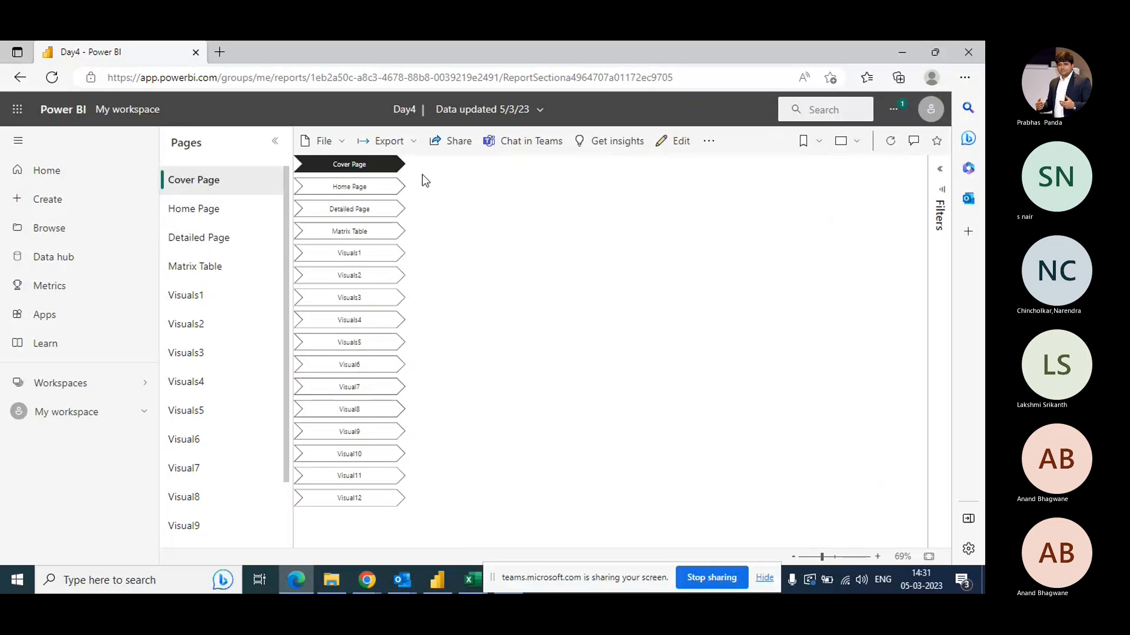
# - Export the report to PowerPoint with embedded live data and open it in PowerPoint
pyautogui.click(412, 144)
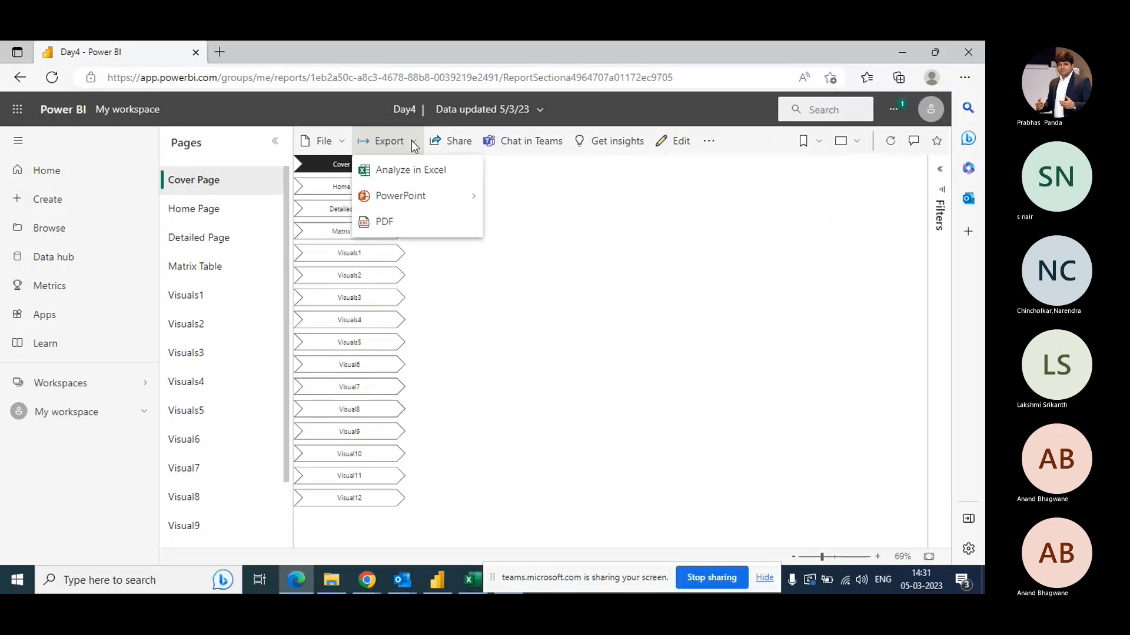
pyautogui.moveTo(422, 203)
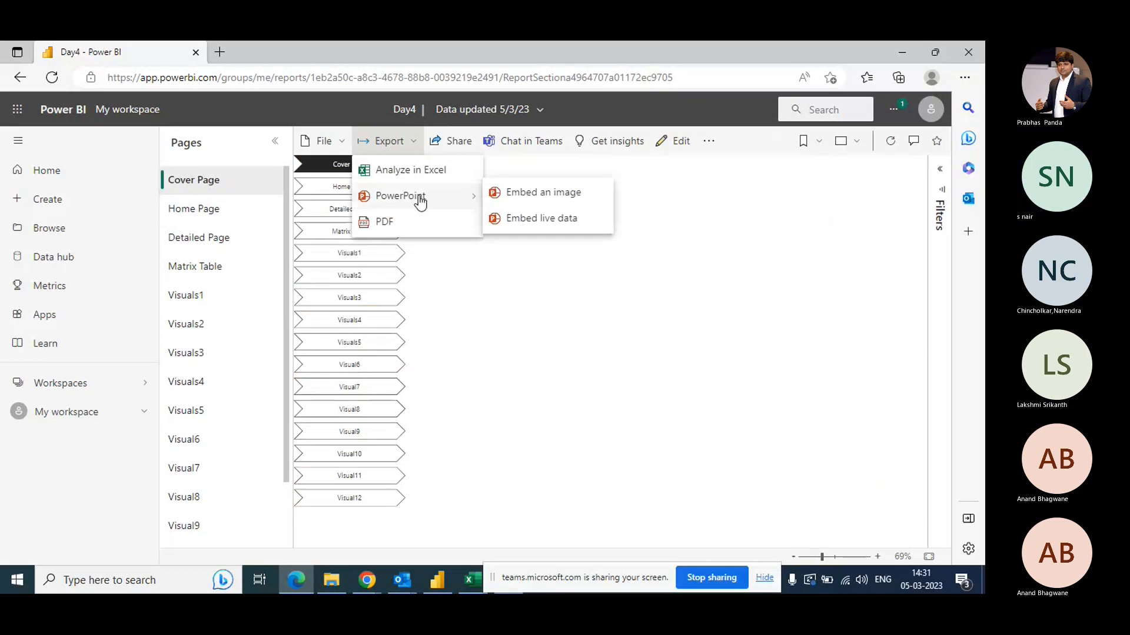
pyautogui.click(540, 219)
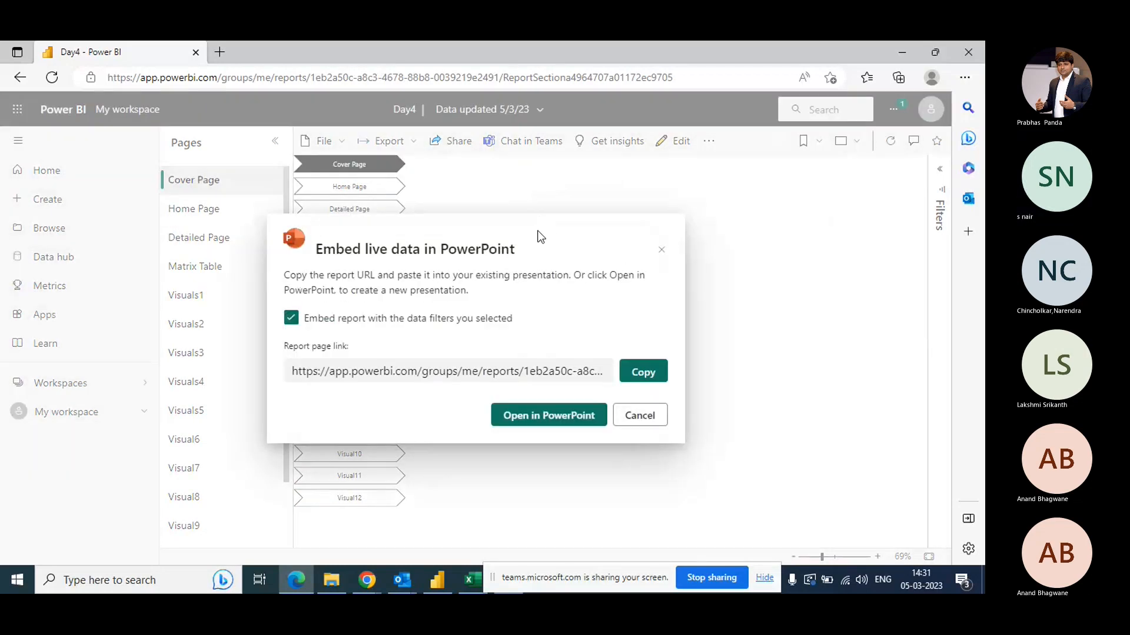
pyautogui.click(544, 417)
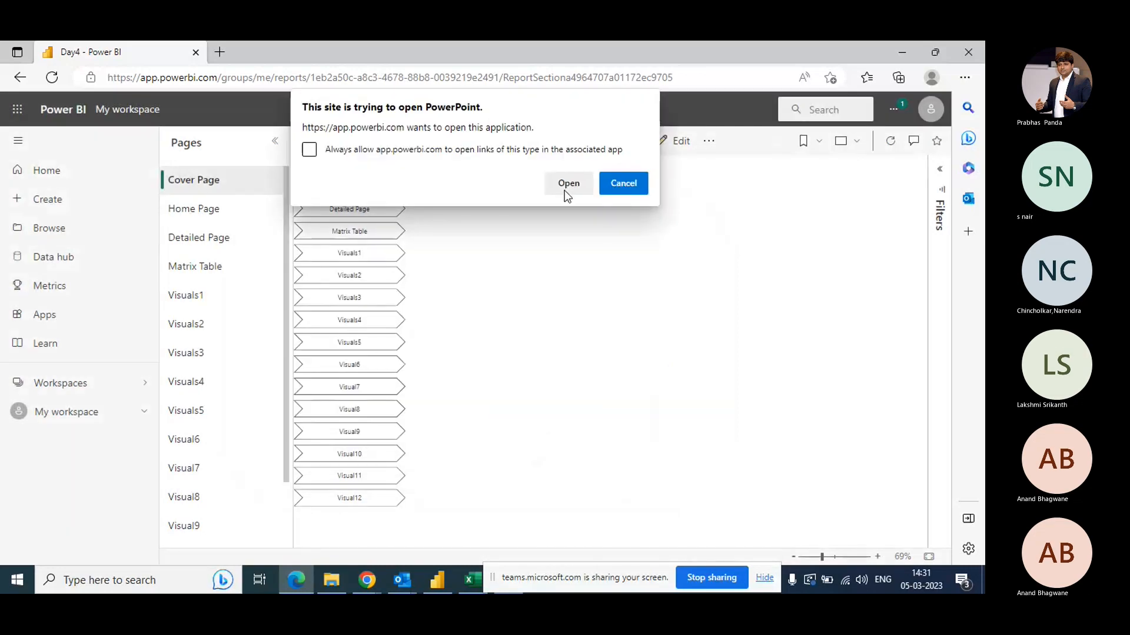
pyautogui.click(566, 184)
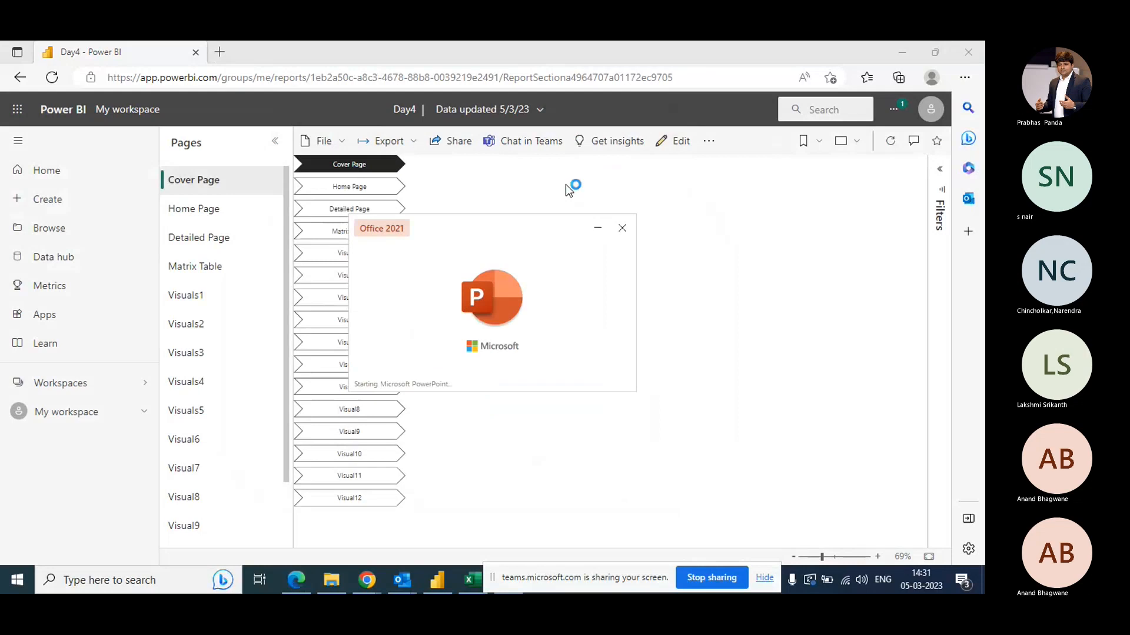
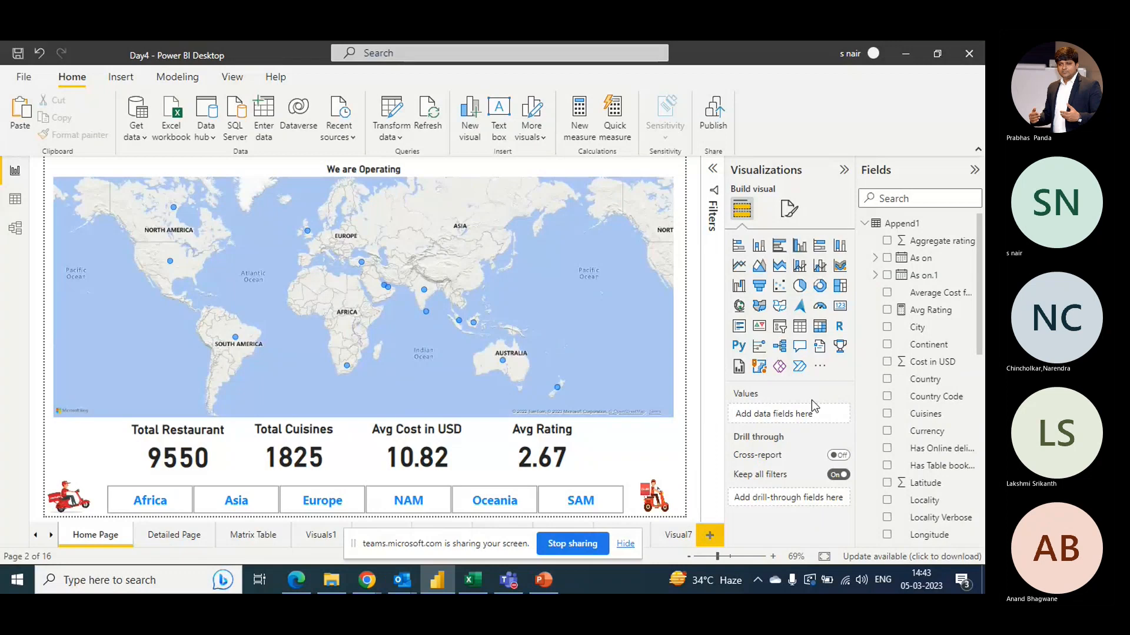
# - Browse the Power BI visuals marketplace and search it for organization chart visuals
pyautogui.click(819, 368)
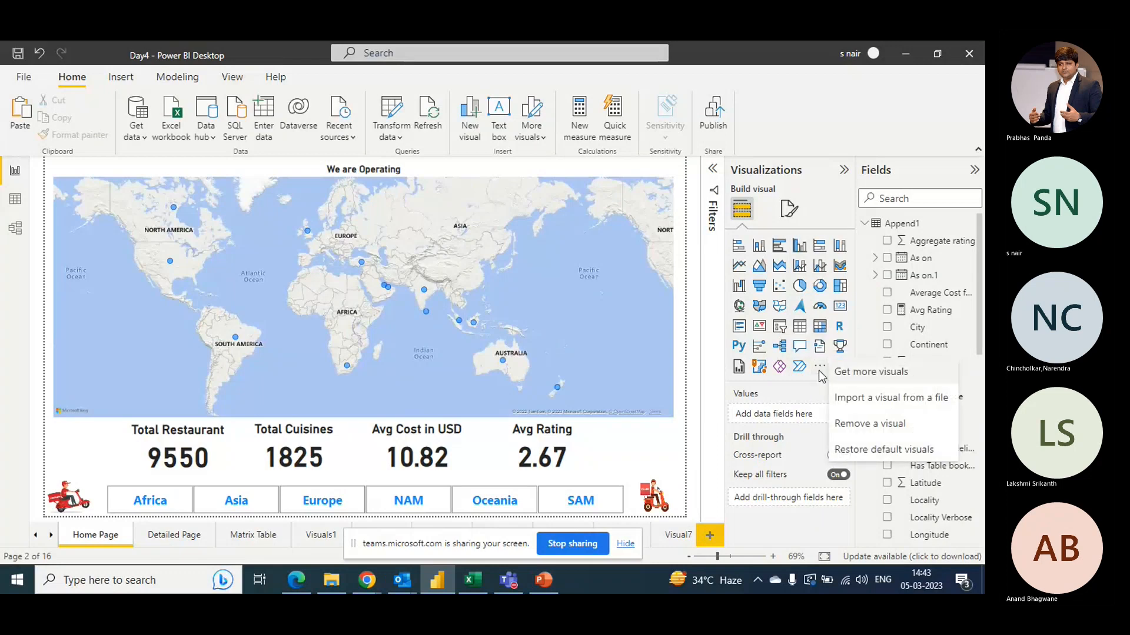
pyautogui.click(869, 372)
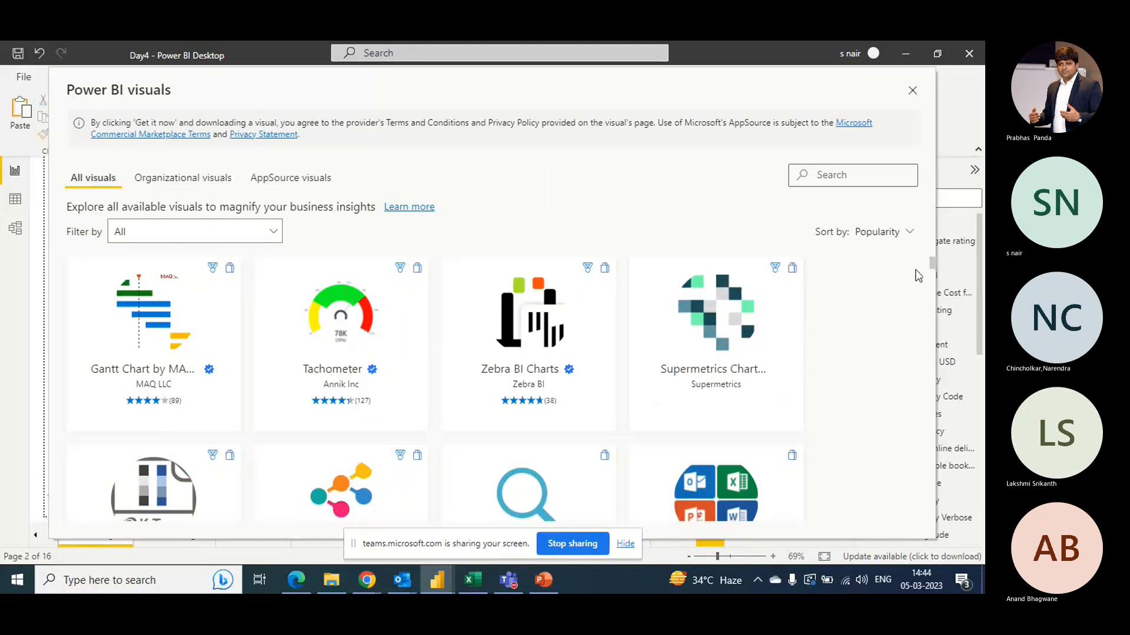
pyautogui.moveTo(933, 263); pyautogui.dragTo(933, 273)
pyautogui.scroll(-1, 933, 273)
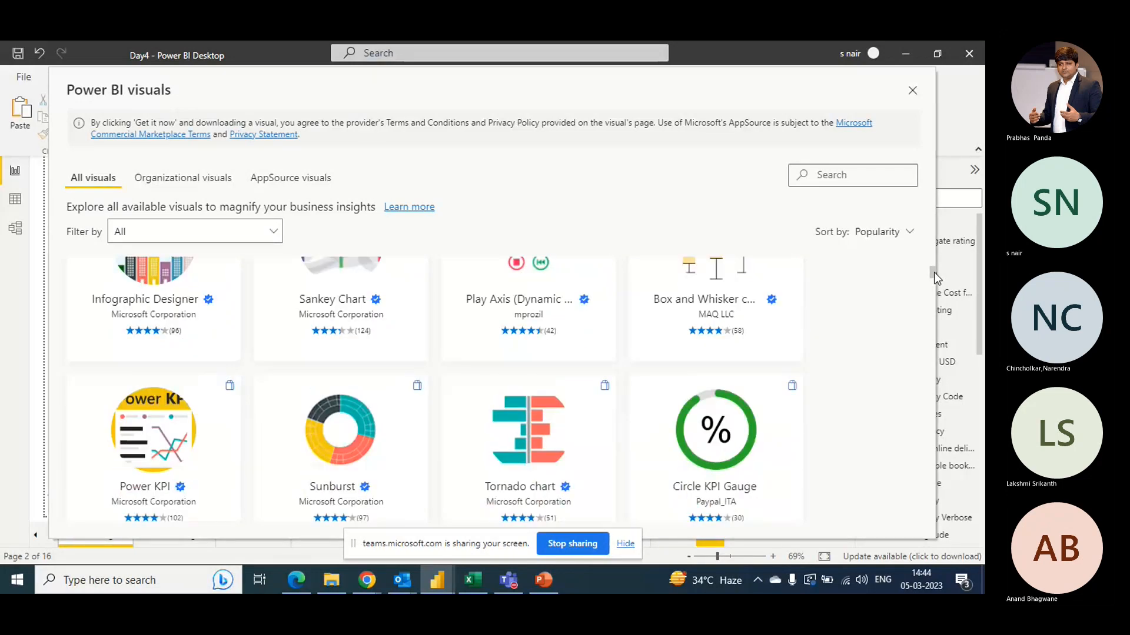
pyautogui.scroll(3, 937, 278)
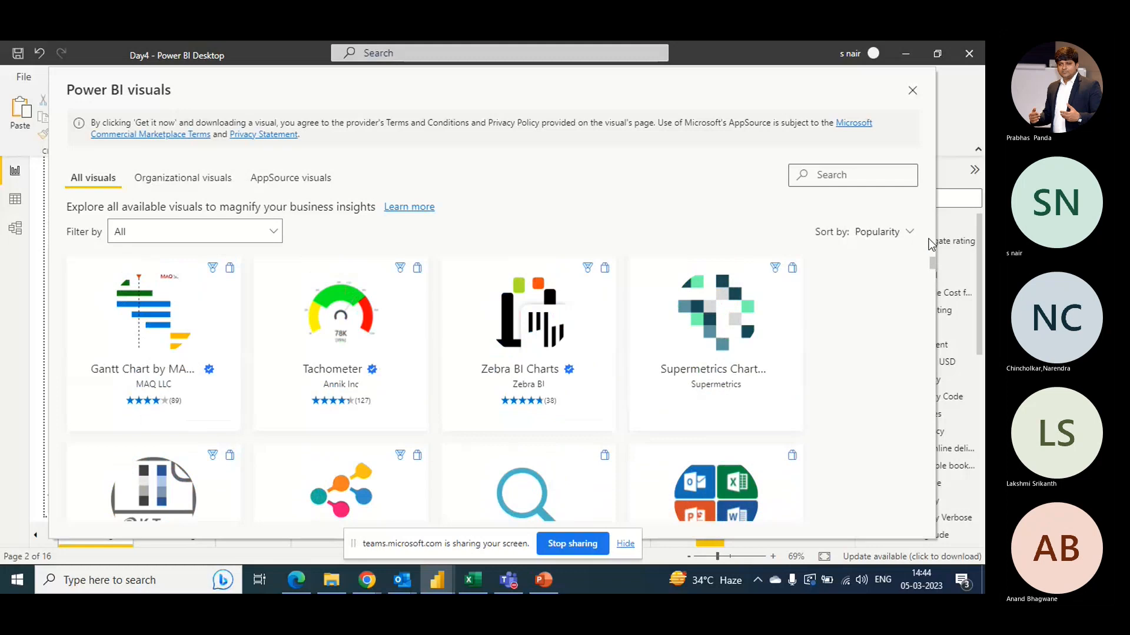
pyautogui.click(182, 233)
pyautogui.click(635, 183)
pyautogui.click(853, 169)
pyautogui.write('org')
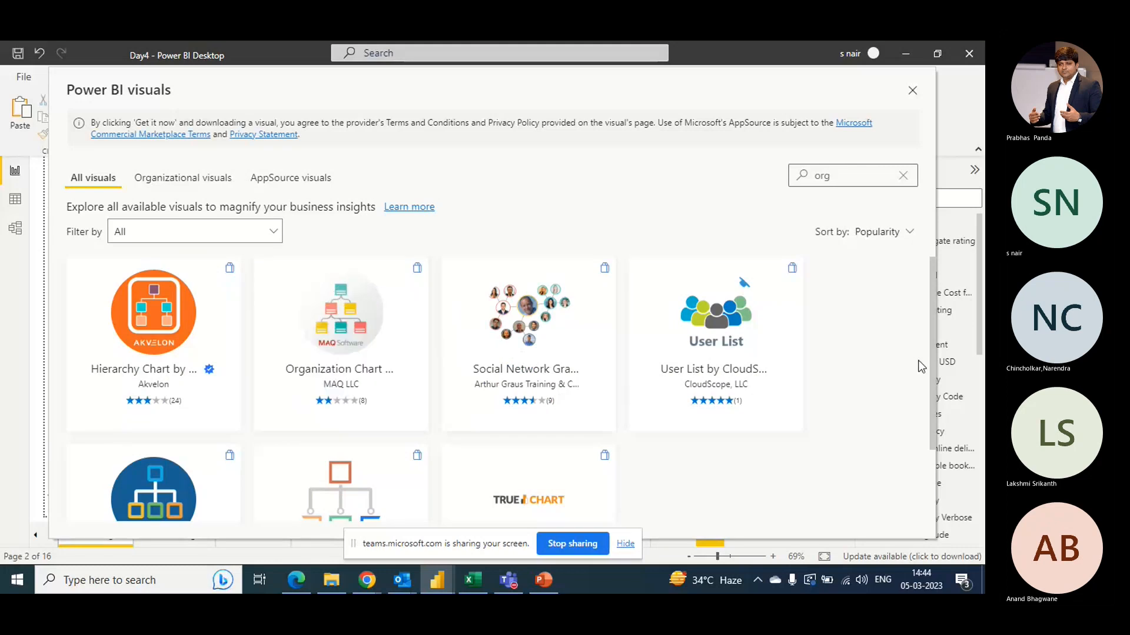
pyautogui.moveTo(933, 366); pyautogui.dragTo(941, 425)
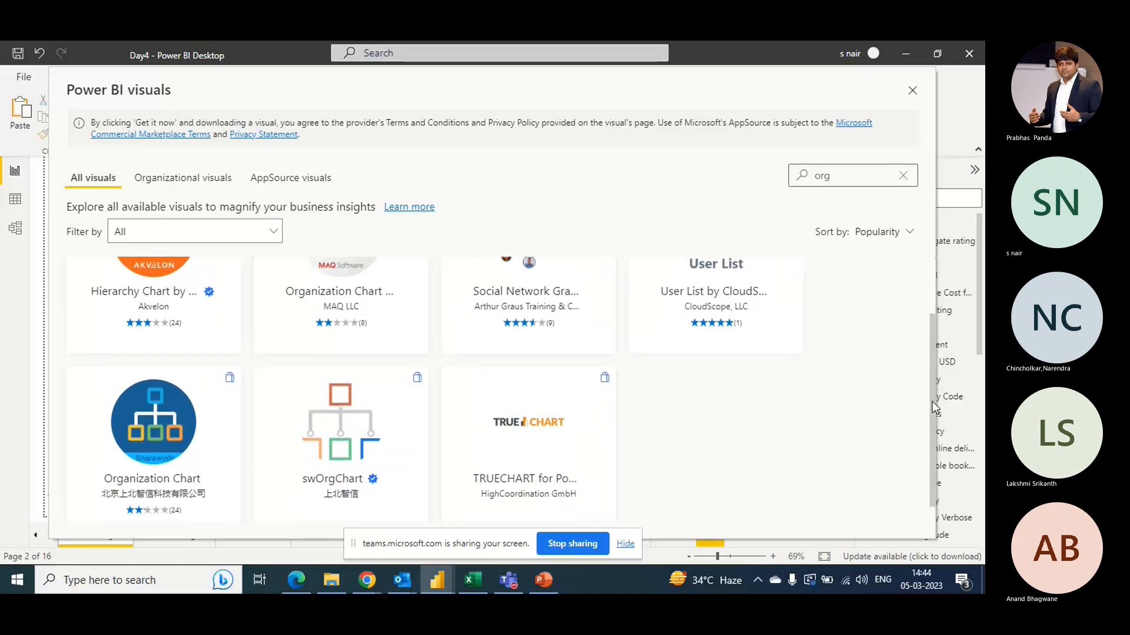
pyautogui.moveTo(932, 401); pyautogui.dragTo(931, 326)
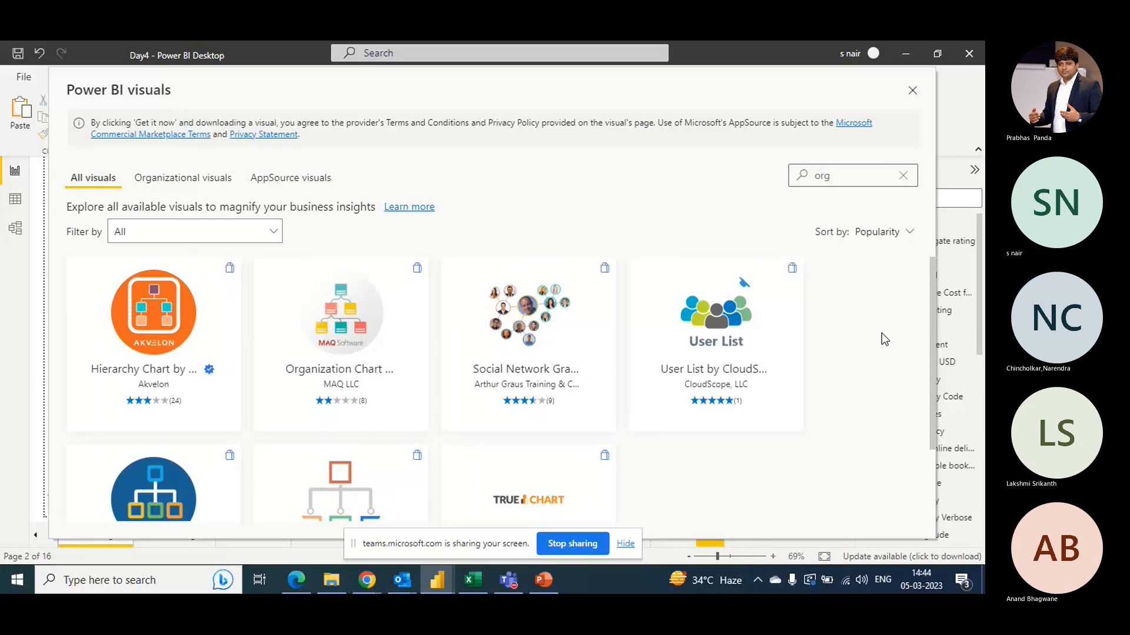
# - Search the marketplace for timeline and add the Timeline Slicer visual by Microsoft Corporation to the report
pyautogui.click(843, 180)
pyautogui.press('BackSpace')
pyautogui.press('BackSpace')
pyautogui.press('BackSpace')
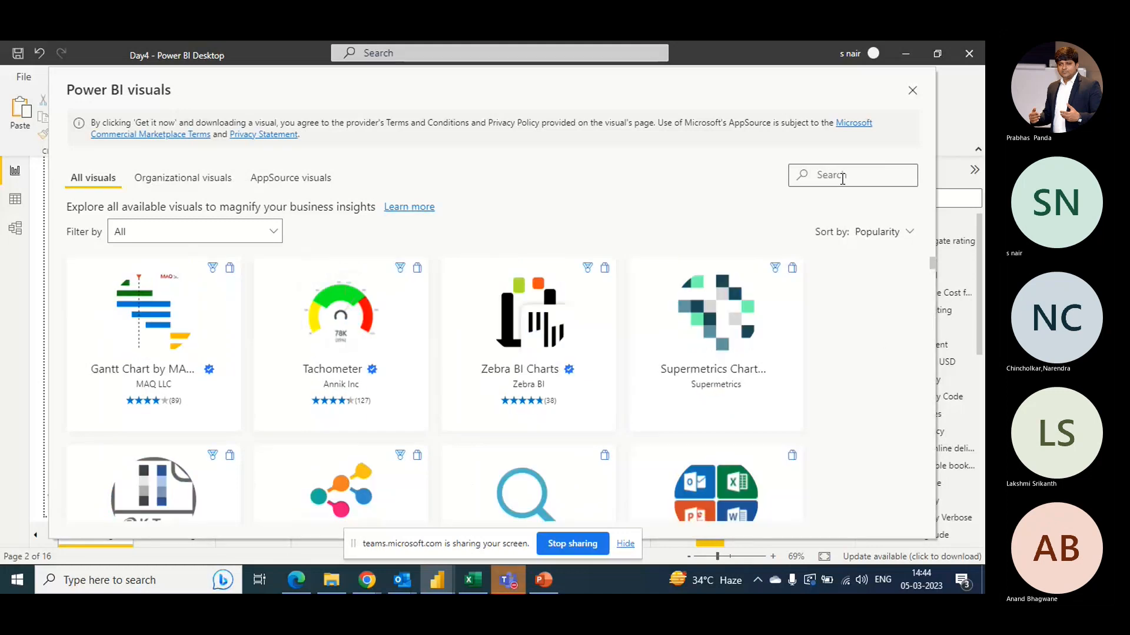
pyautogui.write('timeline')
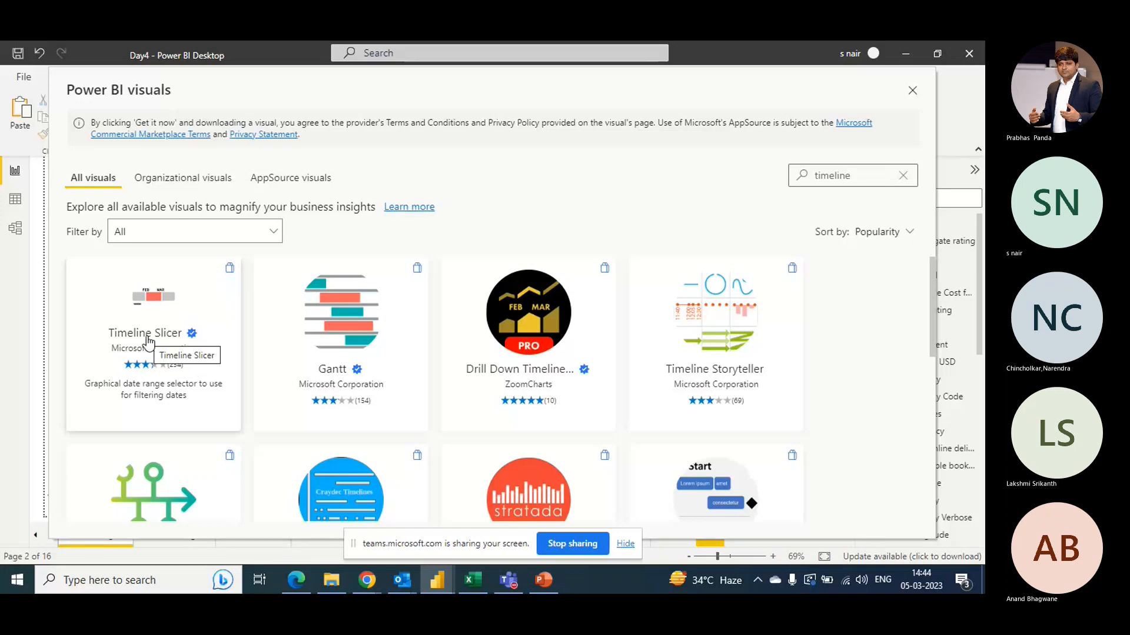
pyautogui.click(148, 340)
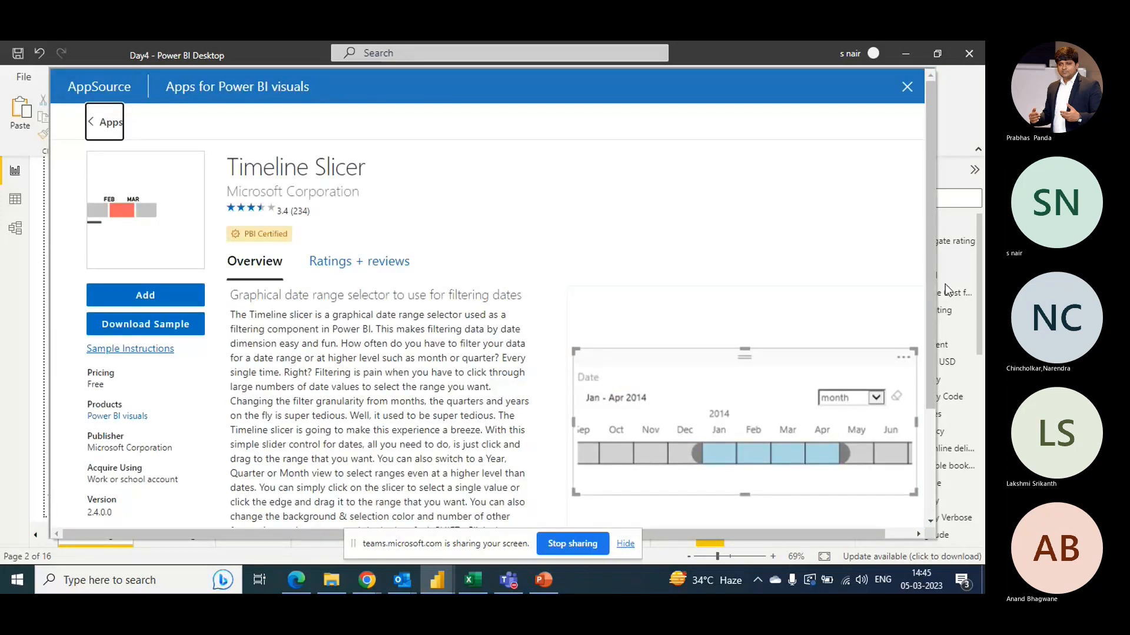
pyautogui.click(145, 295)
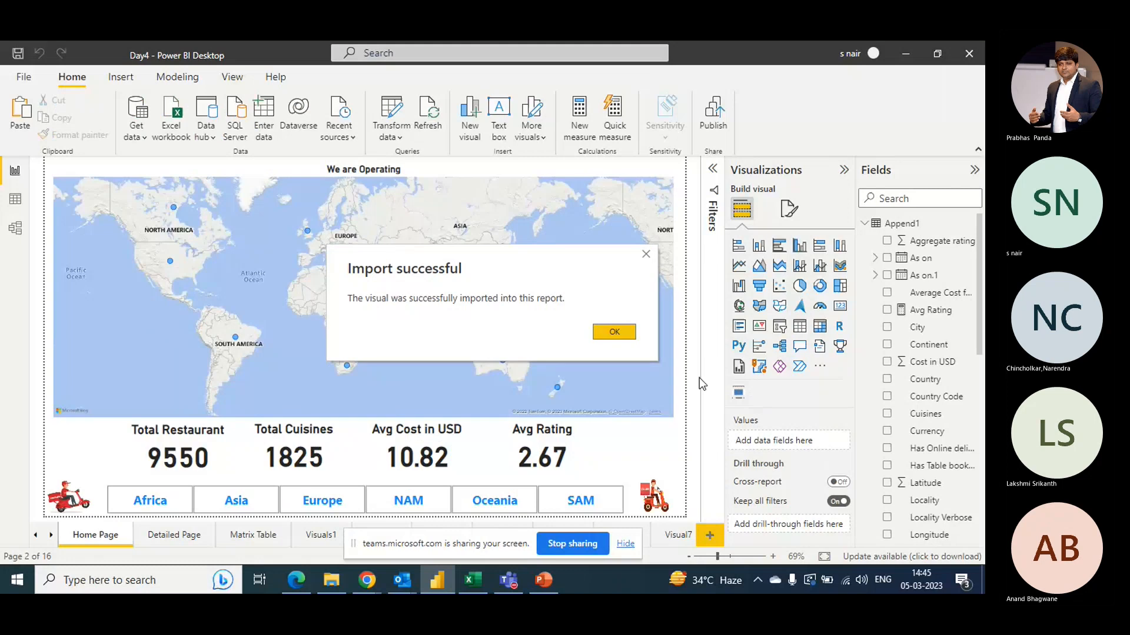
pyautogui.click(613, 332)
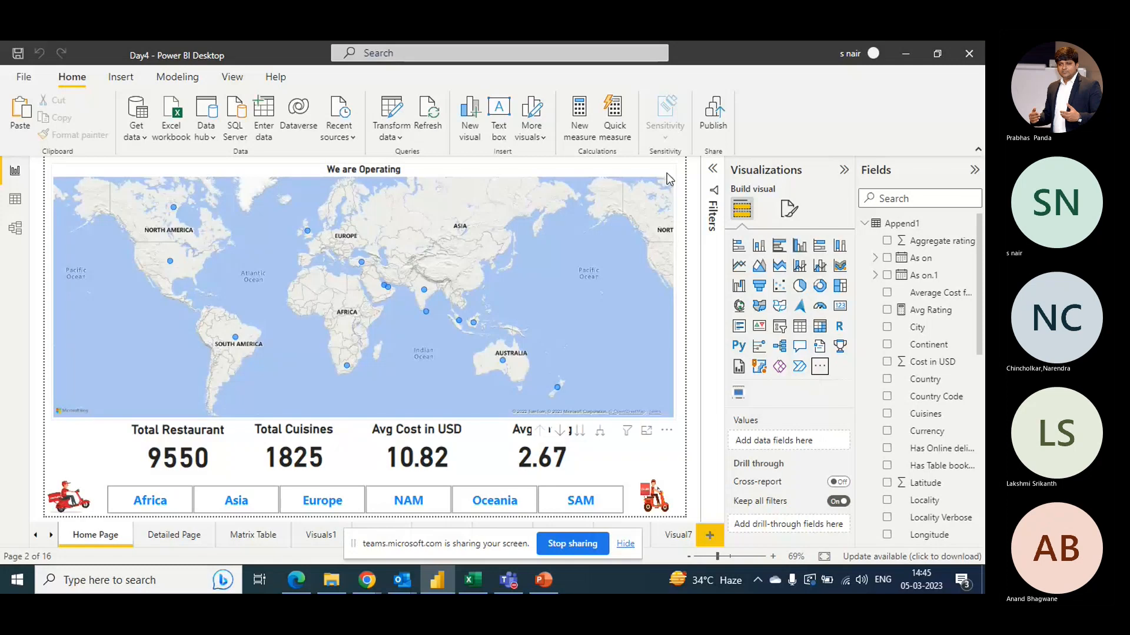
# - Insert a Timeline Slicer visual on the Visual6 page and delete it again
pyautogui.click(819, 369)
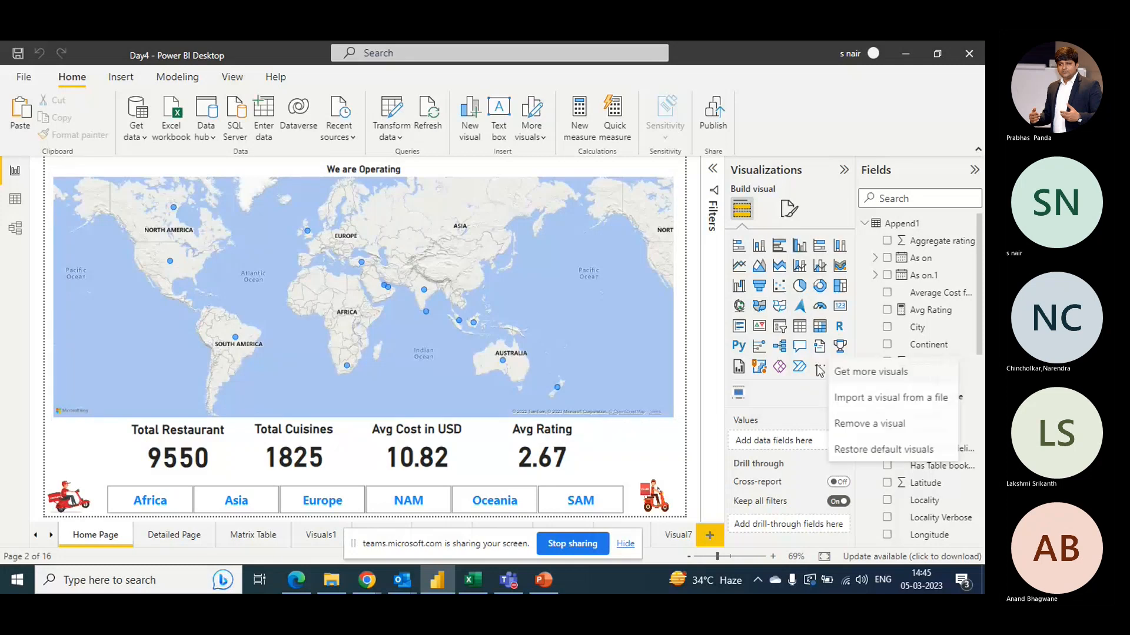
pyautogui.click(787, 385)
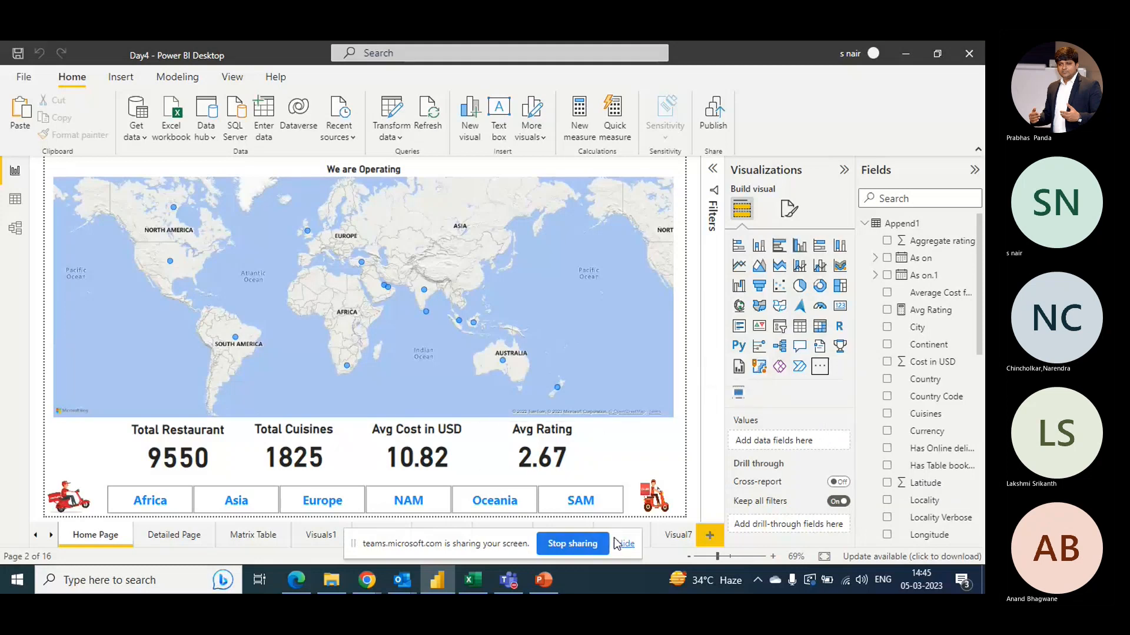
pyautogui.click(319, 542)
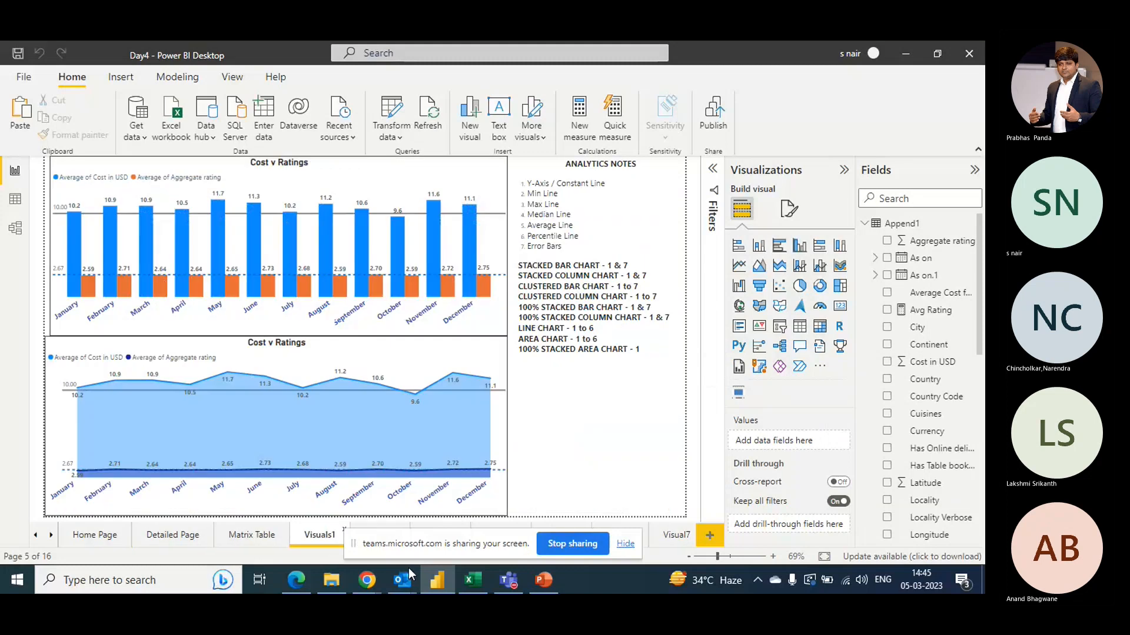
pyautogui.moveTo(361, 554); pyautogui.dragTo(479, 589)
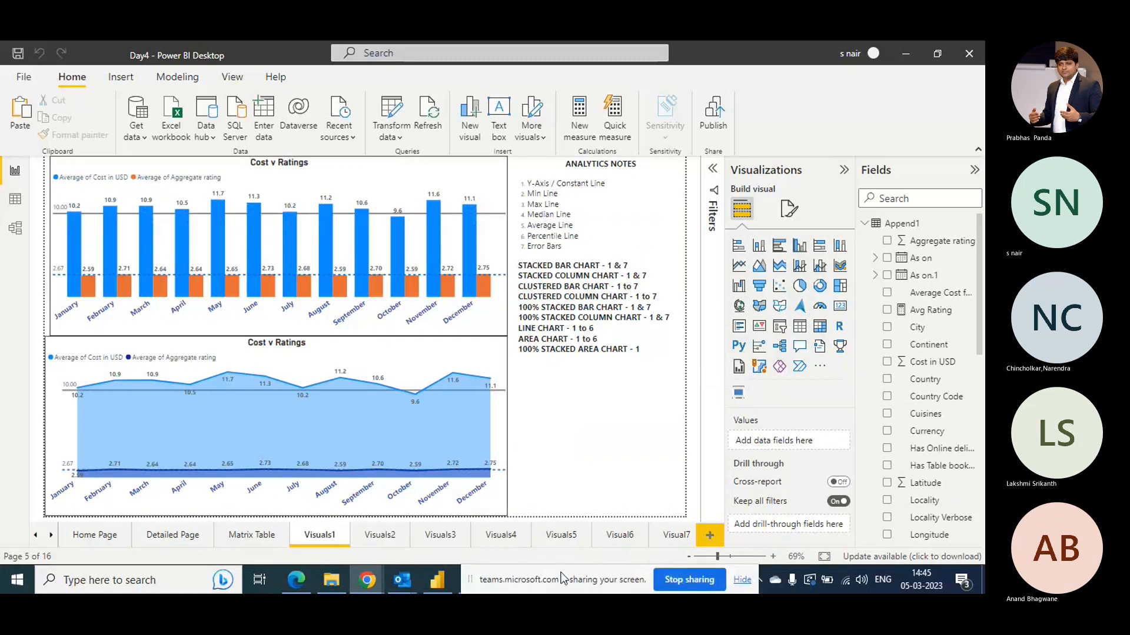
pyautogui.click(670, 540)
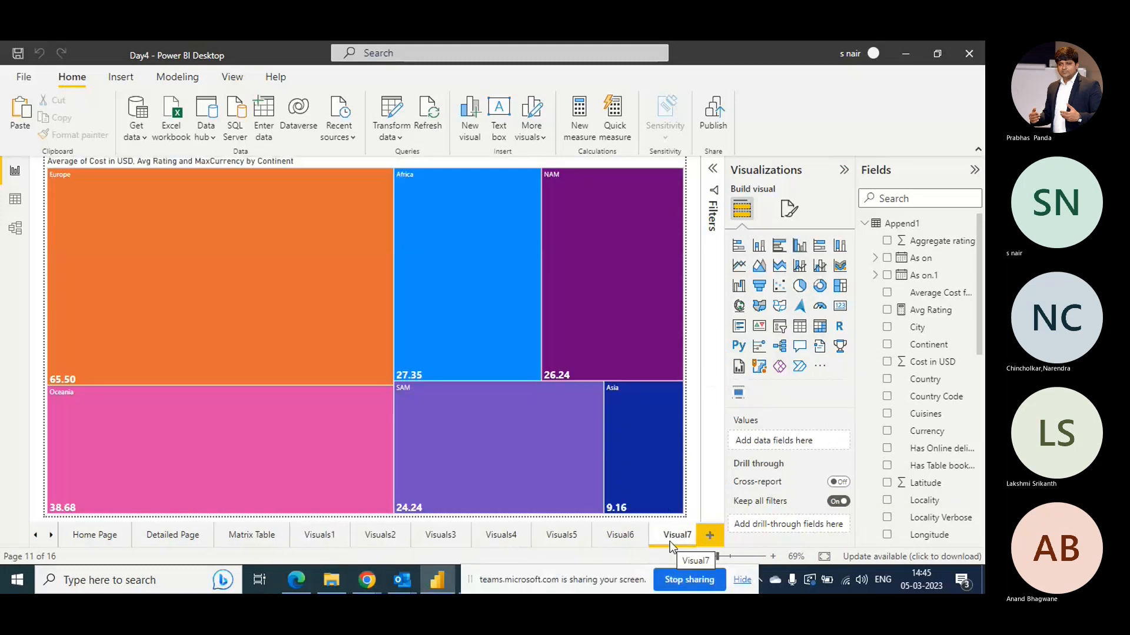
pyautogui.click(52, 537)
pyautogui.click(51, 537)
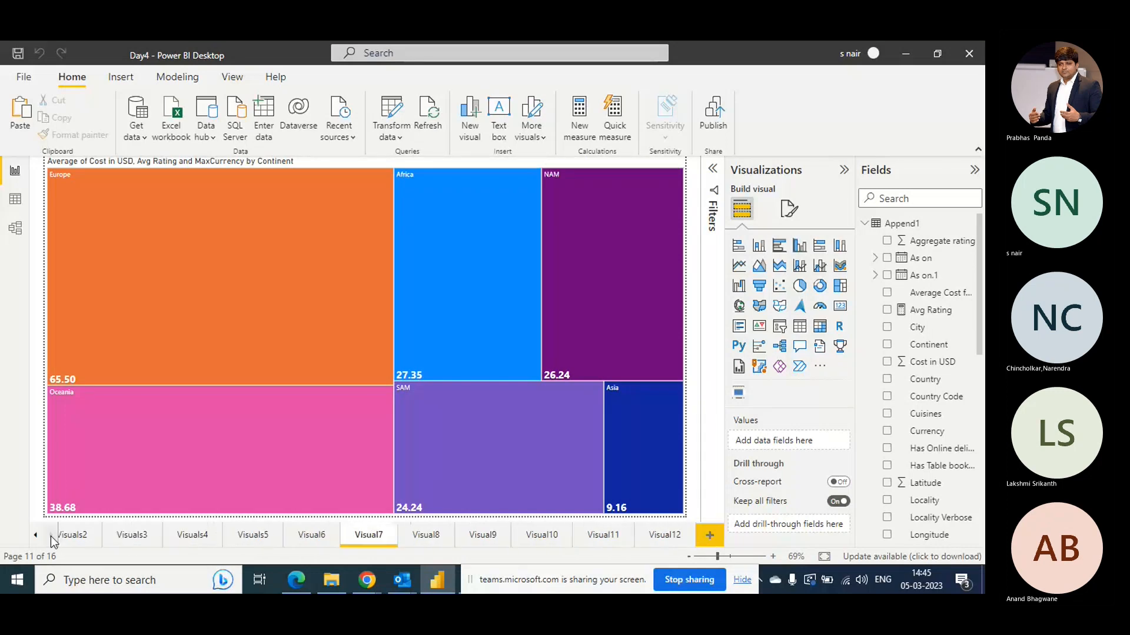
pyautogui.click(297, 538)
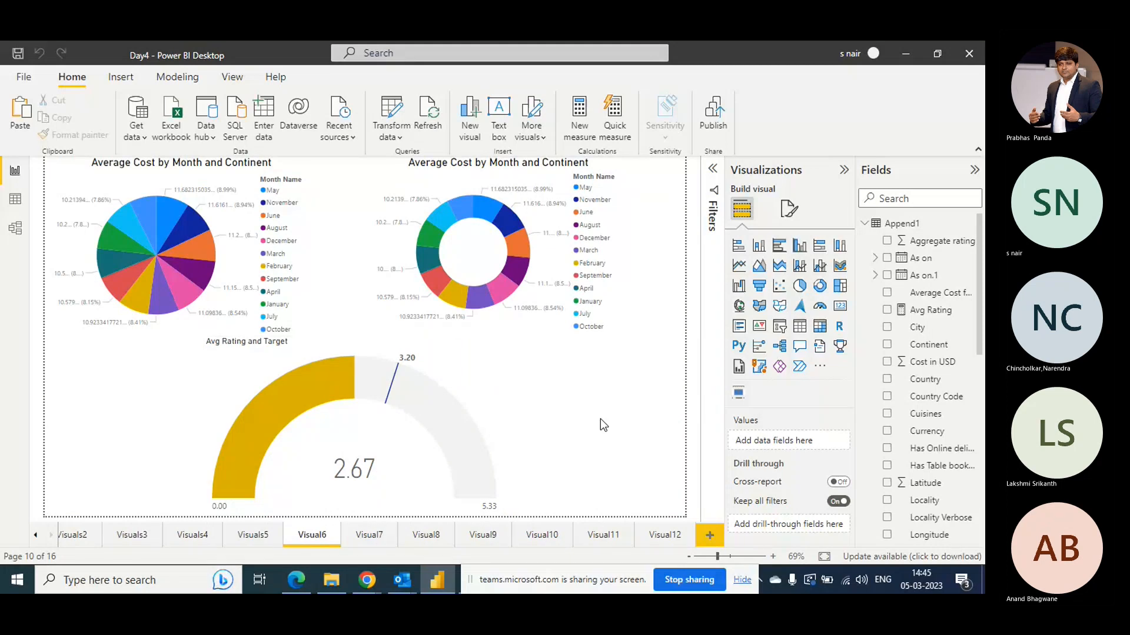
pyautogui.click(739, 394)
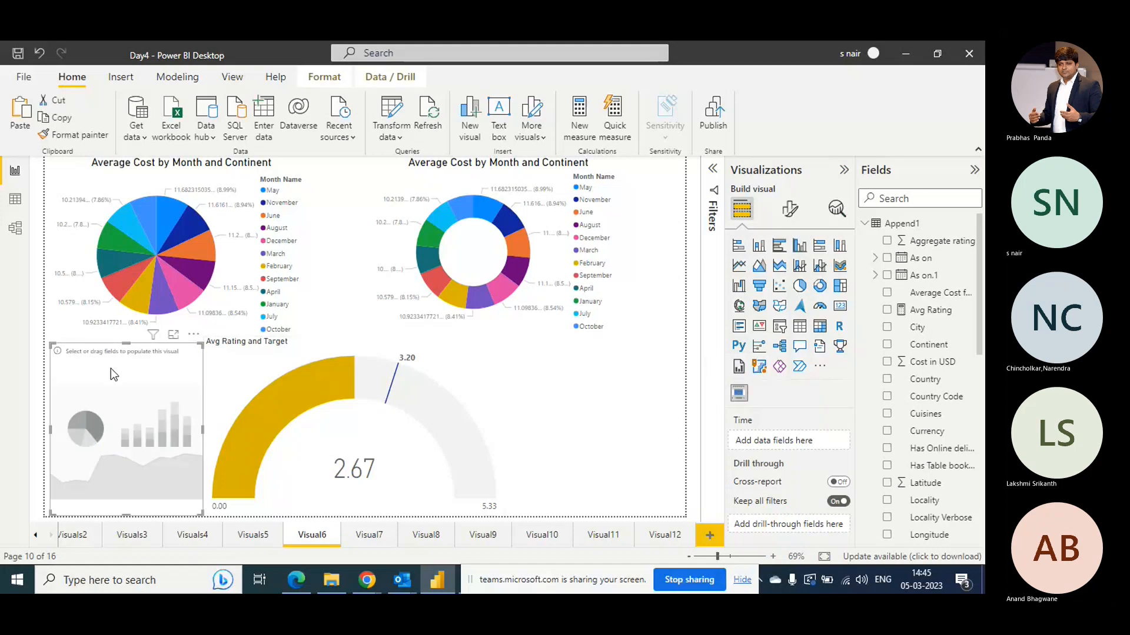
pyautogui.press('Delete')
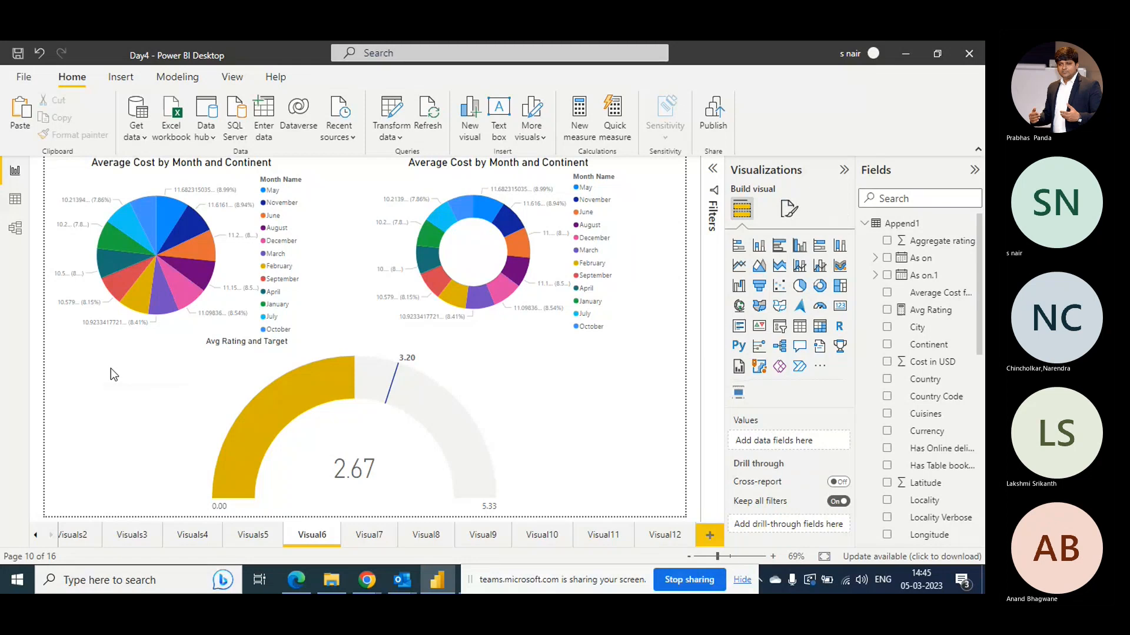
# - Switch to the HR Dashboard report and delete the Hire DT date slicer on the Practice page
pyautogui.moveTo(441, 577)
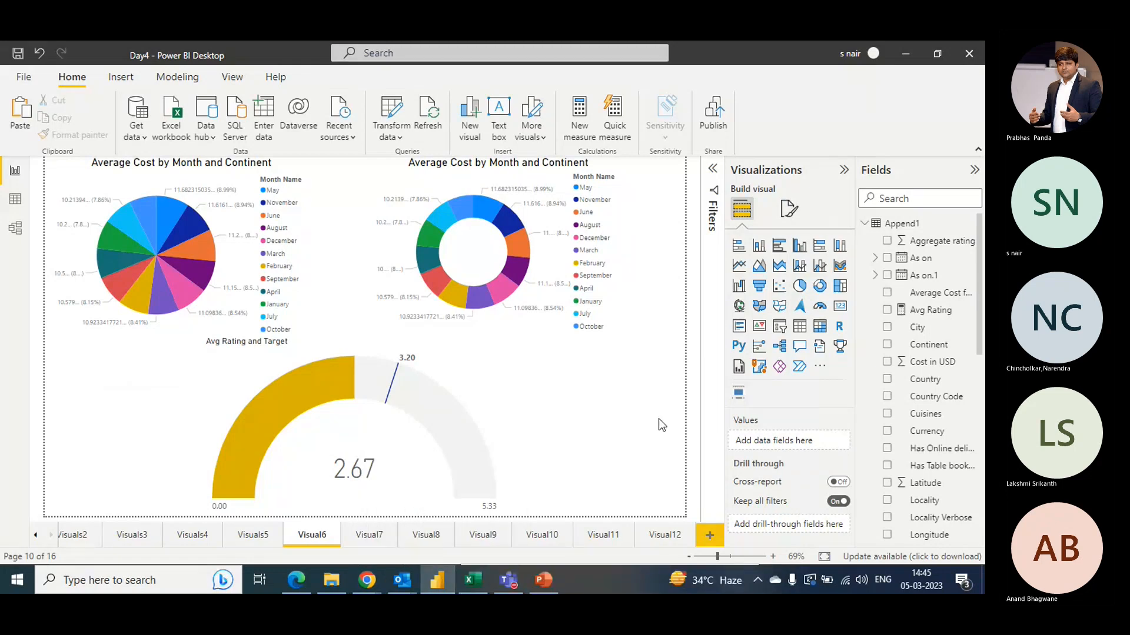
pyautogui.press('super+d')
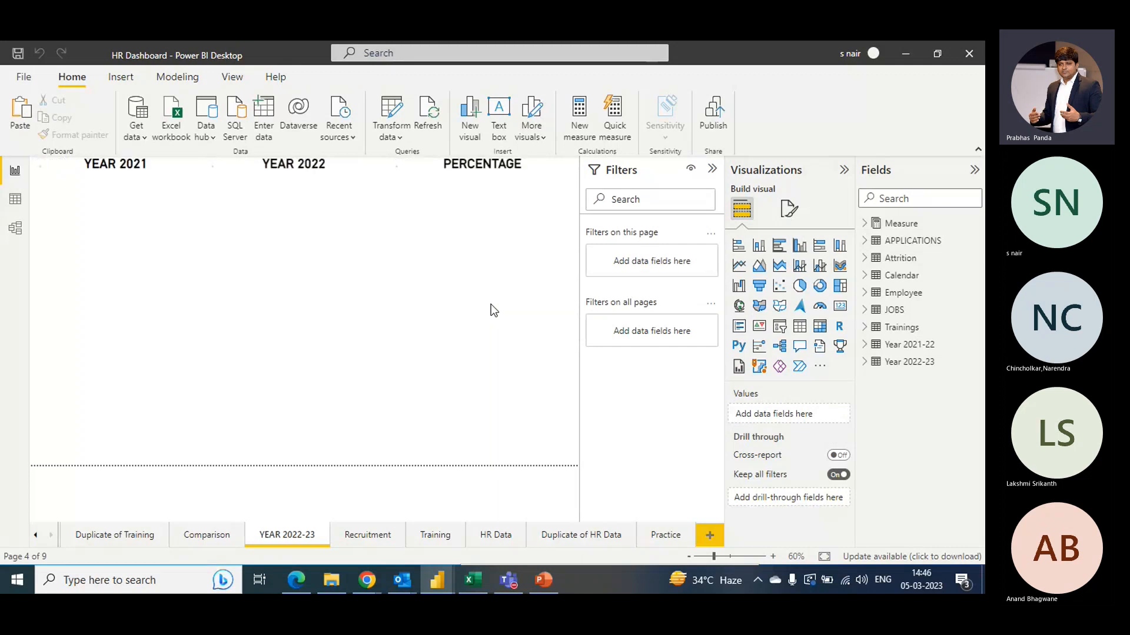
pyautogui.click(667, 536)
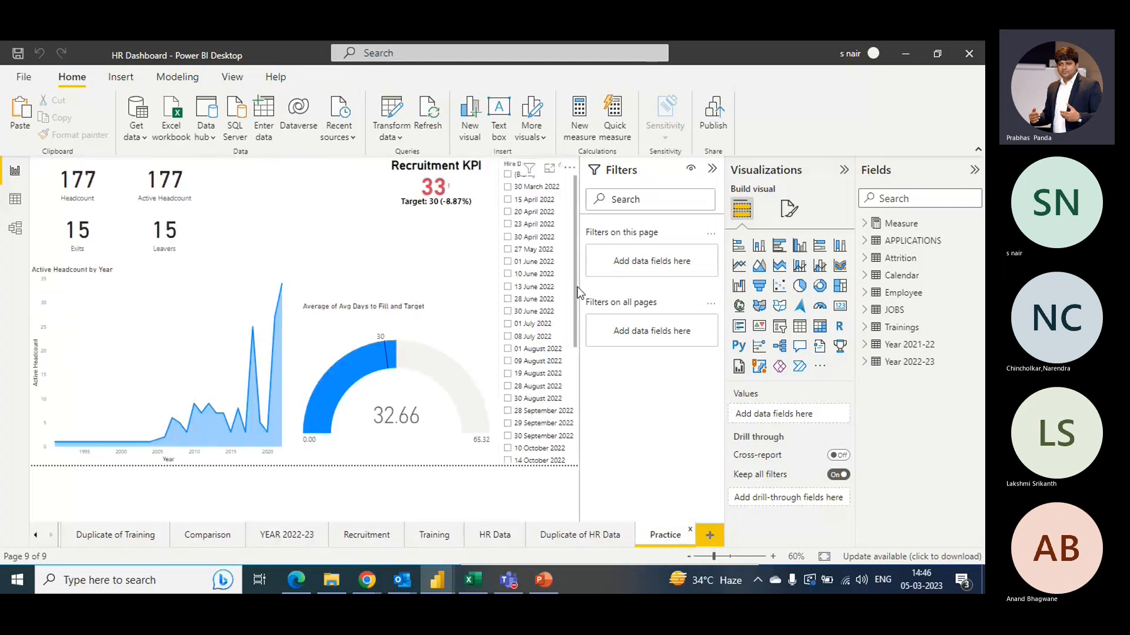
pyautogui.click(504, 399)
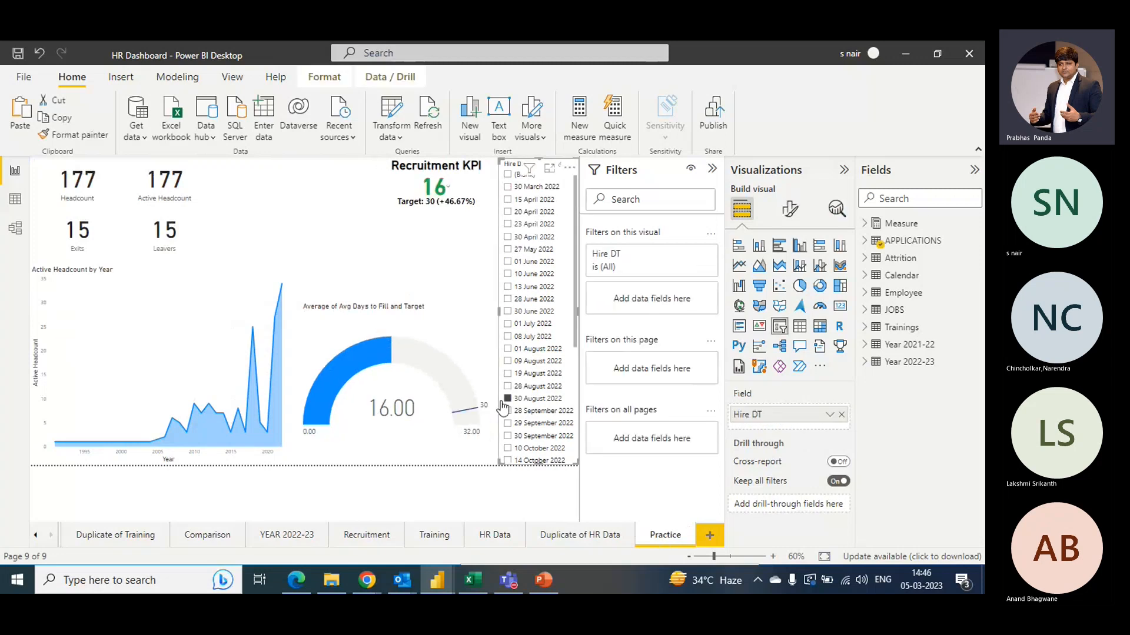
pyautogui.press('Delete')
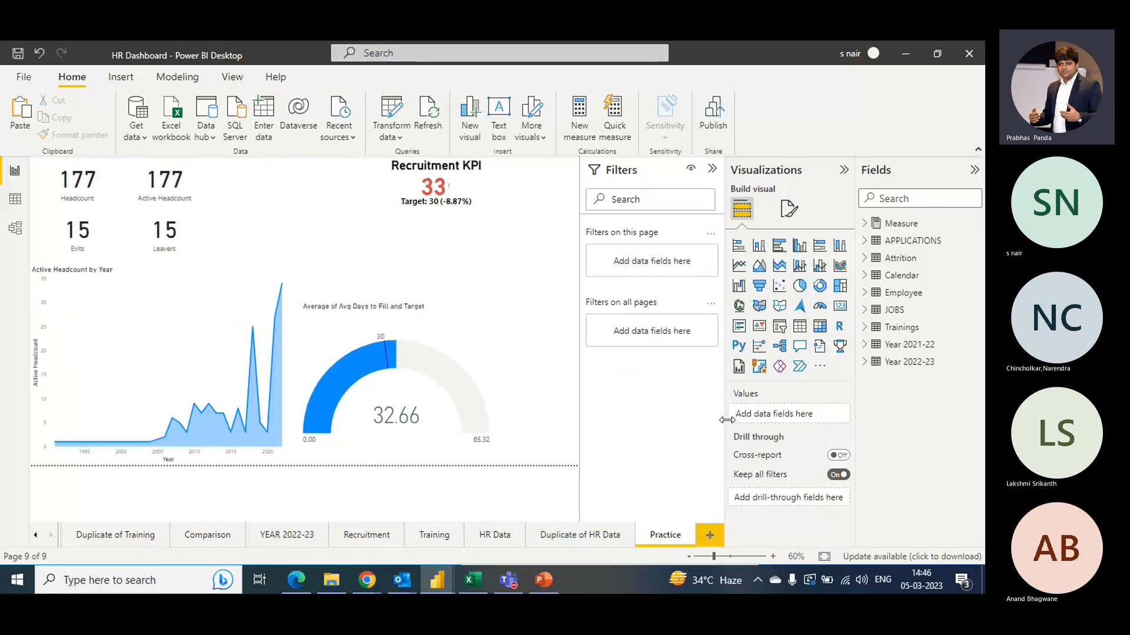
# - Import the Timeline Slicer visual from the marketplace into the HR Dashboard report
pyautogui.click(824, 369)
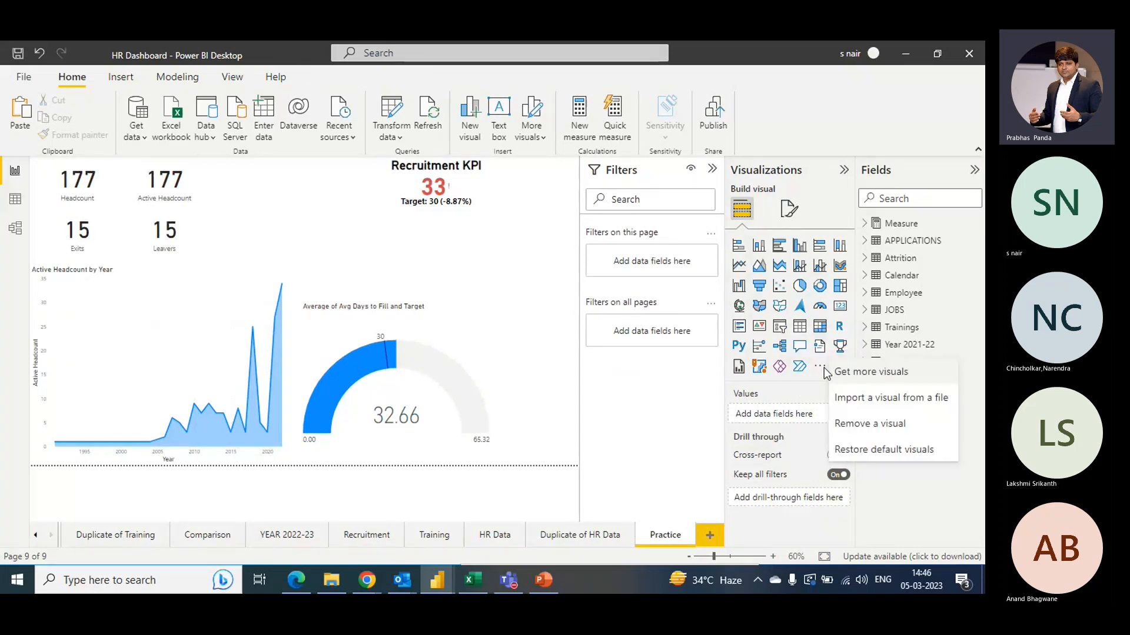
pyautogui.click(533, 358)
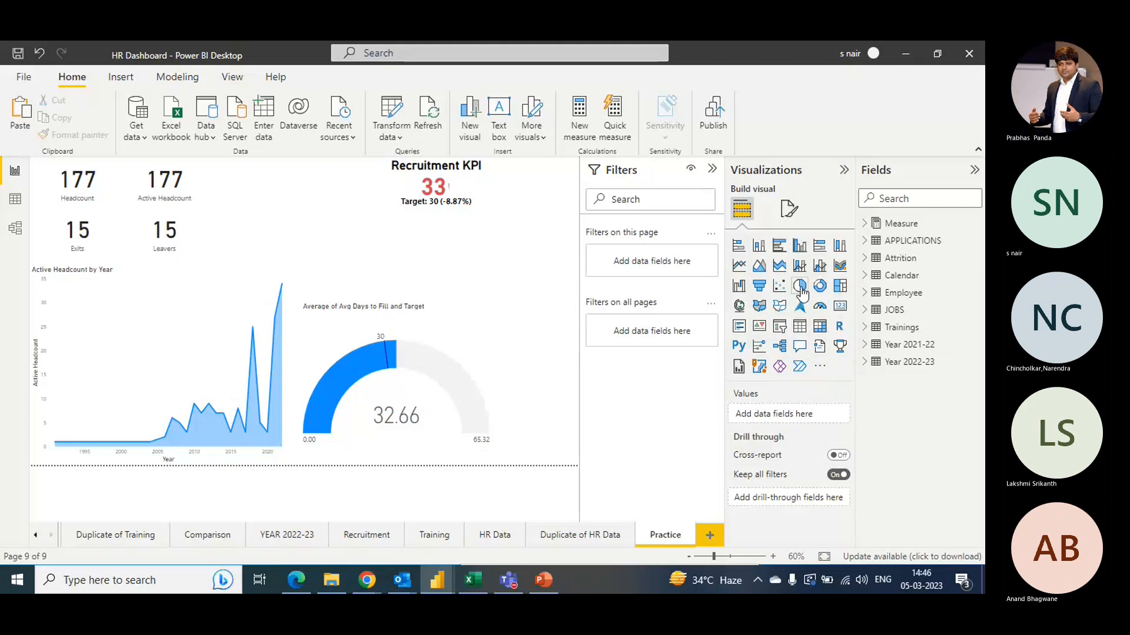
pyautogui.click(820, 367)
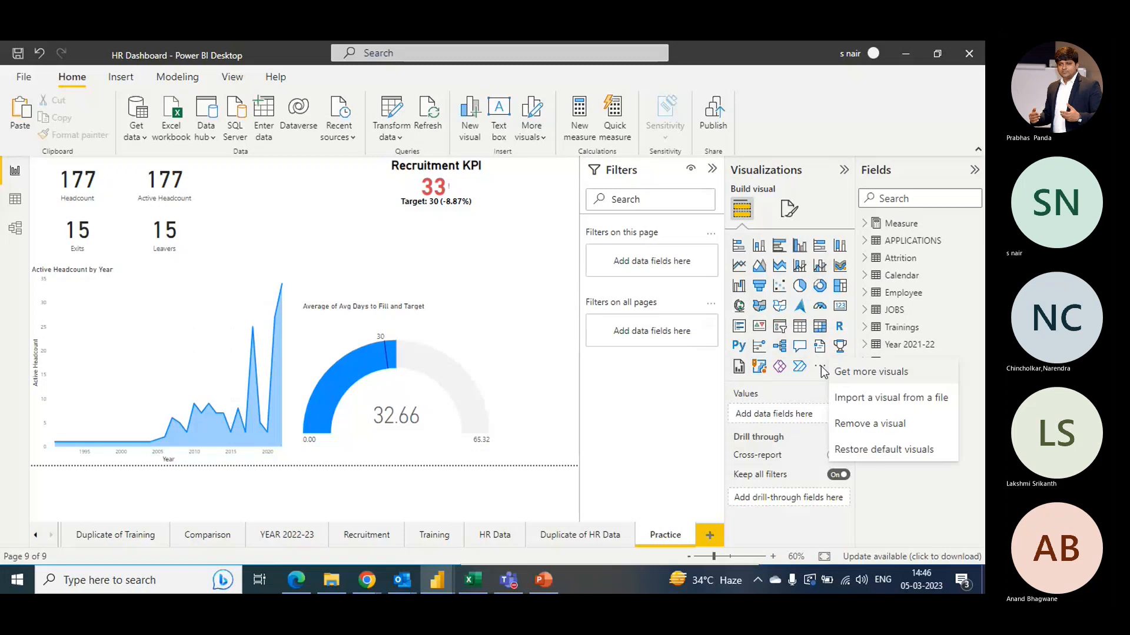
pyautogui.click(866, 375)
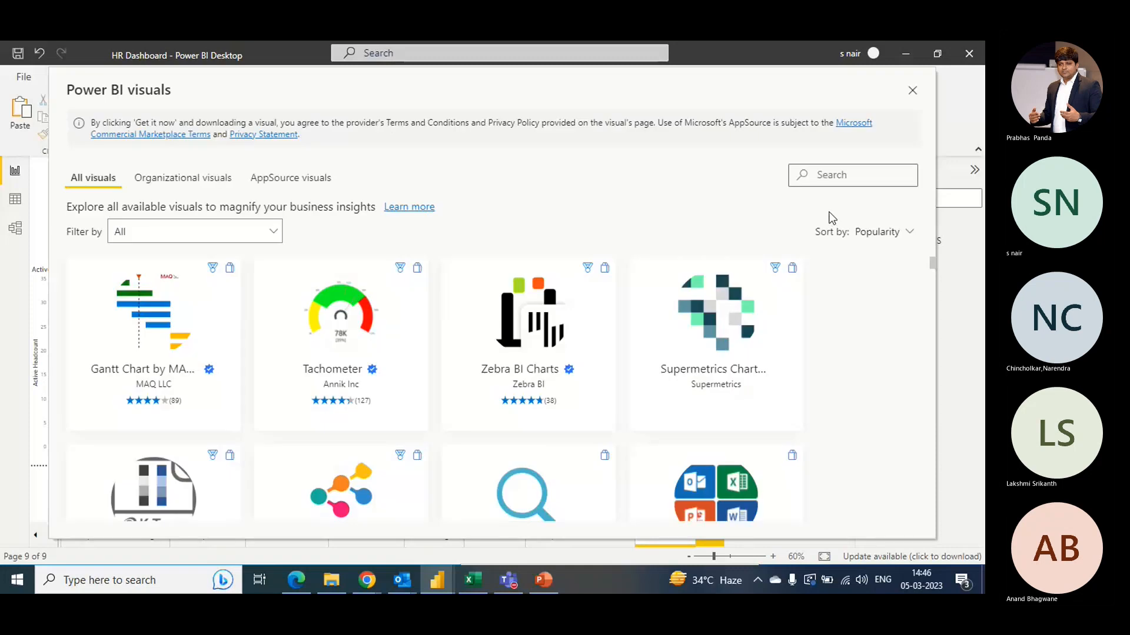
pyautogui.click(822, 177)
pyautogui.write('time')
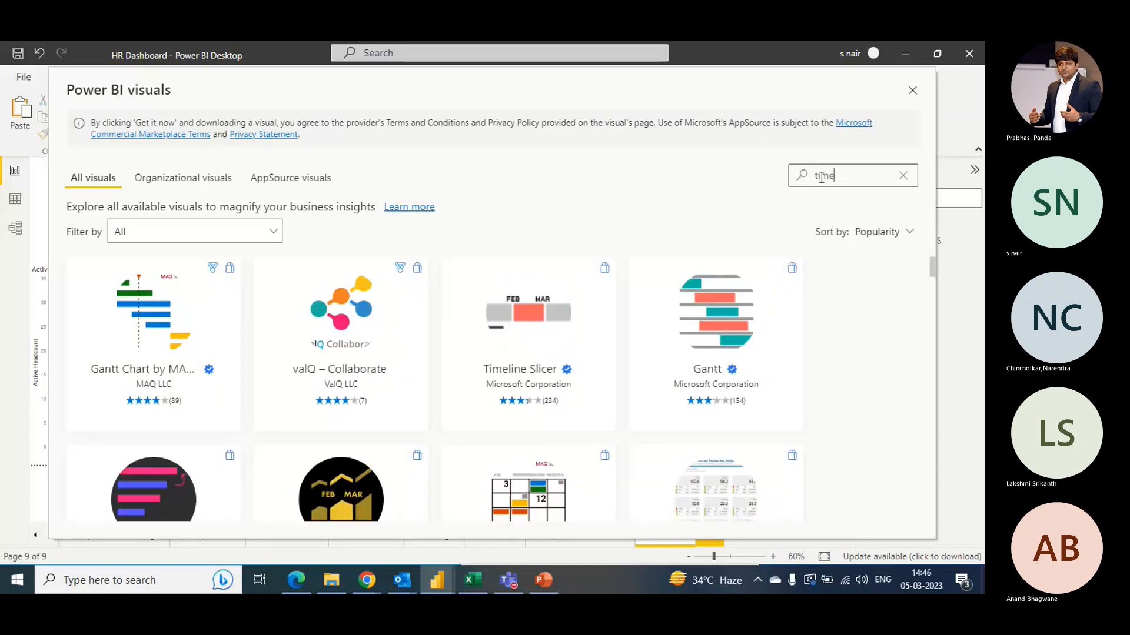
pyautogui.write('line')
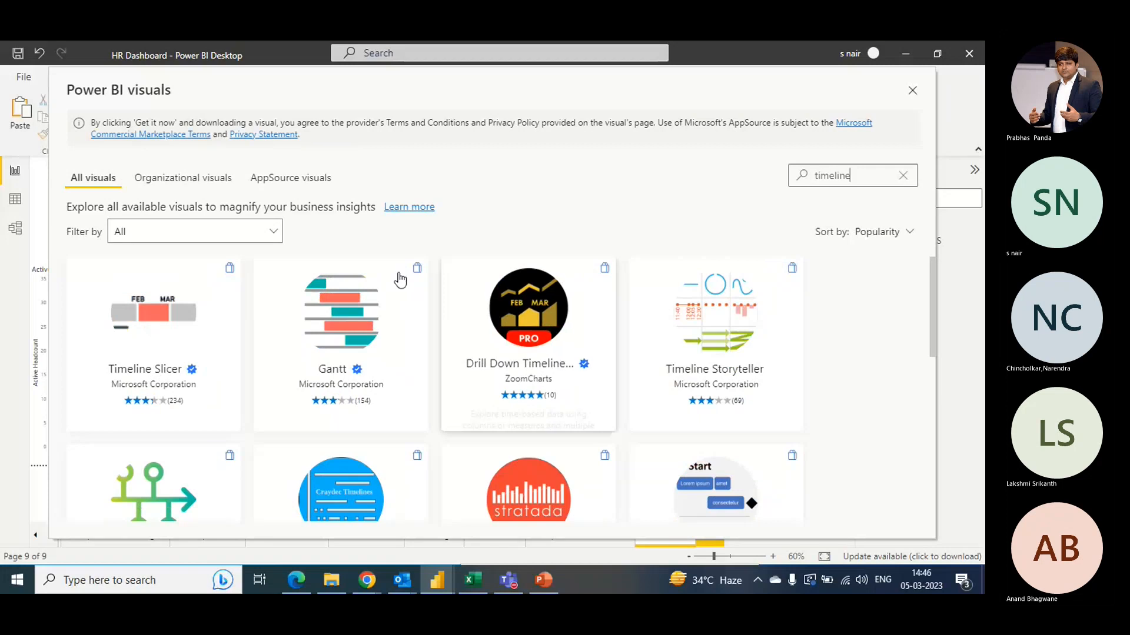
pyautogui.click(157, 327)
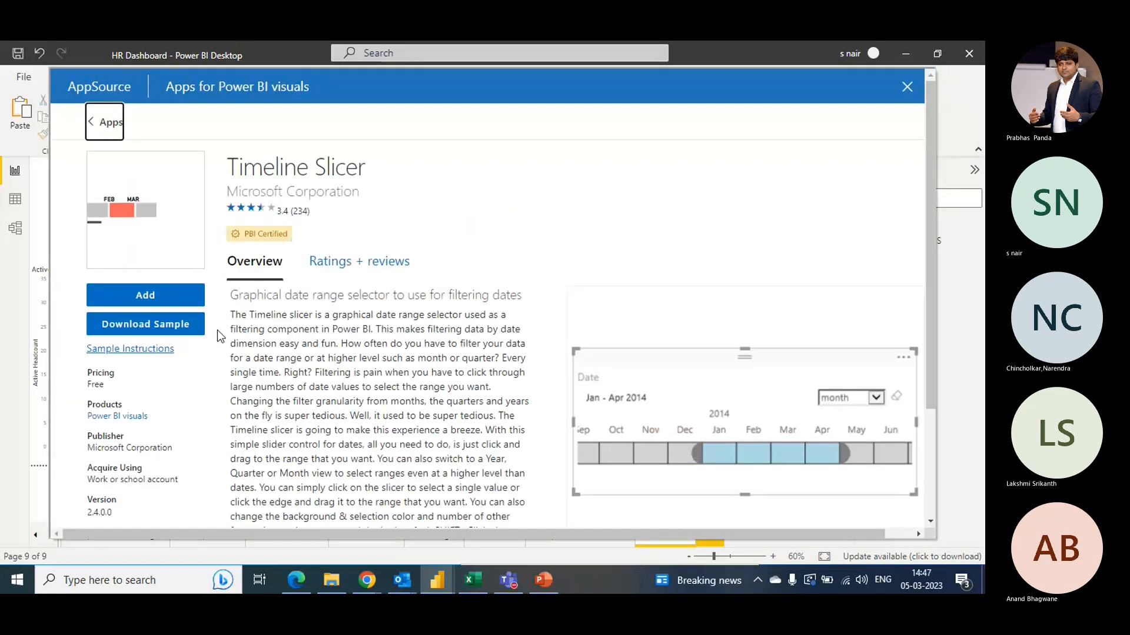
pyautogui.click(145, 301)
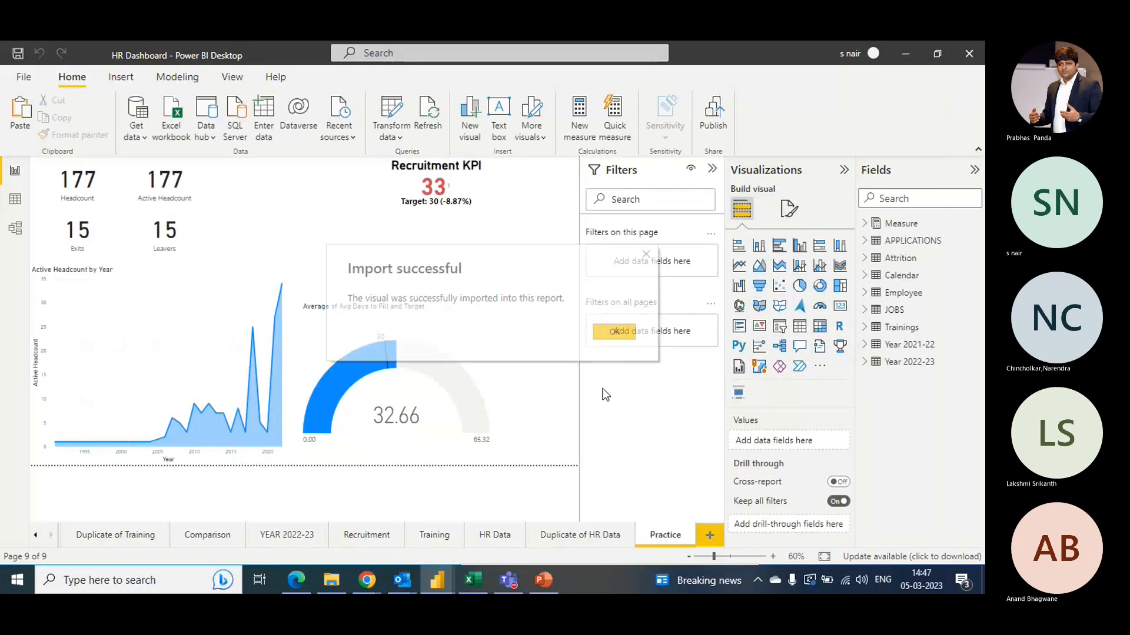
pyautogui.click(613, 332)
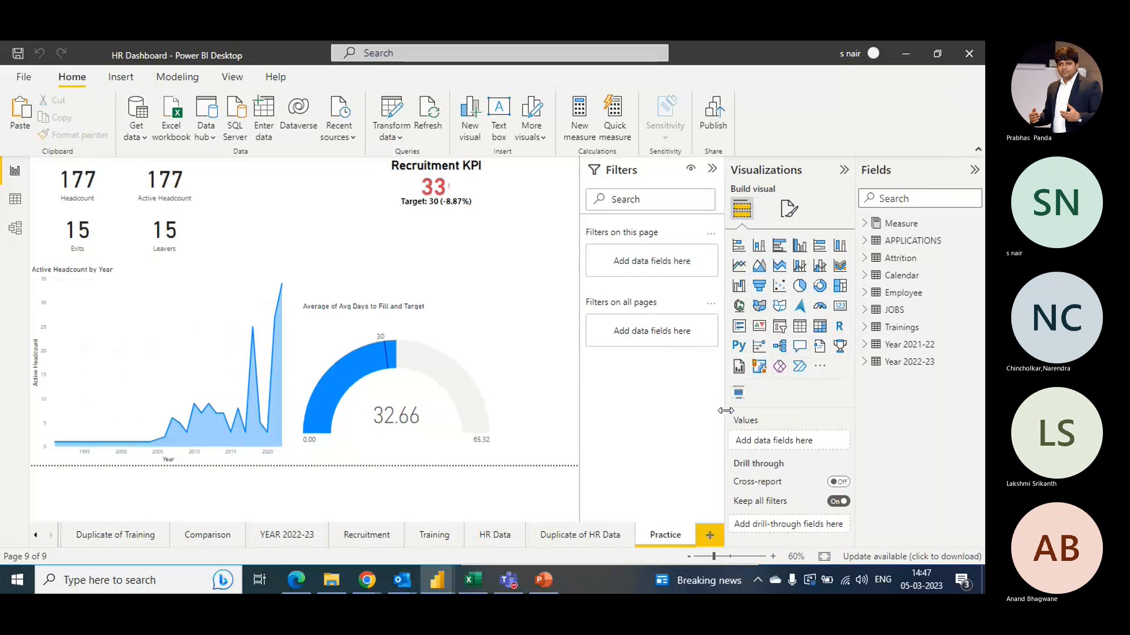
# - Insert a Timeline Slicer on the Practice page, position it near the top, and add the APPLICATIONS Hire DT date hierarchy as its Time field
pyautogui.click(737, 395)
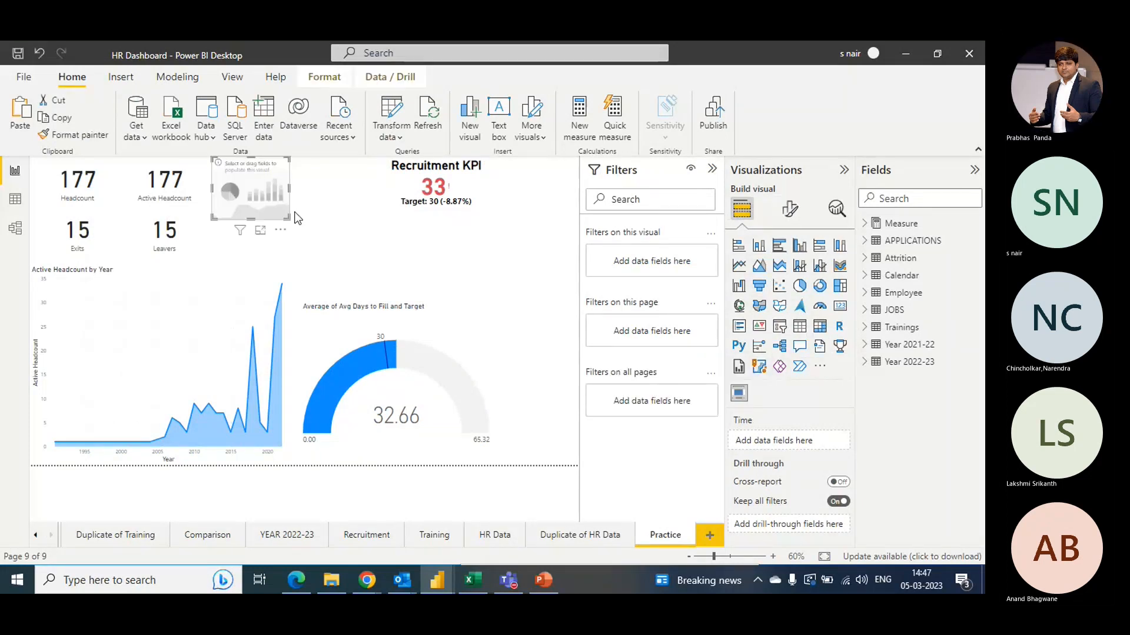
pyautogui.moveTo(245, 175); pyautogui.dragTo(529, 226)
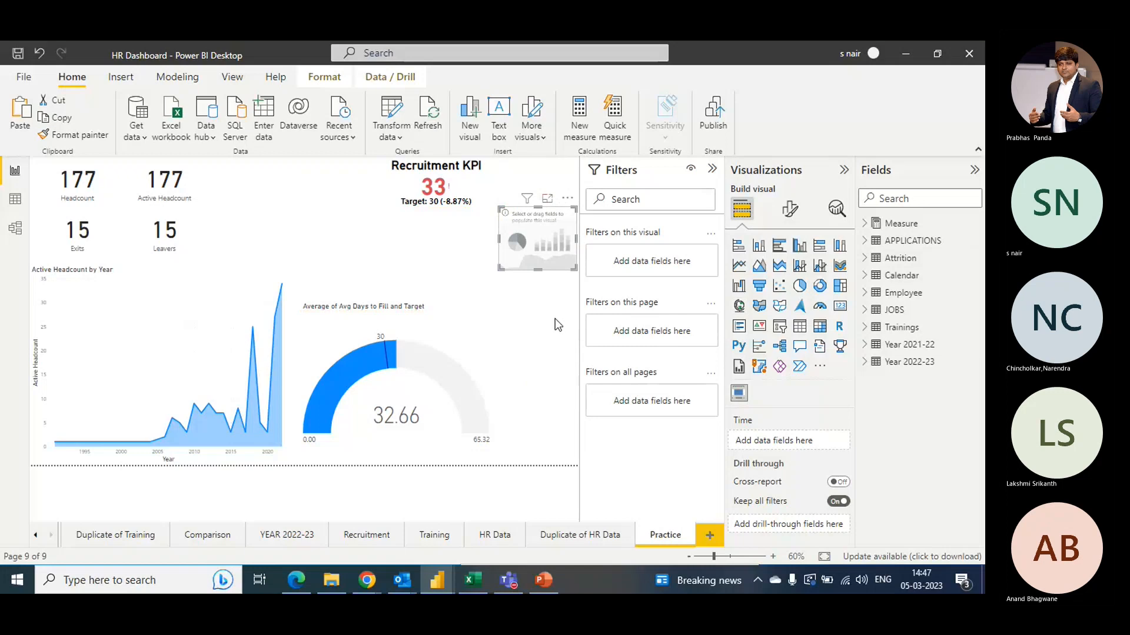
pyautogui.click(864, 243)
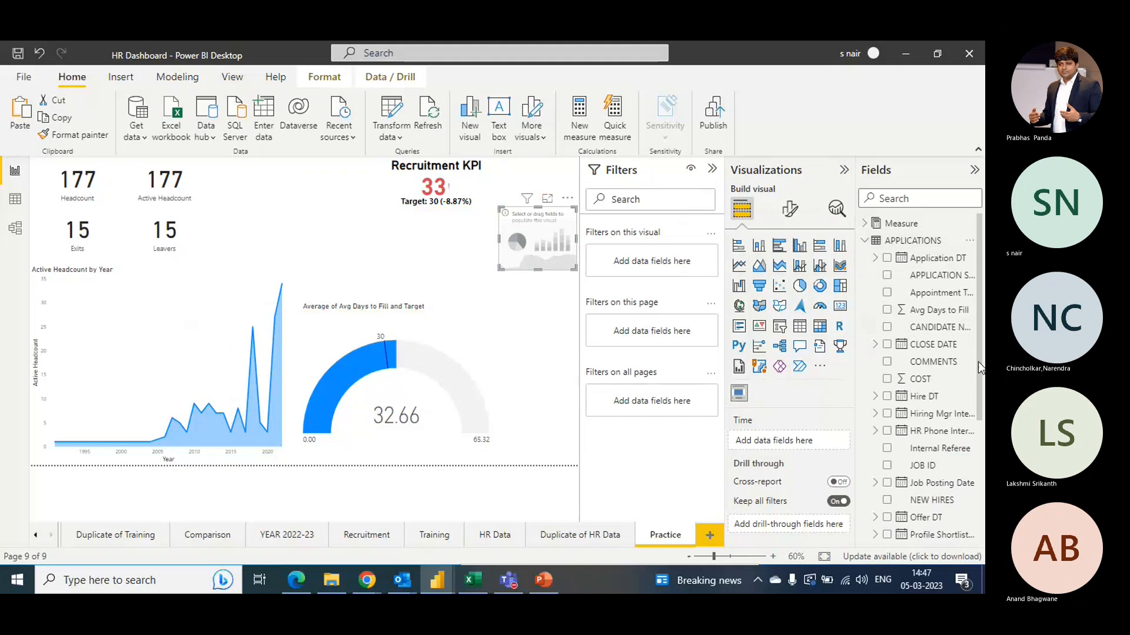
pyautogui.moveTo(980, 361); pyautogui.dragTo(977, 397)
pyautogui.click(875, 340)
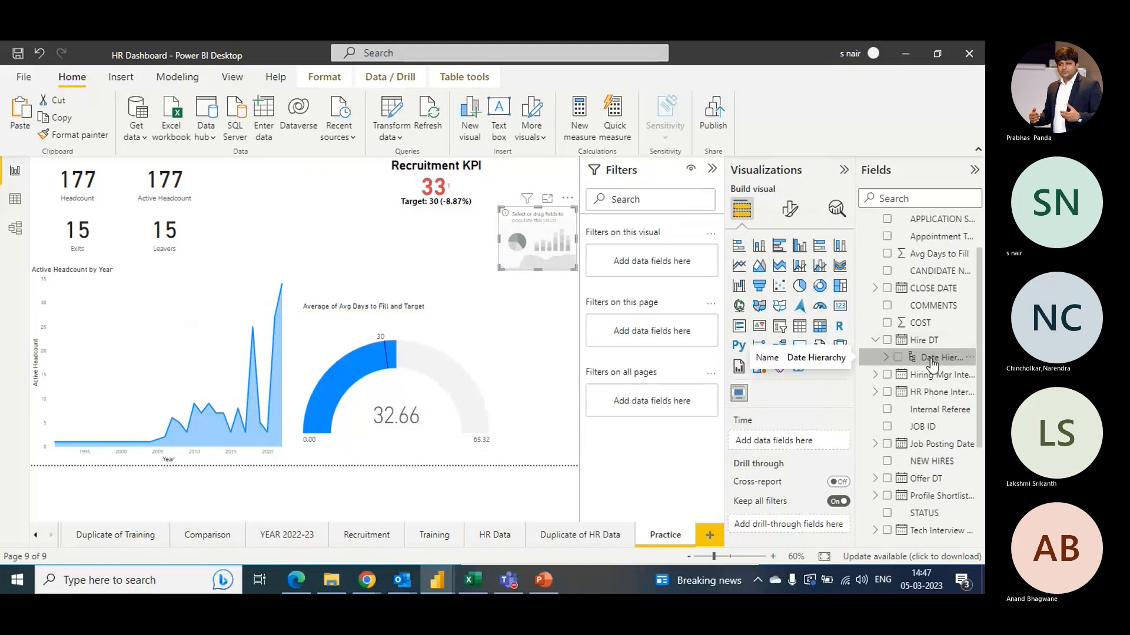
pyautogui.moveTo(932, 363); pyautogui.dragTo(802, 441)
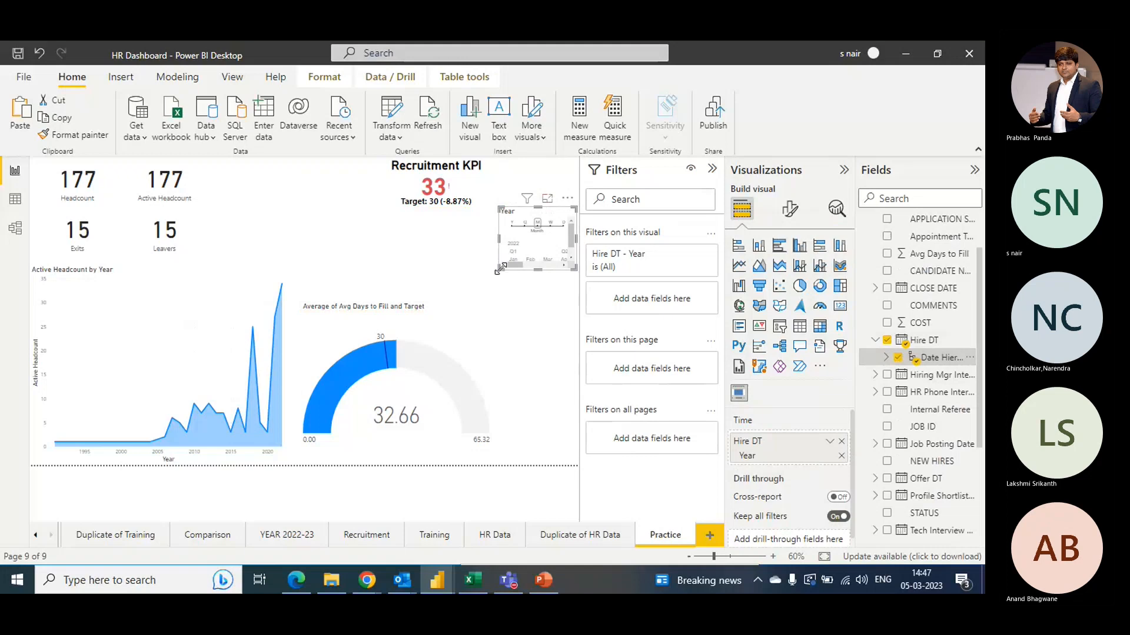
# - Widen the timeline slicer across the top of the page and select individual months on it, ending with November
pyautogui.moveTo(499, 269); pyautogui.dragTo(223, 296)
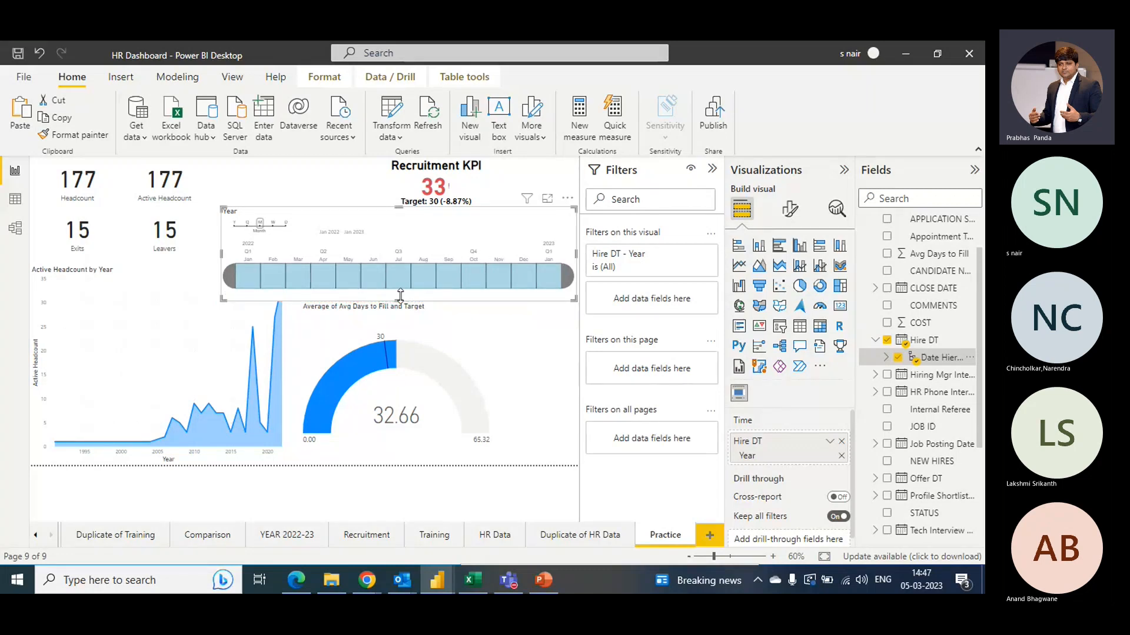
pyautogui.click(318, 283)
pyautogui.click(318, 283)
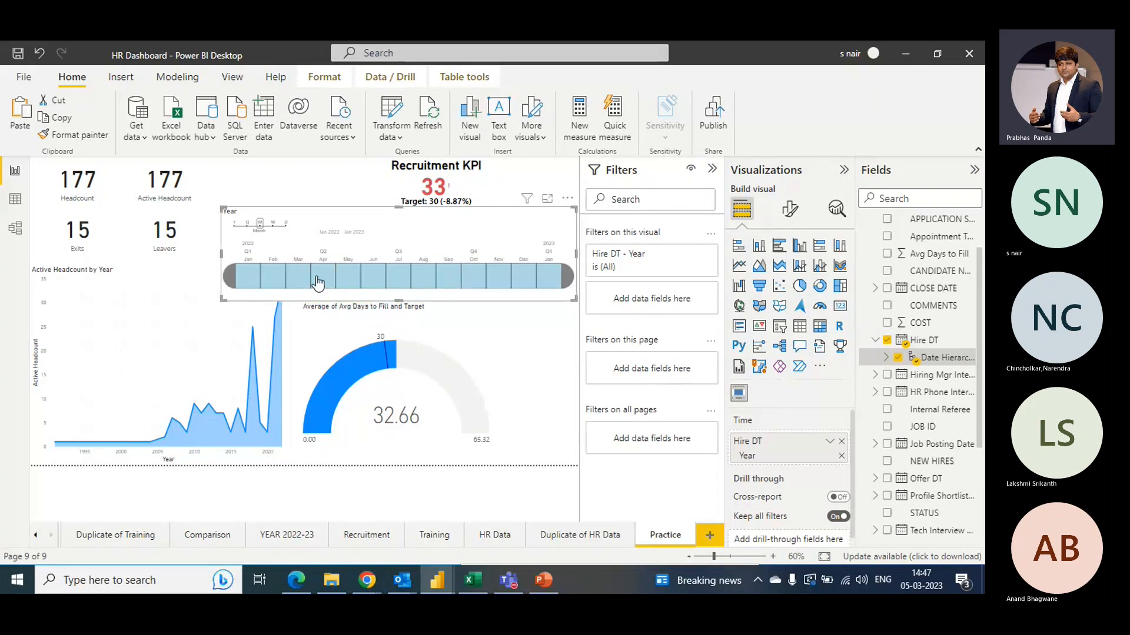
pyautogui.click(318, 283)
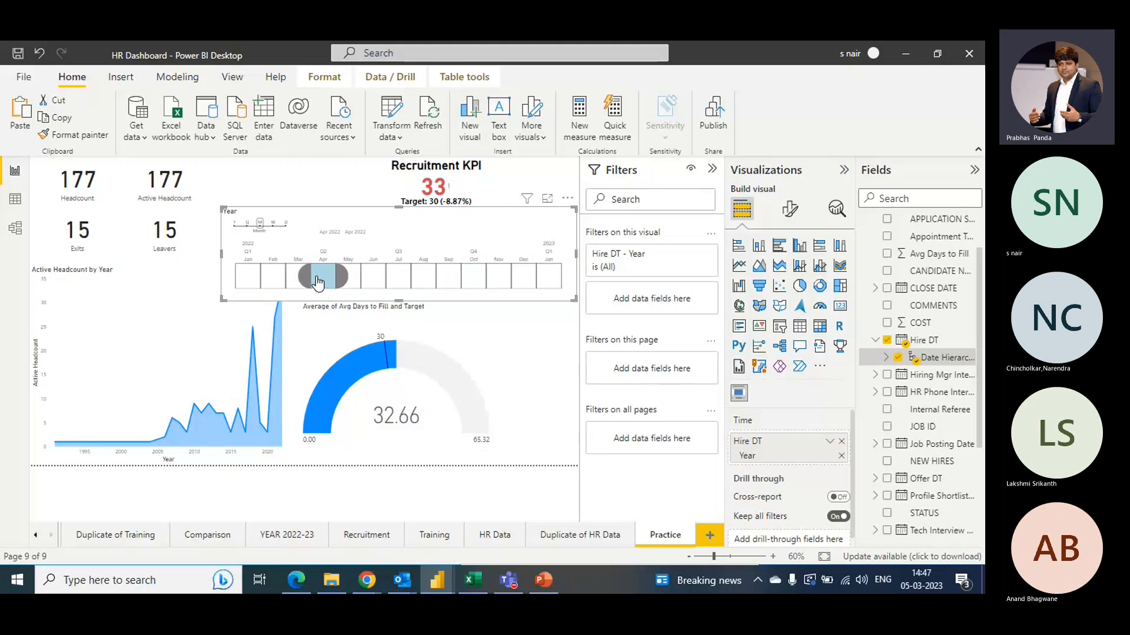
pyautogui.click(399, 283)
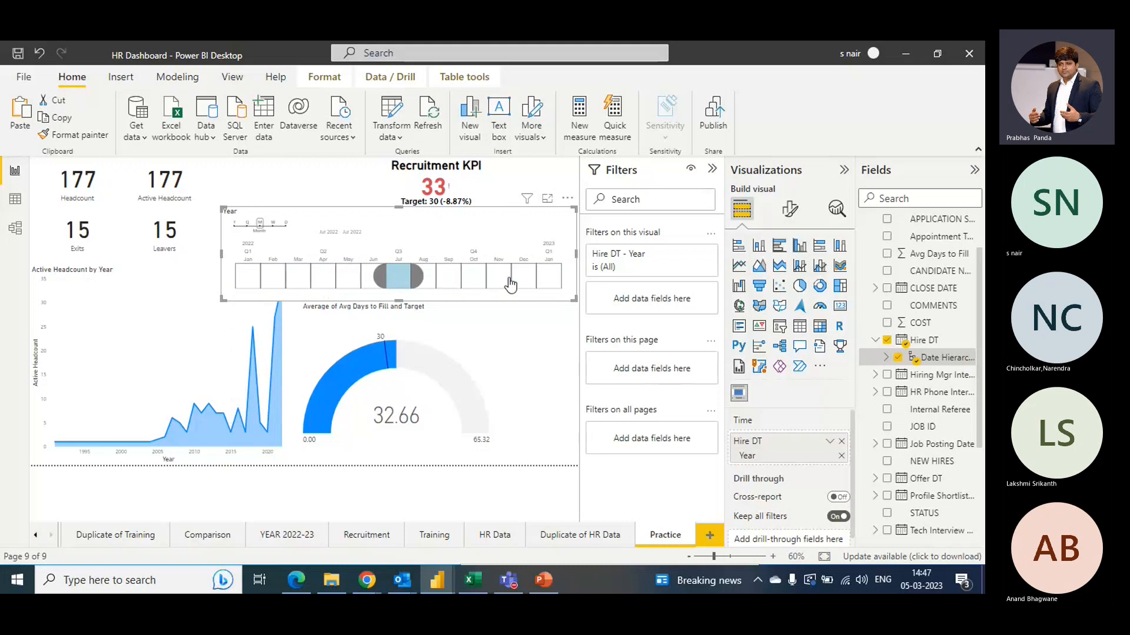
pyautogui.click(552, 282)
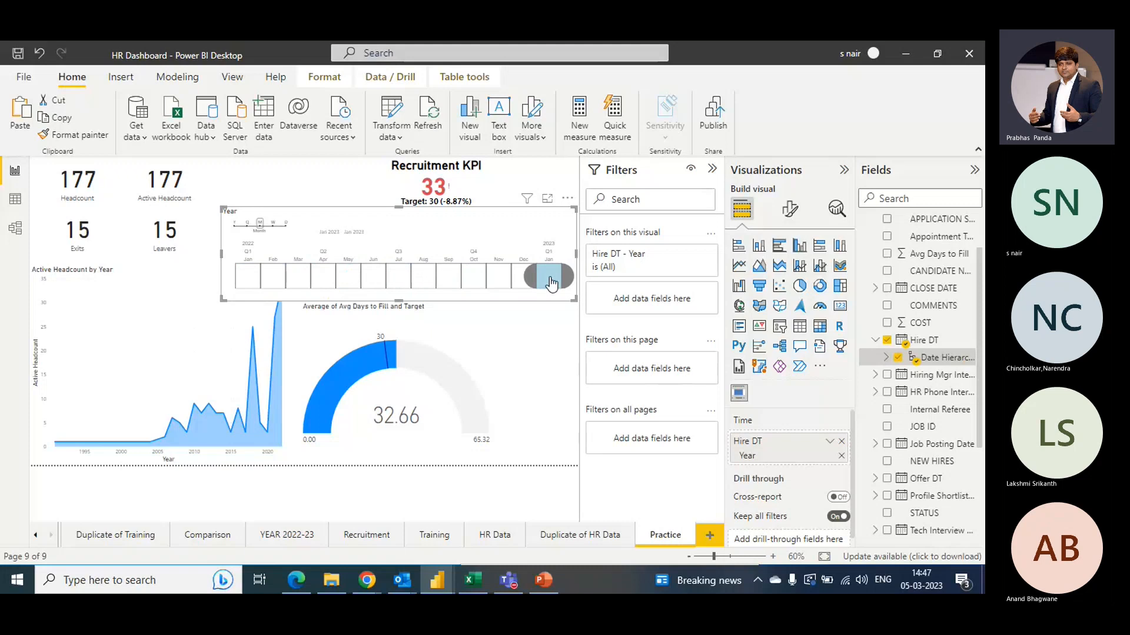
pyautogui.click(499, 282)
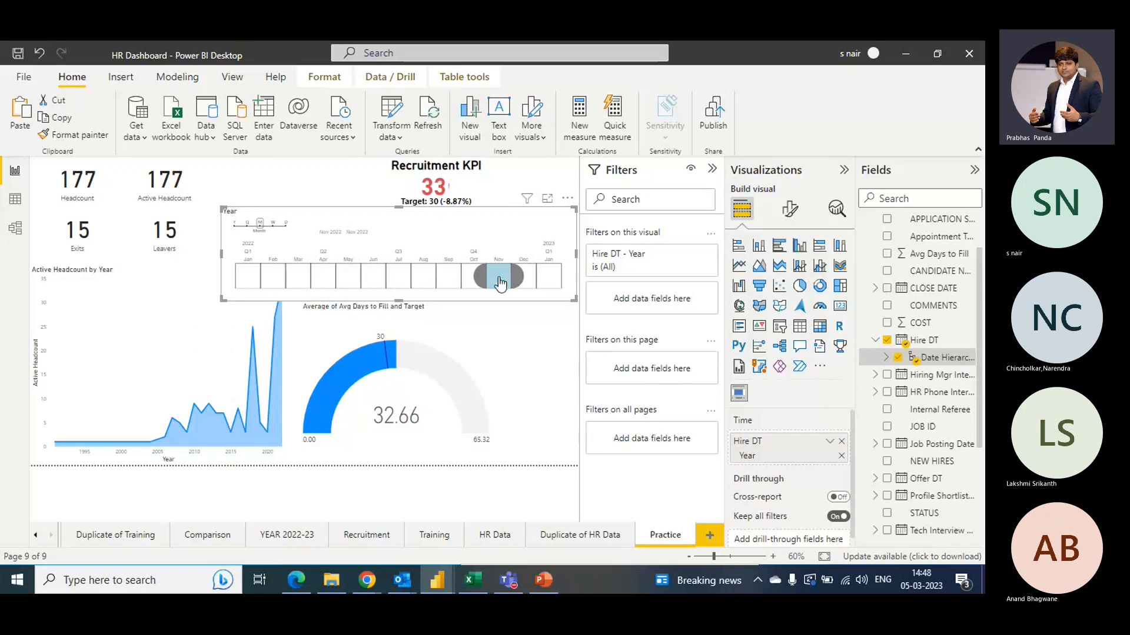
# - Switch the timeline slicer to year granularity and select 2022
pyautogui.click(235, 223)
pyautogui.click(455, 264)
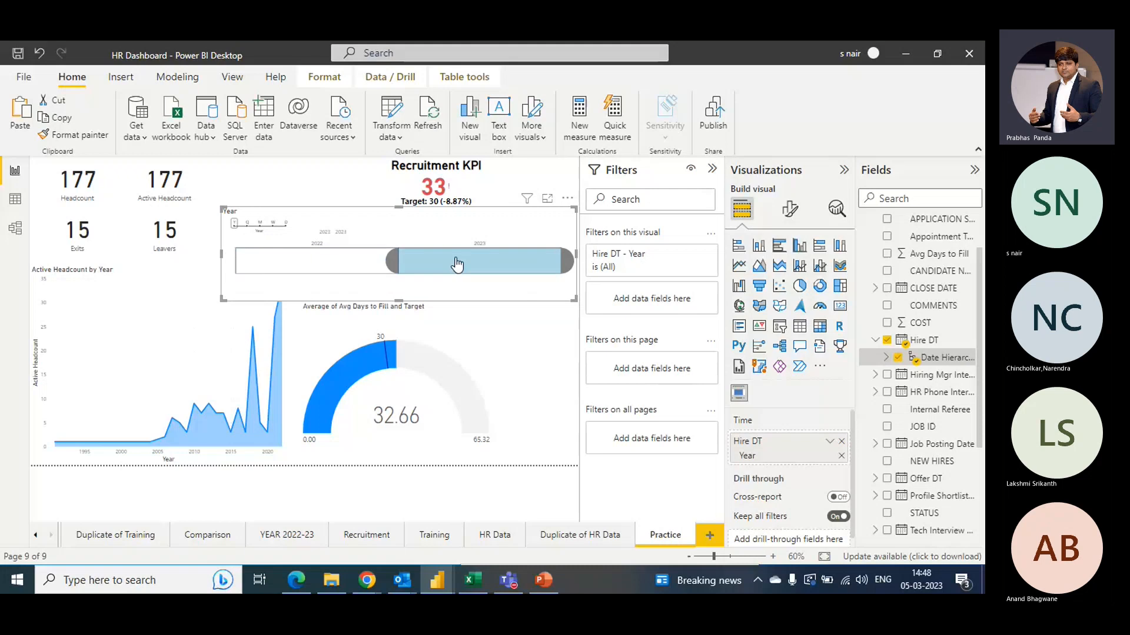
pyautogui.click(318, 269)
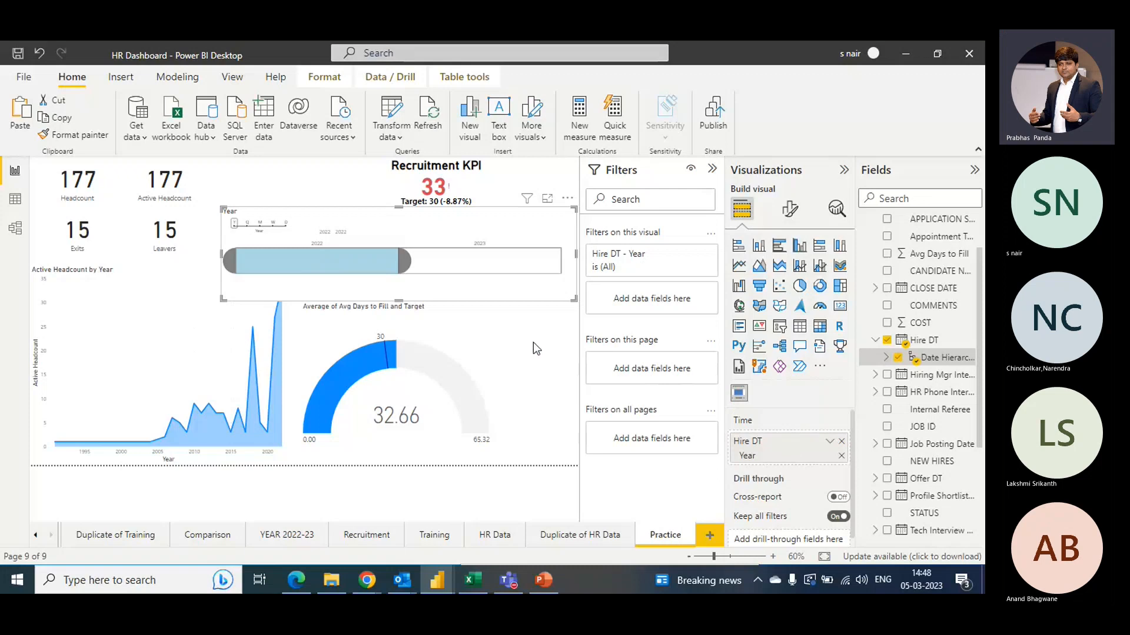
# - Switch the timeline slicer to quarter granularity and back to year granularity
pyautogui.rightClick(518, 288)
pyautogui.click(486, 288)
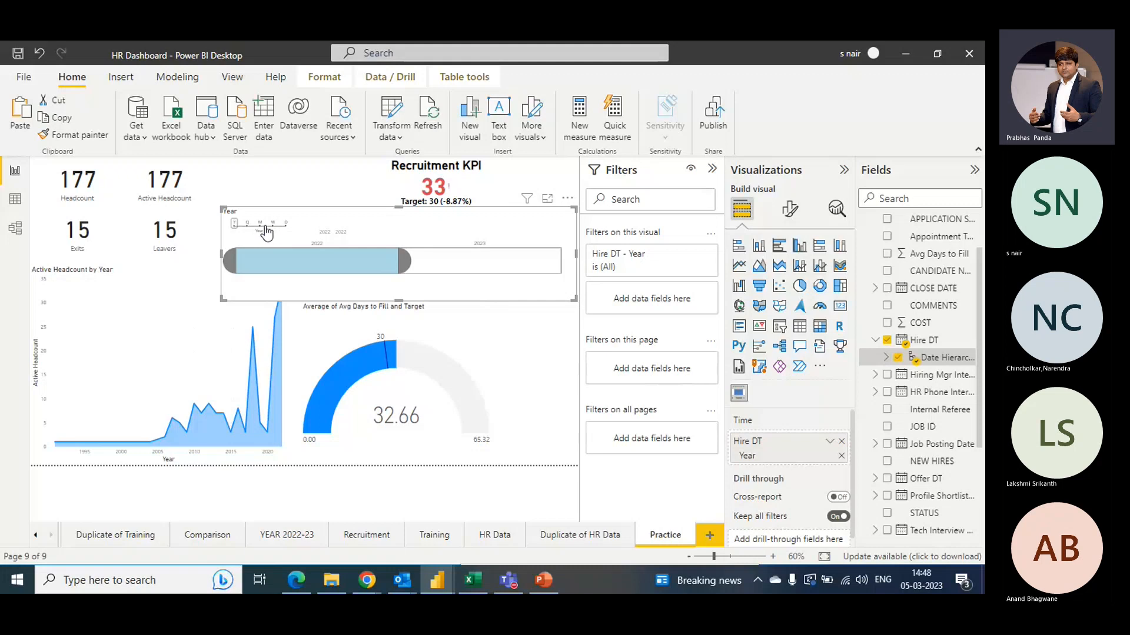
pyautogui.click(247, 223)
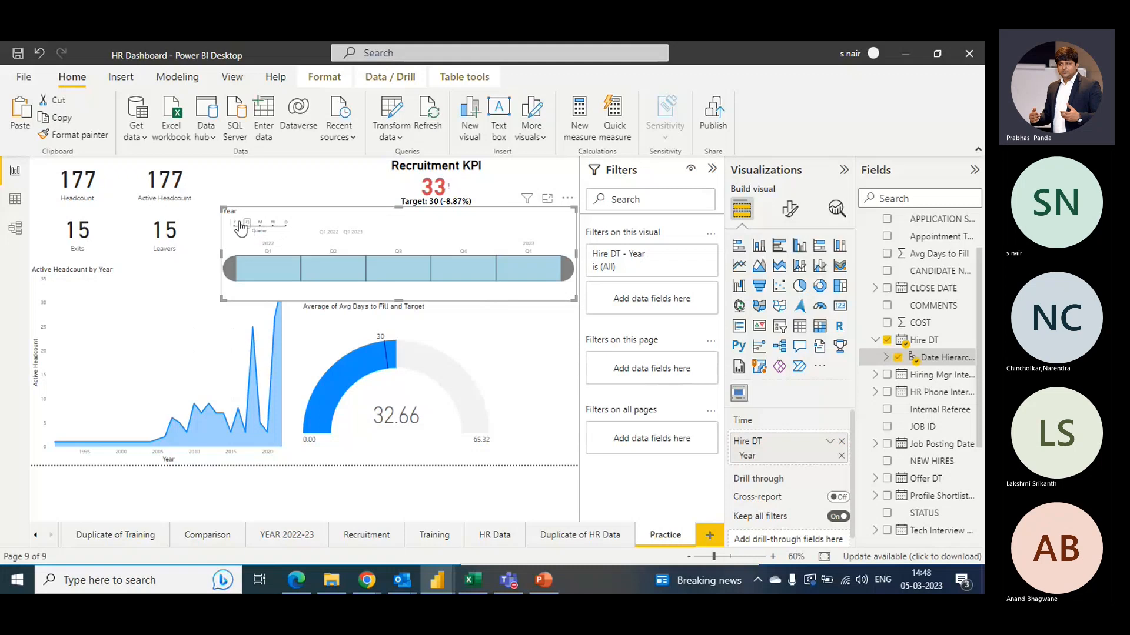
pyautogui.click(235, 223)
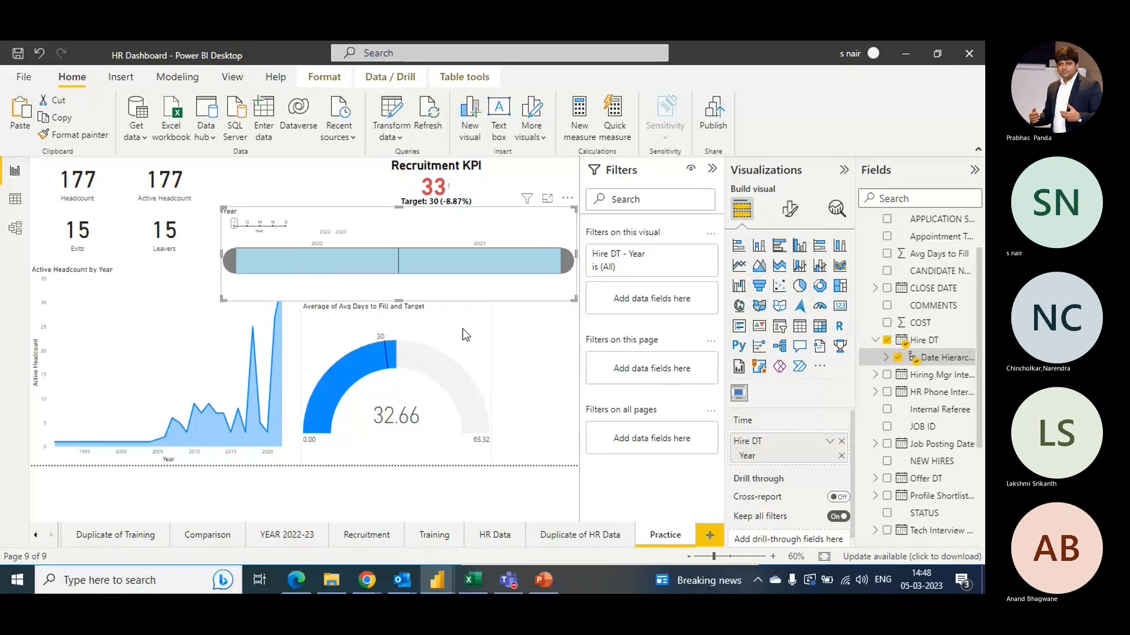
pyautogui.click(531, 364)
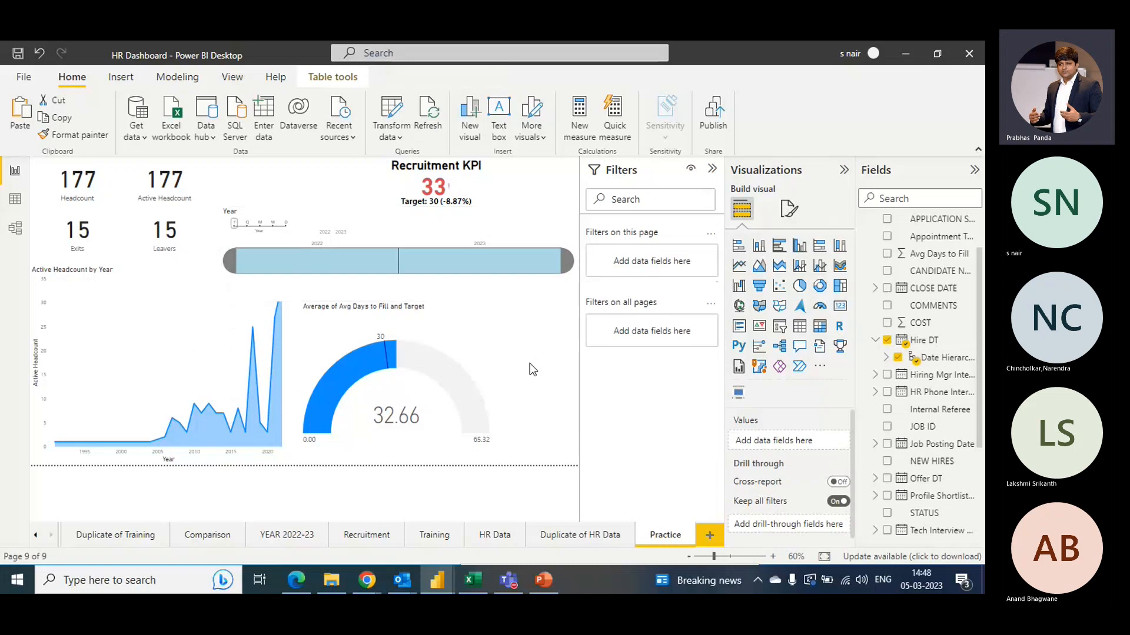
pyautogui.click(545, 286)
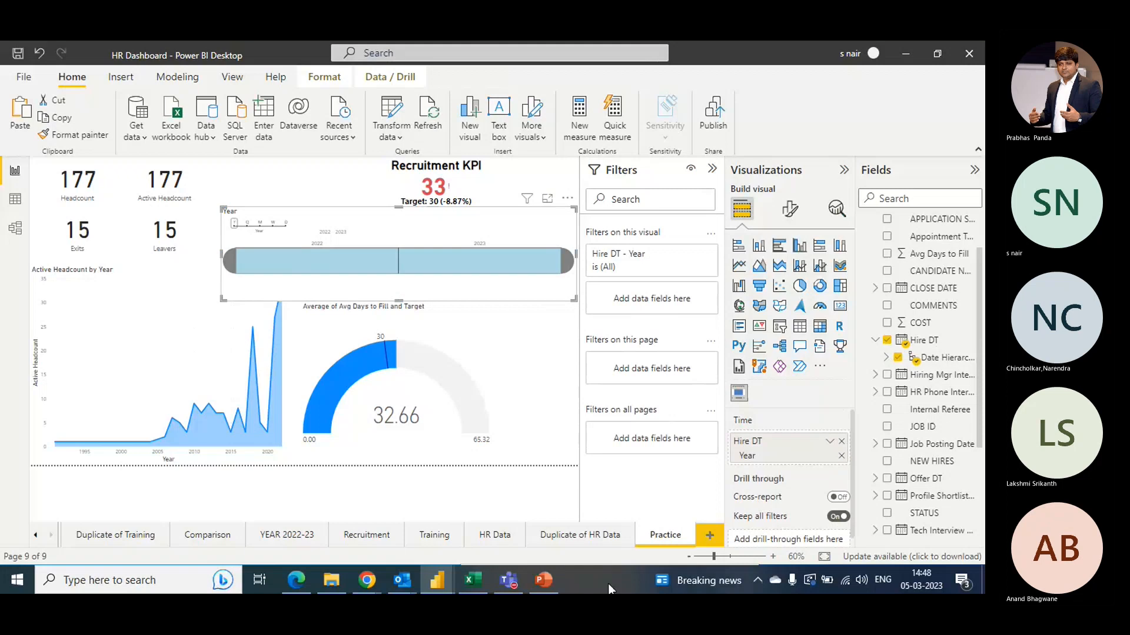
pyautogui.hotkey('alt', 'Tab')
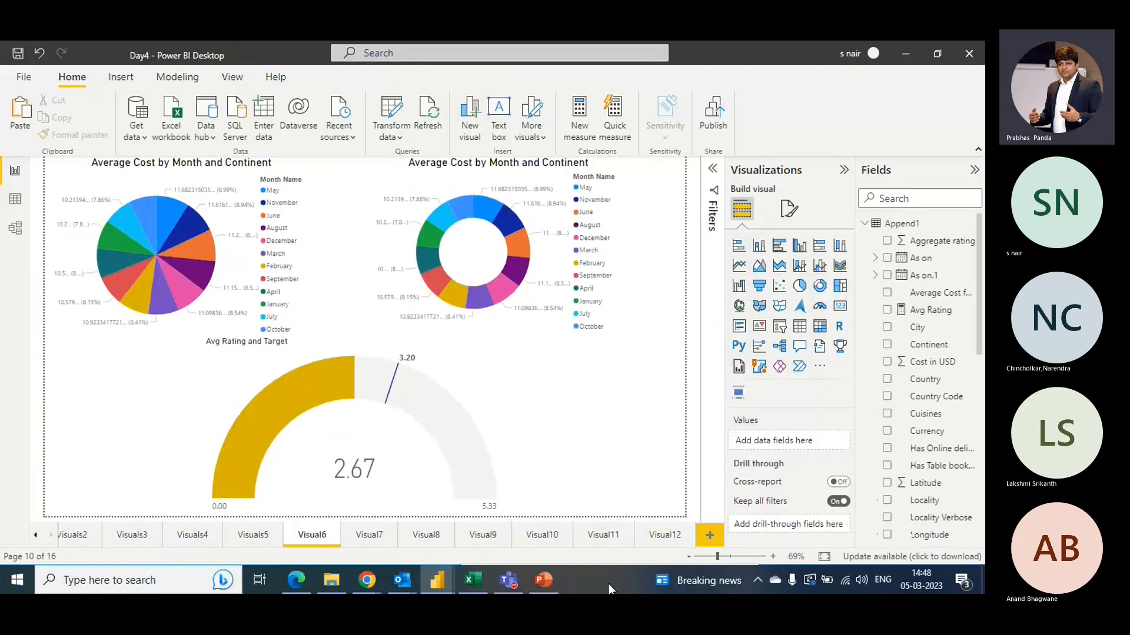
pyautogui.hotkey('alt', 'Tab')
pyautogui.moveTo(507, 588)
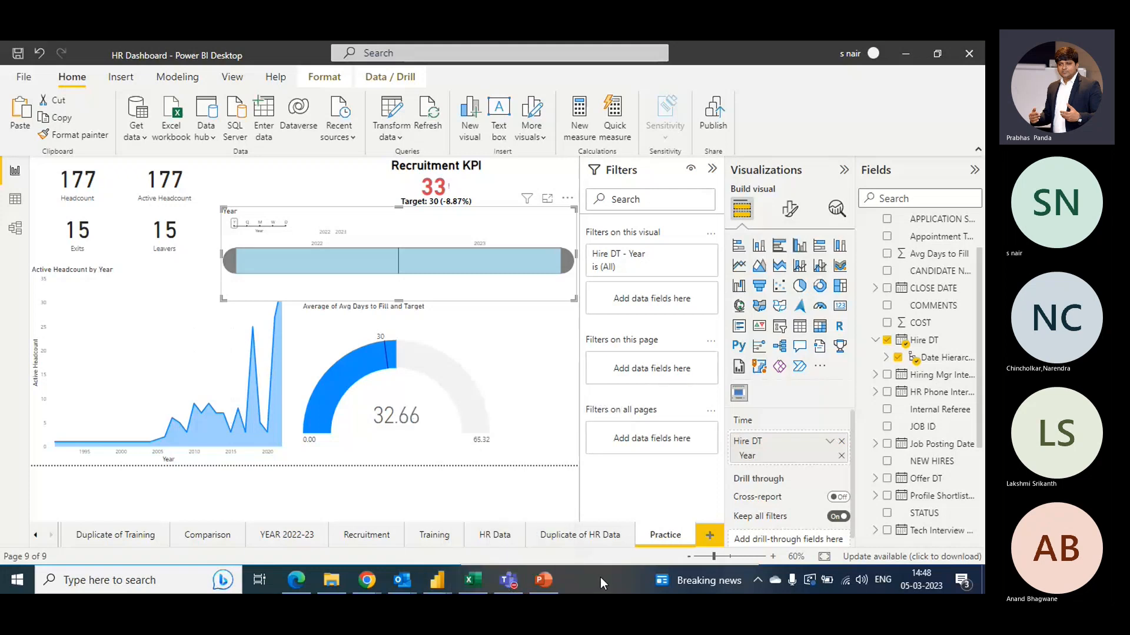
pyautogui.hotkey('alt', 'Tab')
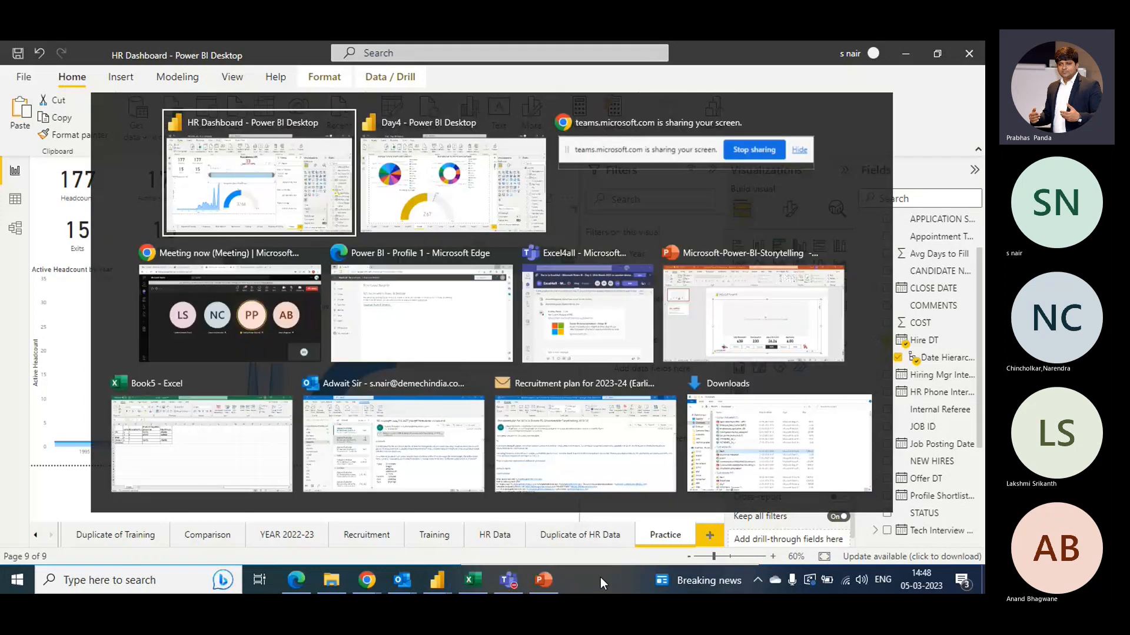
pyautogui.hotkey('alt', 'Tab')
pyautogui.hotkey('alt', 'Tab')
pyautogui.hotkey('alt', 'Tab')
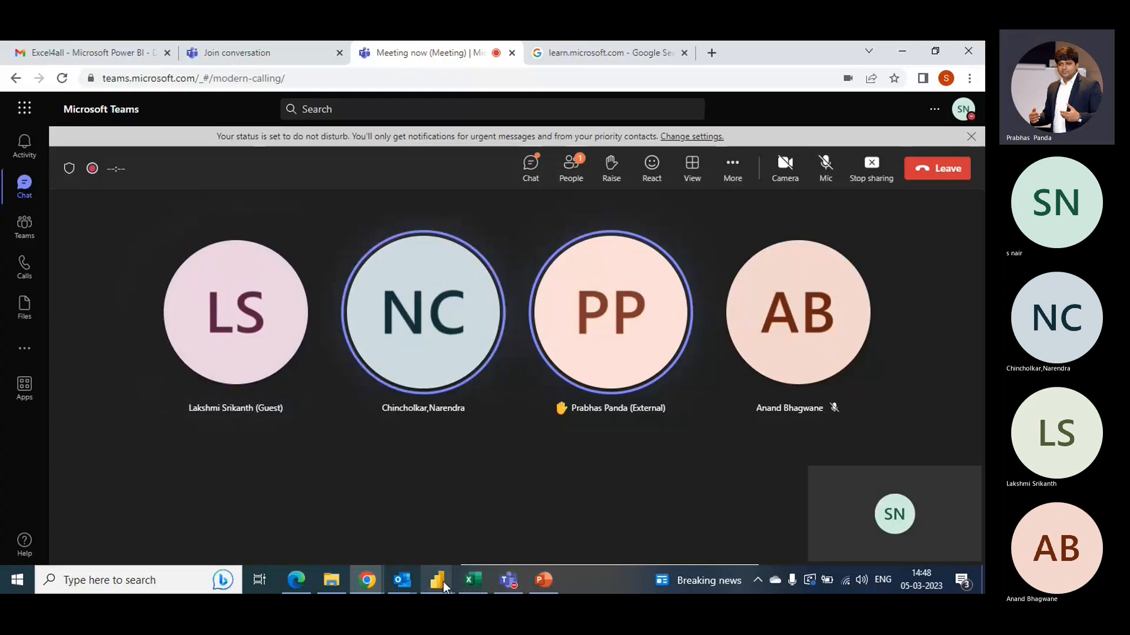
pyautogui.moveTo(443, 581)
pyautogui.click(521, 537)
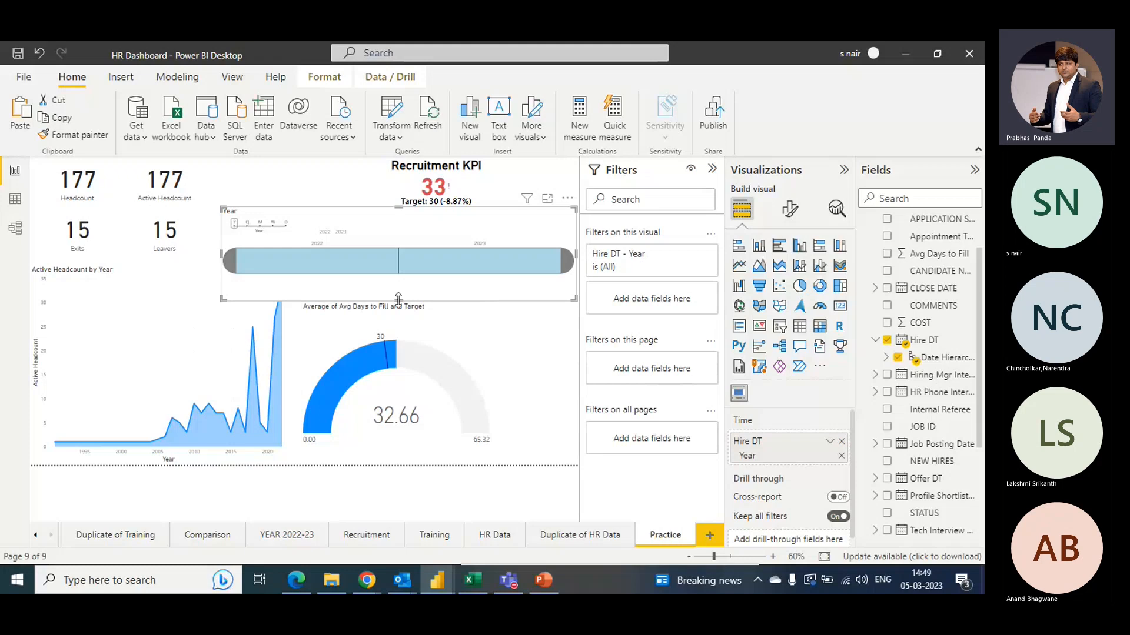
# - Make the timeline slicer slightly shorter and select the year 2023 on it
pyautogui.moveTo(398, 299); pyautogui.dragTo(399, 292)
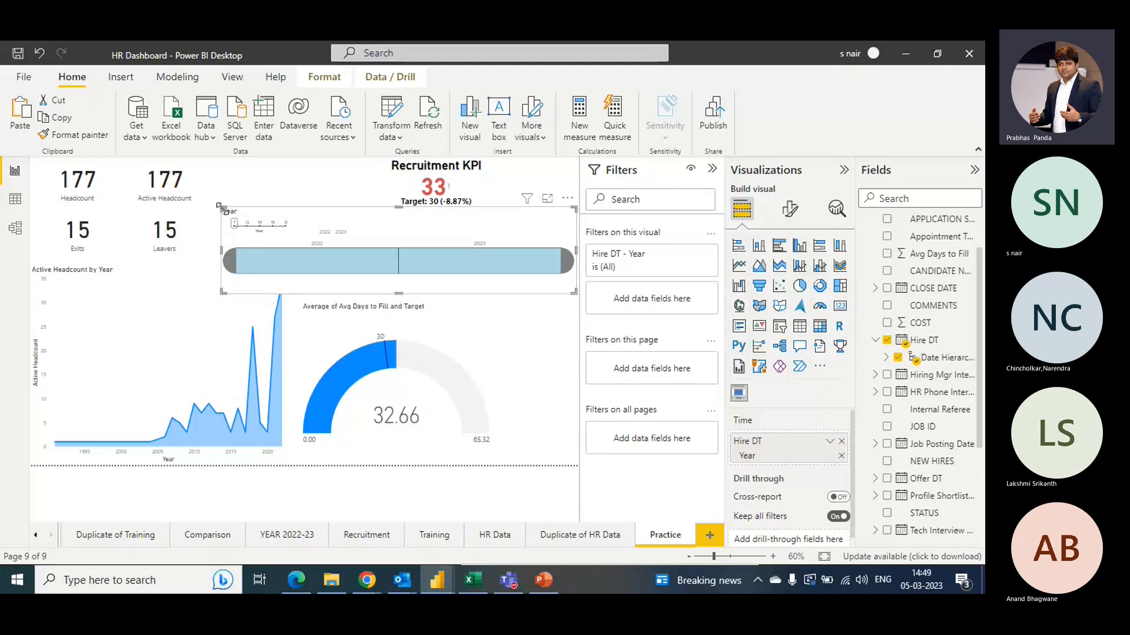
pyautogui.moveTo(221, 208); pyautogui.dragTo(224, 216)
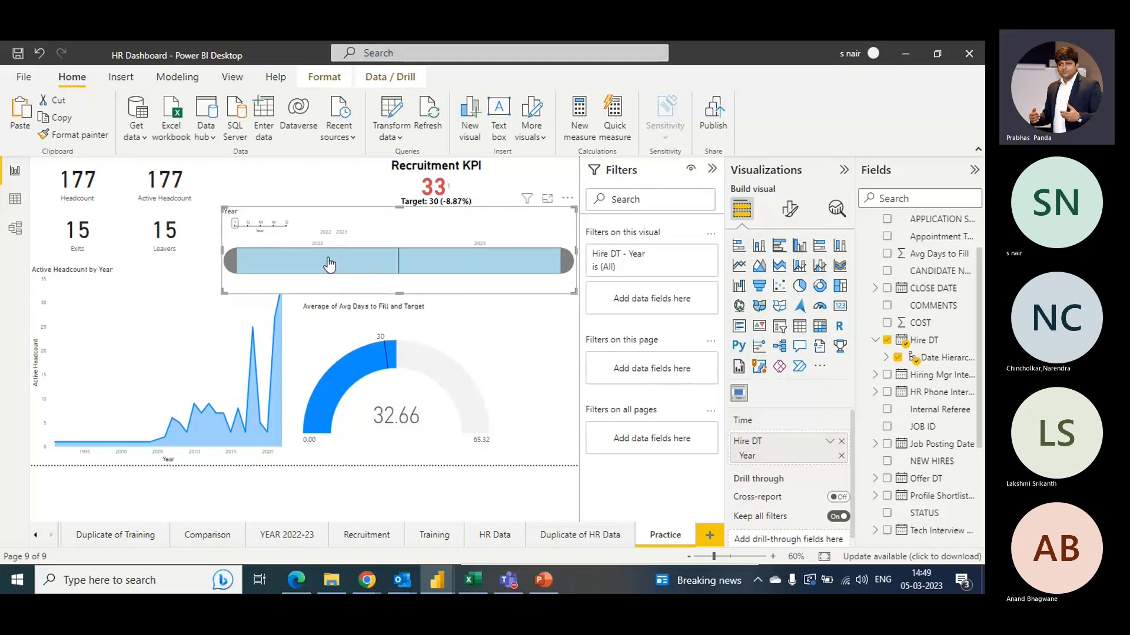
pyautogui.click(451, 269)
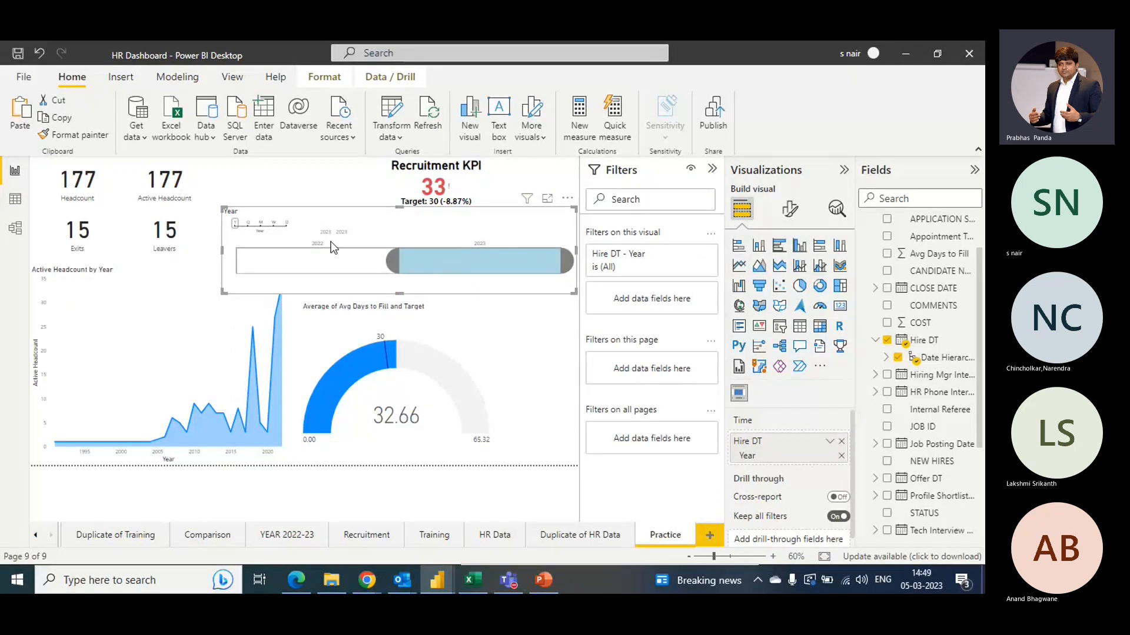
# - Switch the timeline slicer to month granularity and select November 2022
pyautogui.click(260, 223)
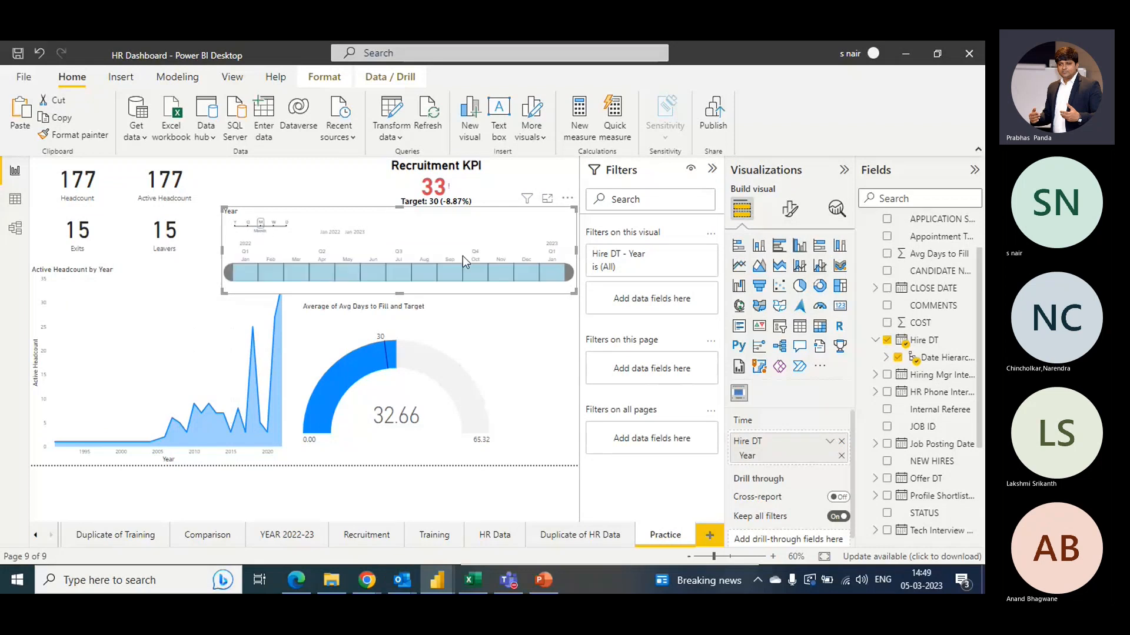
pyautogui.moveTo(555, 272); pyautogui.dragTo(497, 275)
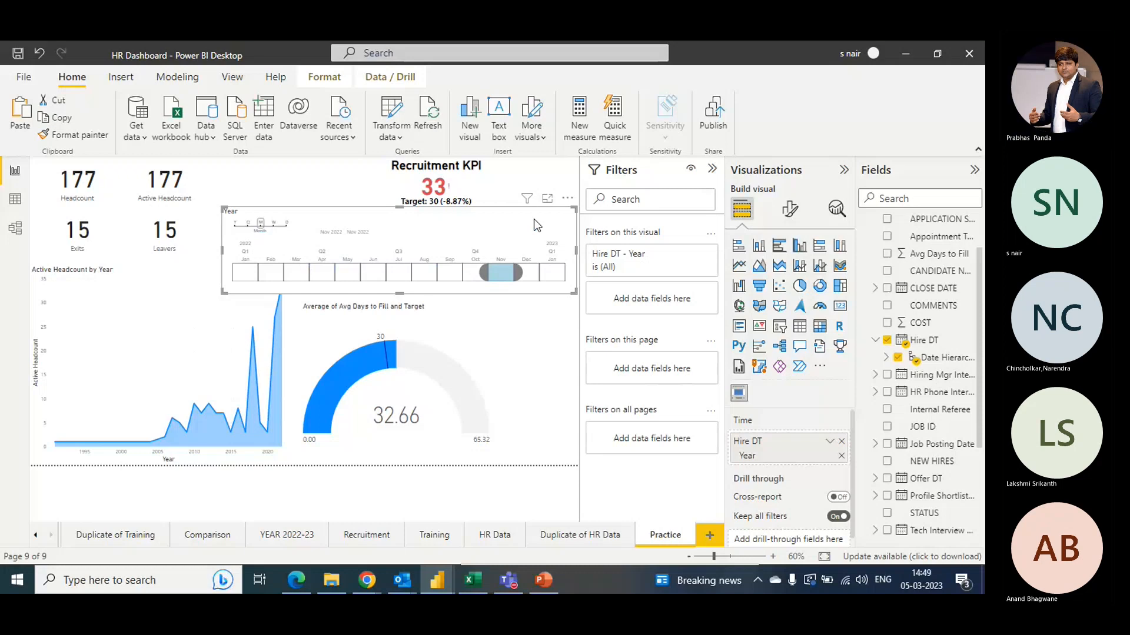
pyautogui.hotkey('alt', 'Tab')
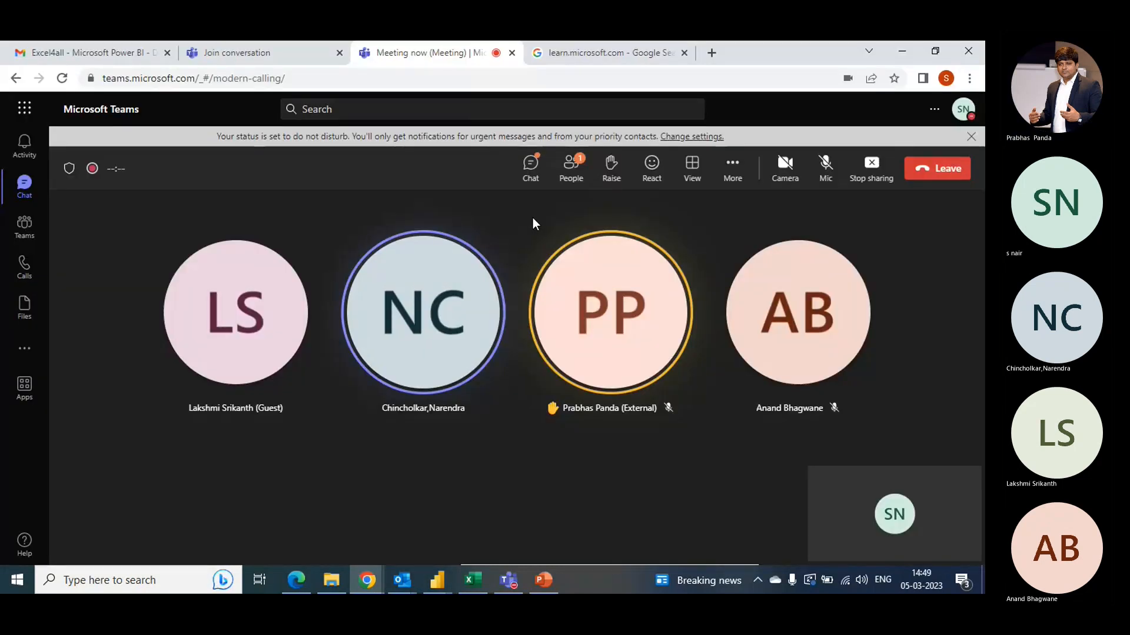
pyautogui.hotkey('alt', 'Tab')
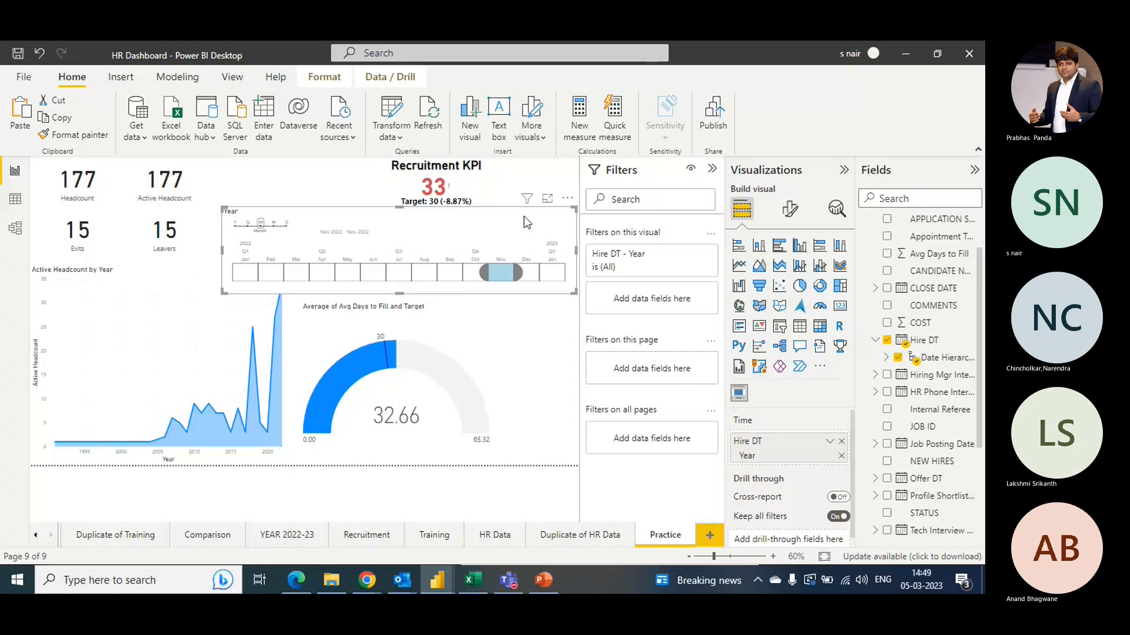
pyautogui.hotkey('alt', 'Tab')
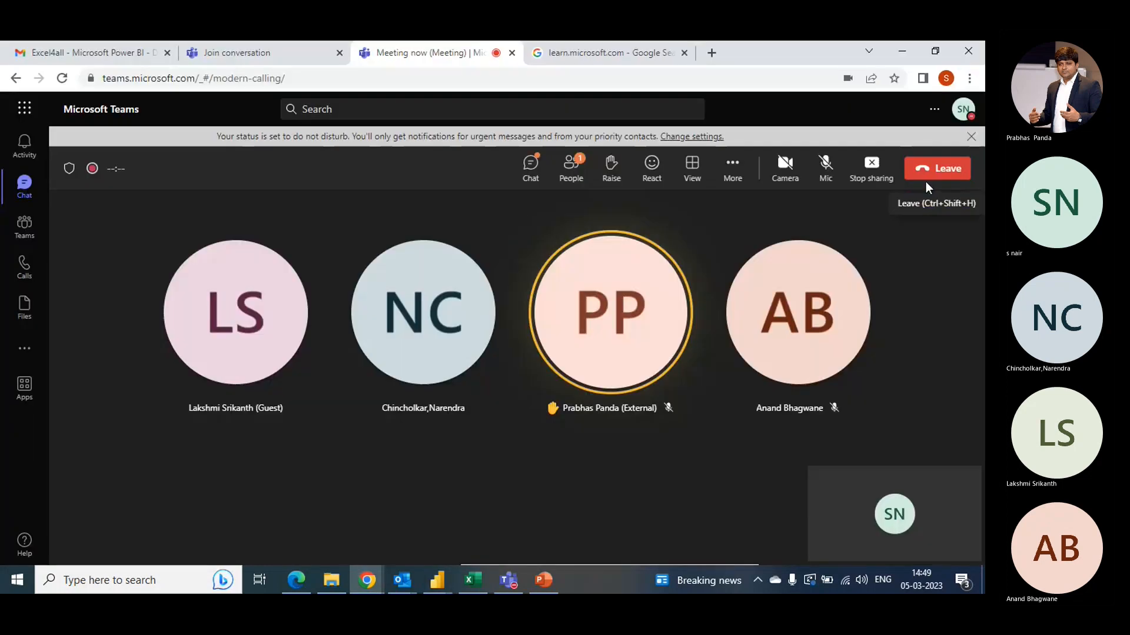
pyautogui.click(827, 168)
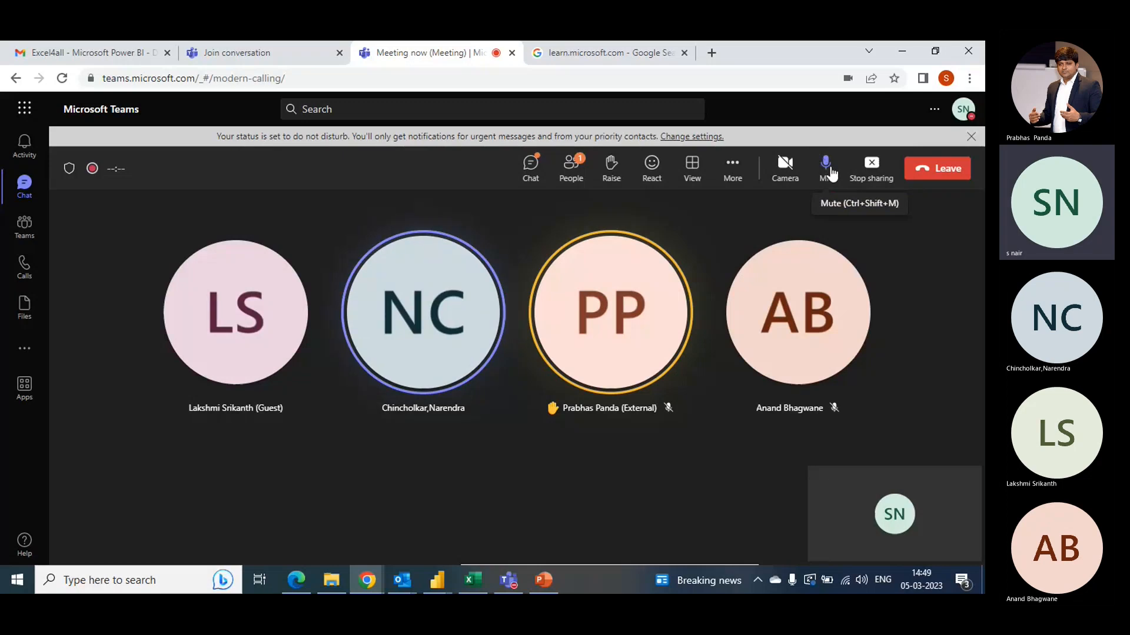
pyautogui.hotkey('alt', 'Tab')
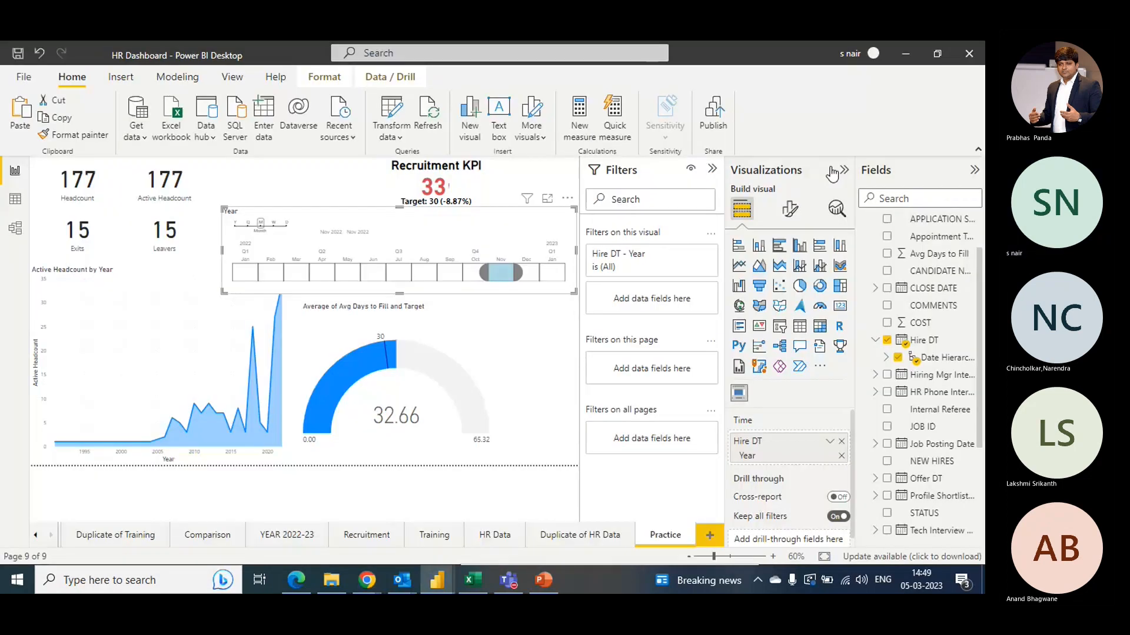
pyautogui.hotkey('alt', 'Tab')
pyautogui.hotkey('alt', 'Tab')
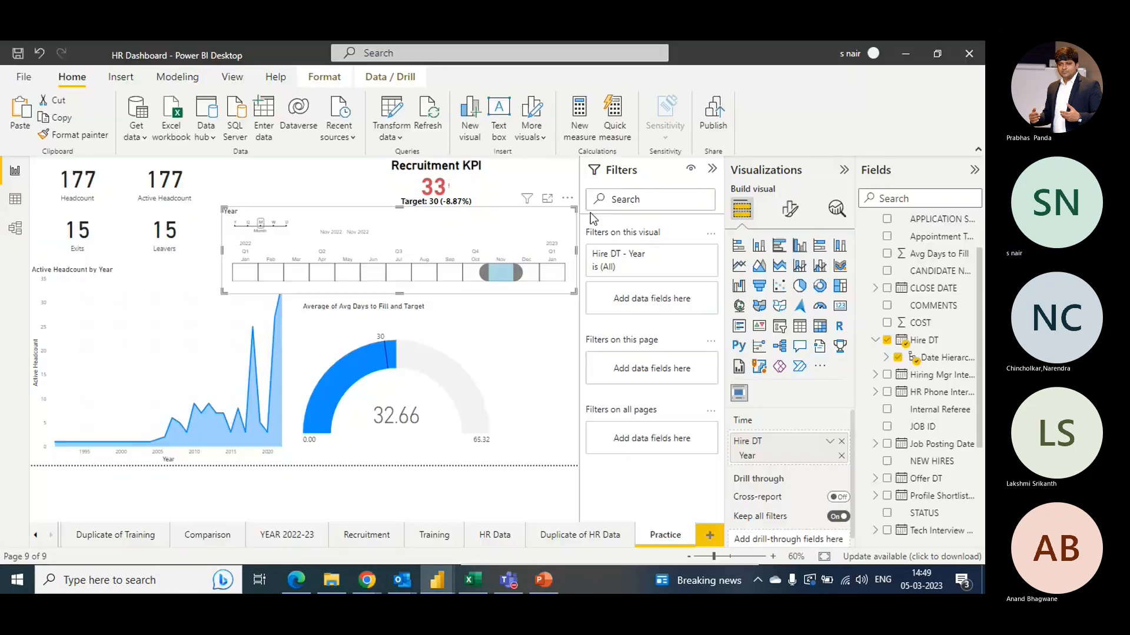
# - Select January 2022 on the timeline slicer
pyautogui.click(425, 279)
pyautogui.click(252, 279)
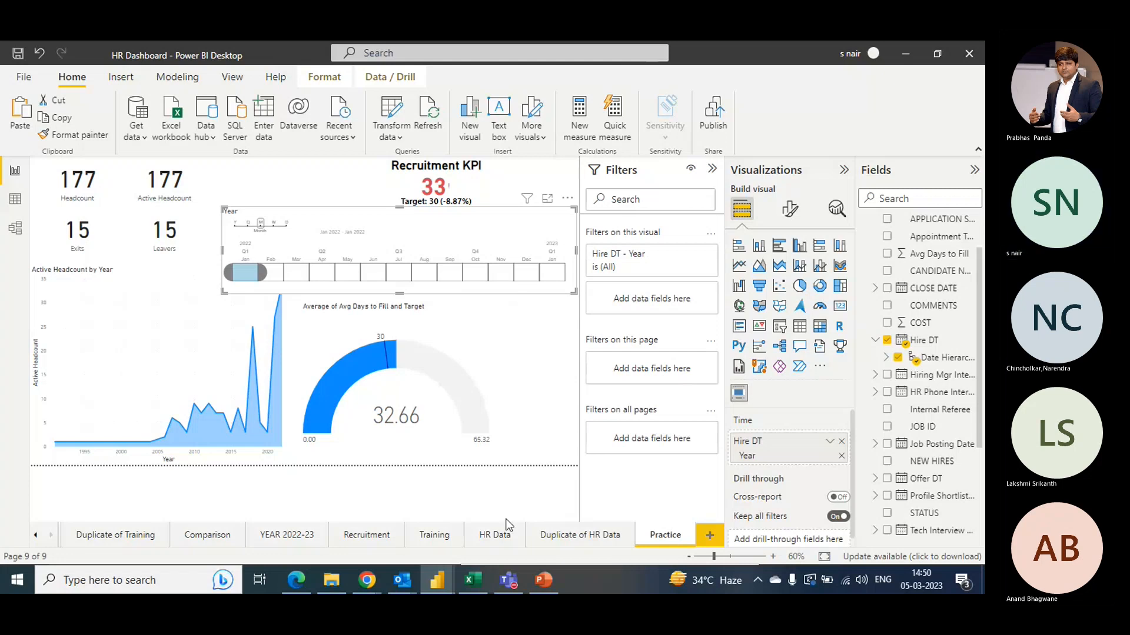
pyautogui.moveTo(440, 589)
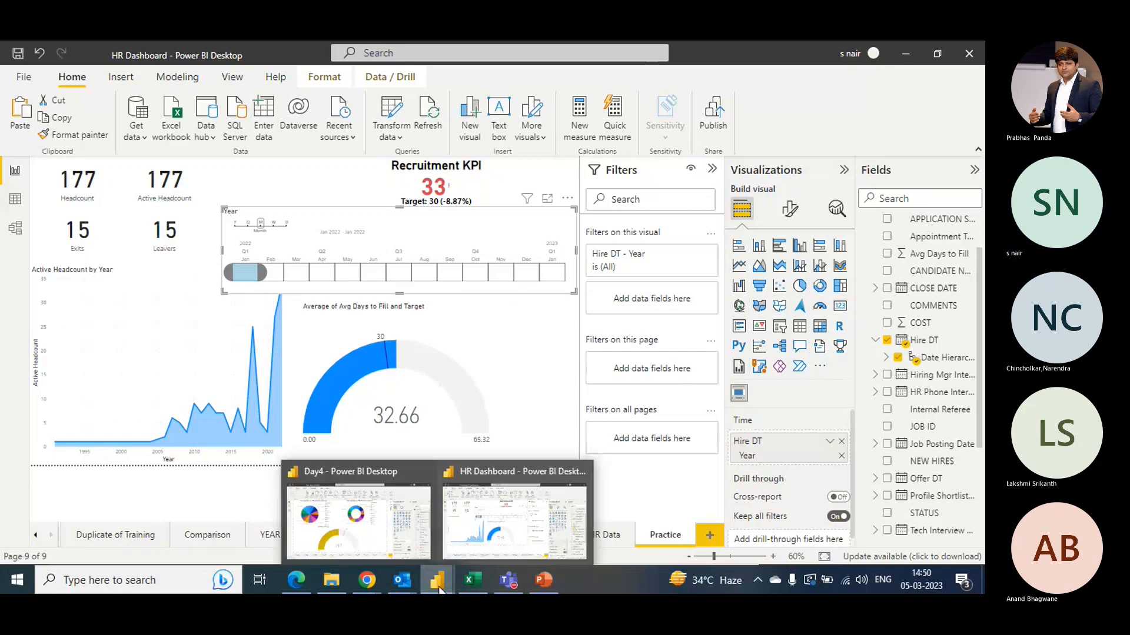
pyautogui.click(376, 534)
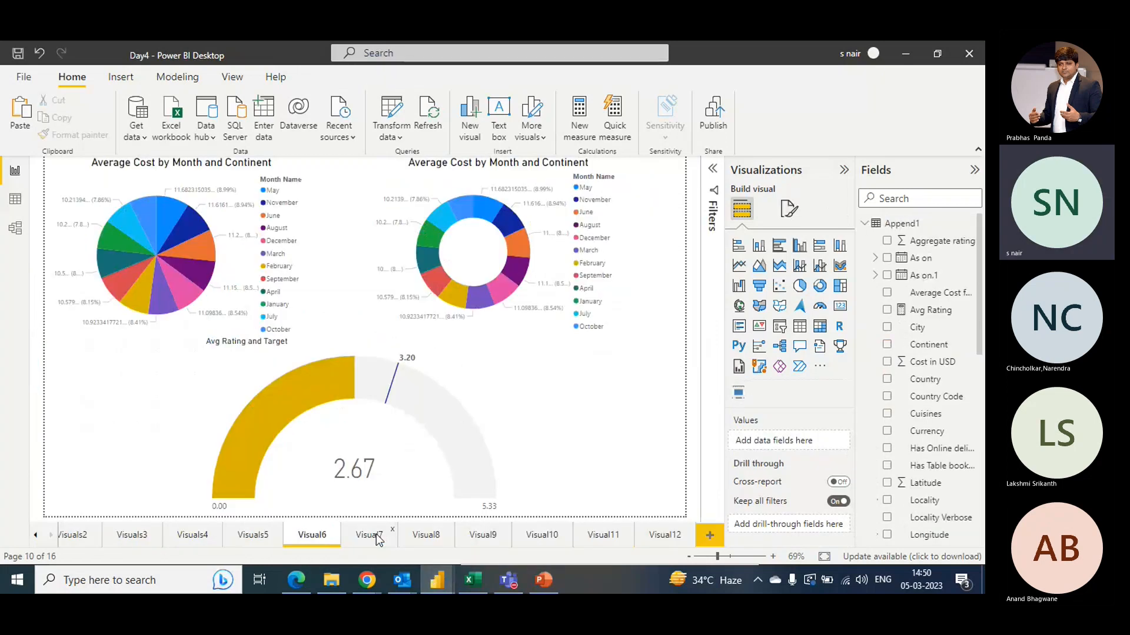
pyautogui.moveTo(438, 588)
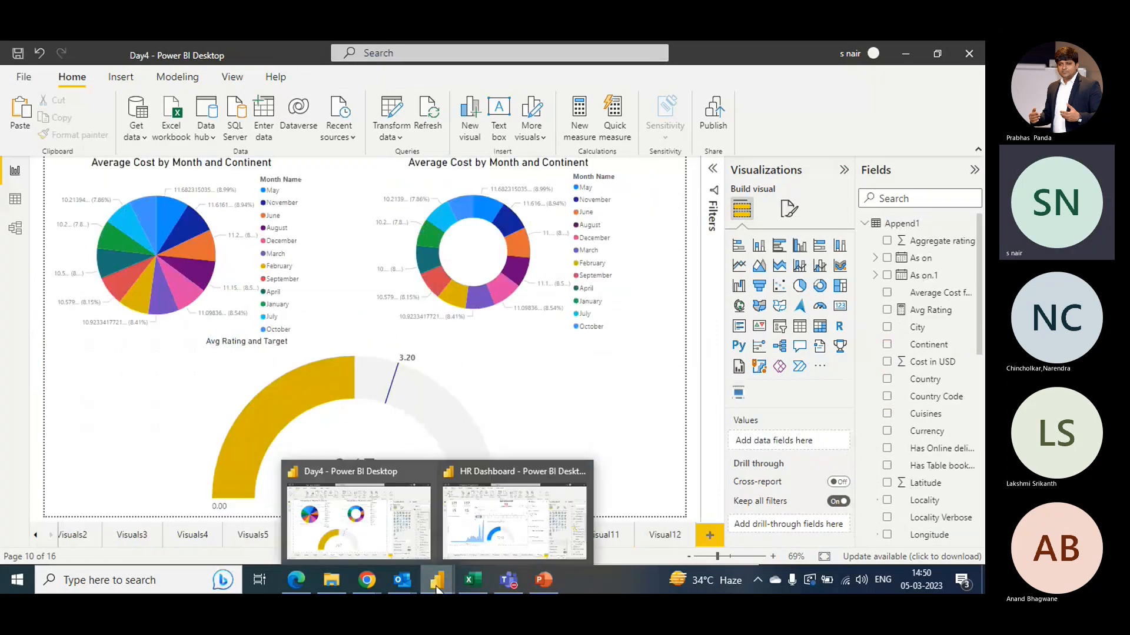
pyautogui.click(507, 548)
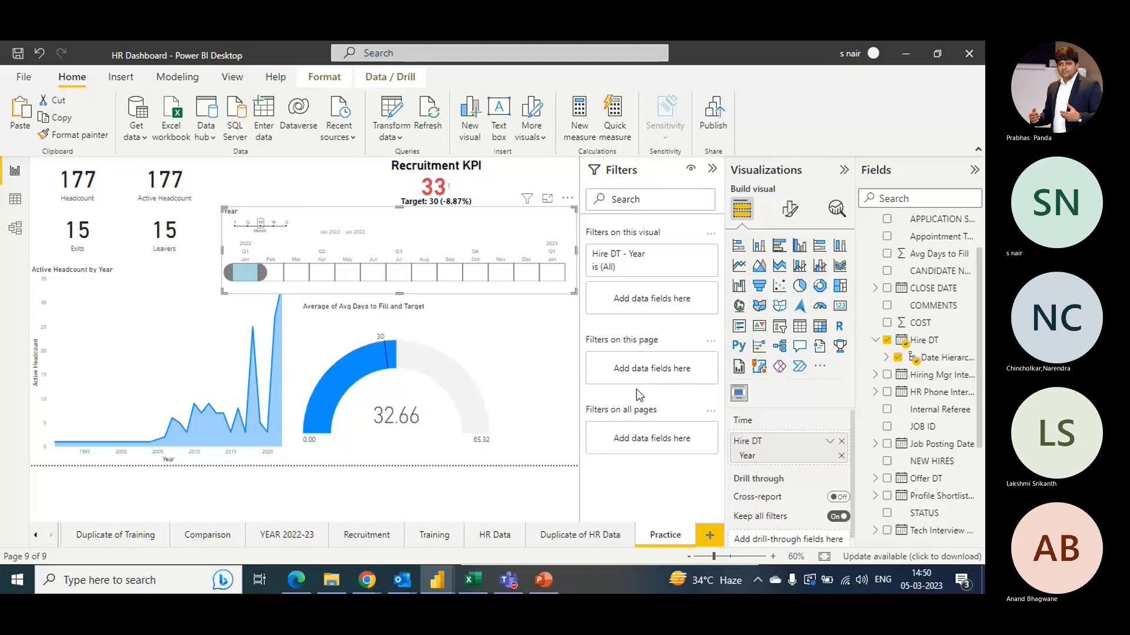
# - Select December 2022 on the timeline slicer
pyautogui.click(529, 281)
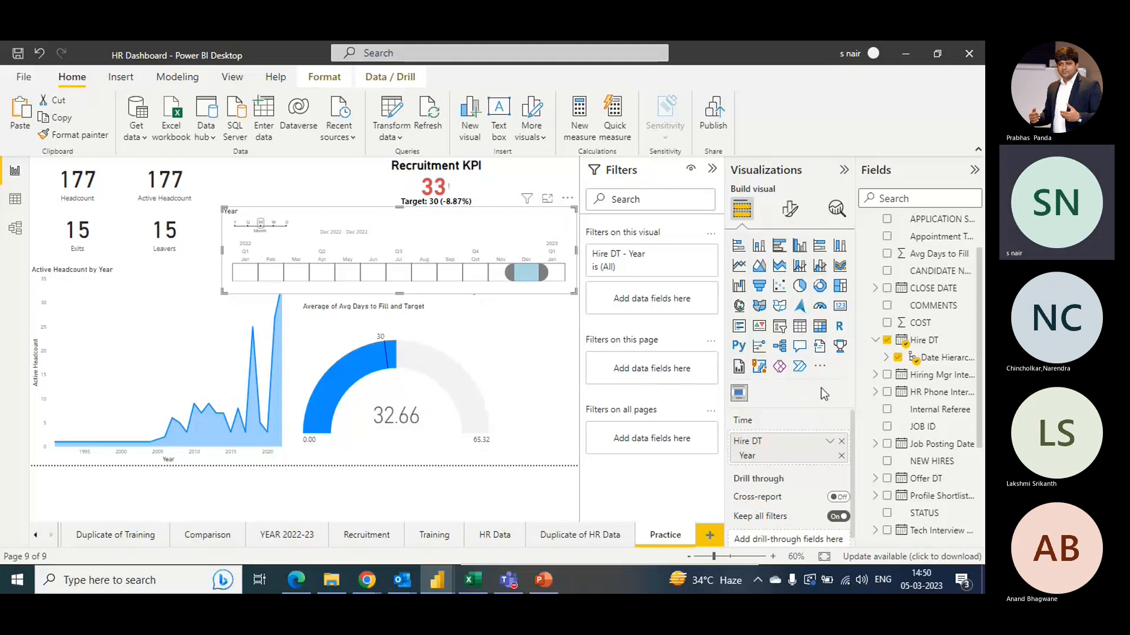
pyautogui.hotkey('alt', 'Tab')
pyautogui.hotkey('alt', 'Tab')
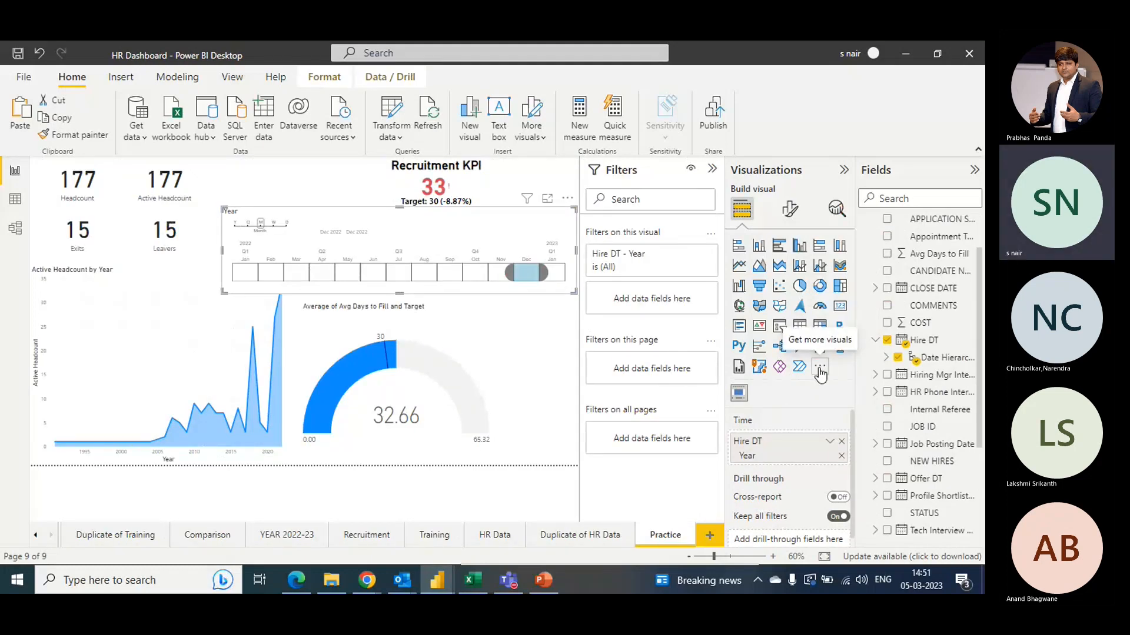
# - Search the Power BI visuals marketplace for organisation chart visuals, narrowing the query to "org"
pyautogui.click(820, 369)
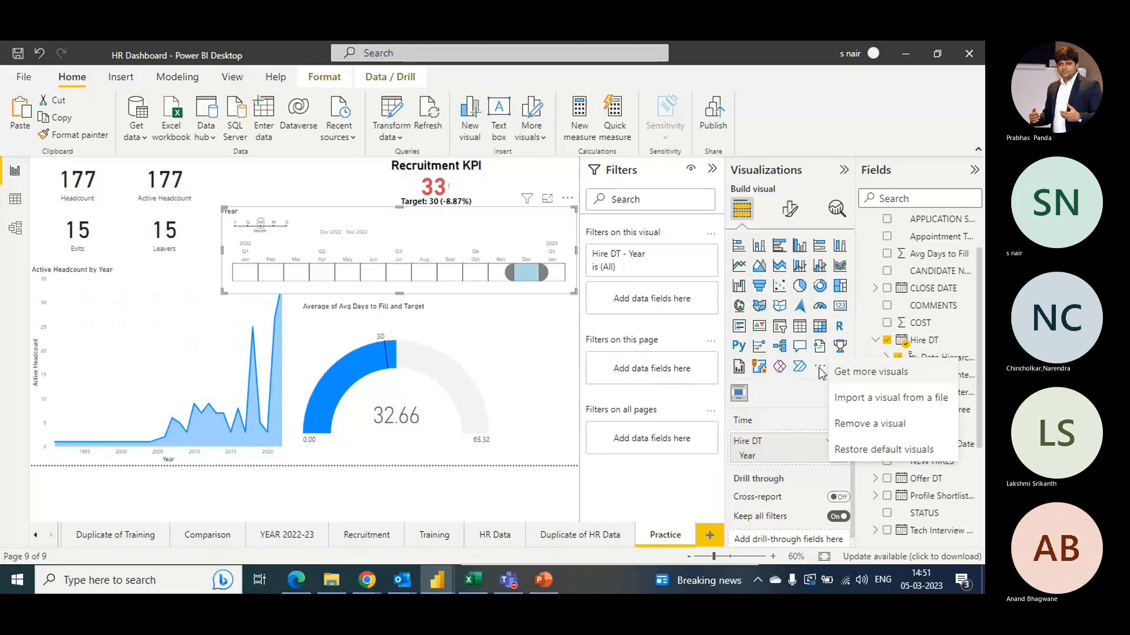
pyautogui.click(875, 374)
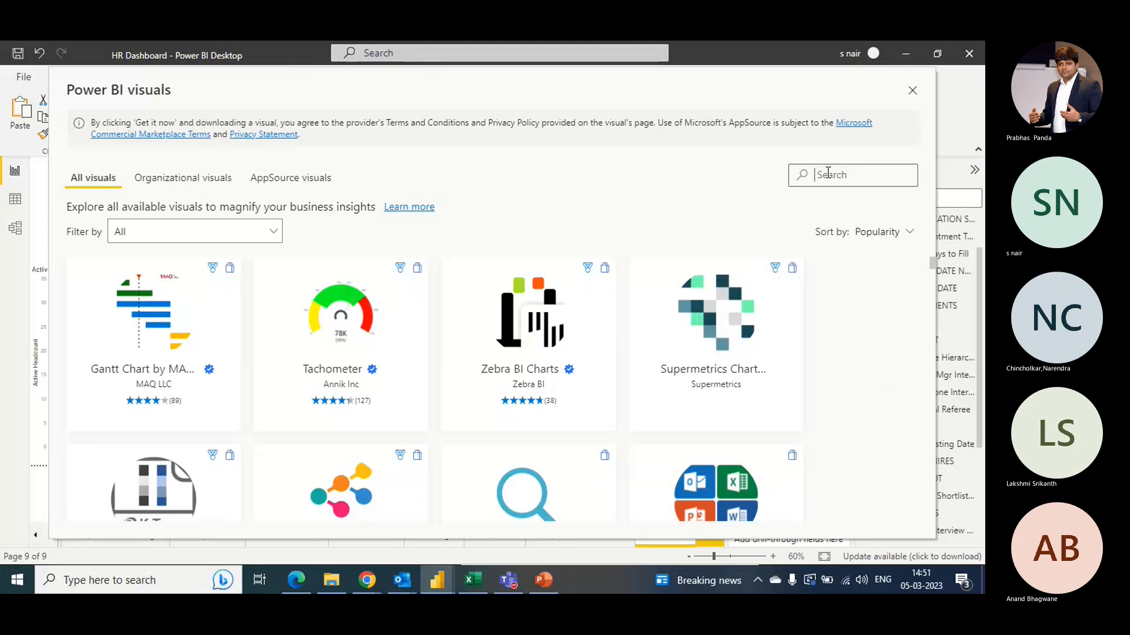
pyautogui.write('org chart')
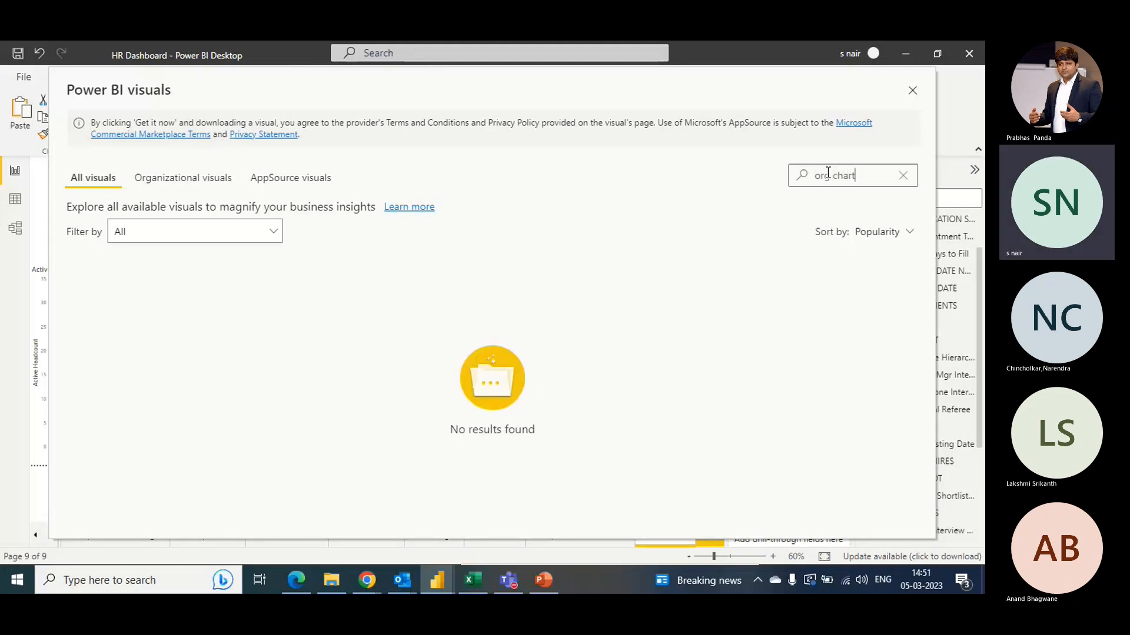
pyautogui.press('BackSpace')
pyautogui.press('BackSpace')
pyautogui.press('BackSpace')
pyautogui.press('BackSpace')
pyautogui.press('BackSpace')
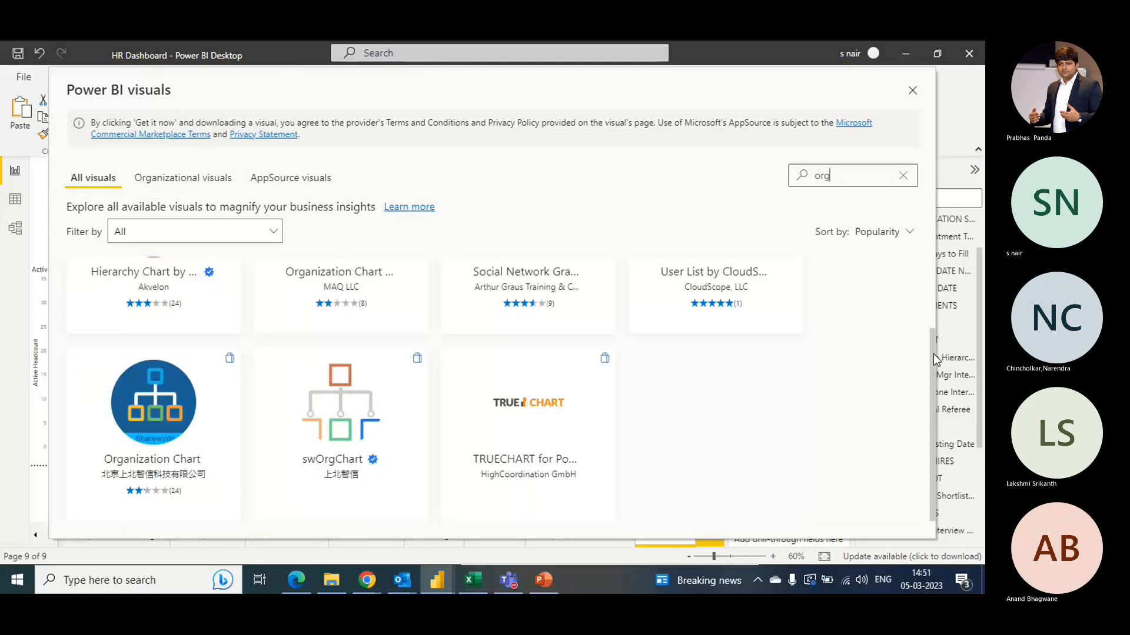
# - Open the Hierarchy Chart by Akvelon listing and download its sample report
pyautogui.moveTo(932, 352); pyautogui.dragTo(930, 270)
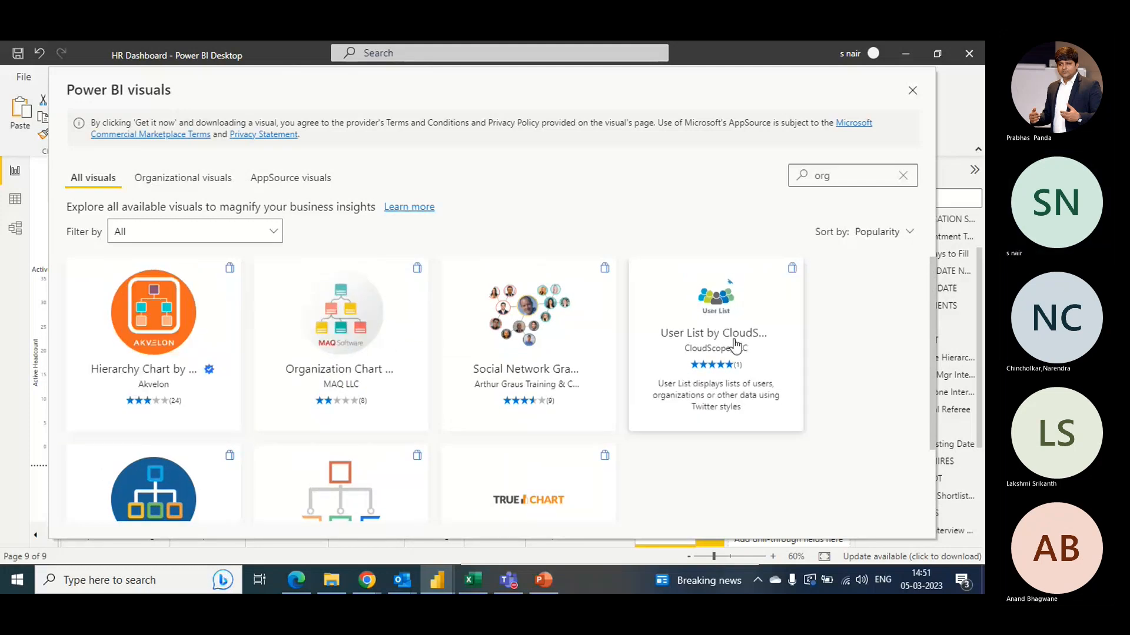
pyautogui.click(164, 328)
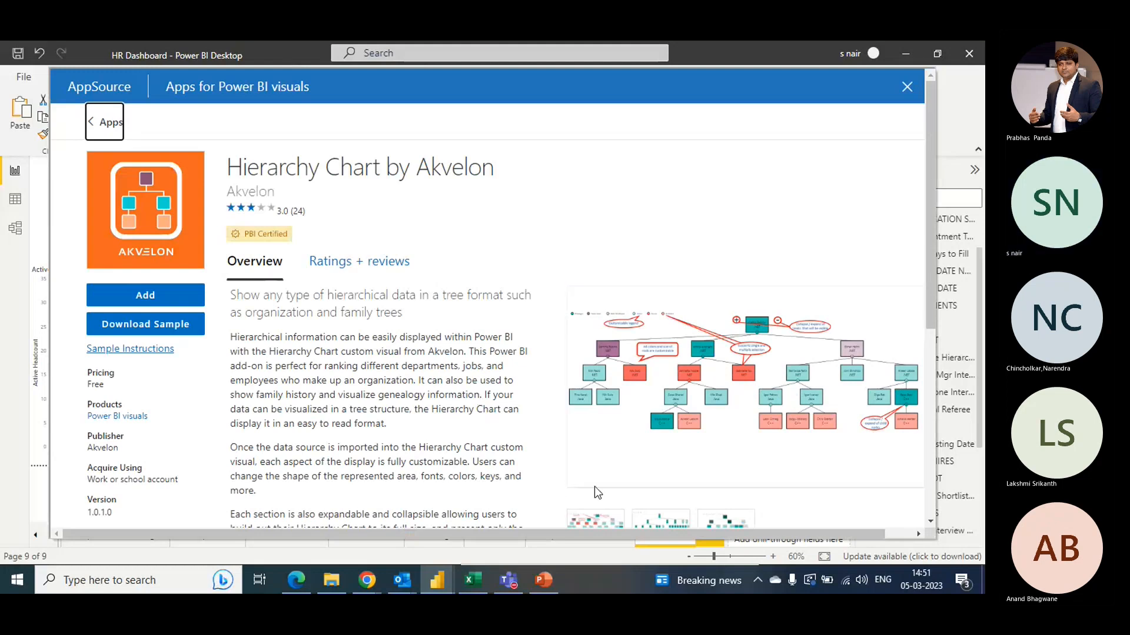
pyautogui.click(142, 328)
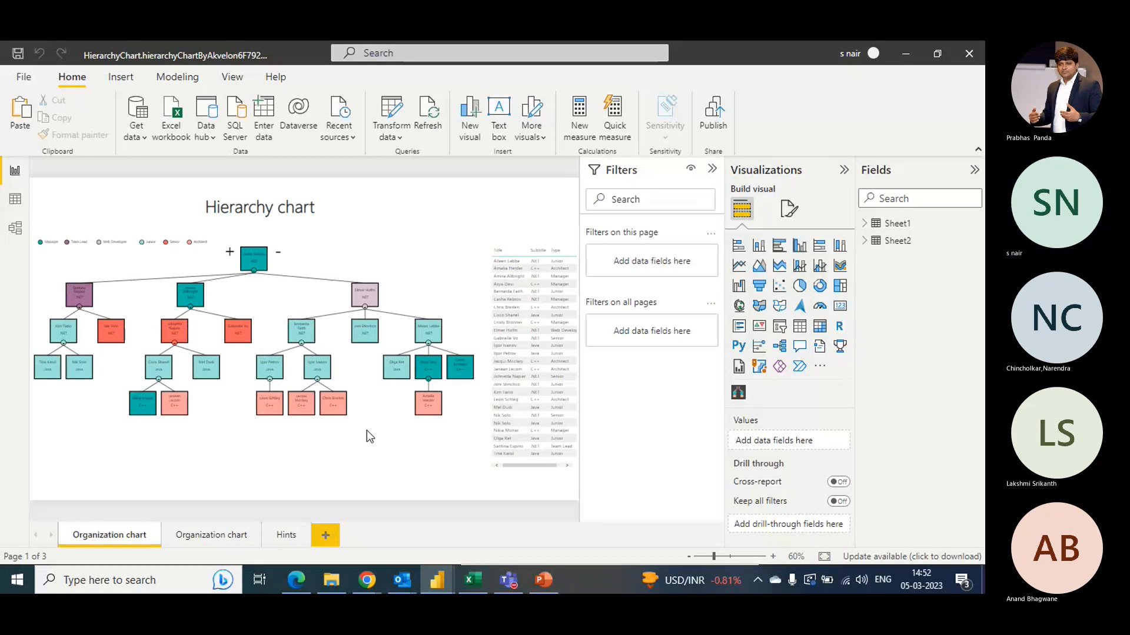
# - Explore the sample hierarchy chart by selecting table rows and chart nodes to cross-filter the visuals
pyautogui.click(528, 422)
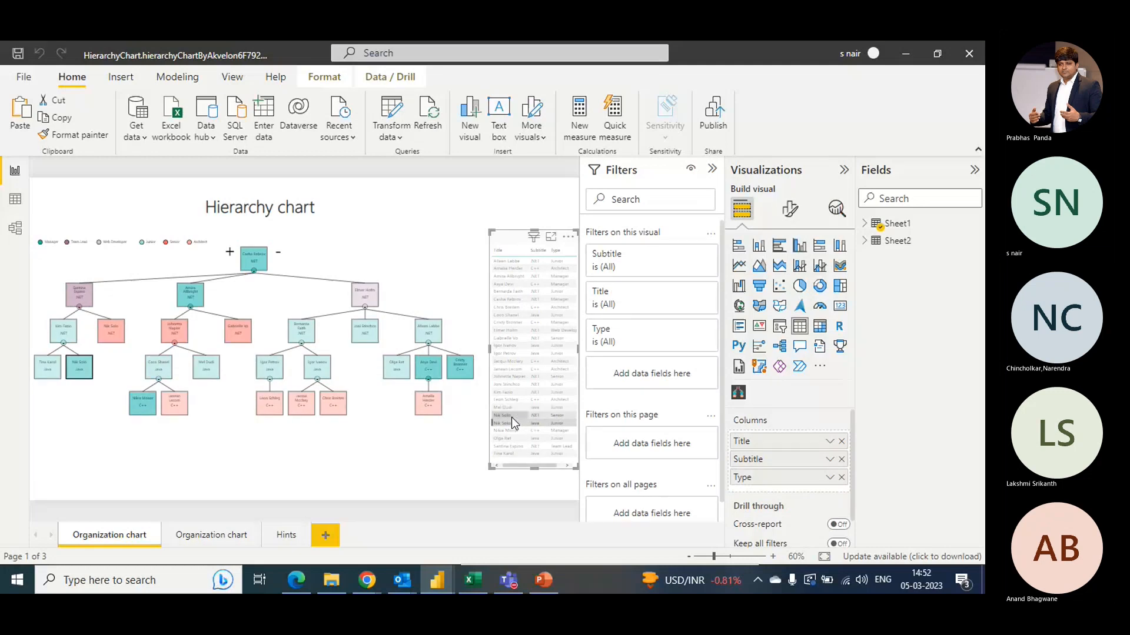
pyautogui.click(511, 422)
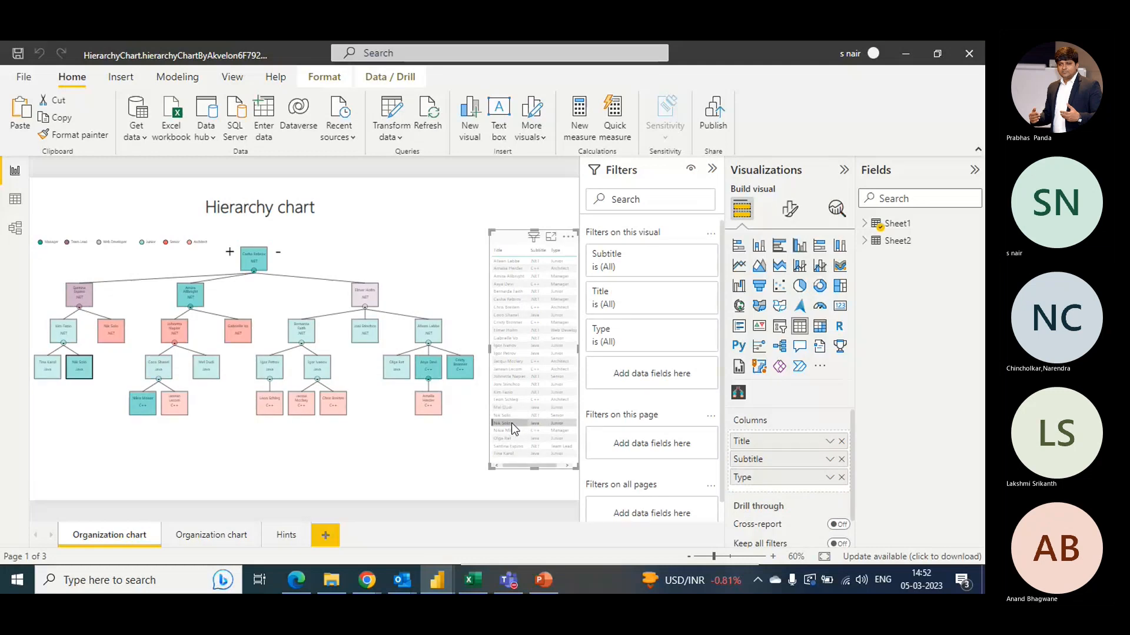
pyautogui.click(296, 334)
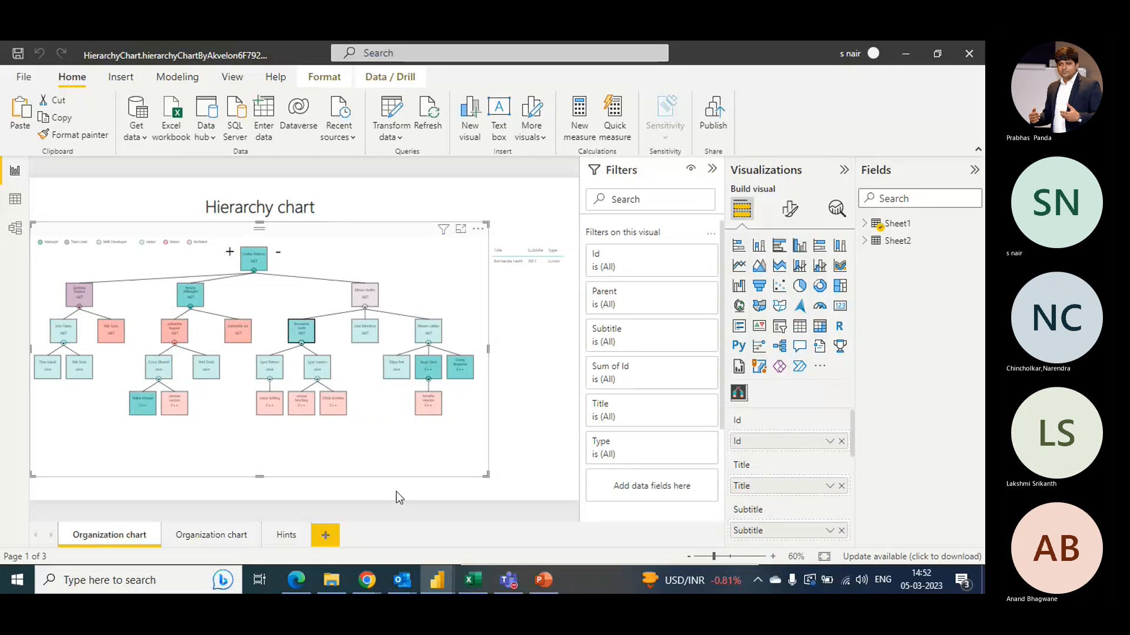
pyautogui.click(317, 366)
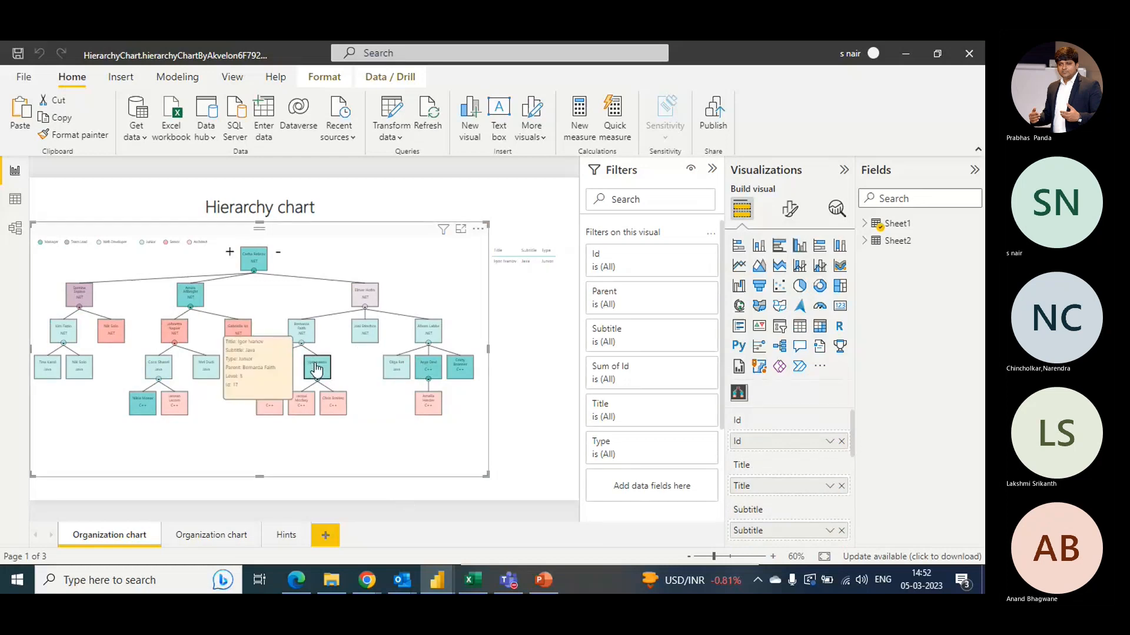
pyautogui.click(251, 265)
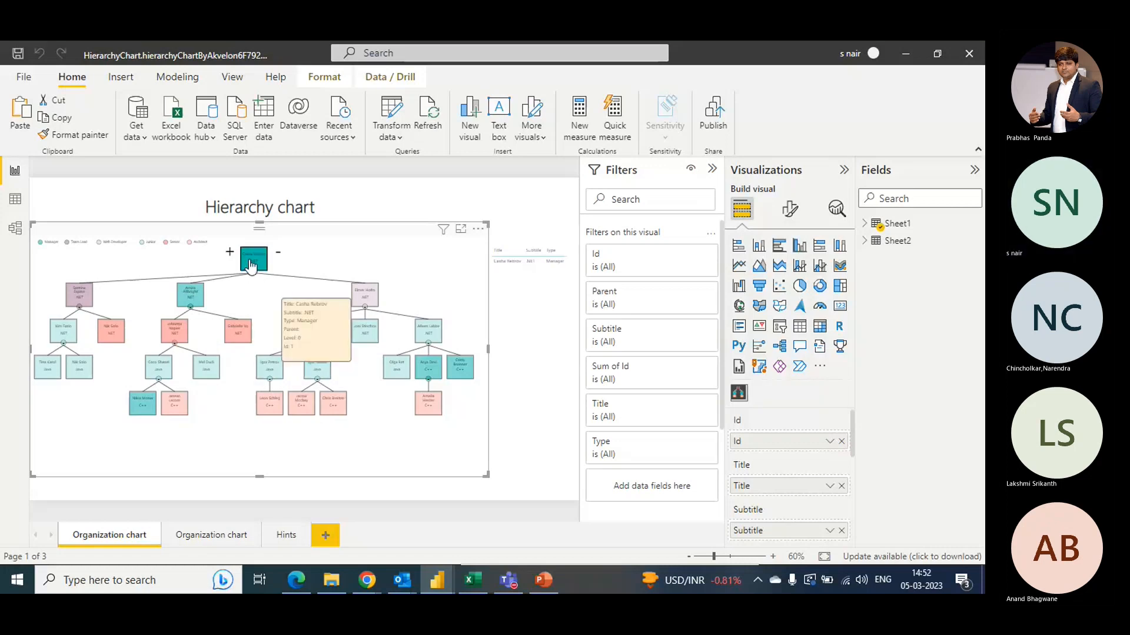
pyautogui.click(189, 301)
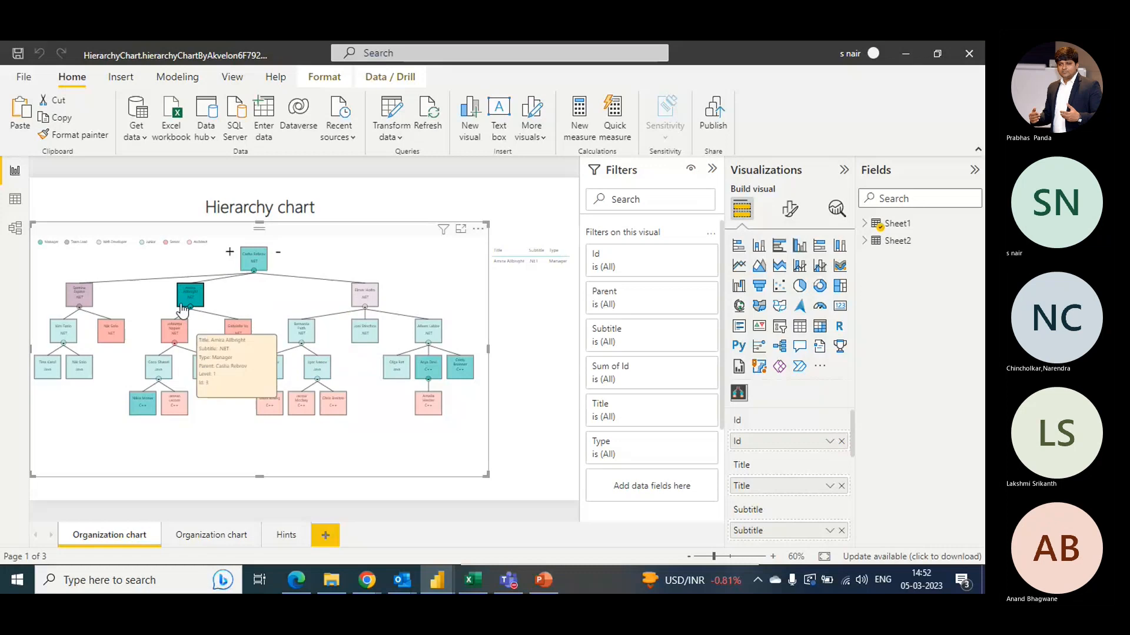
pyautogui.click(182, 310)
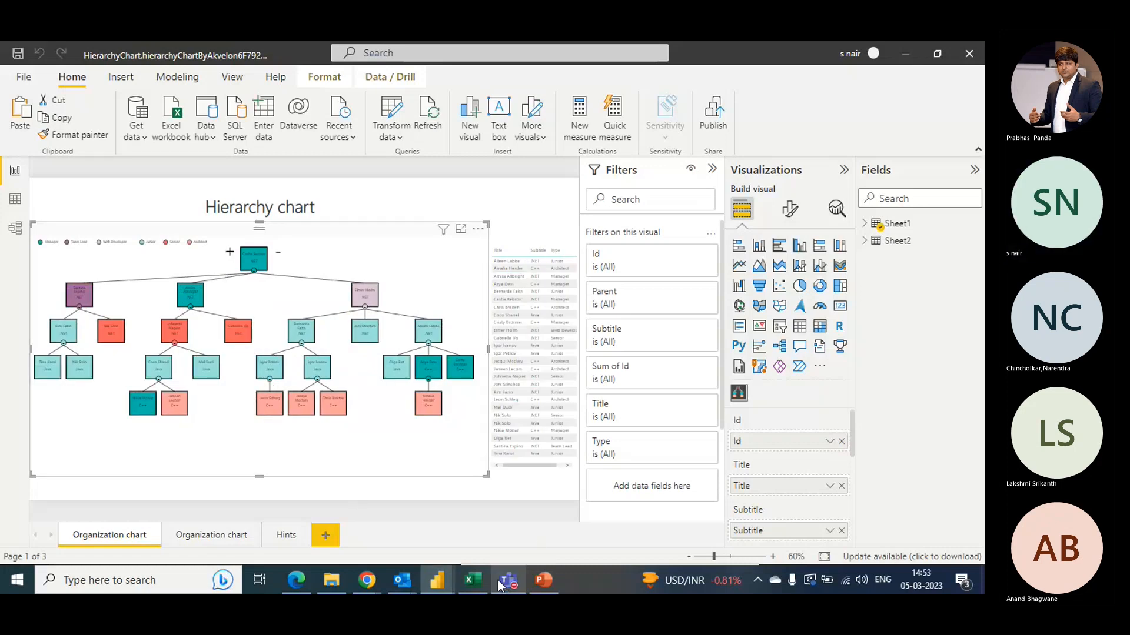
pyautogui.moveTo(508, 580)
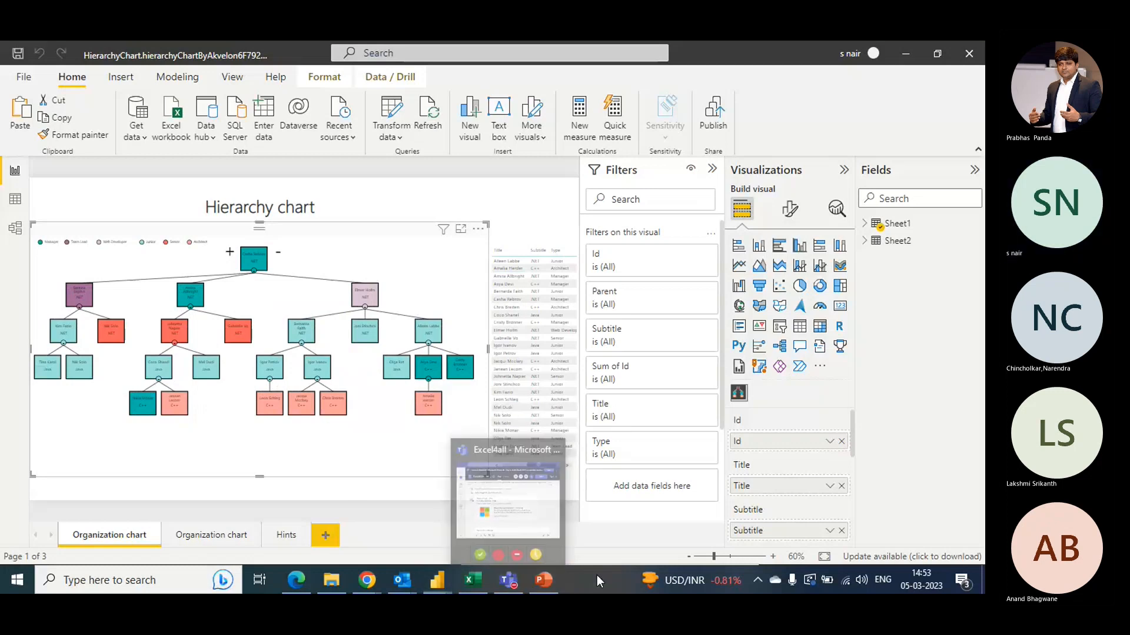
pyautogui.hotkey('alt', 'Tab')
pyautogui.hotkey('alt', 'Tab')
pyautogui.hotkey('alt', 'Tab')
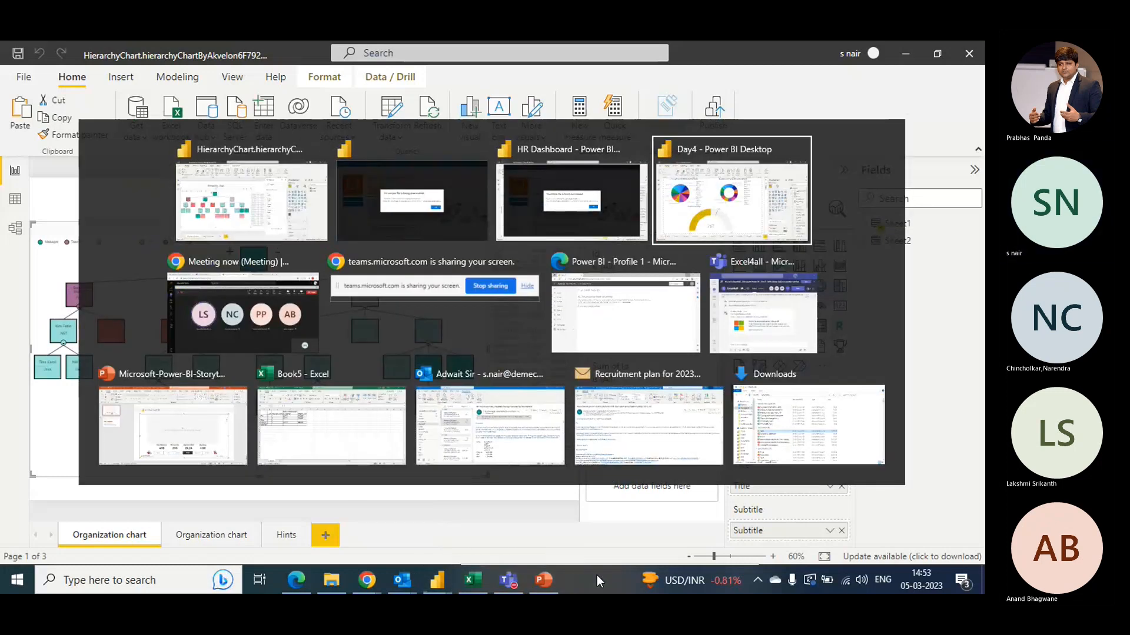